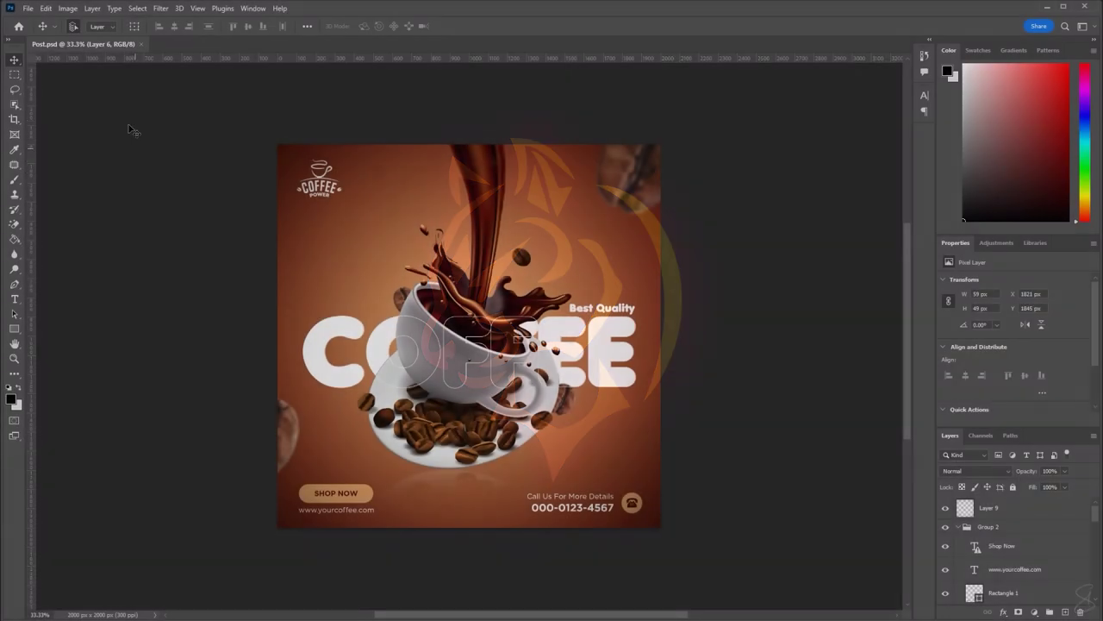
# Create a blank 2000 × 2000 px, 300 ppi document, then check Post.psd and return to Untitled-1
pyautogui.click(26, 9)
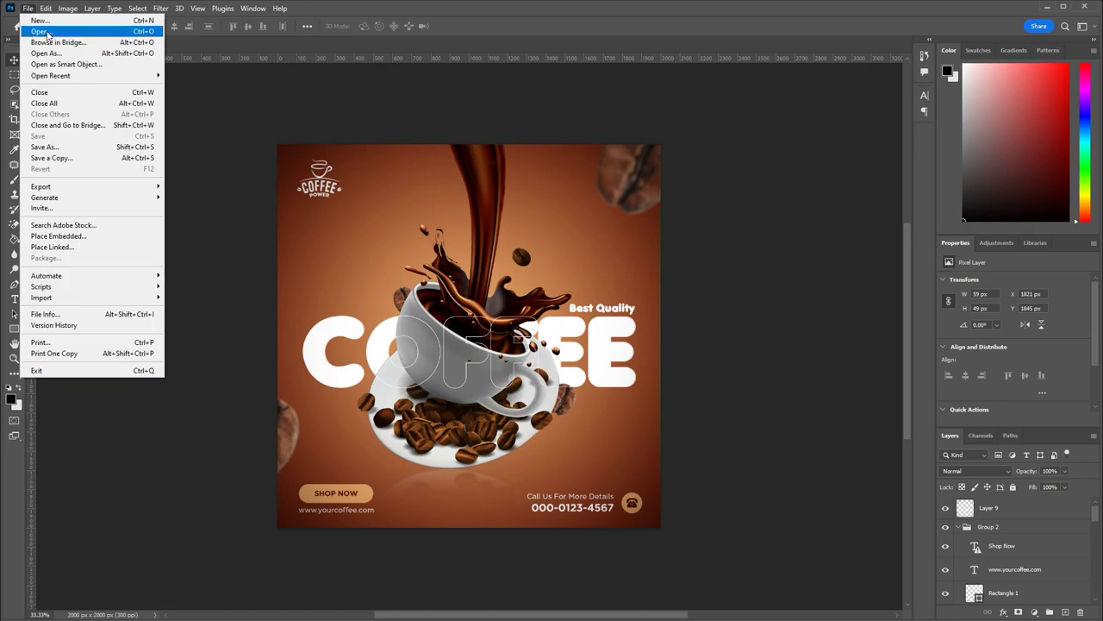
pyautogui.click(38, 18)
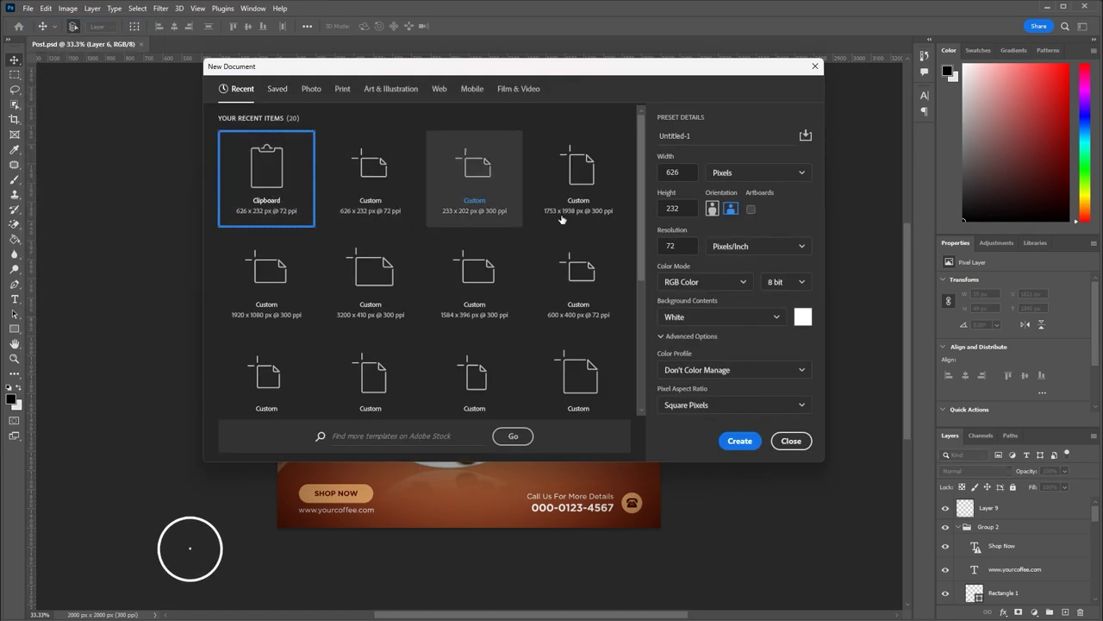
pyautogui.click(677, 171)
pyautogui.write('20')
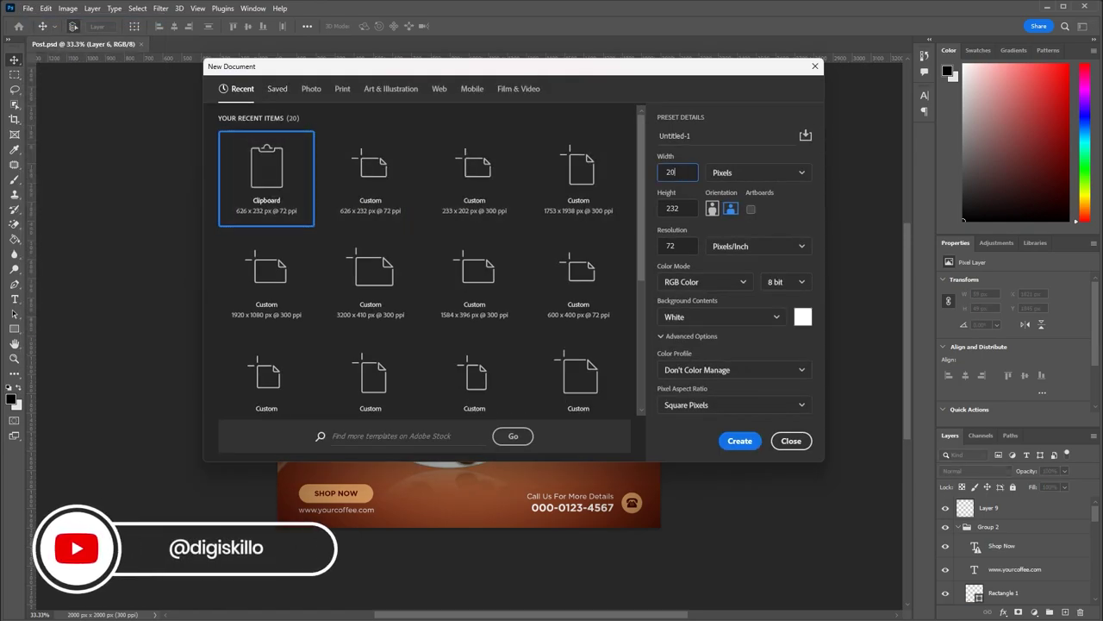
pyautogui.write('00')
pyautogui.press('Tab')
pyautogui.press('Tab')
pyautogui.write('3')
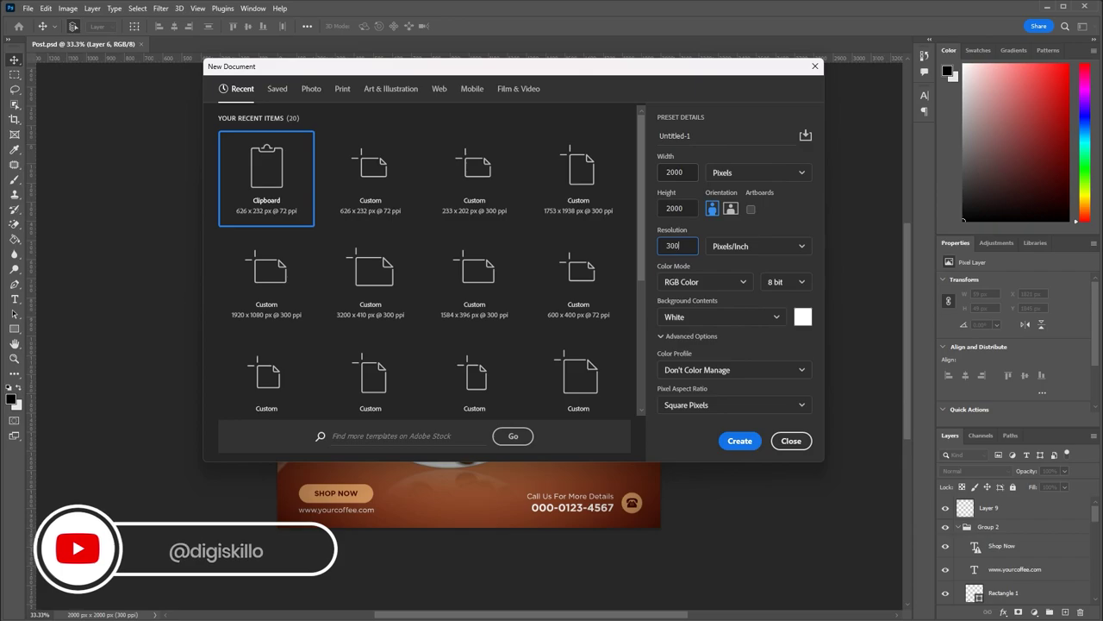
pyautogui.write('00')
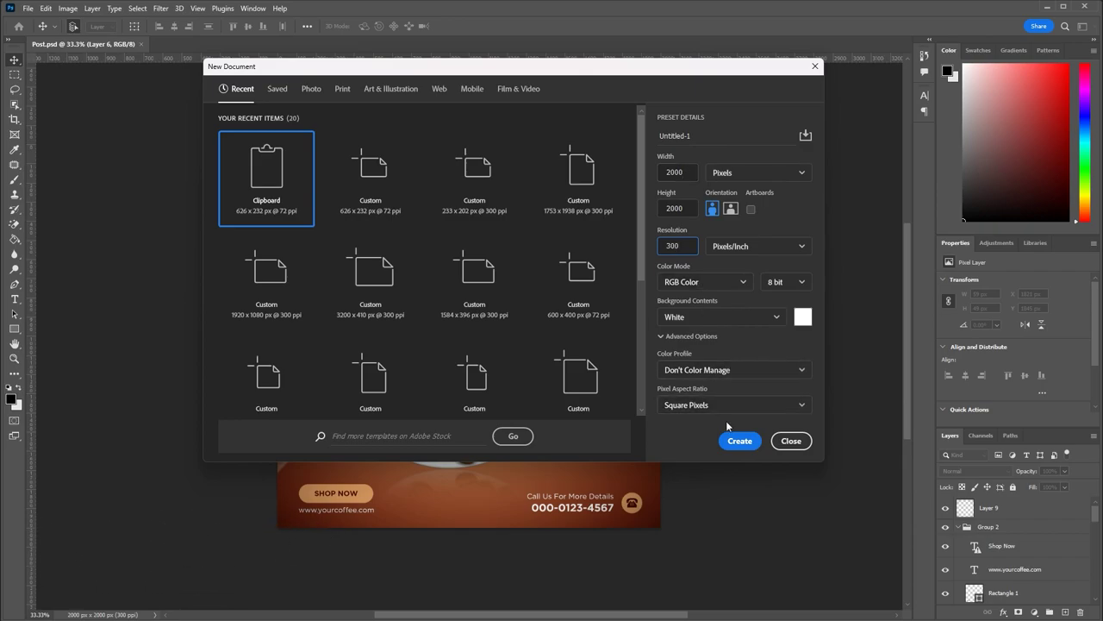
pyautogui.click(738, 440)
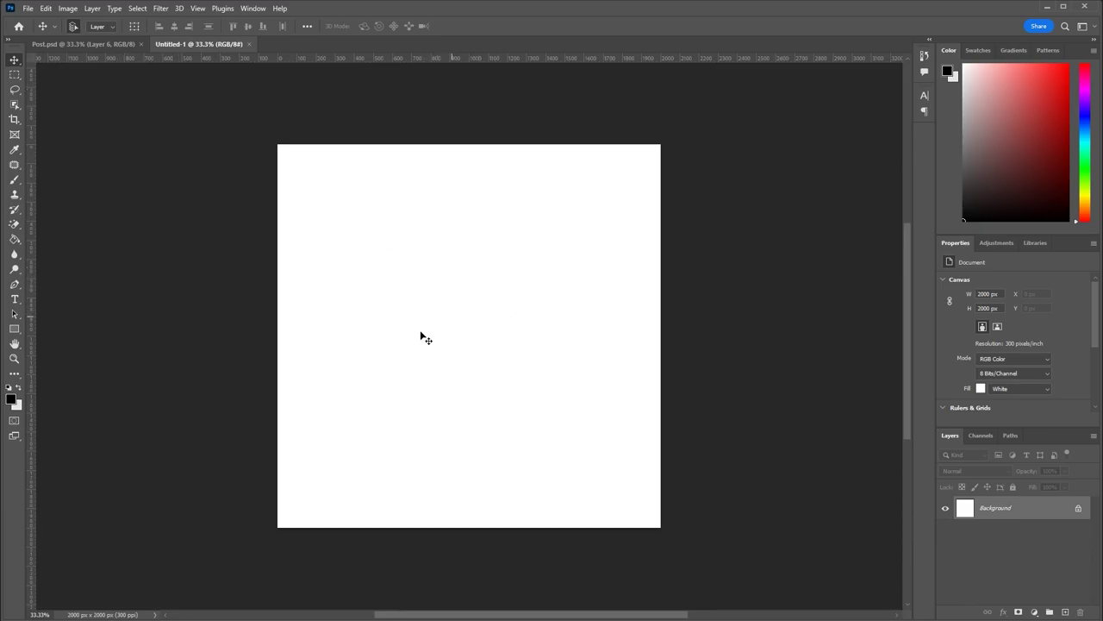
pyautogui.click(82, 43)
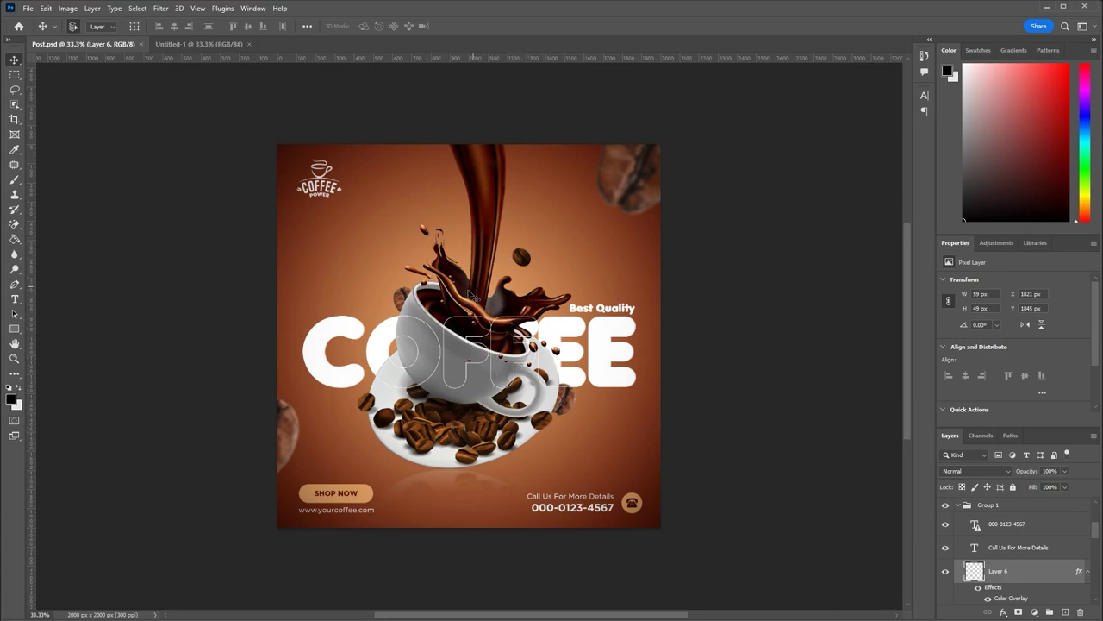
pyautogui.click(185, 43)
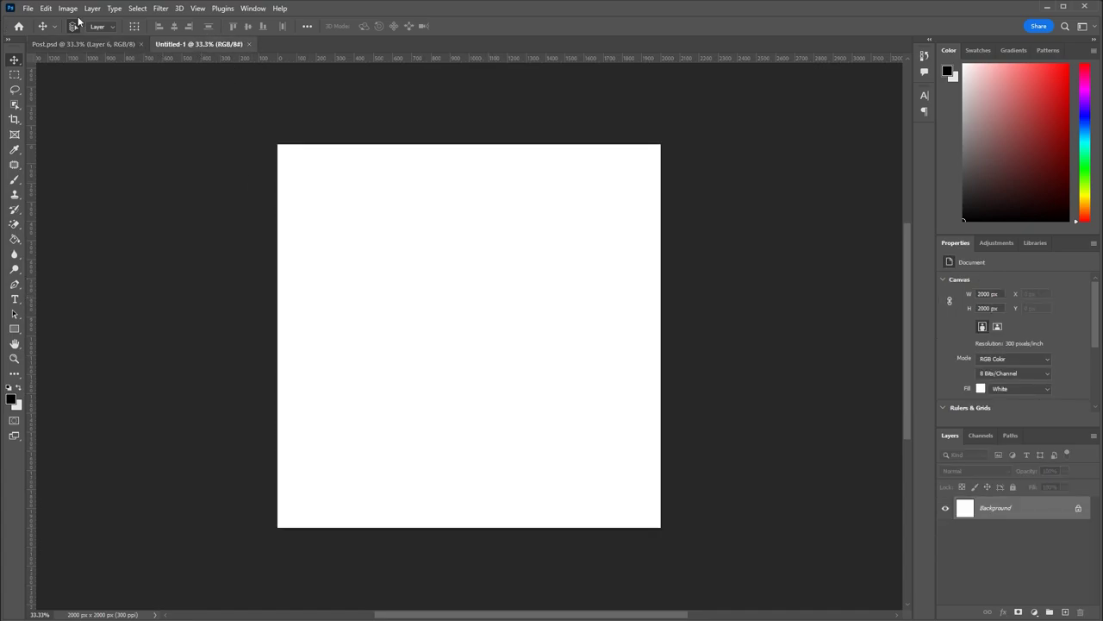
# Place Cup.png as an embedded image, scaled to 1602 × 1771 px, near the top centre
pyautogui.click(27, 8)
pyautogui.click(68, 235)
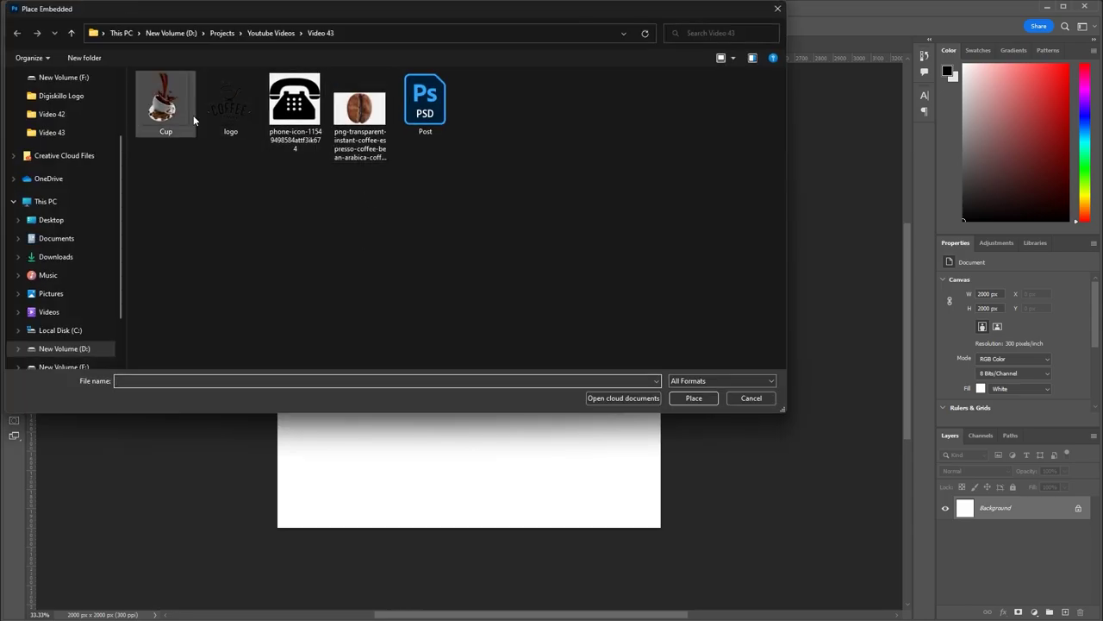
pyautogui.doubleClick(191, 114)
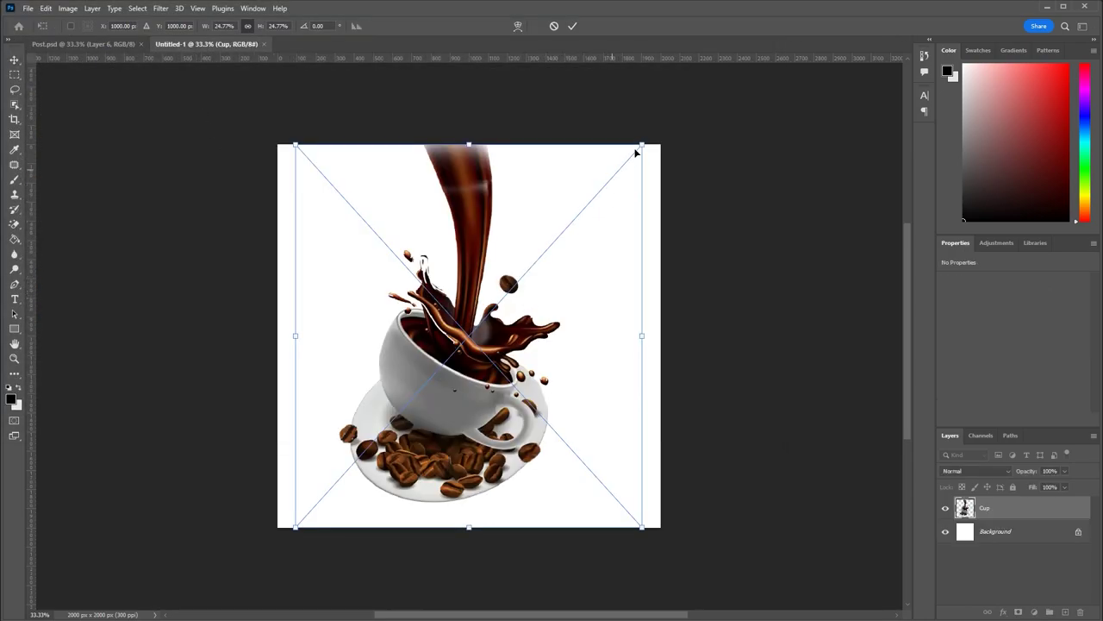
pyautogui.moveTo(641, 140); pyautogui.dragTo(604, 148)
pyautogui.moveTo(529, 291); pyautogui.dragTo(548, 250)
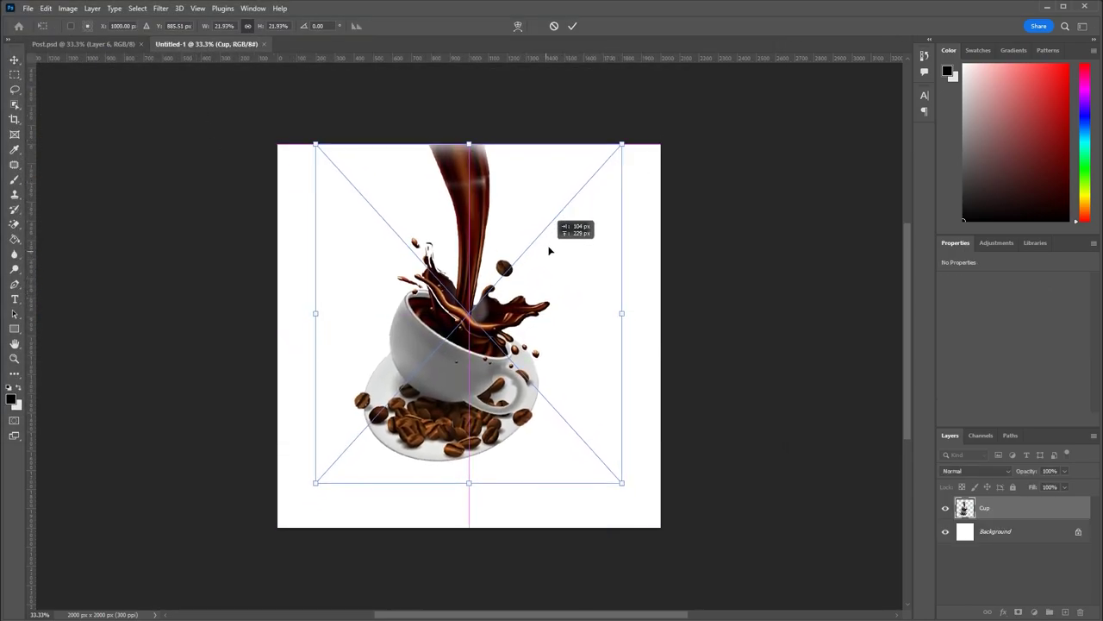
pyautogui.moveTo(497, 332); pyautogui.dragTo(506, 331)
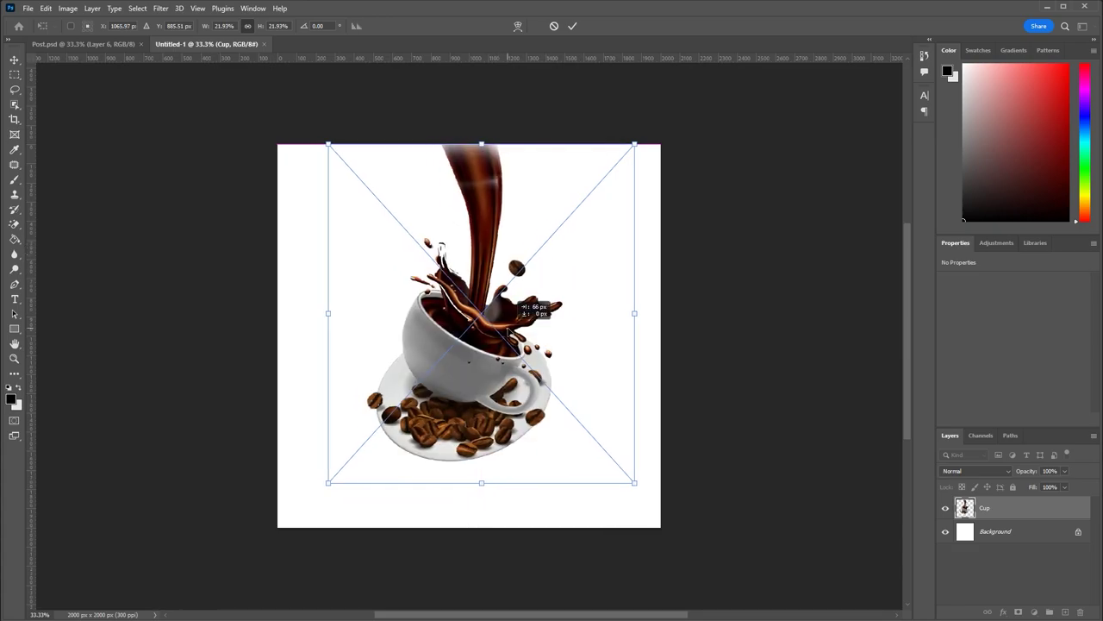
pyautogui.press('Return')
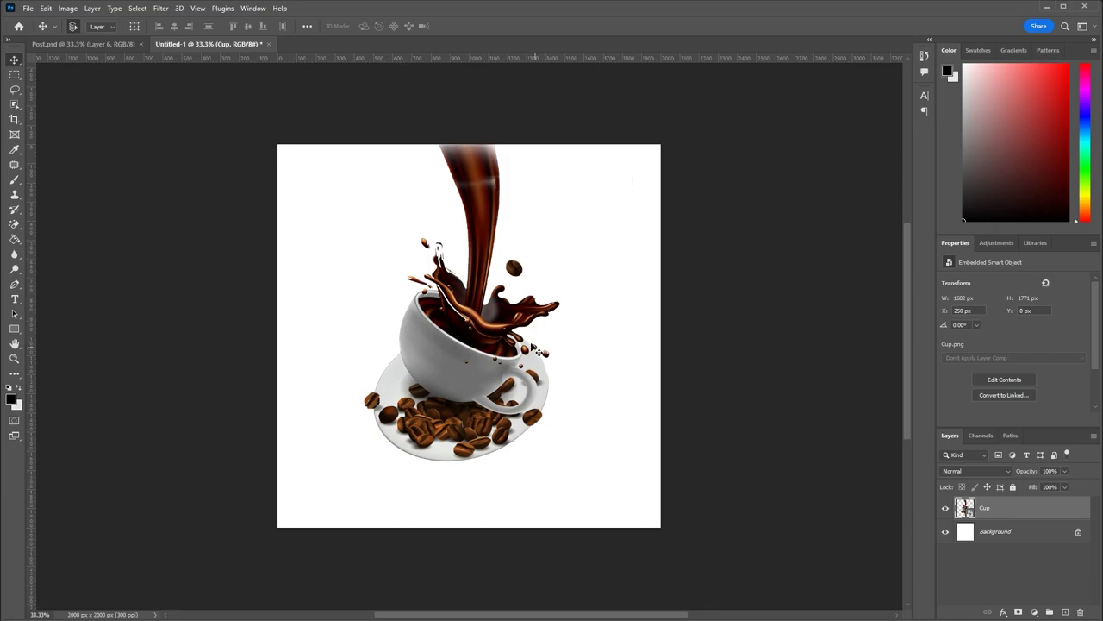
pyautogui.click(14, 149)
# Sample a dark brown and a light tan from the cup image as the two colours
pyautogui.click(480, 200)
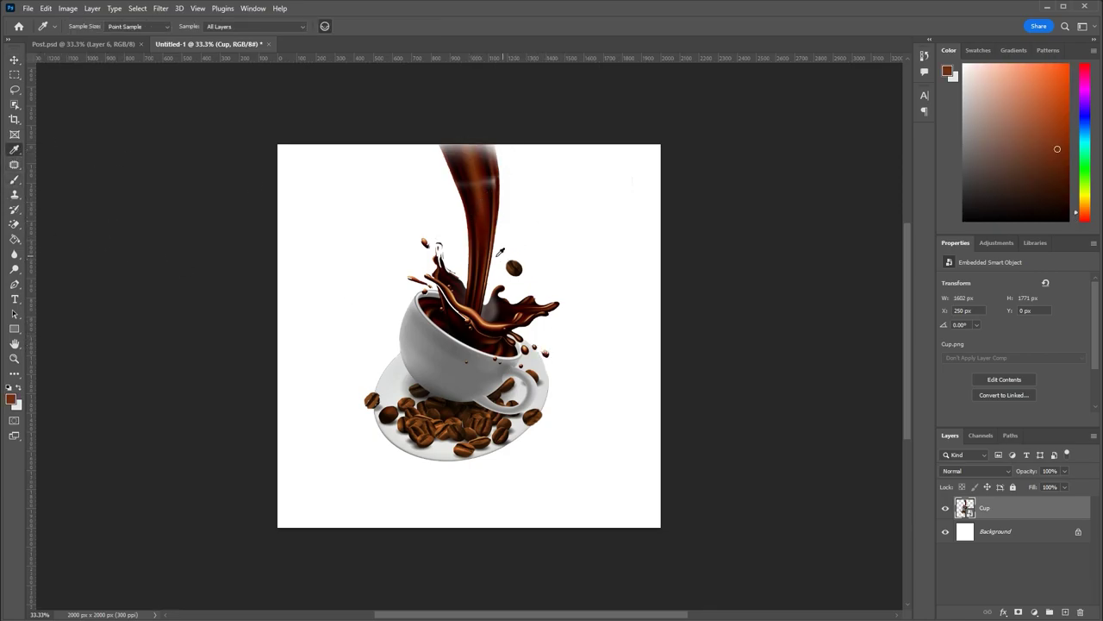
pyautogui.click(19, 388)
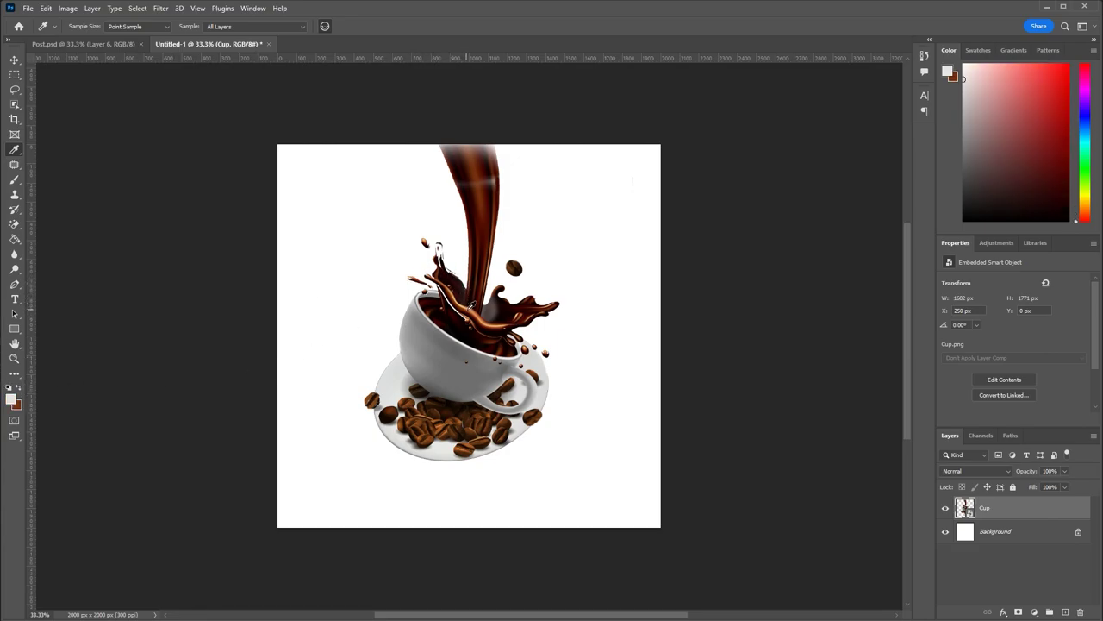
pyautogui.click(469, 303)
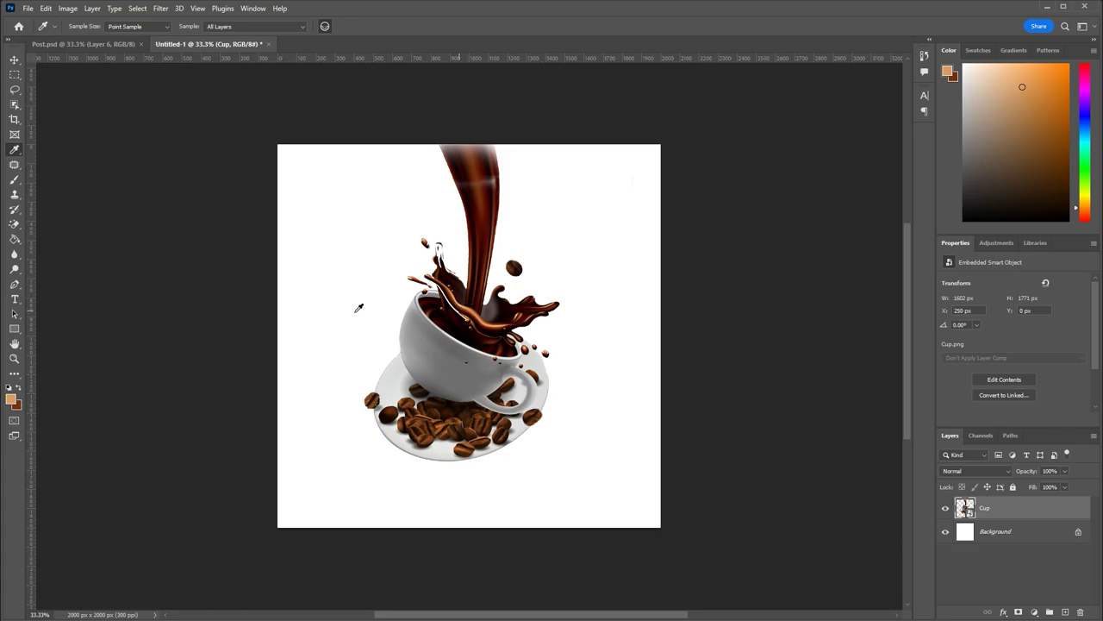
# Add Layer 1 above the Background, fill it dark brown, and add an empty Layer 2
pyautogui.click(14, 238)
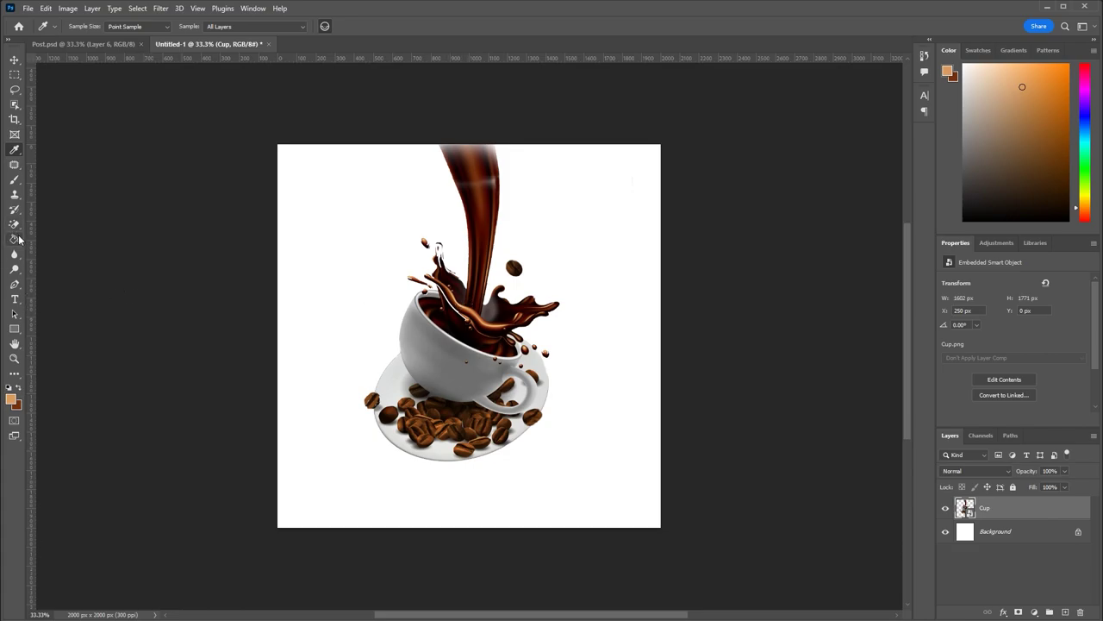
pyautogui.click(1023, 534)
pyautogui.click(1065, 611)
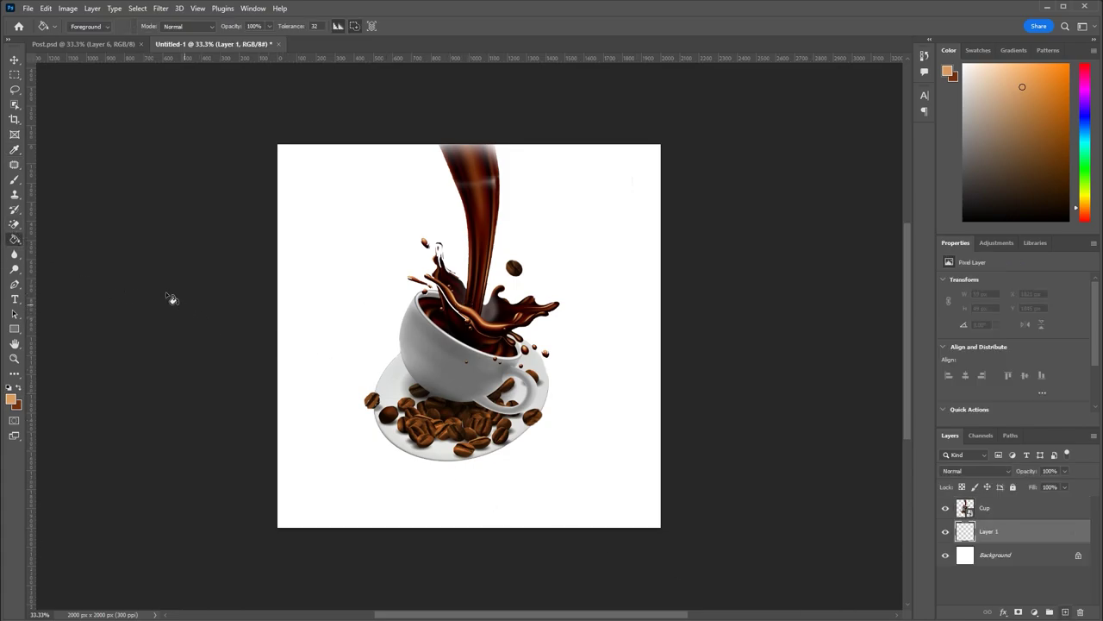
pyautogui.click(387, 310)
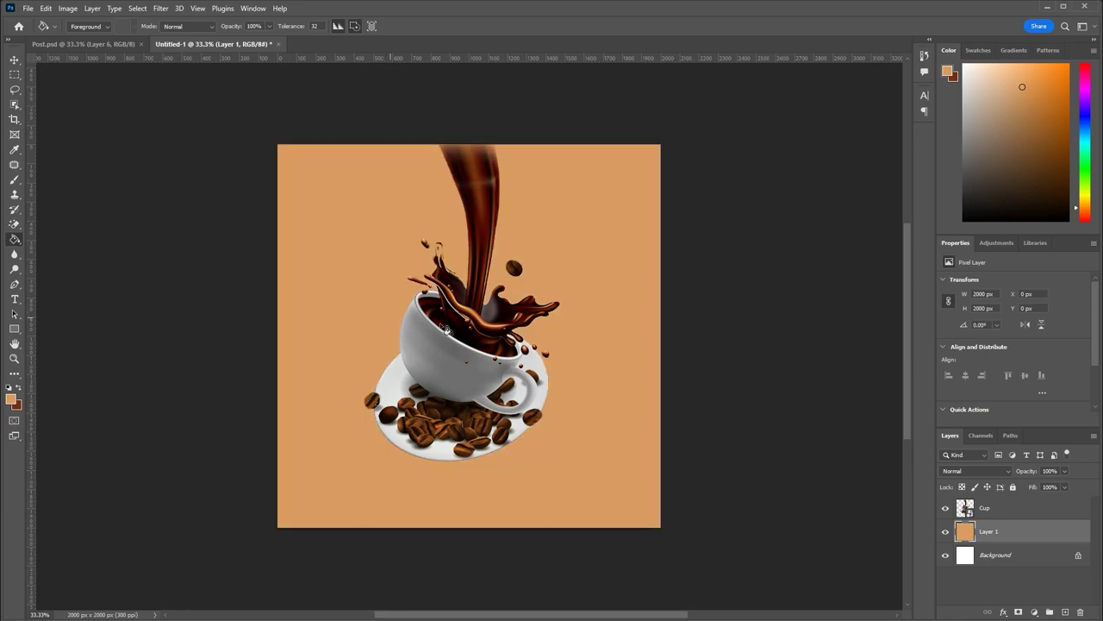
pyautogui.click(20, 387)
pyautogui.click(392, 338)
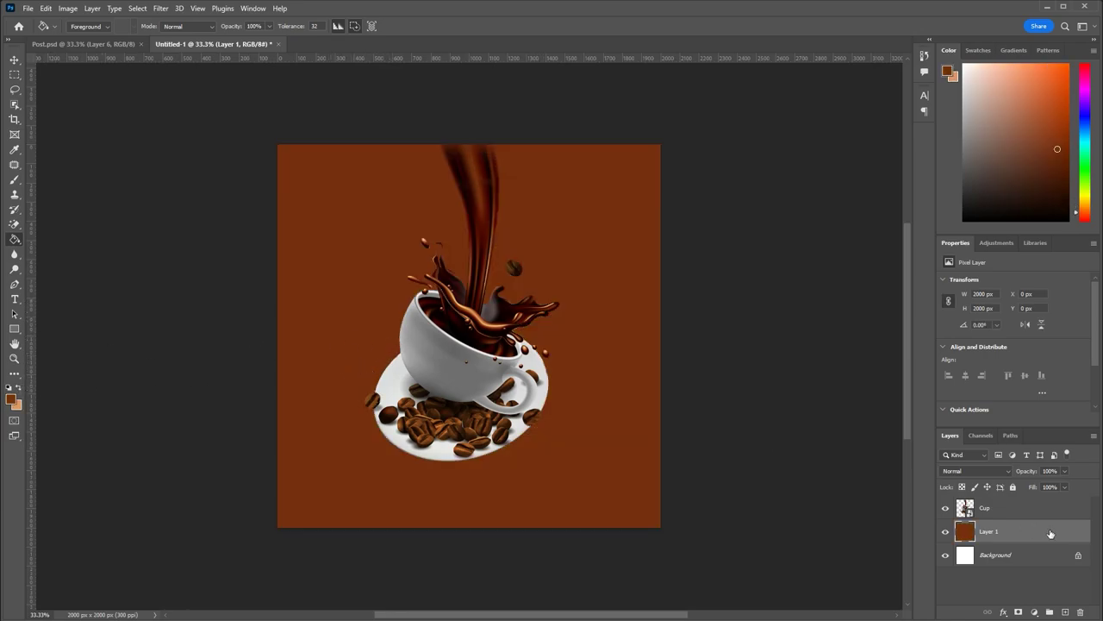
pyautogui.click(1066, 611)
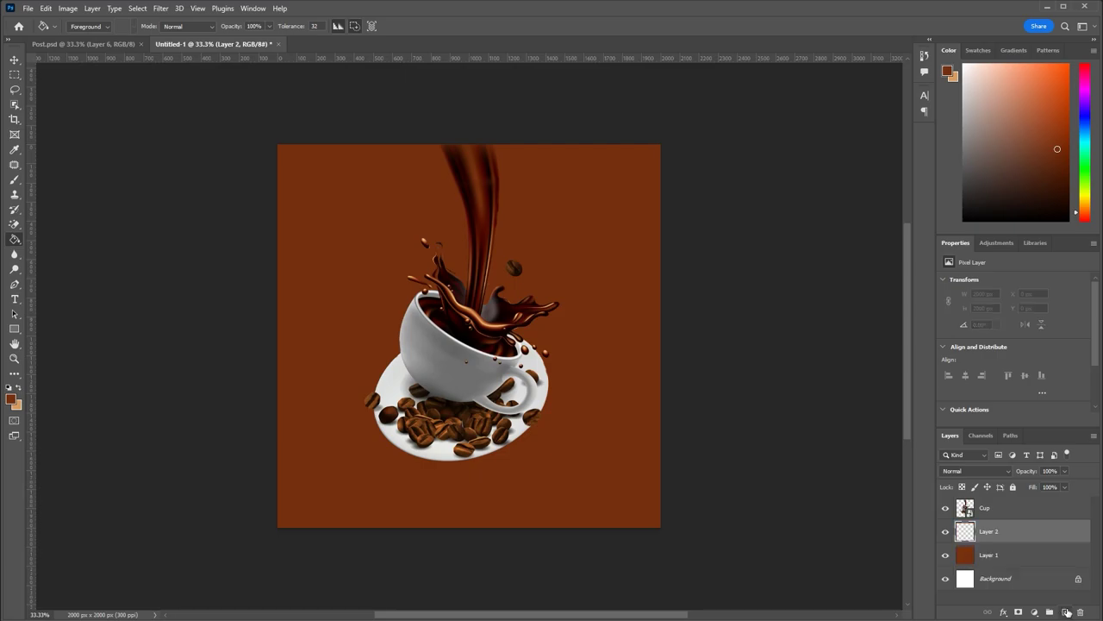
# Set up a very large soft brush, about 2000 px, painting in tan
pyautogui.click(19, 388)
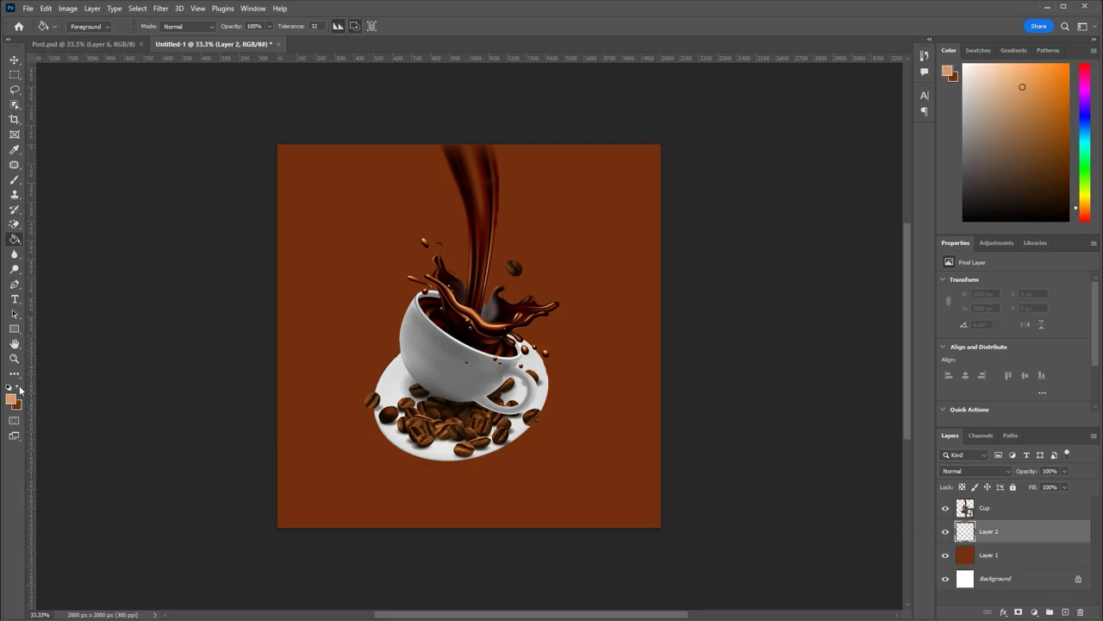
pyautogui.click(20, 184)
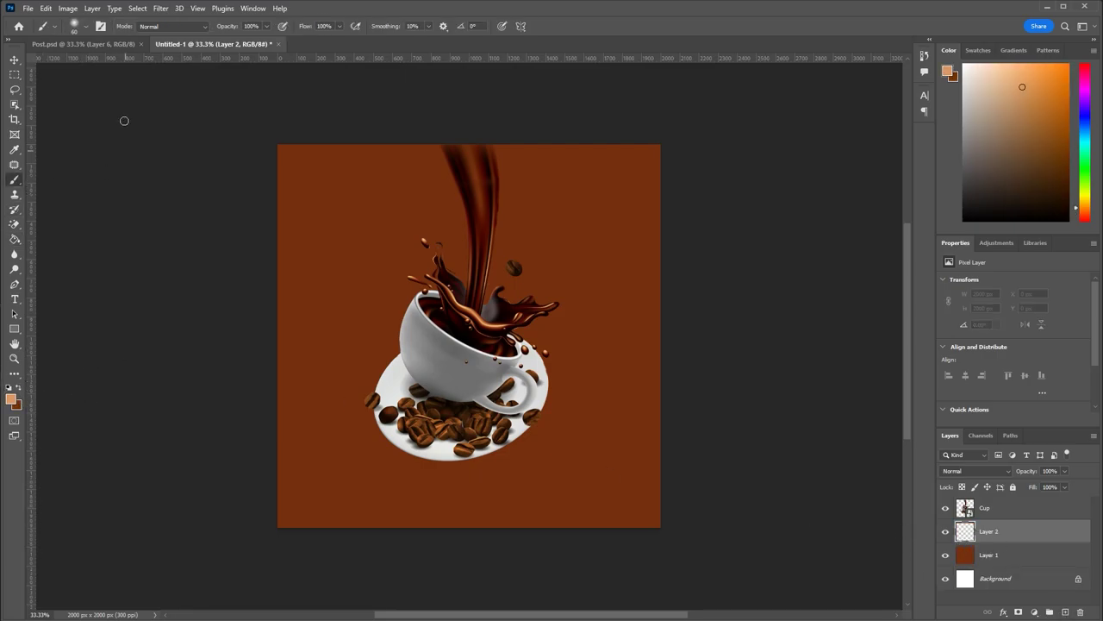
pyautogui.click(85, 25)
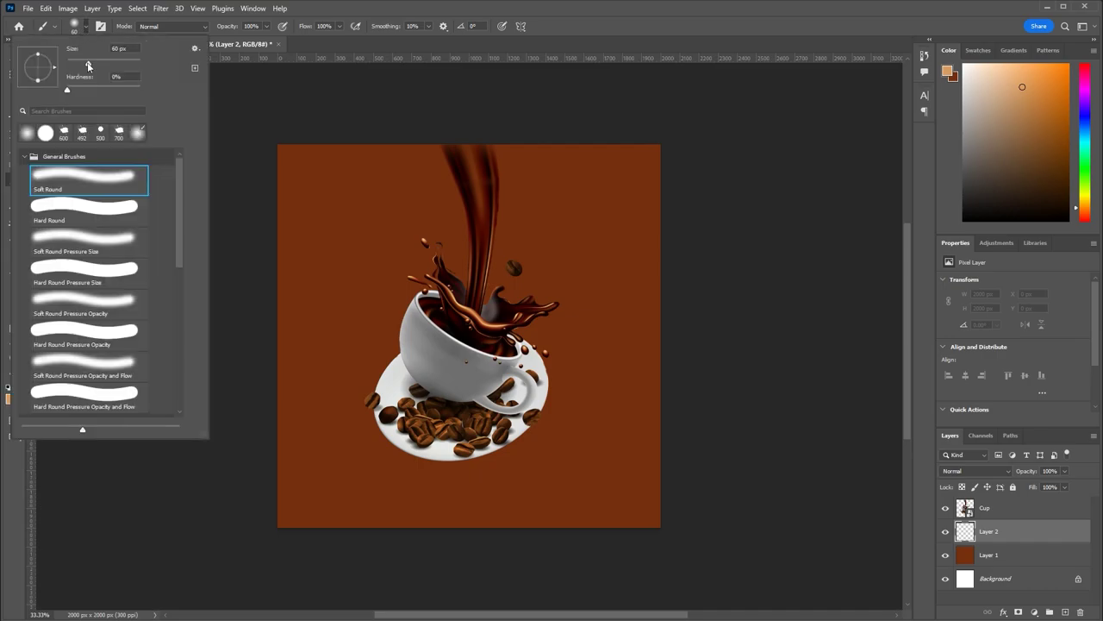
pyautogui.moveTo(90, 69); pyautogui.dragTo(135, 66)
pyautogui.press('Return')
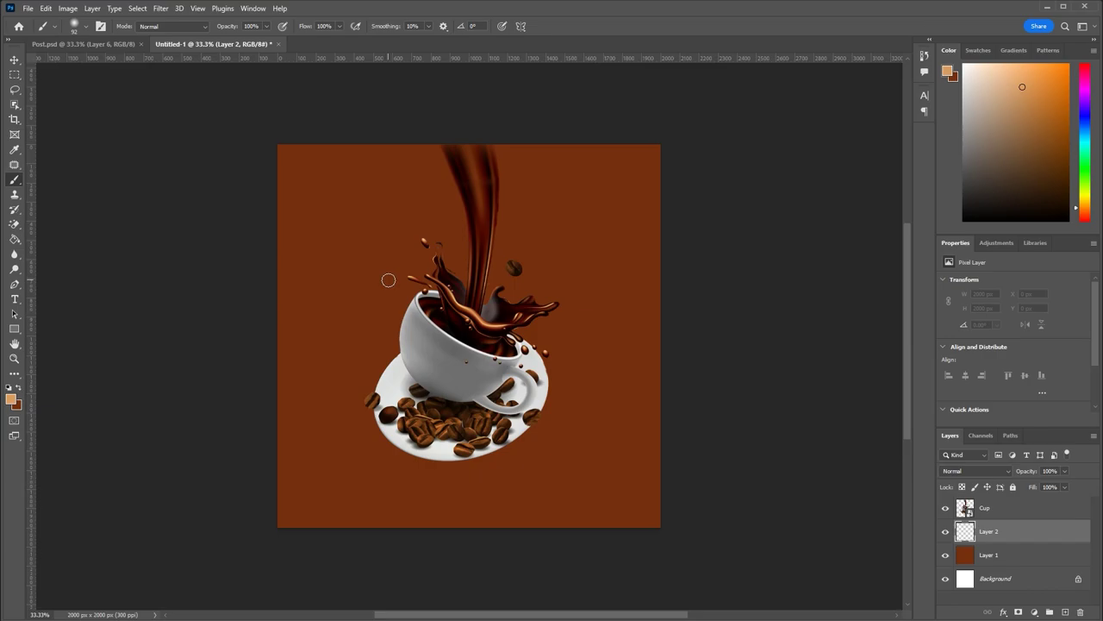
pyautogui.press(']')
pyautogui.press(']')
pyautogui.press(']')
pyautogui.press(']')
pyautogui.press(']')
pyautogui.press(']')
pyautogui.press(']')
pyautogui.press(']')
pyautogui.press(']')
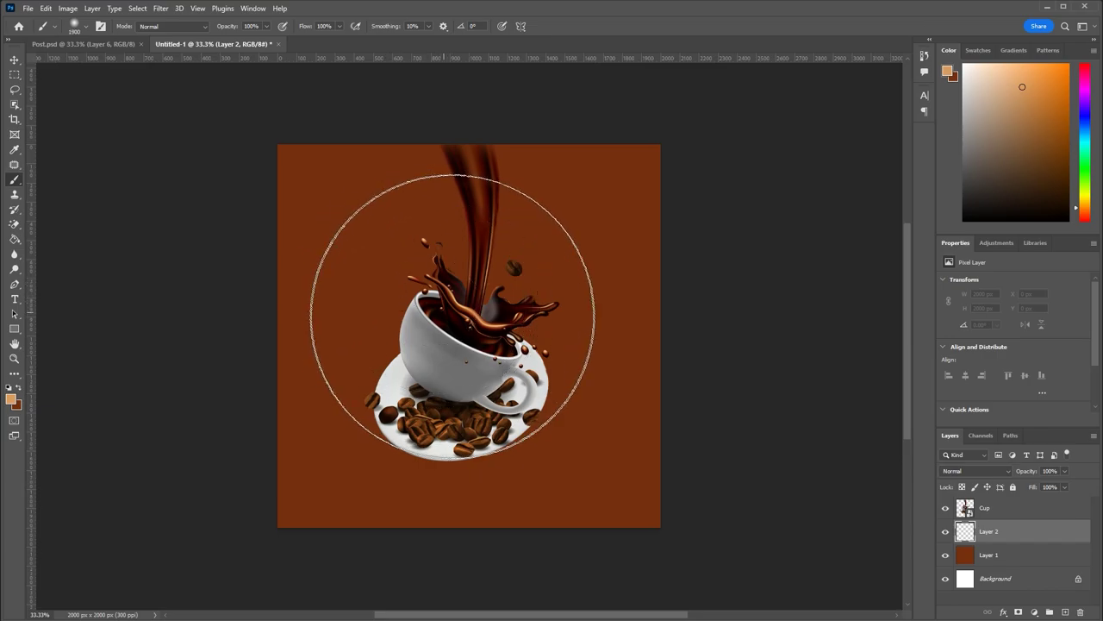
pyautogui.press(']')
pyautogui.press(']')
pyautogui.press(']')
pyautogui.press(']')
pyautogui.press(']')
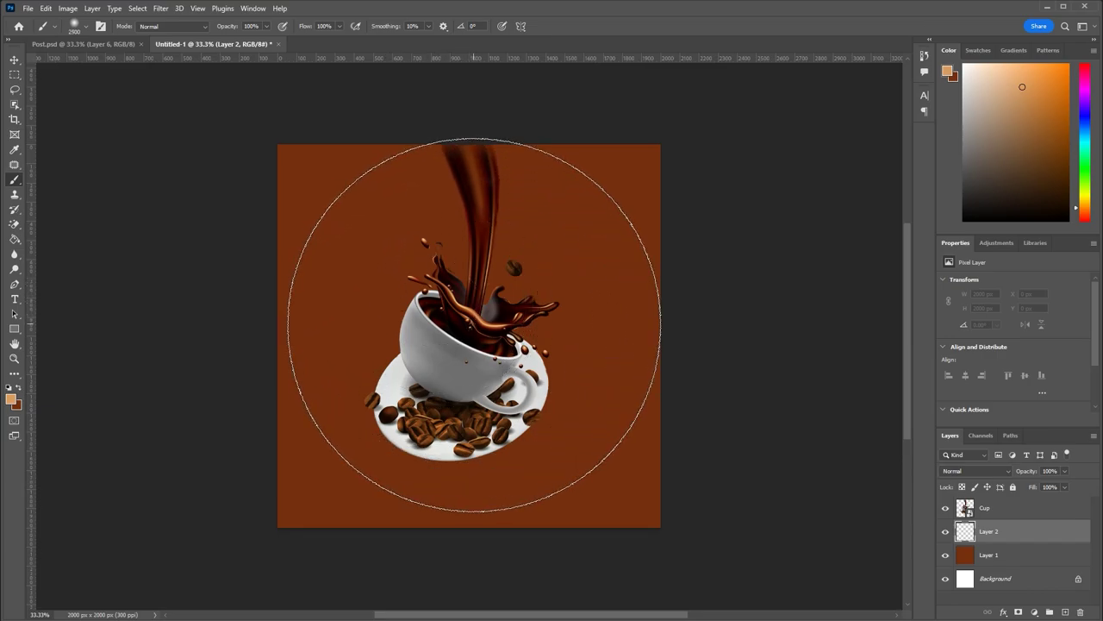
# Dab a soft peach glow at the canvas centre on Layer 2 behind the cup
pyautogui.click(464, 331)
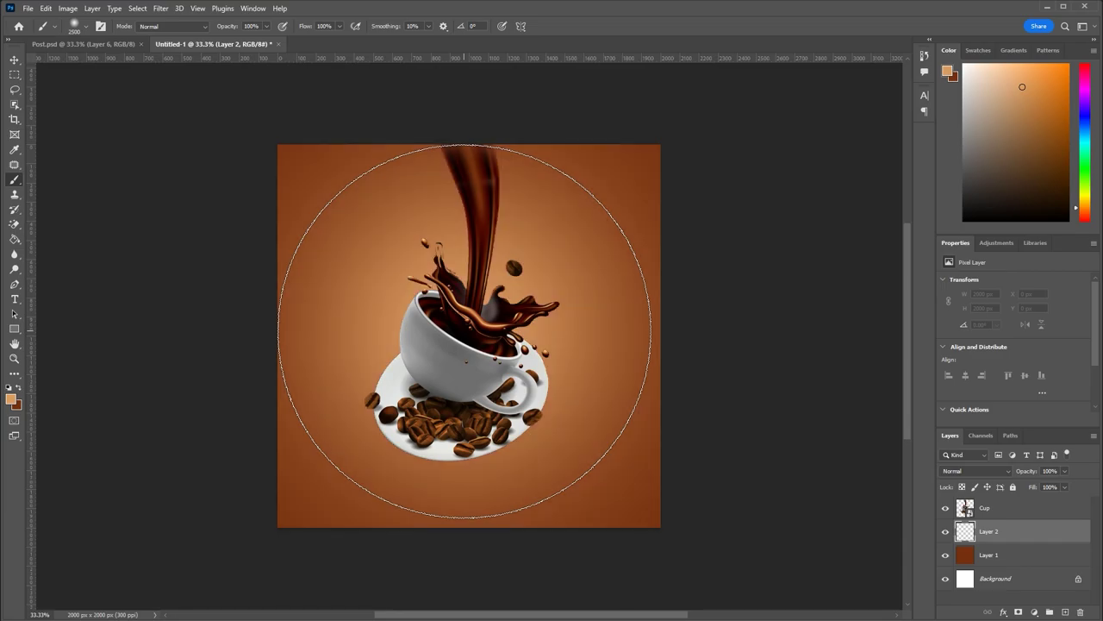
pyautogui.click(464, 331)
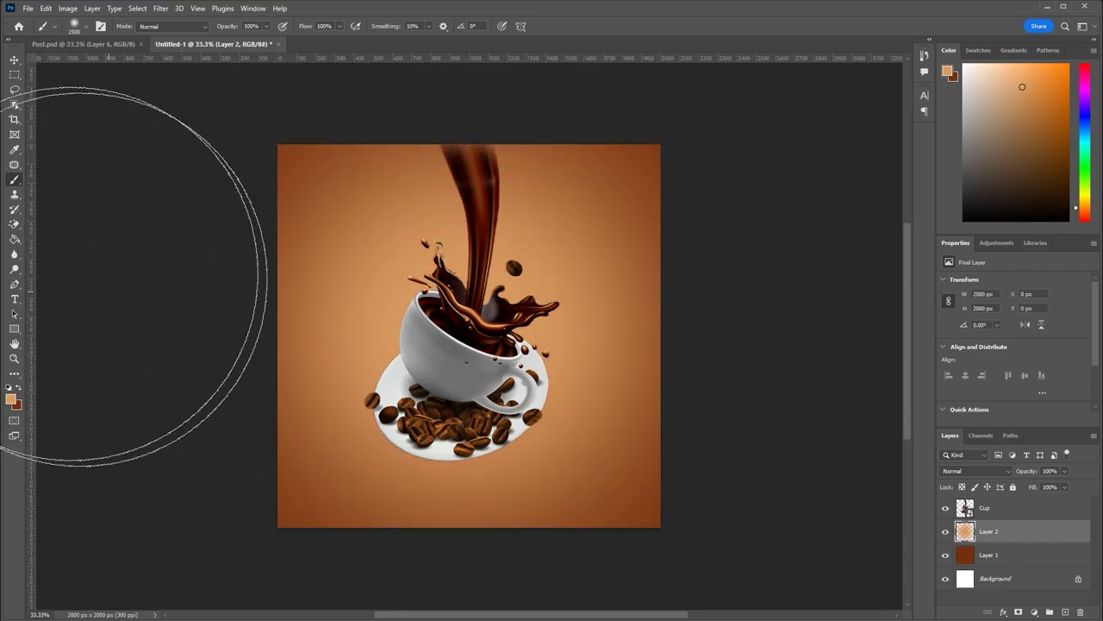
pyautogui.click(14, 60)
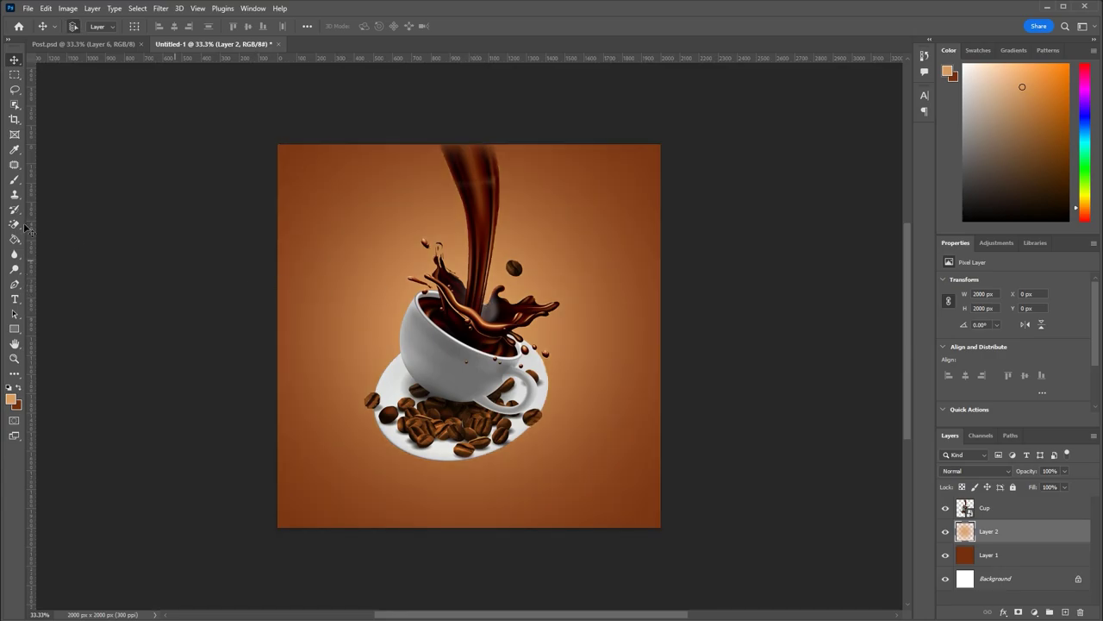
pyautogui.click(15, 179)
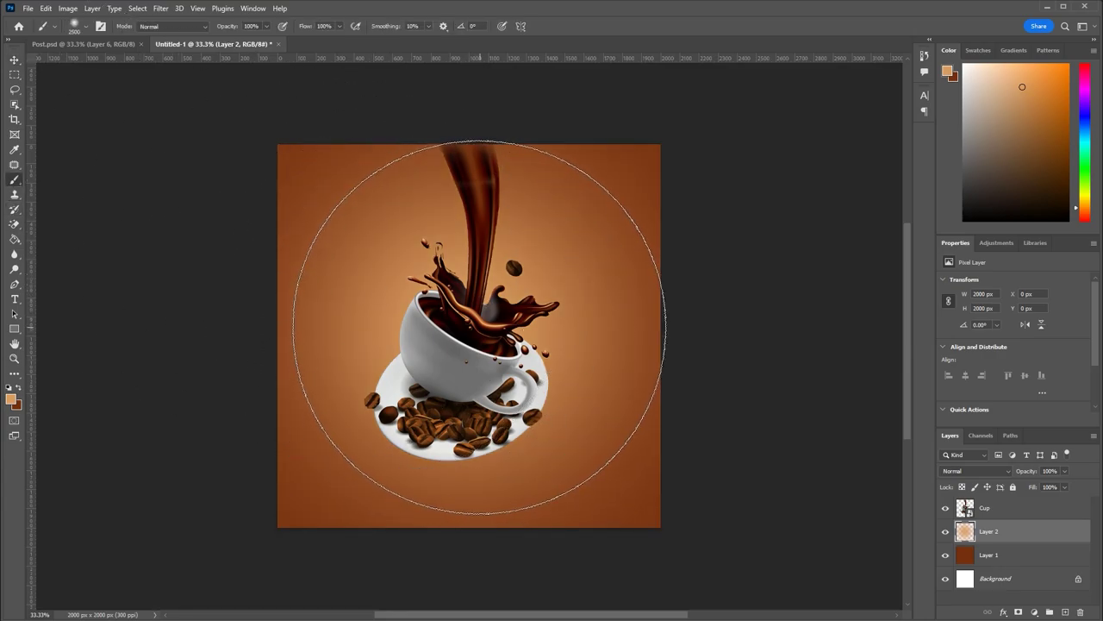
pyautogui.click(469, 324)
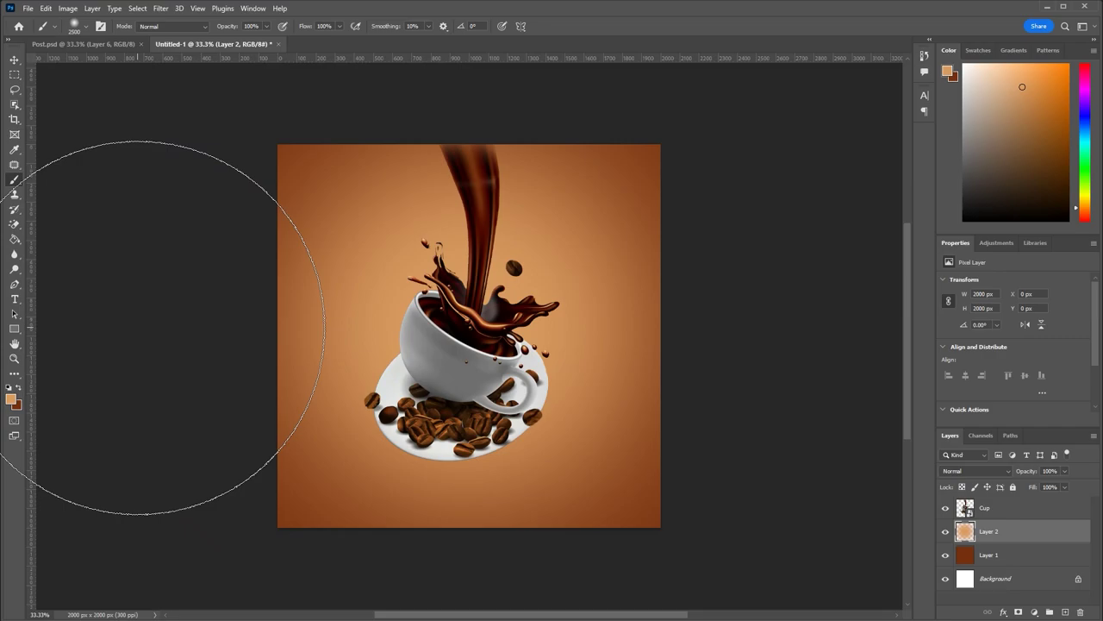
pyautogui.click(14, 60)
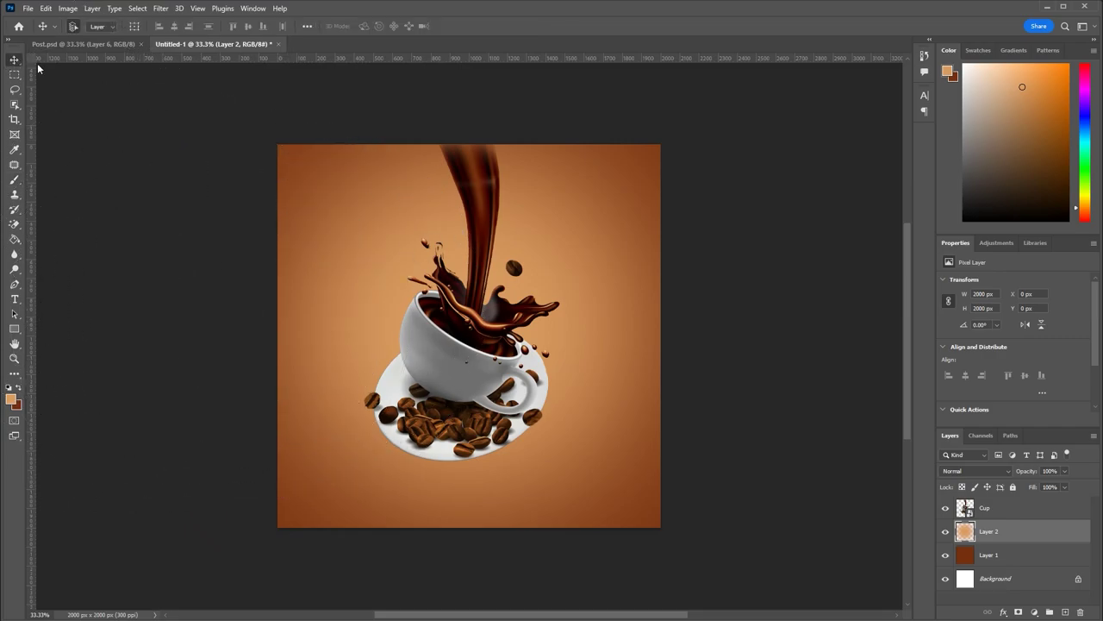
# Place the logo file, bring it above the cup, and shrink it into the top-left corner
pyautogui.click(29, 9)
pyautogui.click(84, 235)
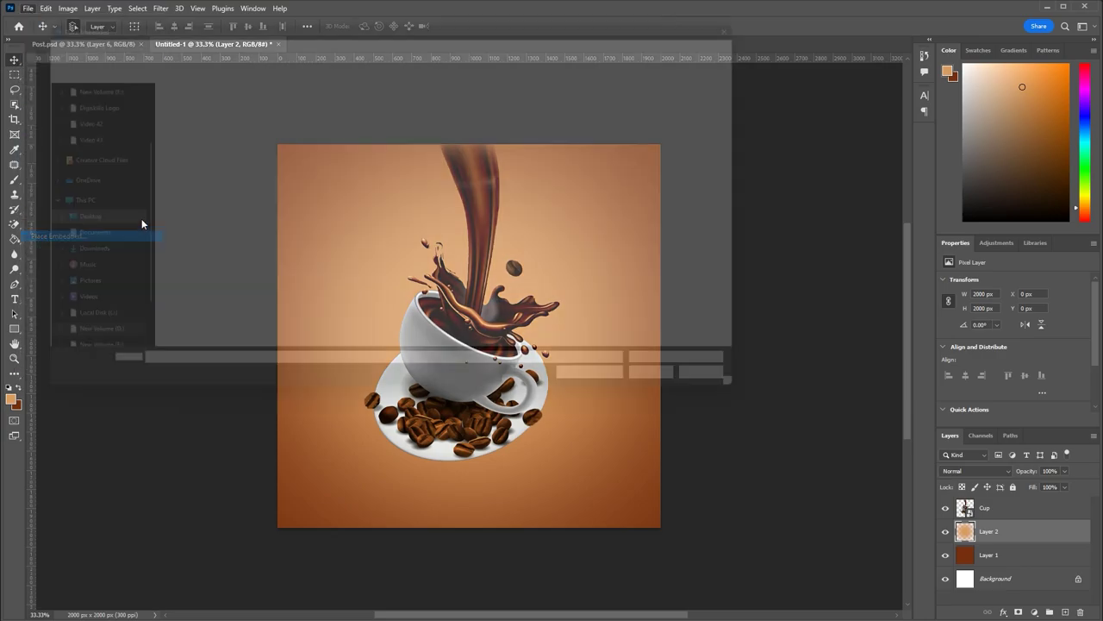
pyautogui.doubleClick(244, 120)
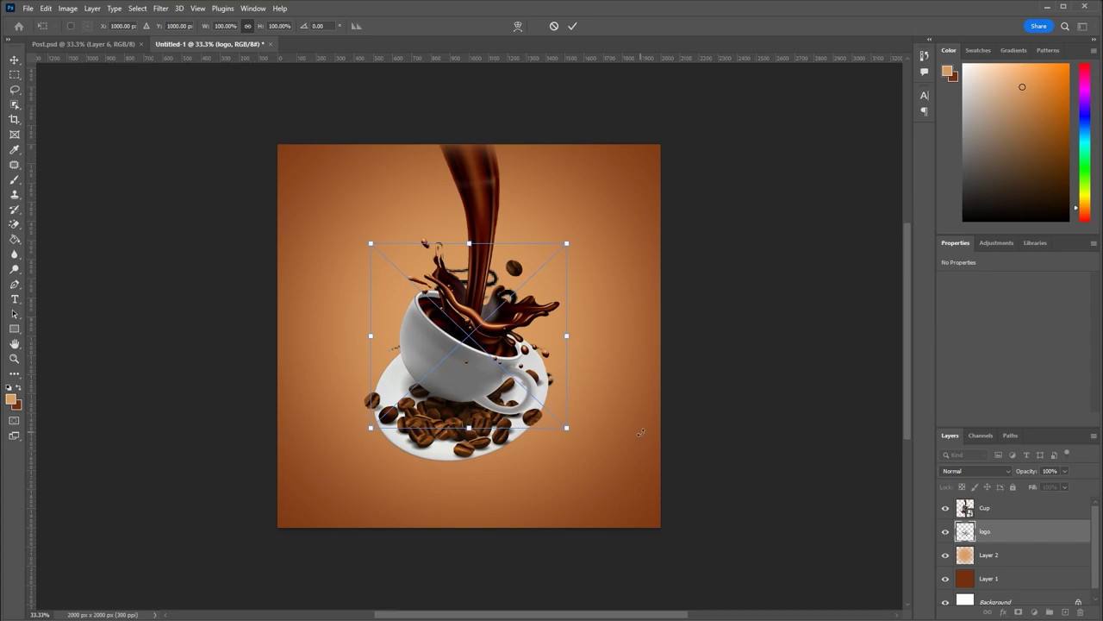
pyautogui.press('Return')
pyautogui.hotkey('ctrl', ']')
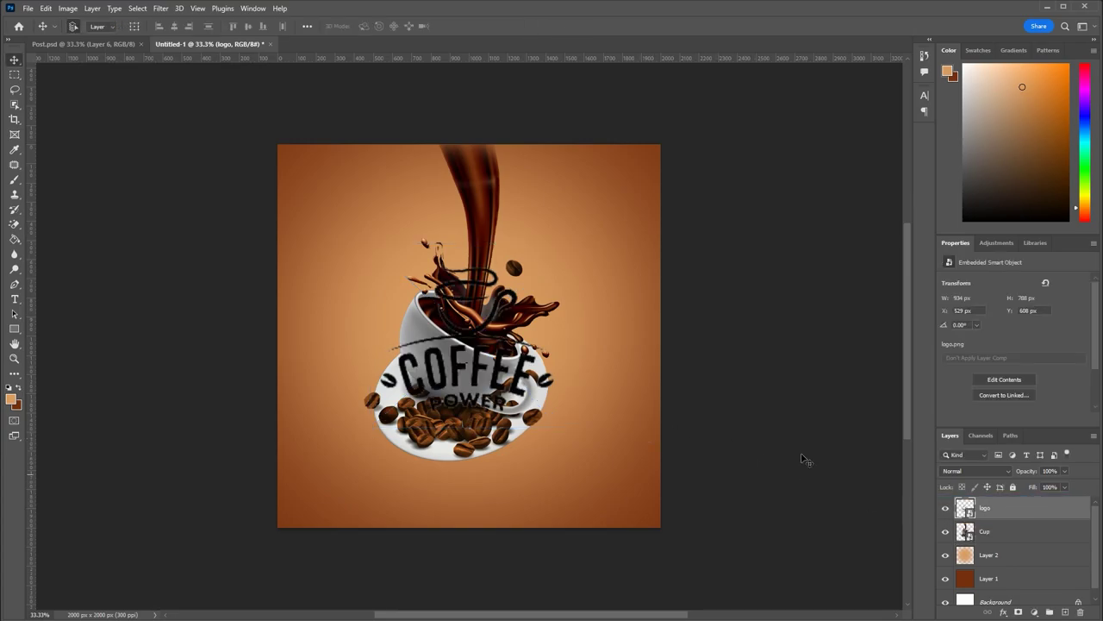
pyautogui.hotkey('ctrl', 't')
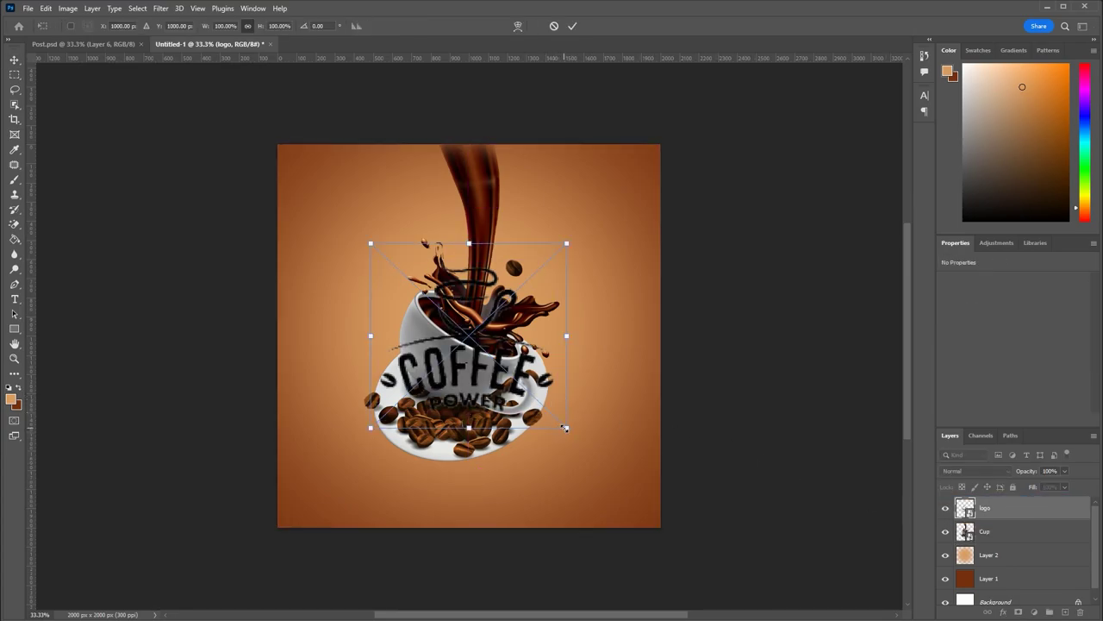
pyautogui.moveTo(556, 420)
pyautogui.mouseDown()
pyautogui.moveTo(462, 356)
pyautogui.moveTo(435, 304)
pyautogui.moveTo(330, 195)
pyautogui.moveTo(339, 205)
pyautogui.mouseUp()
pyautogui.press('Return')
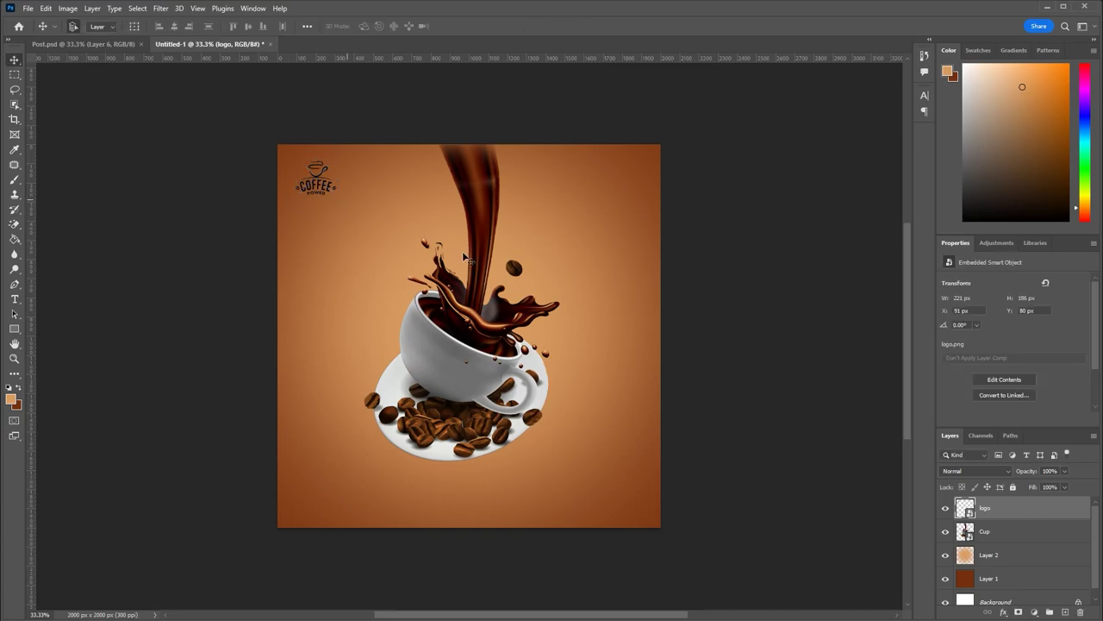
# Give the logo a white Color Overlay and enlarge it slightly to 250 × 211 px
pyautogui.doubleClick(1029, 515)
pyautogui.click(672, 238)
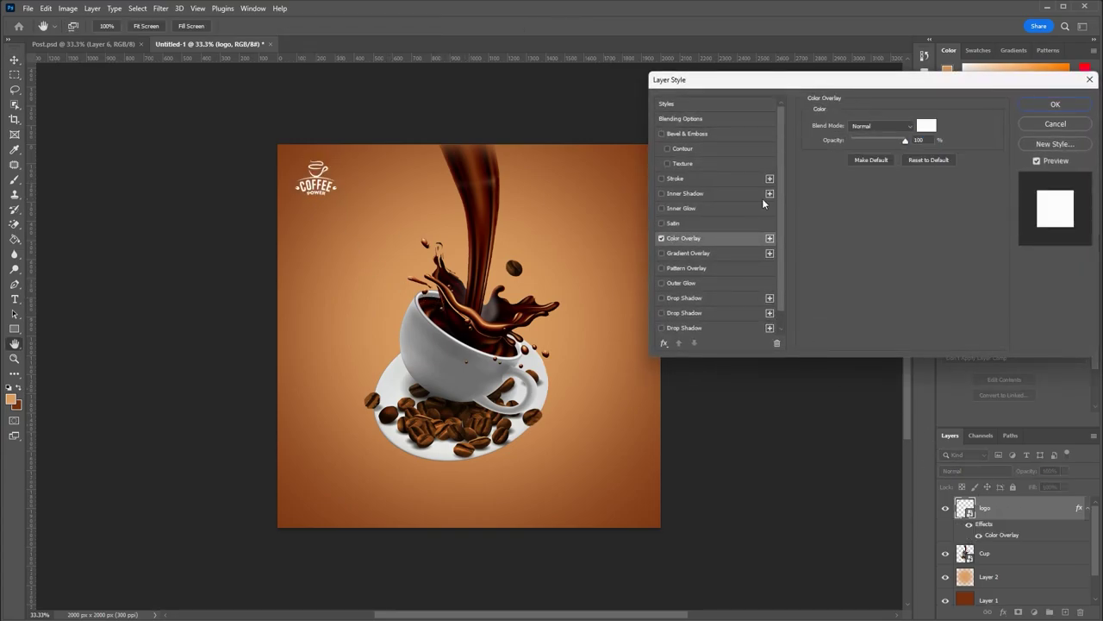
pyautogui.click(1050, 105)
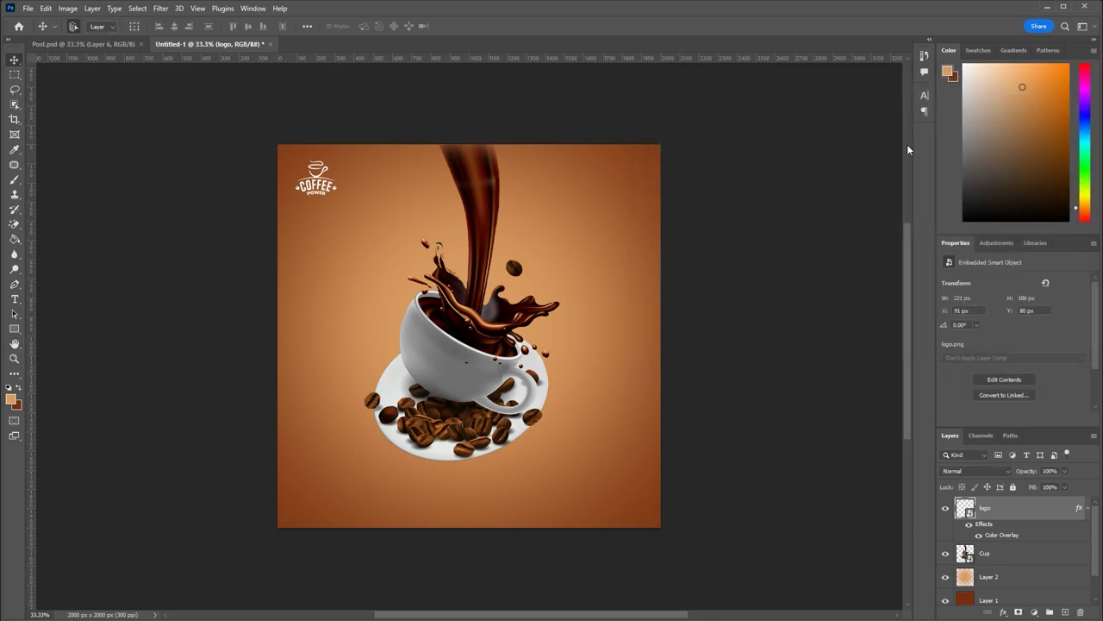
pyautogui.click(428, 164)
pyautogui.hotkey('ctrl', 't')
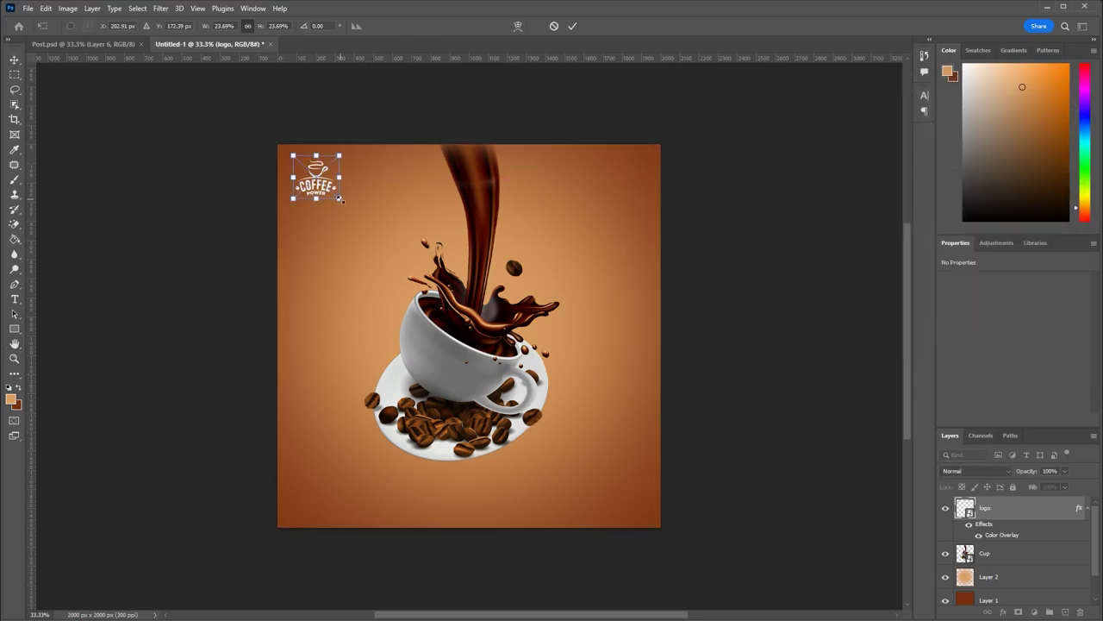
pyautogui.moveTo(338, 198); pyautogui.dragTo(348, 202)
pyautogui.press('Return')
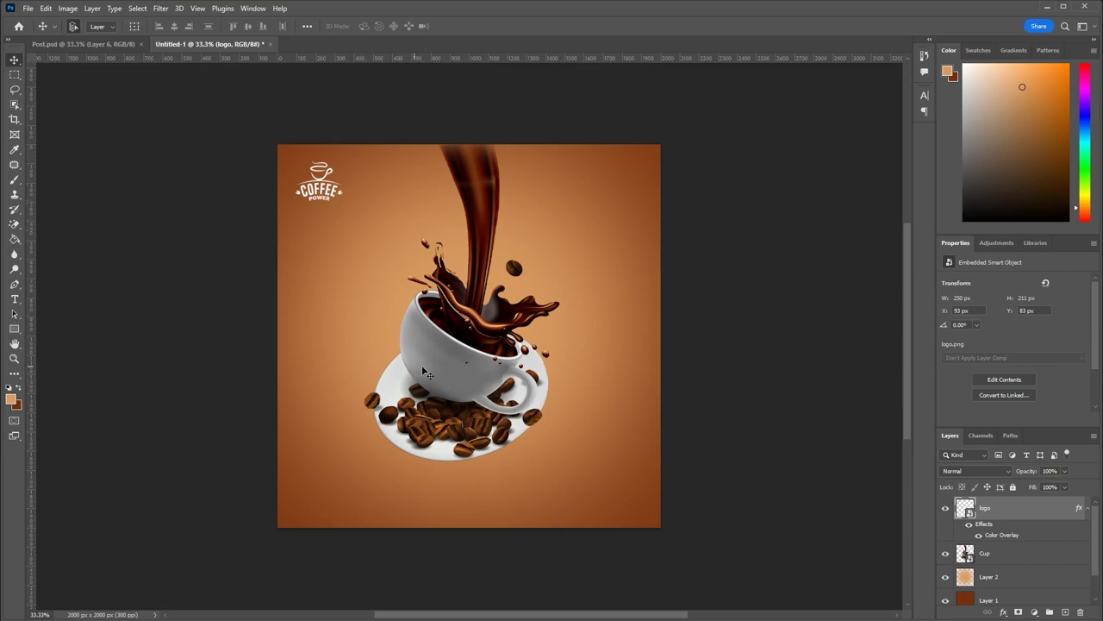
pyautogui.moveTo(422, 370)
pyautogui.mouseDown()
pyautogui.moveTo(418, 325)
pyautogui.moveTo(333, 341)
pyautogui.mouseUp()
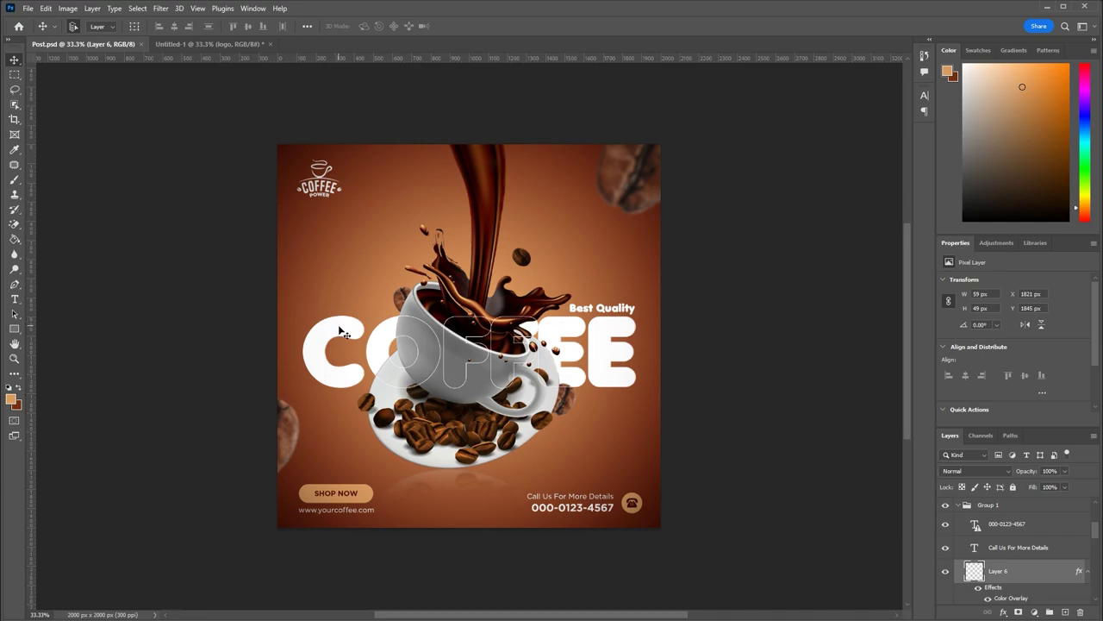
# Copy the COFFEE layer's font name, Anja Eliane accent, from Post.psd and go back to Untitled-1
pyautogui.keyDown('ctrl'); pyautogui.click(345, 333); pyautogui.keyUp('ctrl')
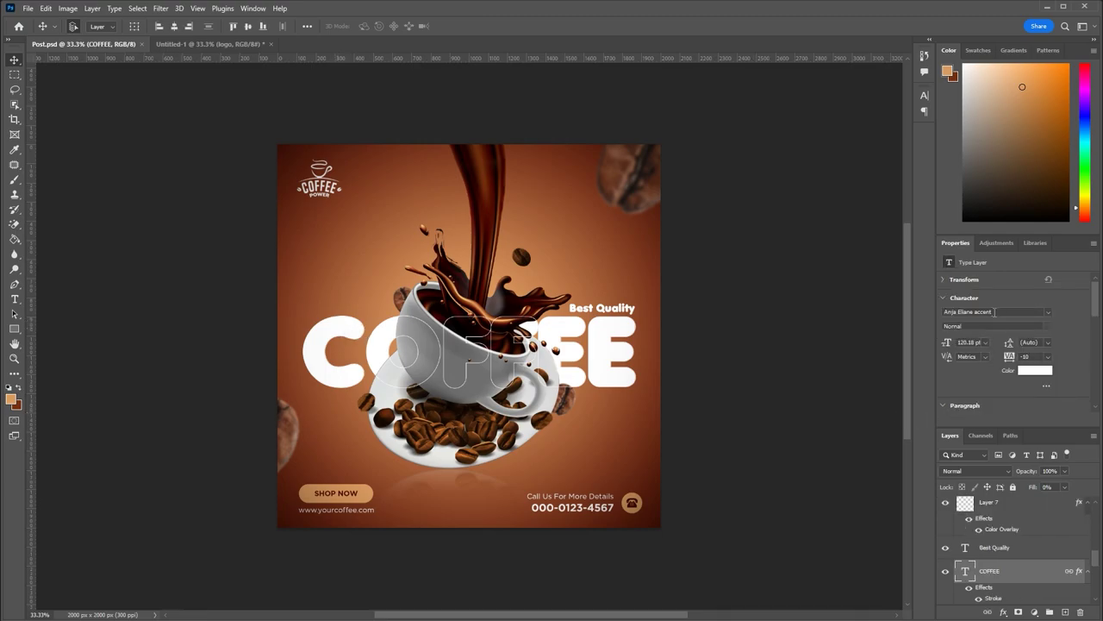
pyautogui.click(996, 311)
pyautogui.click(210, 44)
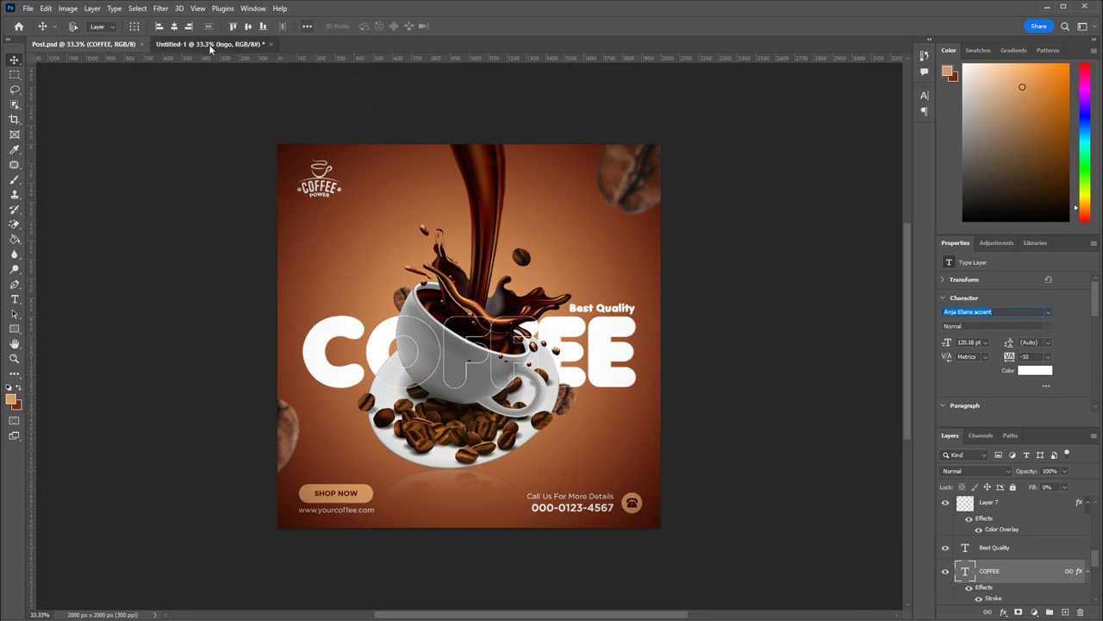
# Create a text layer across the cup reading COFFEE in Anja Eliane accent
pyautogui.press('t')
pyautogui.click(323, 349)
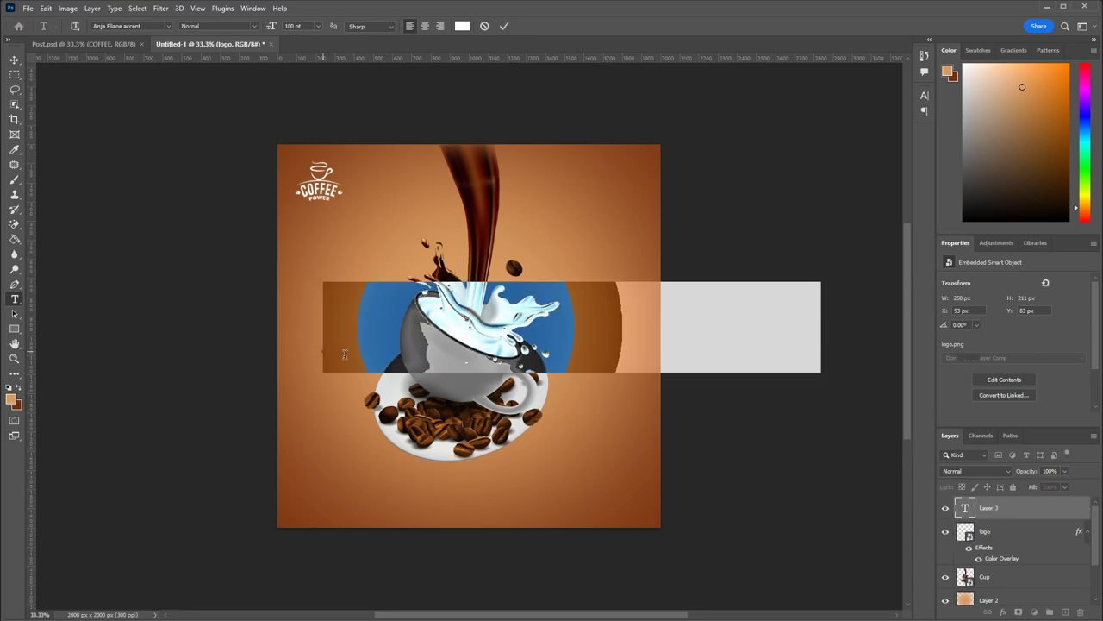
pyautogui.hotkey('ctrl', 'v')
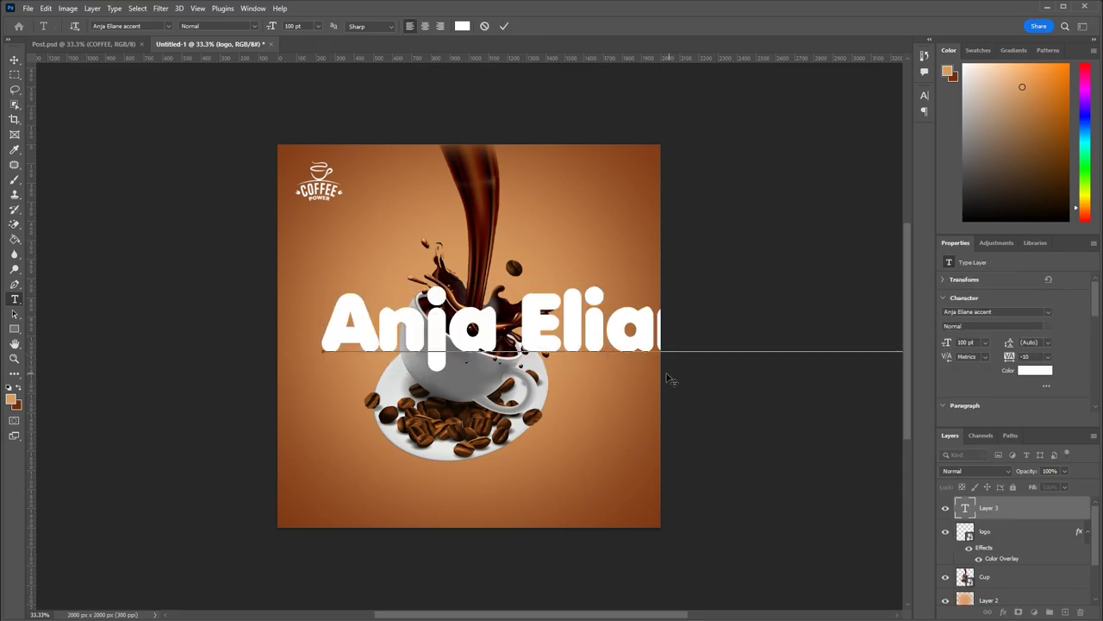
pyautogui.press('ctrl')
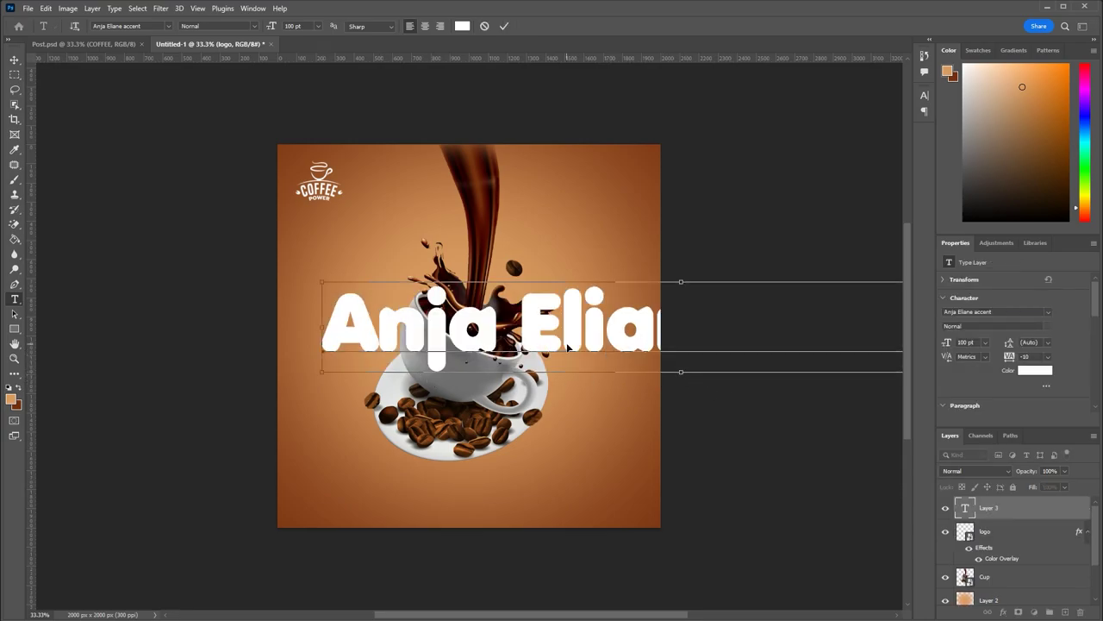
pyautogui.hotkey('ctrl', 'a')
pyautogui.write('C')
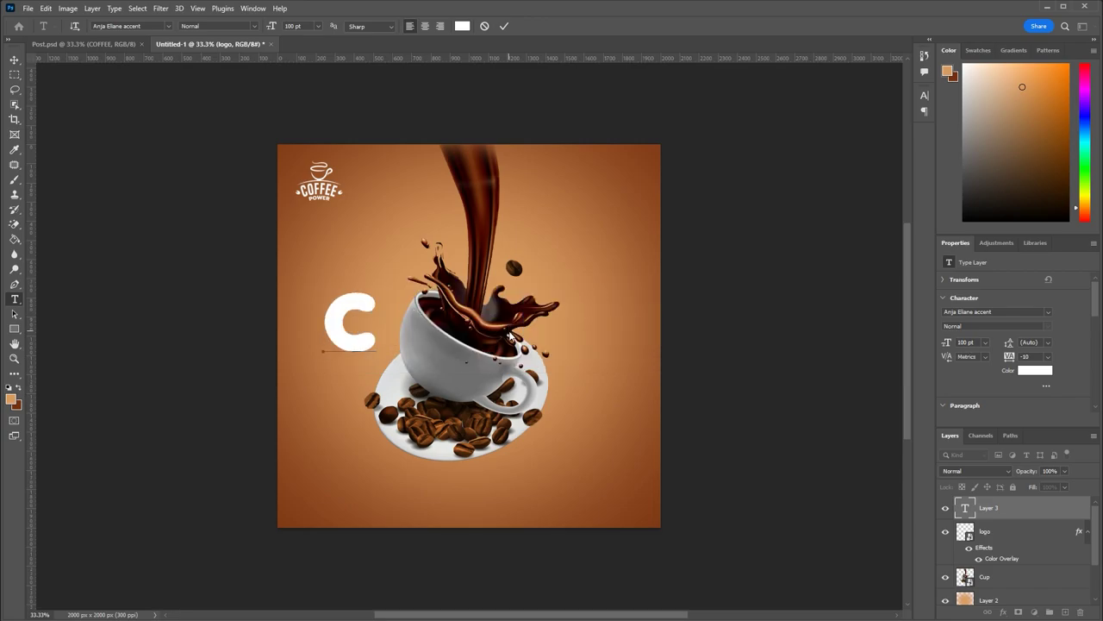
pyautogui.write('OFFEE')
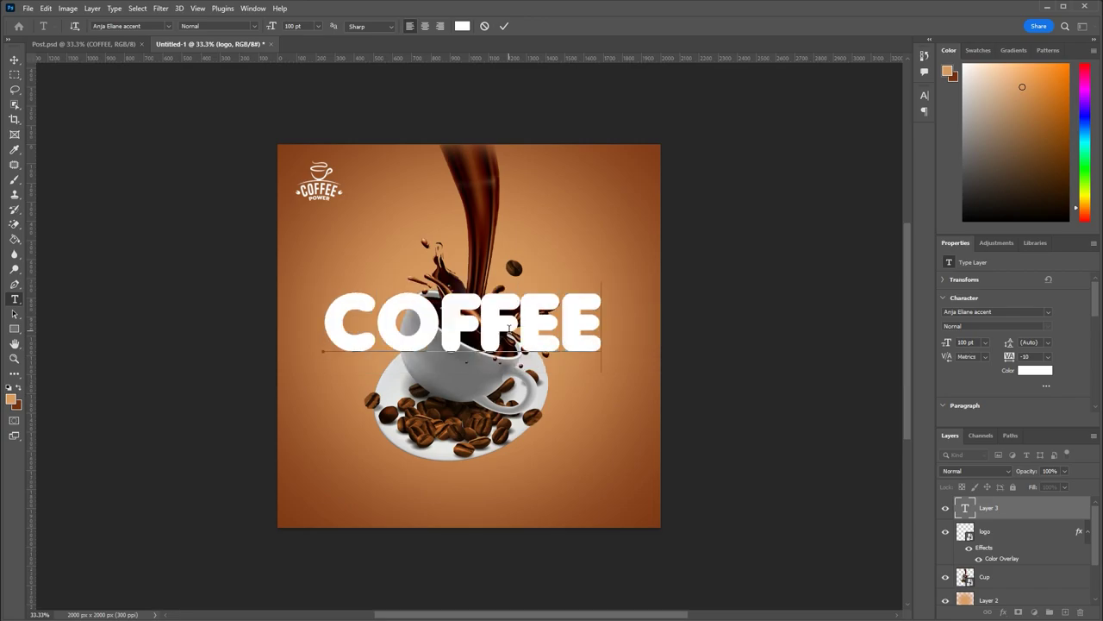
pyautogui.click(14, 60)
# Set COFFEE to 120 pt, move it lower-left over the cup, and stack it above Cup
pyautogui.click(985, 343)
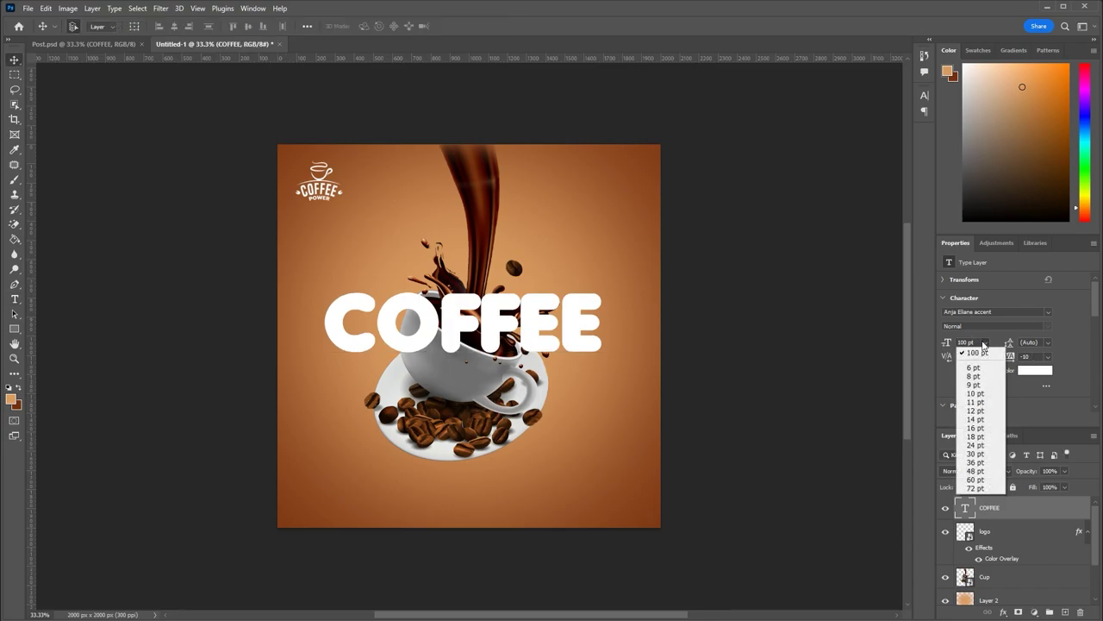
pyautogui.click(977, 341)
pyautogui.doubleClick(978, 341)
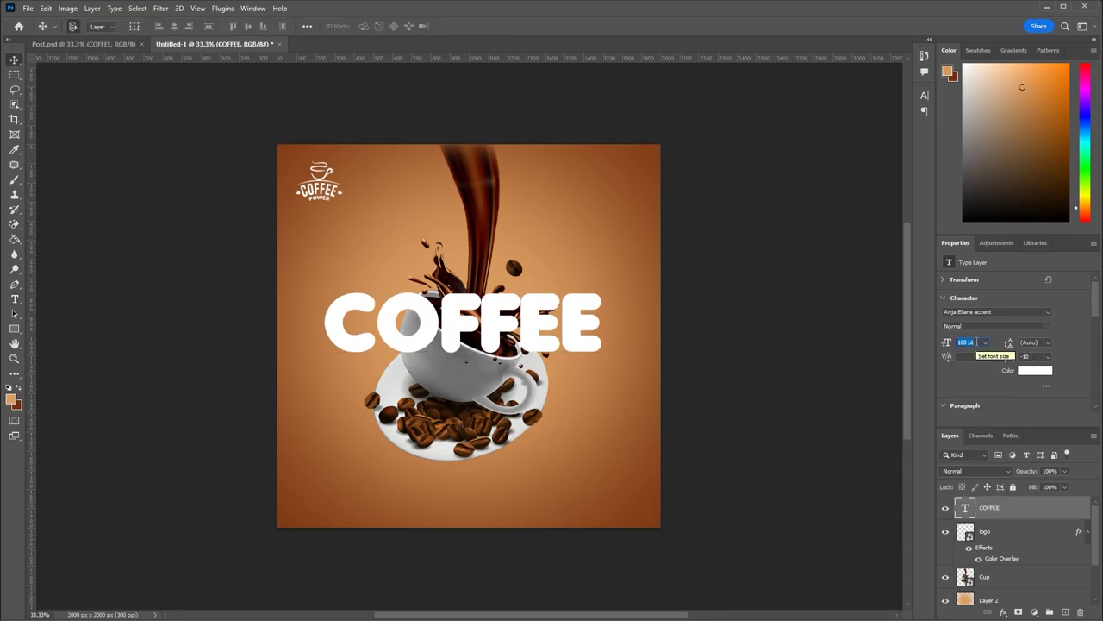
pyautogui.write('8')
pyautogui.press('Return')
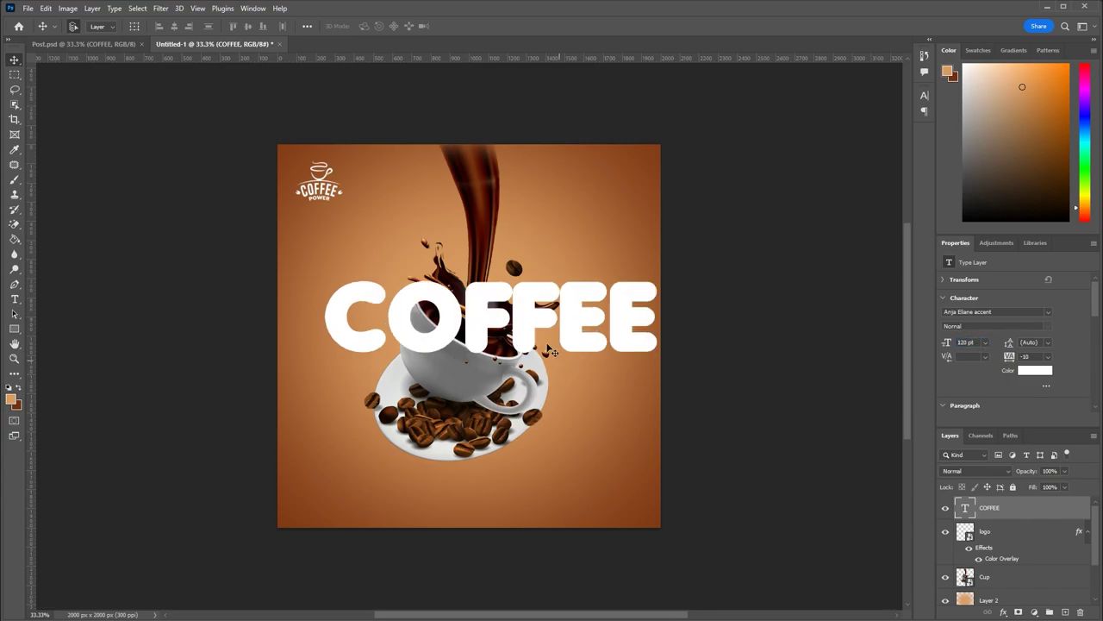
pyautogui.moveTo(548, 347)
pyautogui.mouseDown()
pyautogui.moveTo(513, 356)
pyautogui.moveTo(517, 371)
pyautogui.mouseUp()
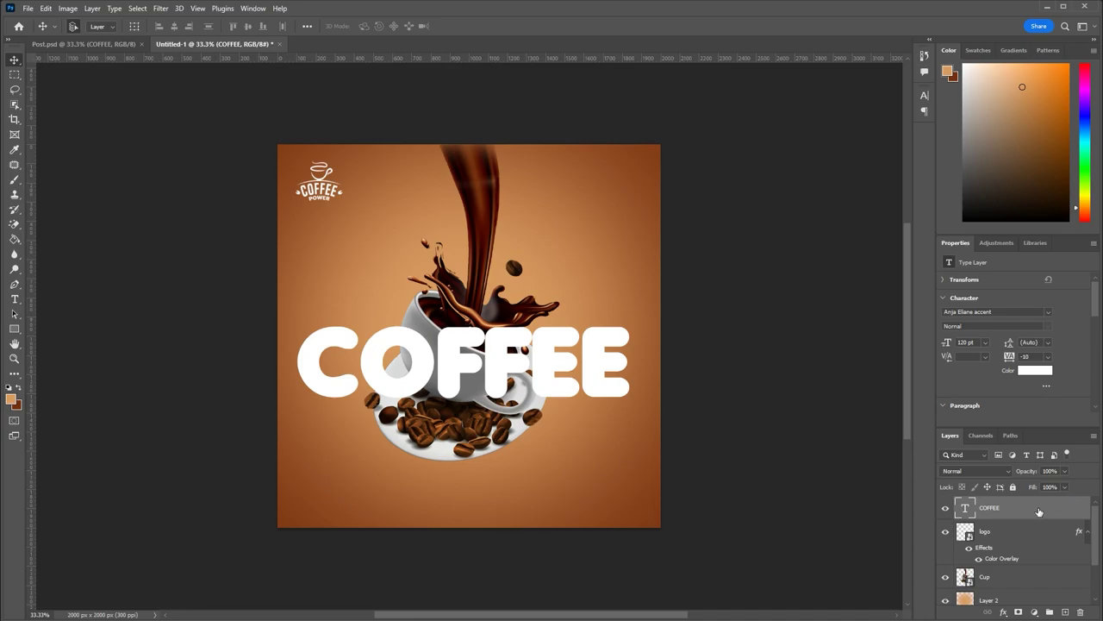
pyautogui.moveTo(1039, 512); pyautogui.dragTo(1035, 565)
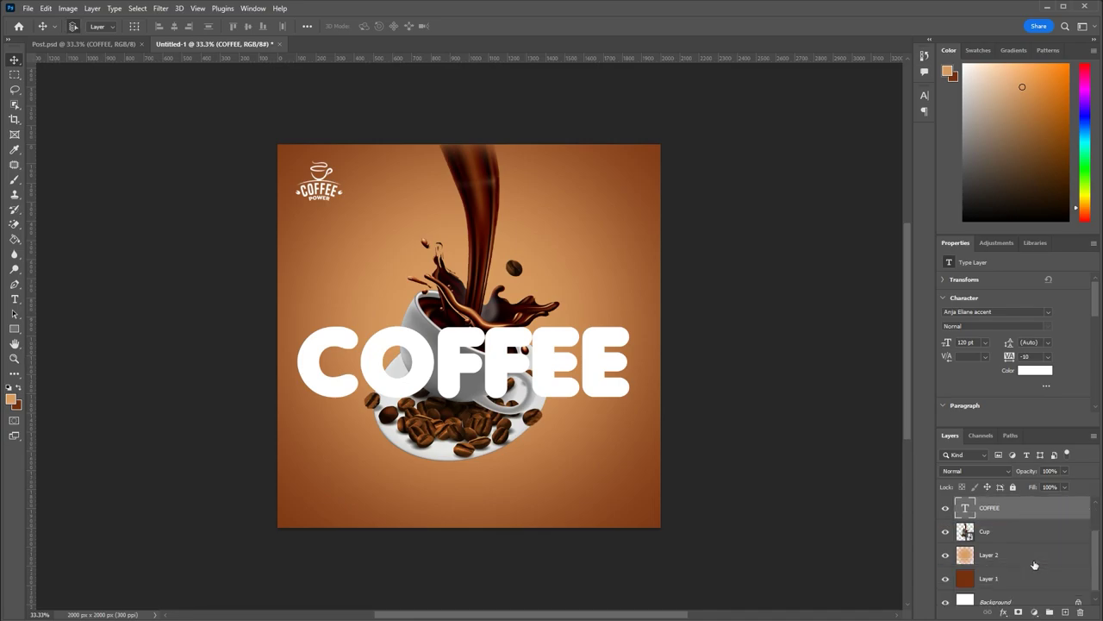
# Duplicate COFFEE, move the copy below Cup, and set the original's Fill to 0%
pyautogui.scroll(-1, 1021, 547)
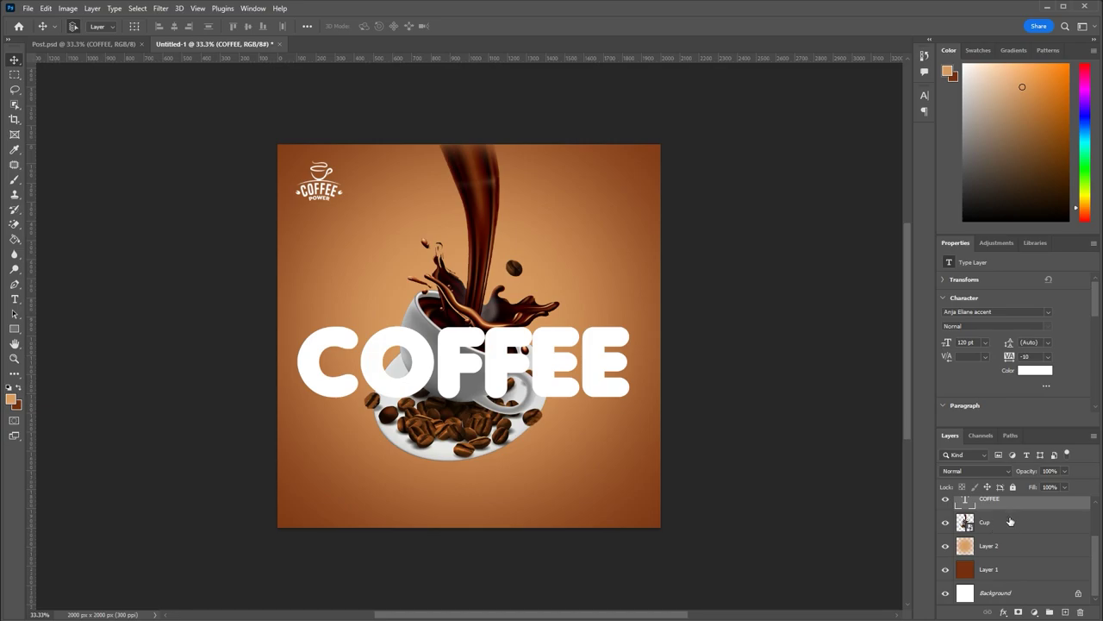
pyautogui.hotkey('ctrl', 'j')
pyautogui.moveTo(1024, 516); pyautogui.dragTo(1031, 569)
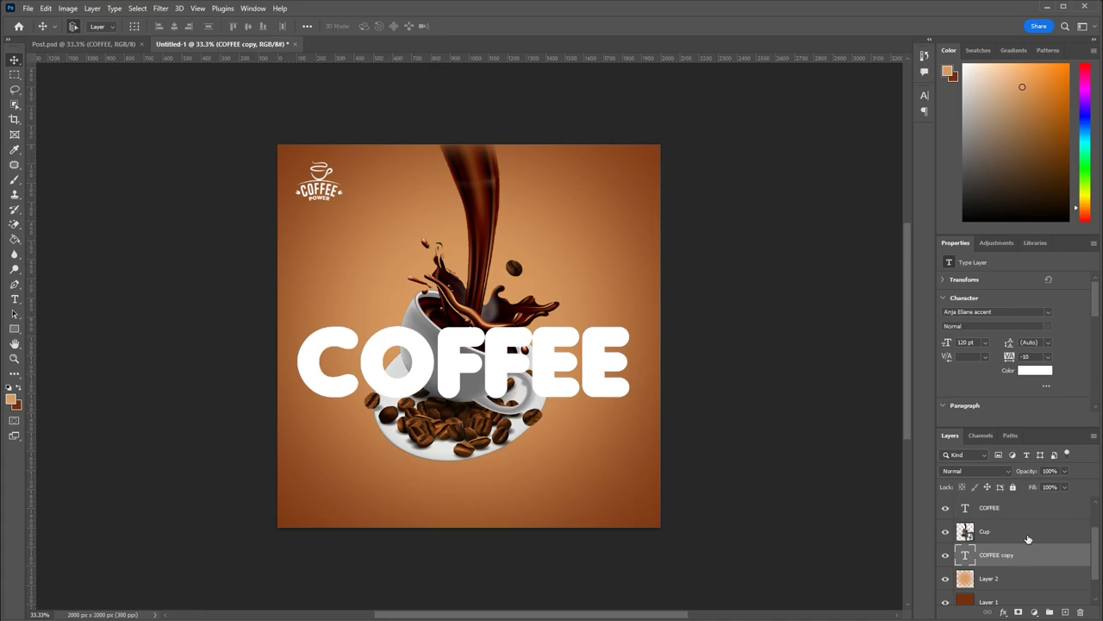
pyautogui.click(1019, 512)
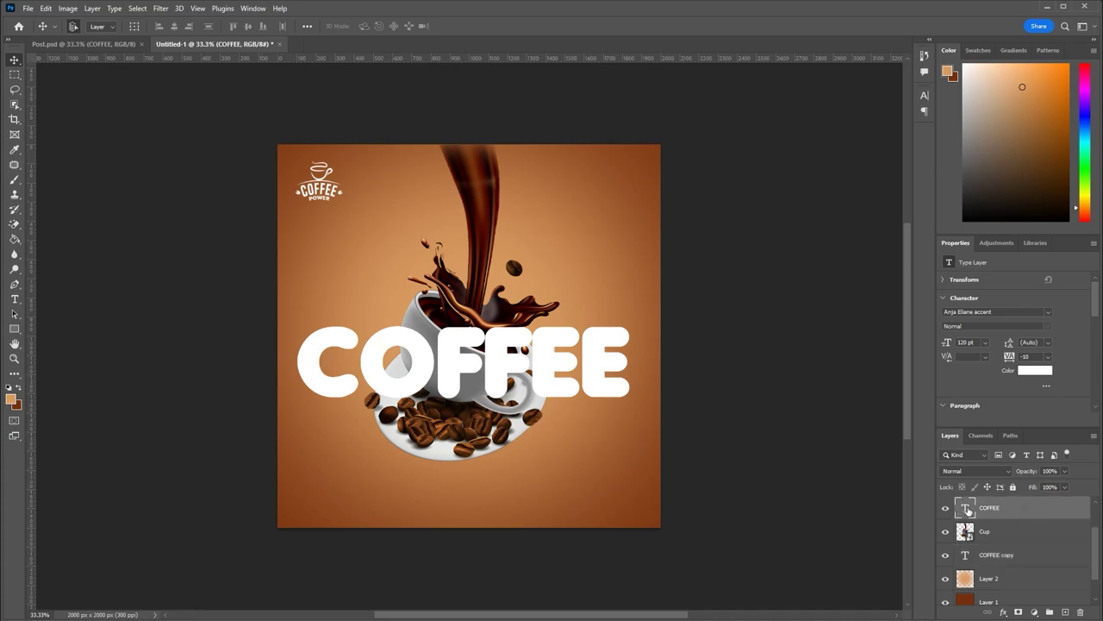
pyautogui.click(1066, 487)
pyautogui.moveTo(1067, 500); pyautogui.dragTo(967, 504)
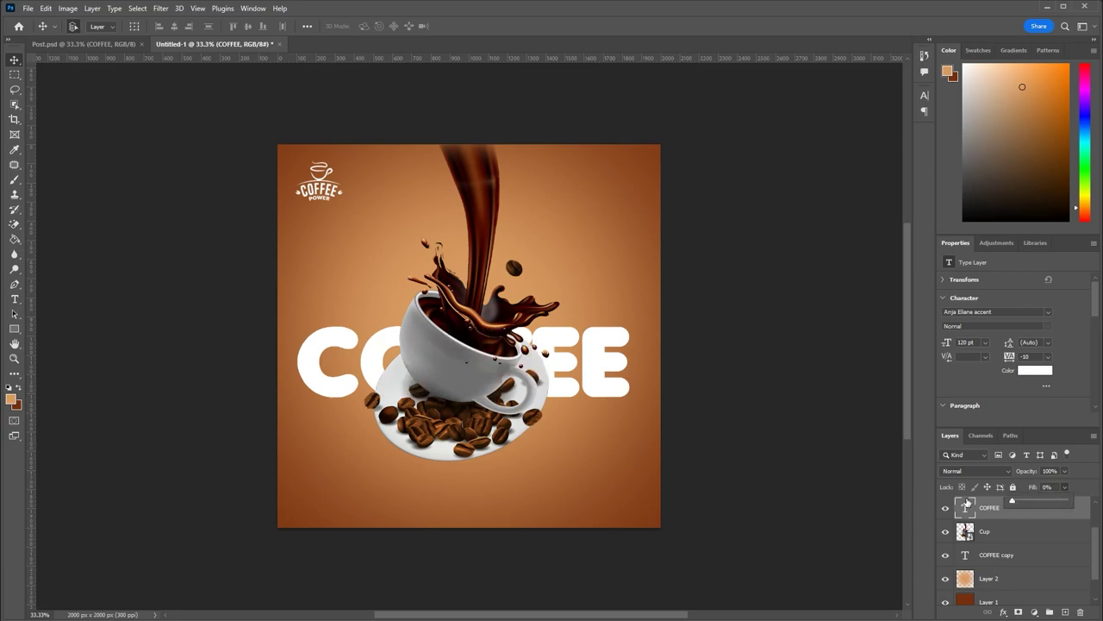
pyautogui.click(1003, 612)
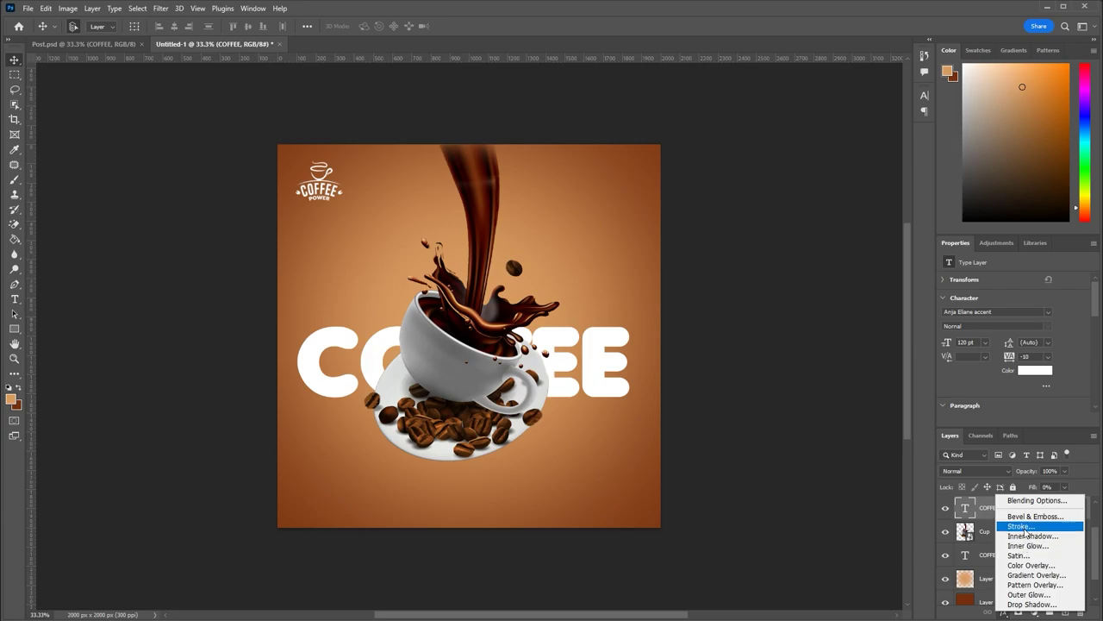
# Add a white (ffffff) 4 px outside Stroke to the top COFFEE layer
pyautogui.click(1022, 525)
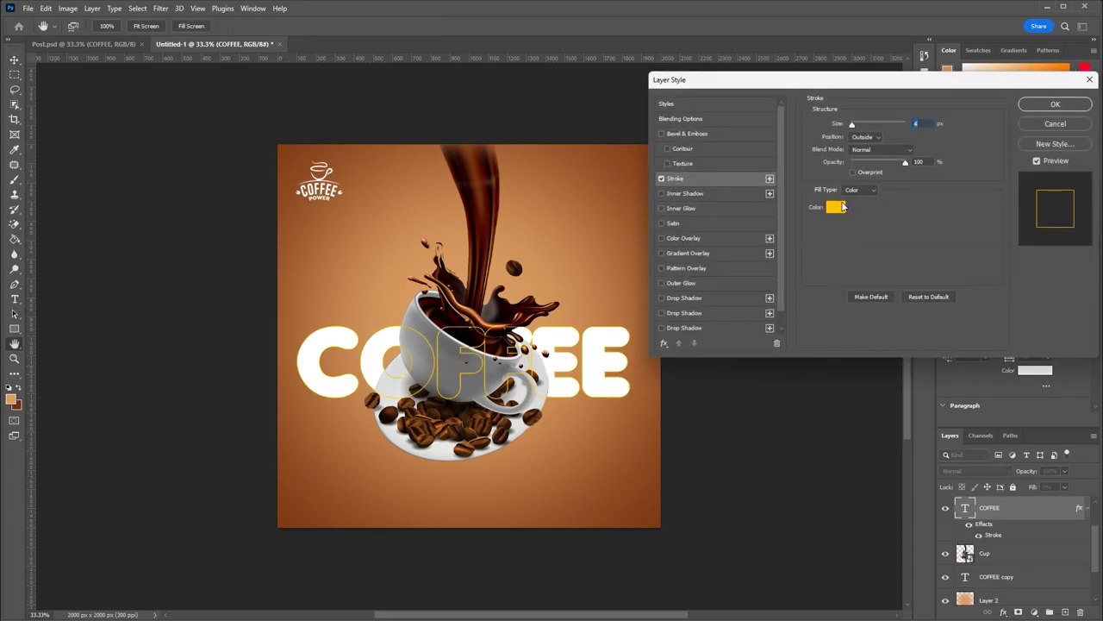
pyautogui.click(843, 207)
pyautogui.write('ffffff')
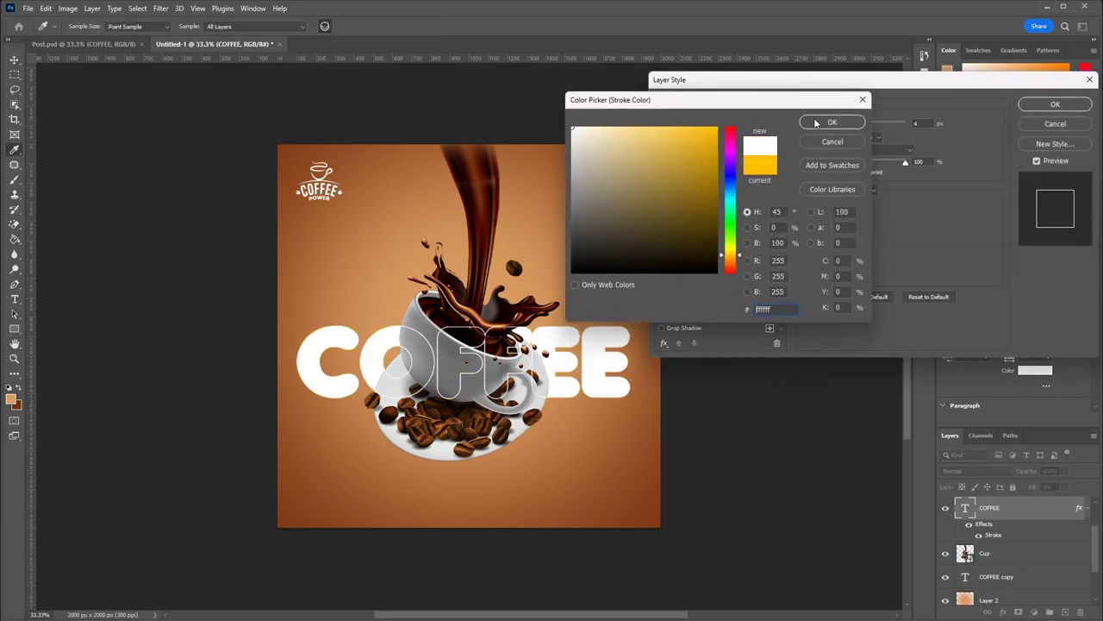
pyautogui.click(815, 124)
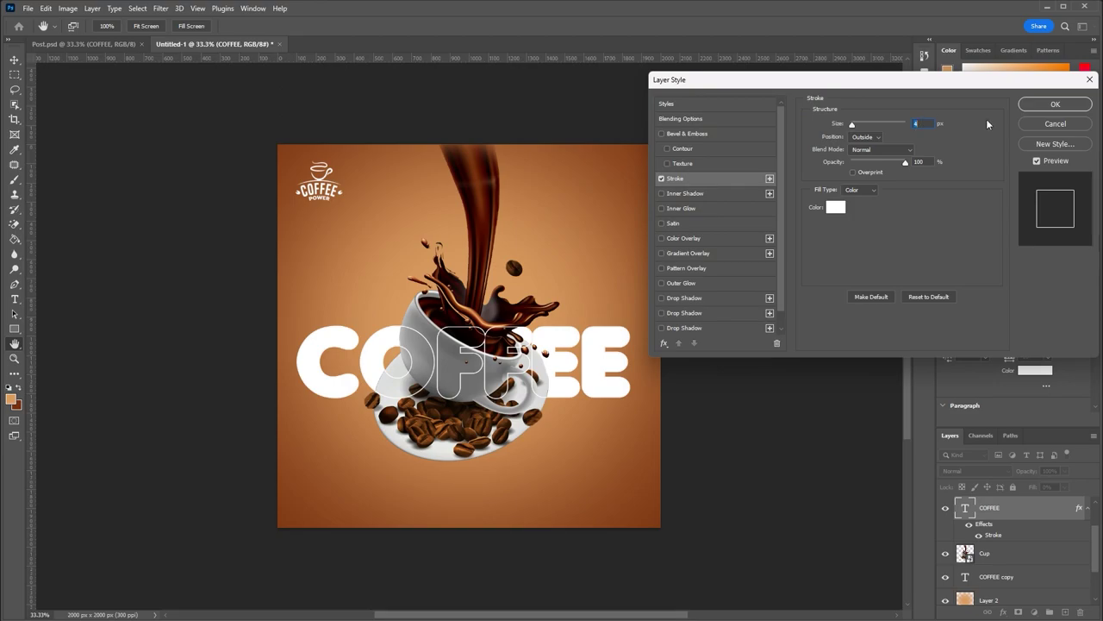
pyautogui.click(1054, 104)
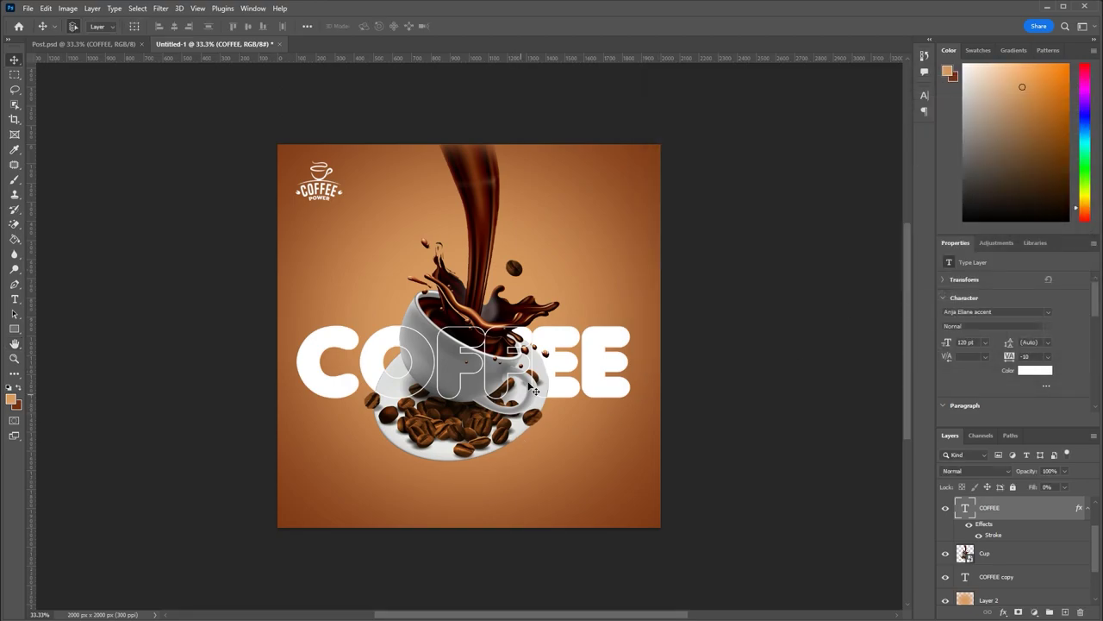
# Nudge both COFFEE layers down, then centre the top COFFEE title horizontally on the canvas
pyautogui.keyDown('ctrl'); pyautogui.click(1013, 578); pyautogui.keyUp('ctrl')
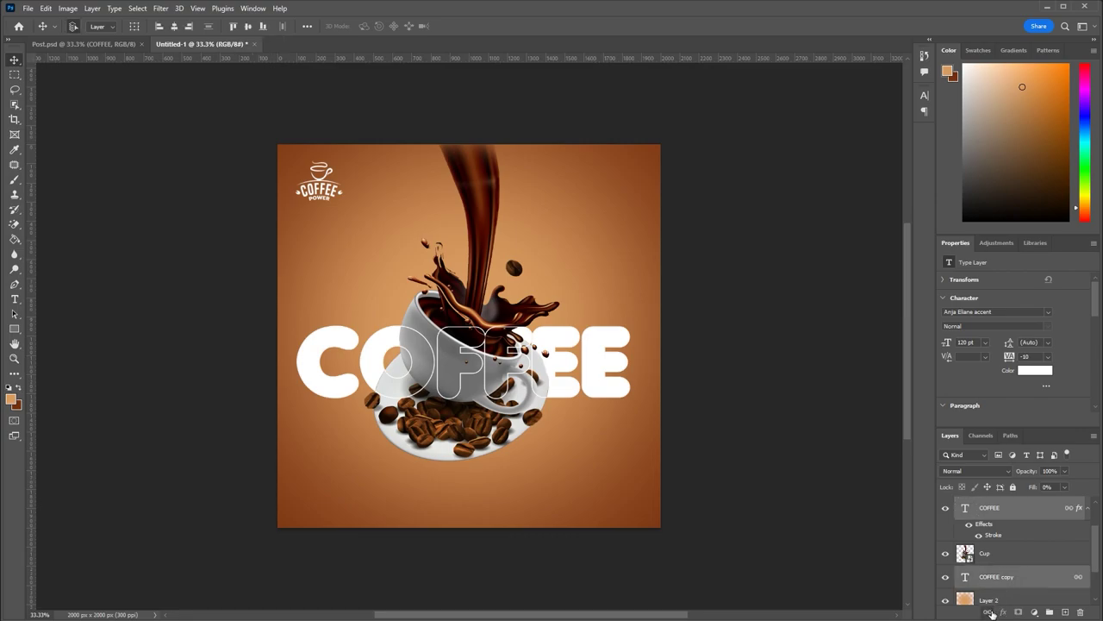
pyautogui.moveTo(582, 345)
pyautogui.mouseDown()
pyautogui.moveTo(586, 377)
pyautogui.moveTo(588, 360)
pyautogui.mouseUp()
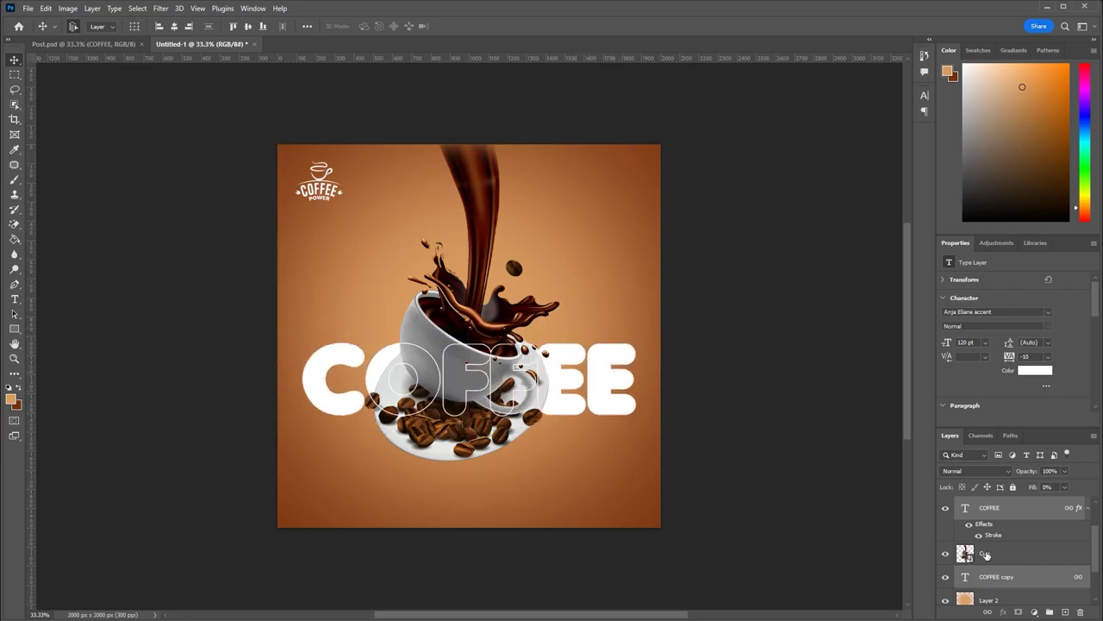
pyautogui.click(1018, 544)
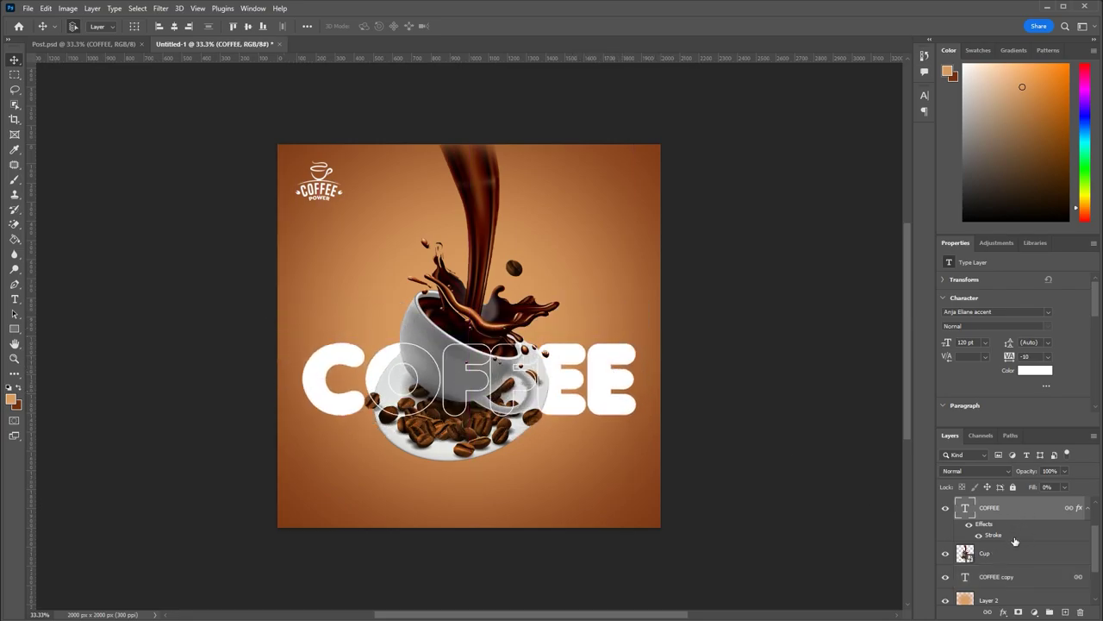
pyautogui.moveTo(569, 395)
pyautogui.mouseDown()
pyautogui.moveTo(567, 382)
pyautogui.moveTo(618, 384)
pyautogui.mouseUp()
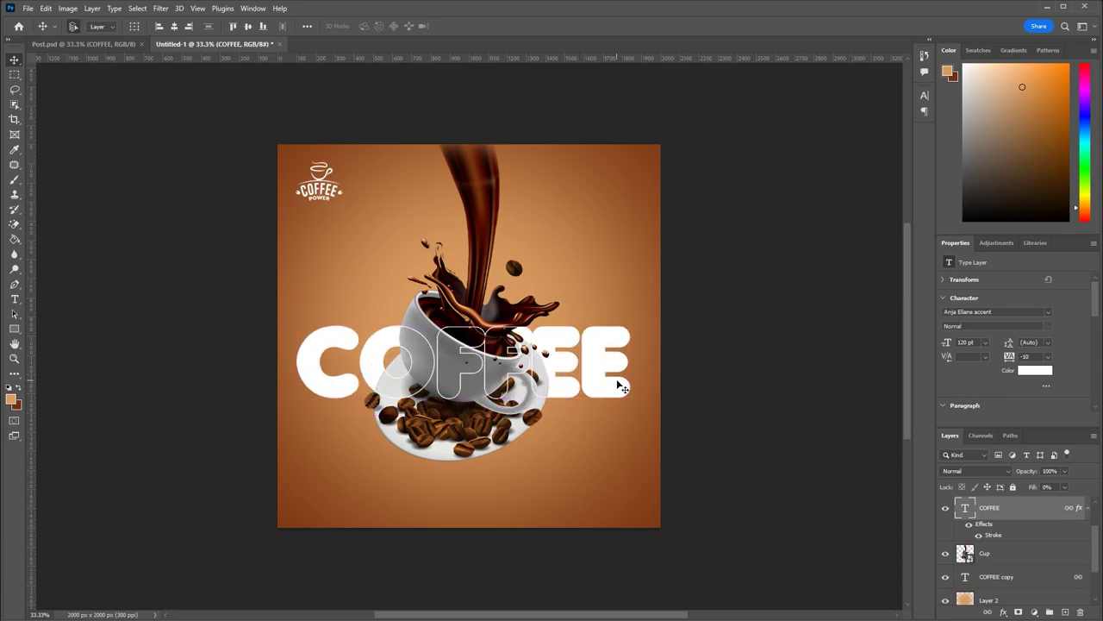
pyautogui.hotkey('ctrl', 'a')
pyautogui.click(174, 28)
pyautogui.hotkey('ctrl', 'd')
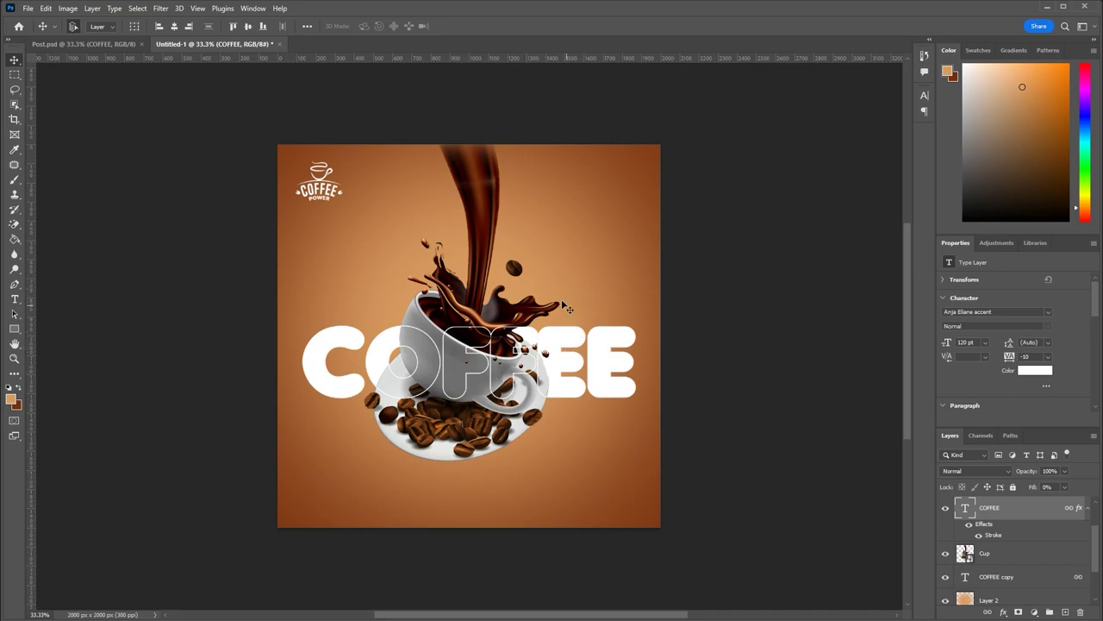
# Add a 'Best Quality' caption text layer and set its size to 16 pt
pyautogui.press('t')
pyautogui.click(570, 254)
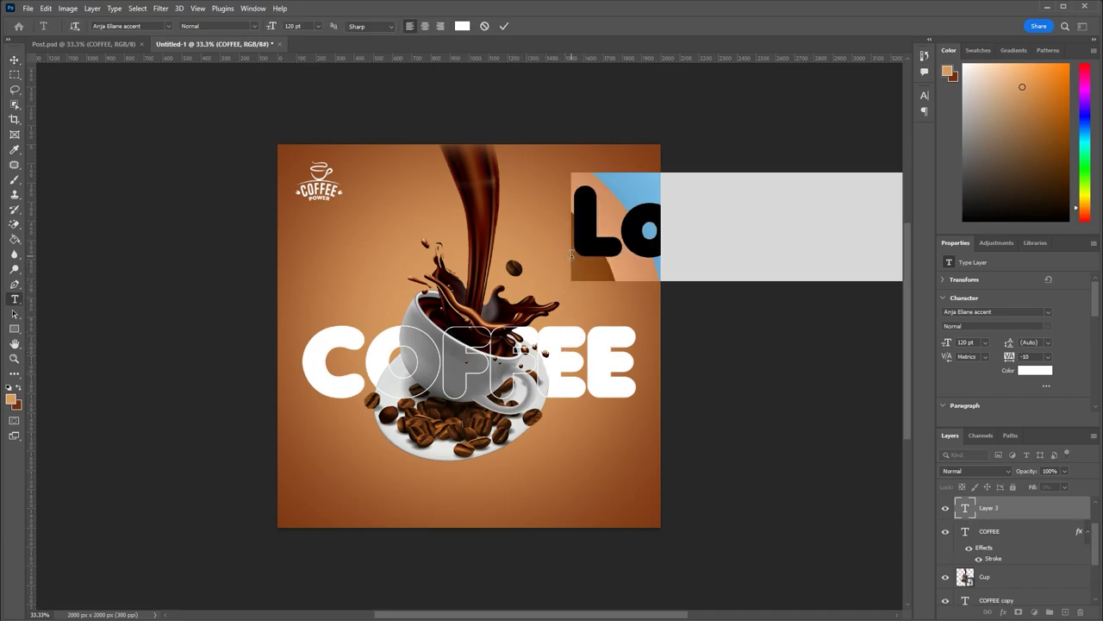
pyautogui.write('Be')
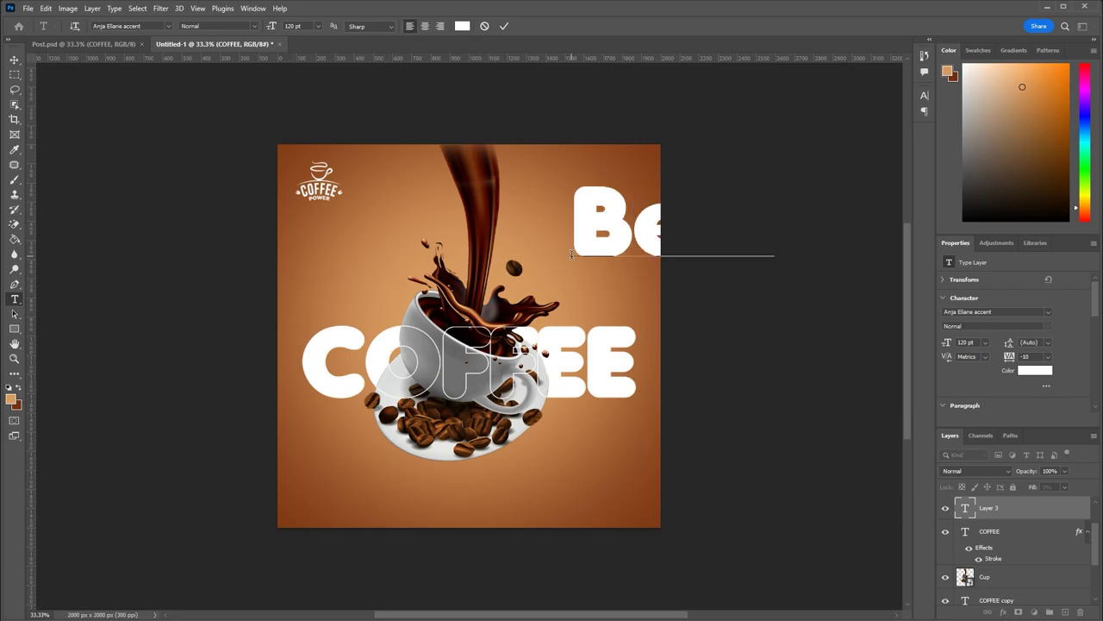
pyautogui.write('st Cof')
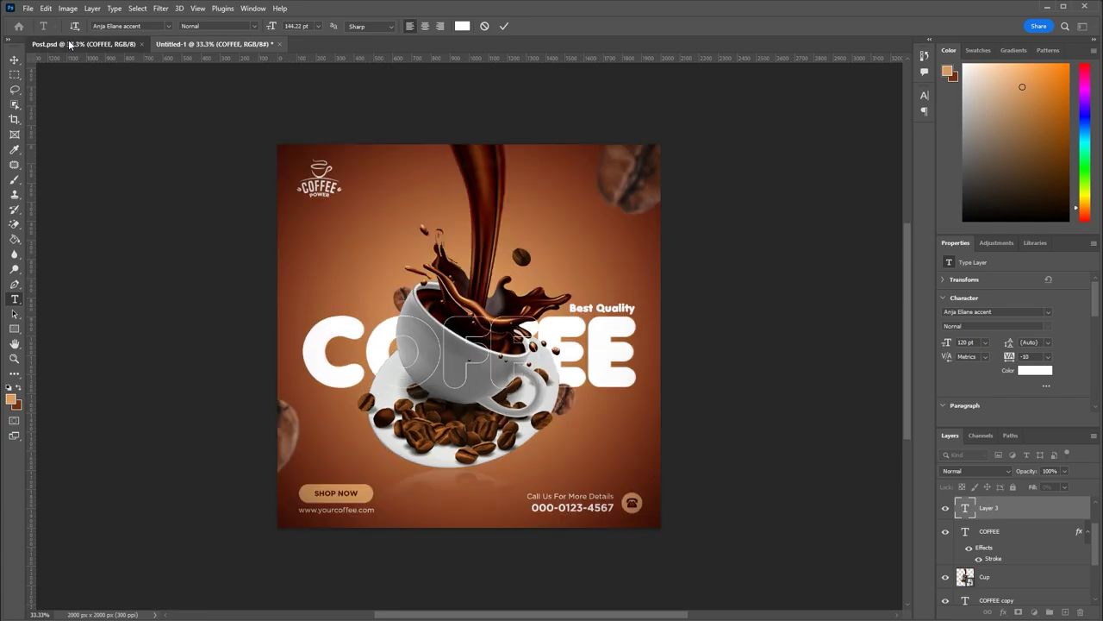
pyautogui.click(291, 49)
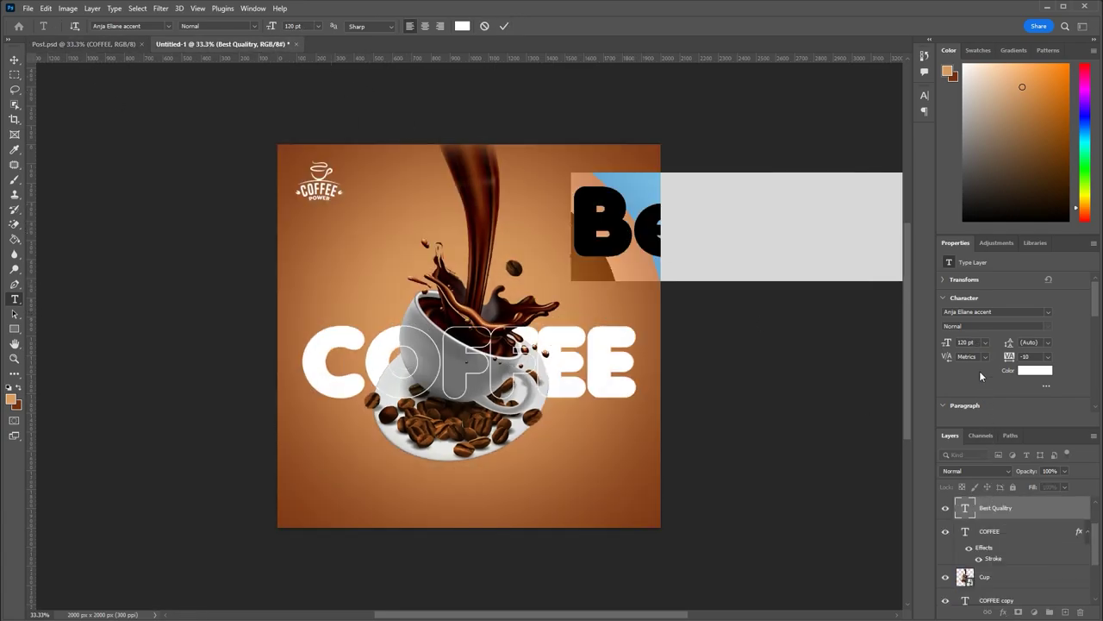
pyautogui.click(981, 342)
pyautogui.click(977, 451)
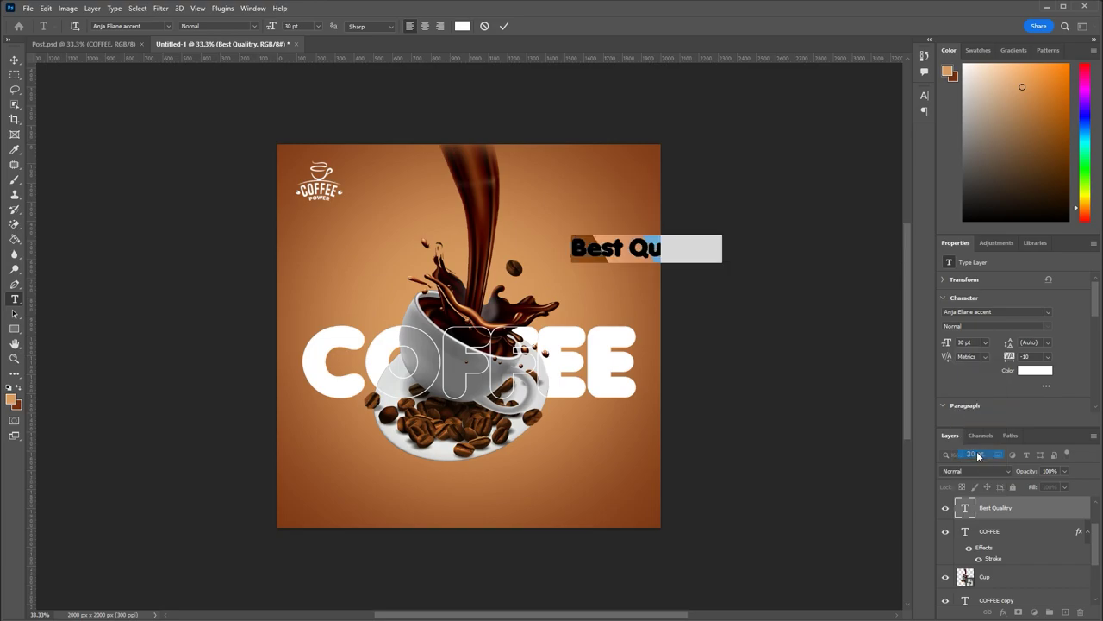
pyautogui.click(985, 342)
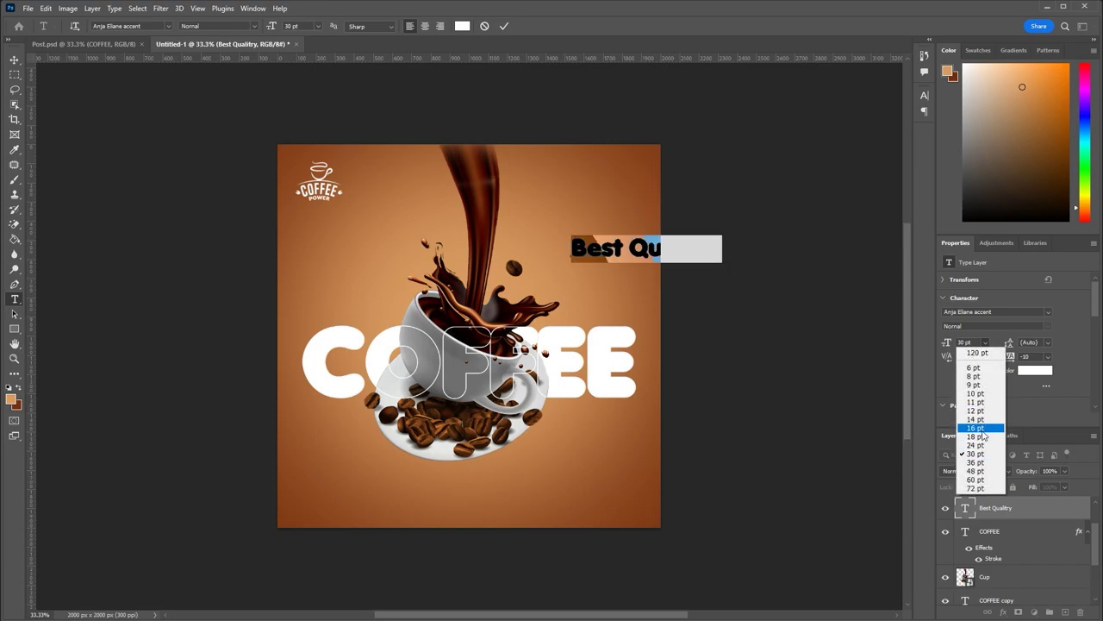
pyautogui.click(980, 430)
# Position the caption just above the right end of COFFEE, nudging it into place
pyautogui.click(14, 59)
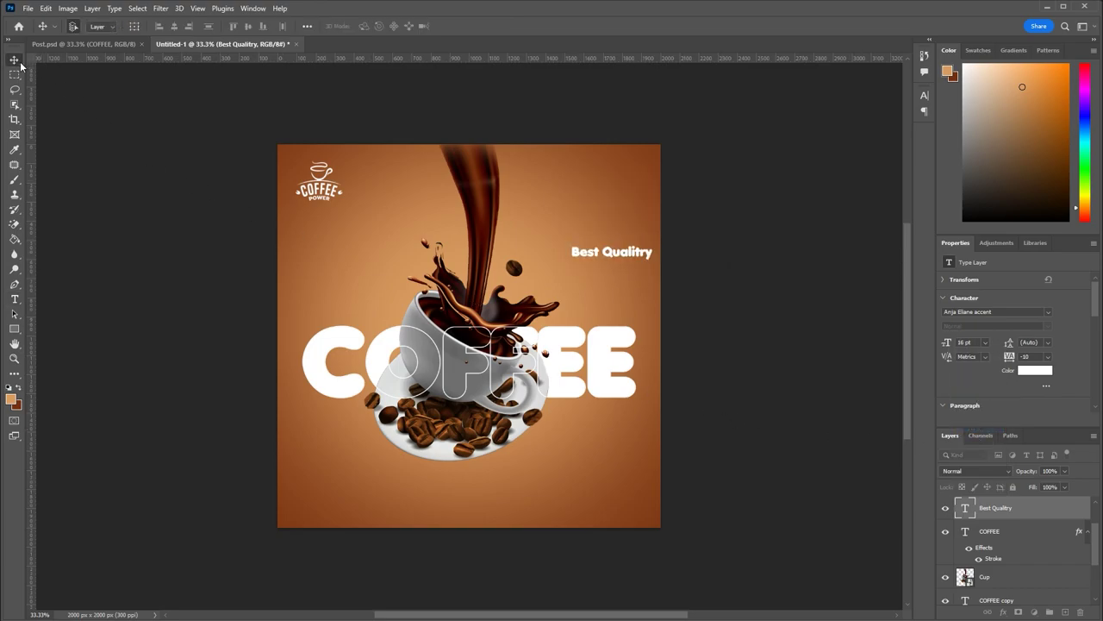
pyautogui.moveTo(593, 256); pyautogui.dragTo(575, 318)
pyautogui.press('Down')
pyautogui.press('Down')
pyautogui.press('Down')
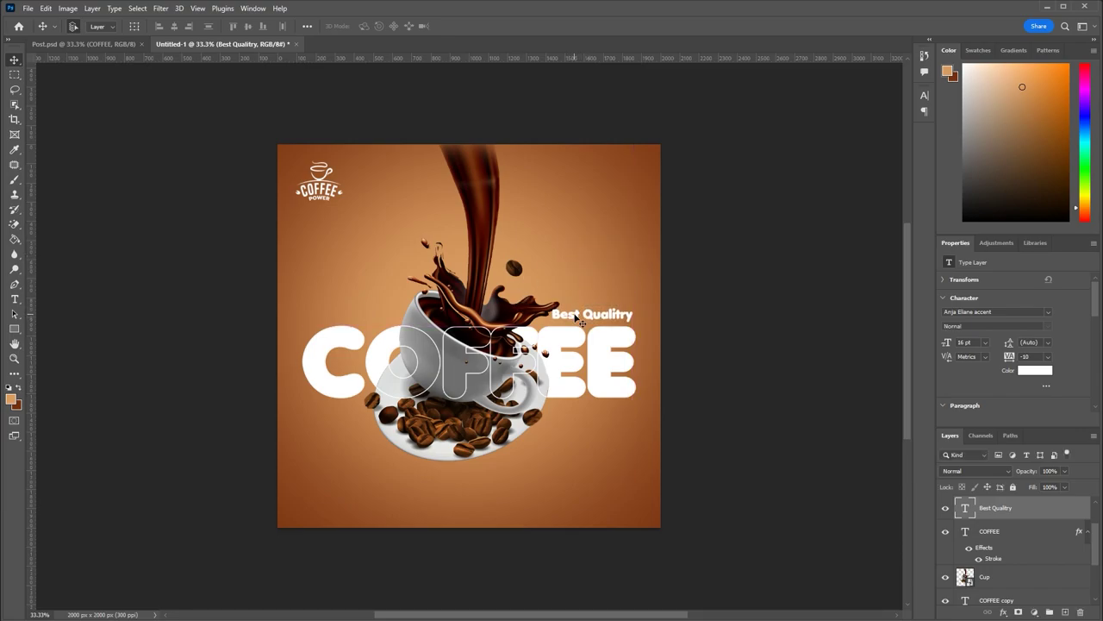
pyautogui.press('Right')
pyautogui.press('Right')
pyautogui.press('Down')
pyautogui.press('Down')
pyautogui.press('Down')
pyautogui.press('Right')
pyautogui.press('Right')
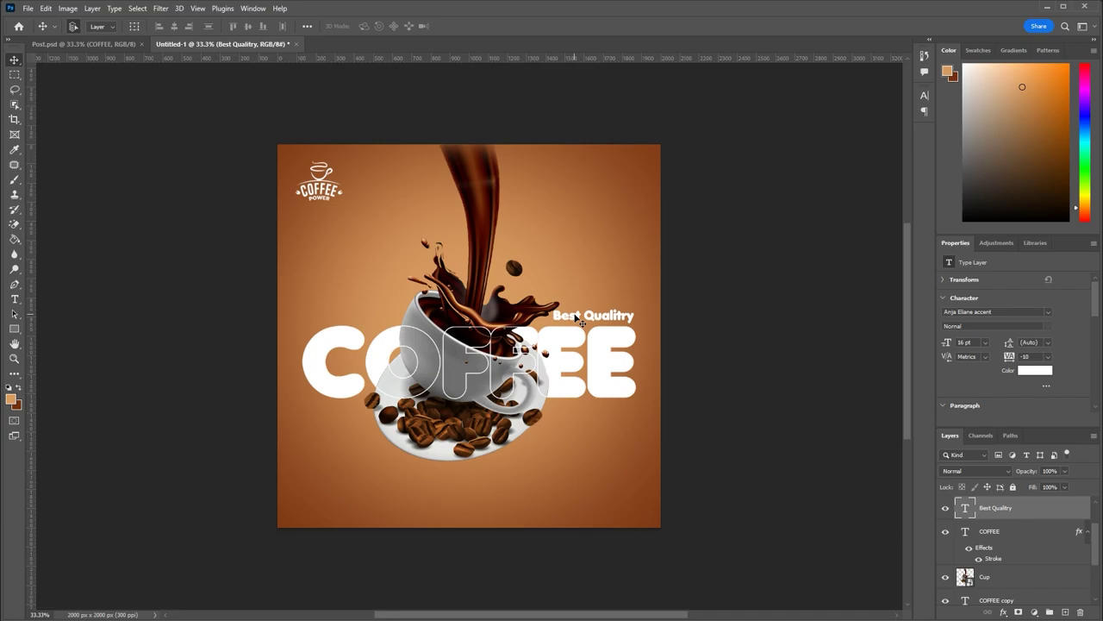
pyautogui.press('Down')
pyautogui.press('Down')
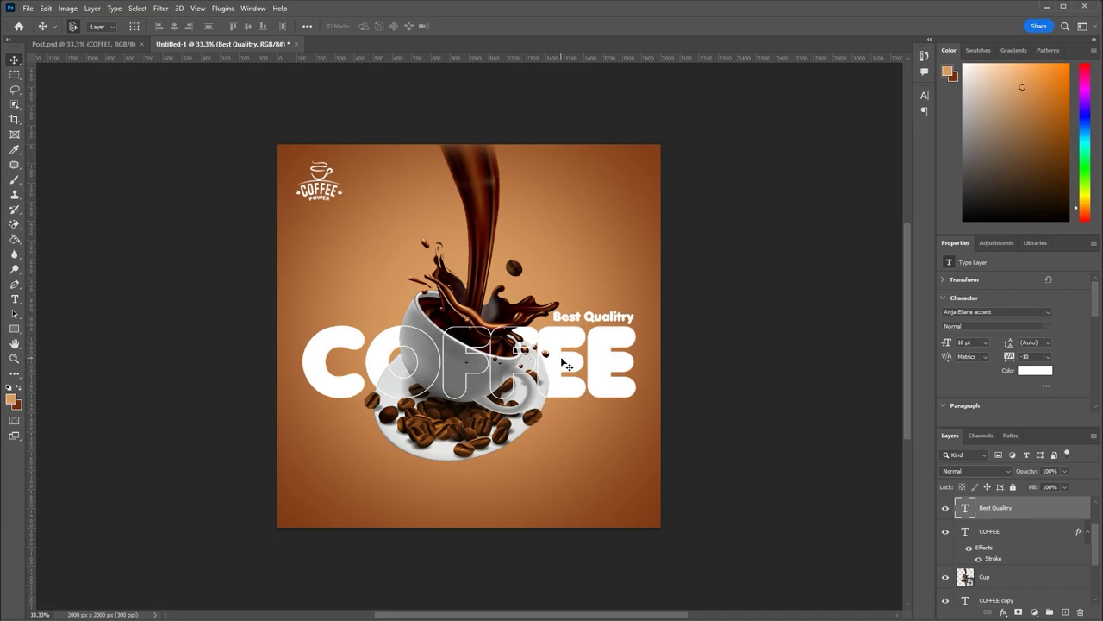
pyautogui.press('Down')
pyautogui.press('Down')
pyautogui.press('Down')
pyautogui.scroll(-1, 363, 372)
pyautogui.scroll(-2, 362, 372)
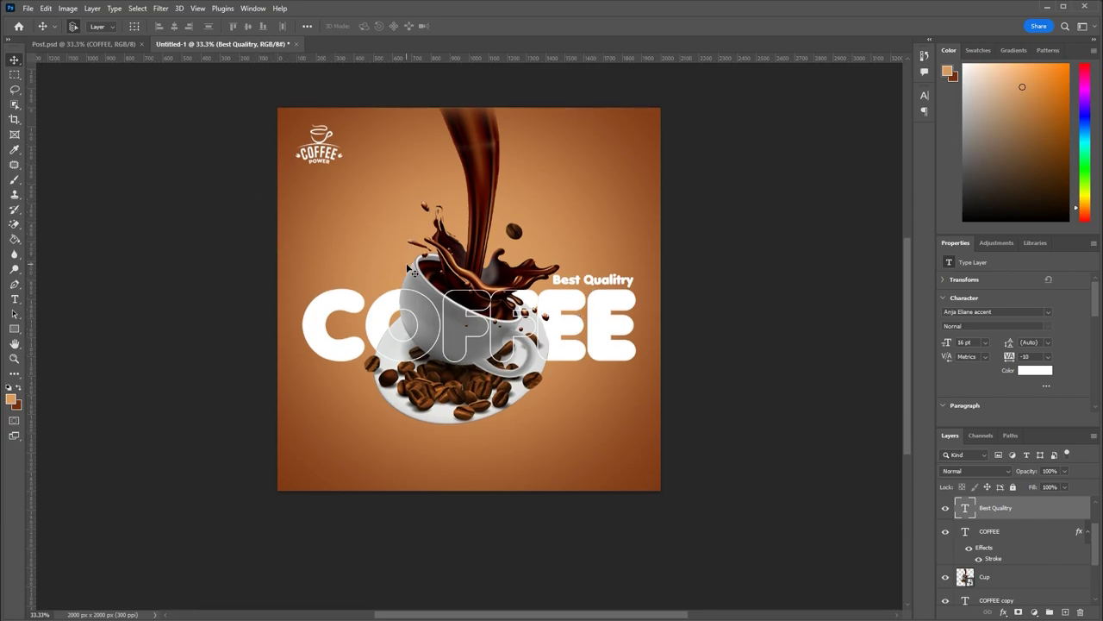
pyautogui.scroll(-1, 362, 373)
# After checking the Post.psd reference, duplicate the Cup layer with Ctrl+J
pyautogui.click(86, 42)
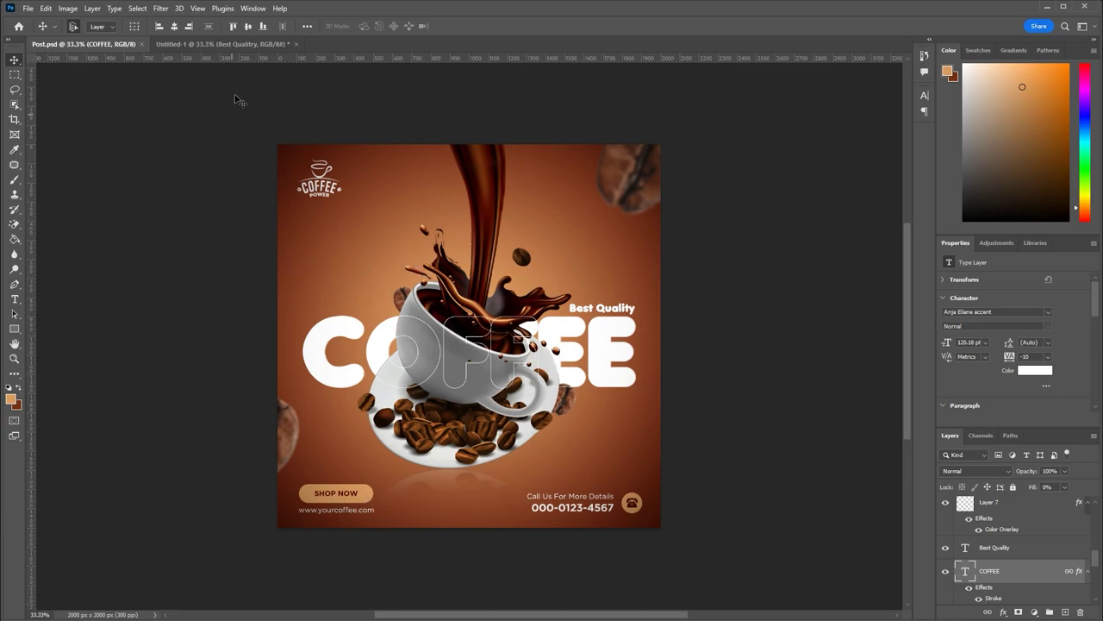
pyautogui.click(236, 44)
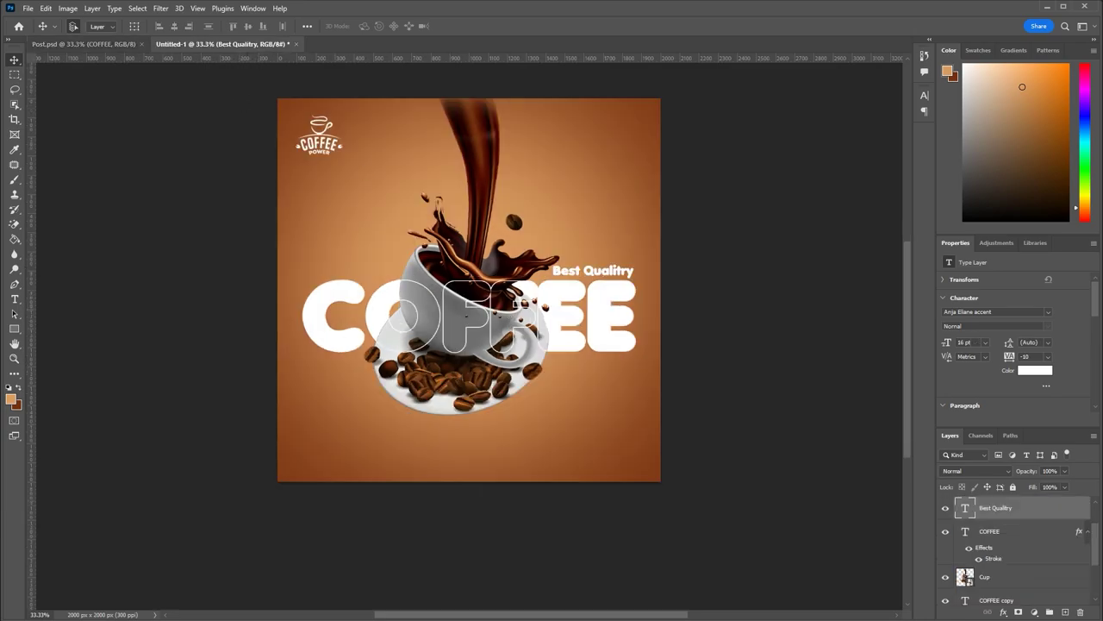
pyautogui.click(86, 43)
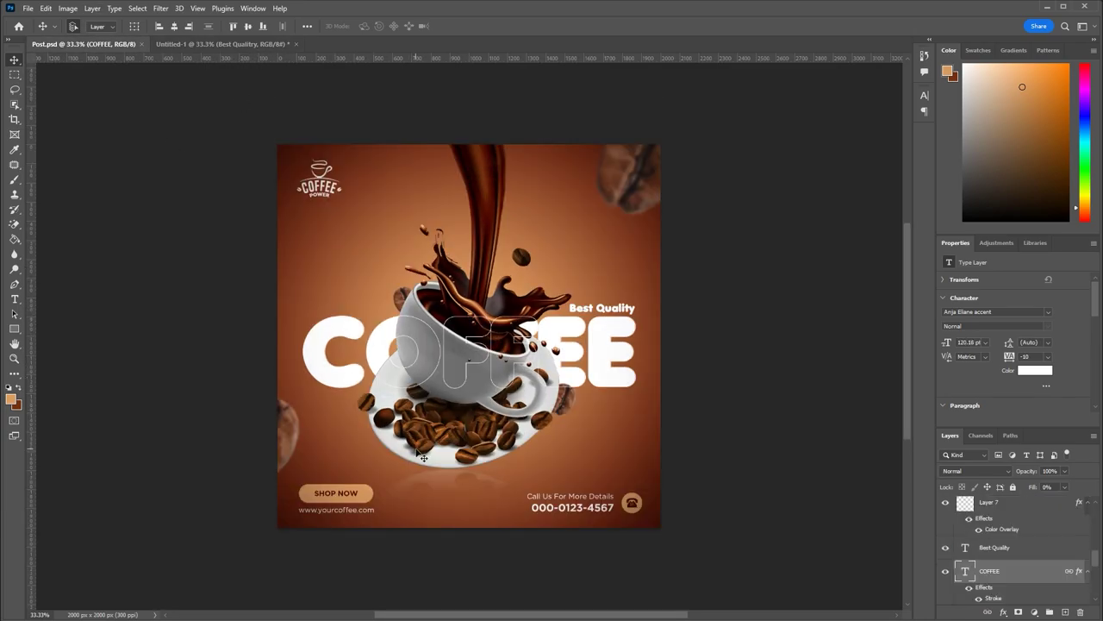
pyautogui.click(231, 44)
pyautogui.click(463, 382)
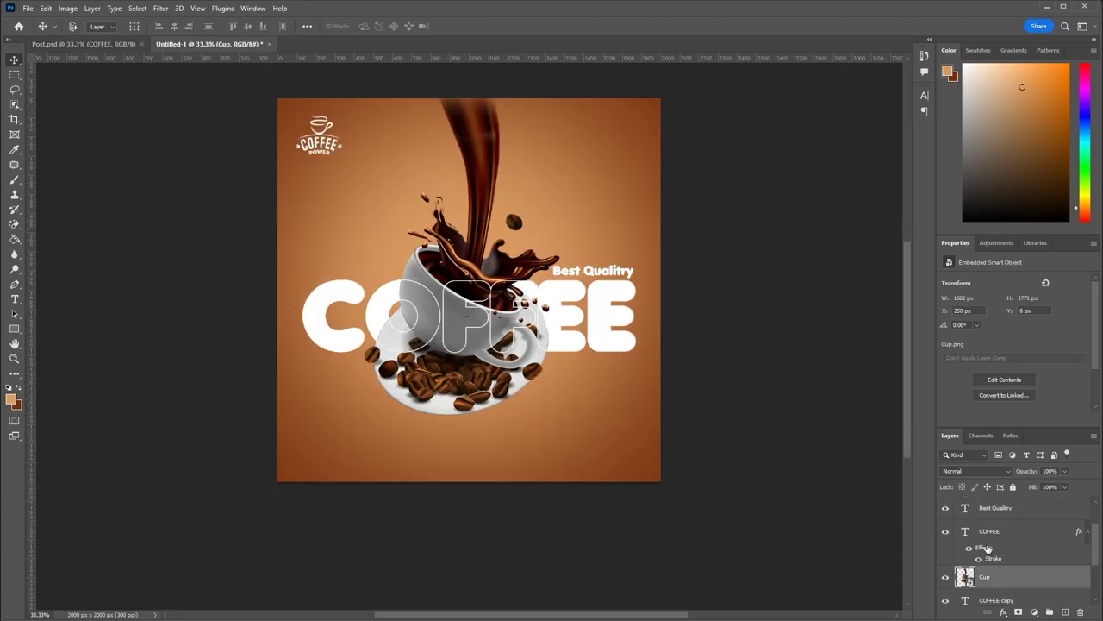
pyautogui.hotkey('ctrl', 'j')
# Flip the cup copy horizontally and vertically, move it below the original, and layer it beneath Cup
pyautogui.hotkey('ctrl', 't')
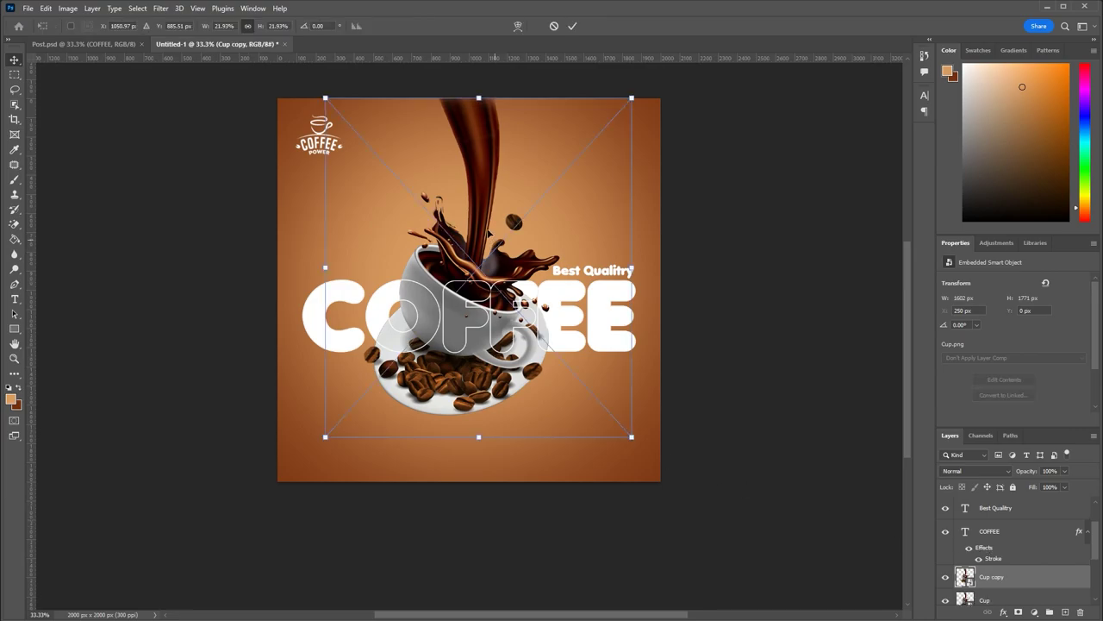
pyautogui.rightClick(486, 219)
pyautogui.click(509, 429)
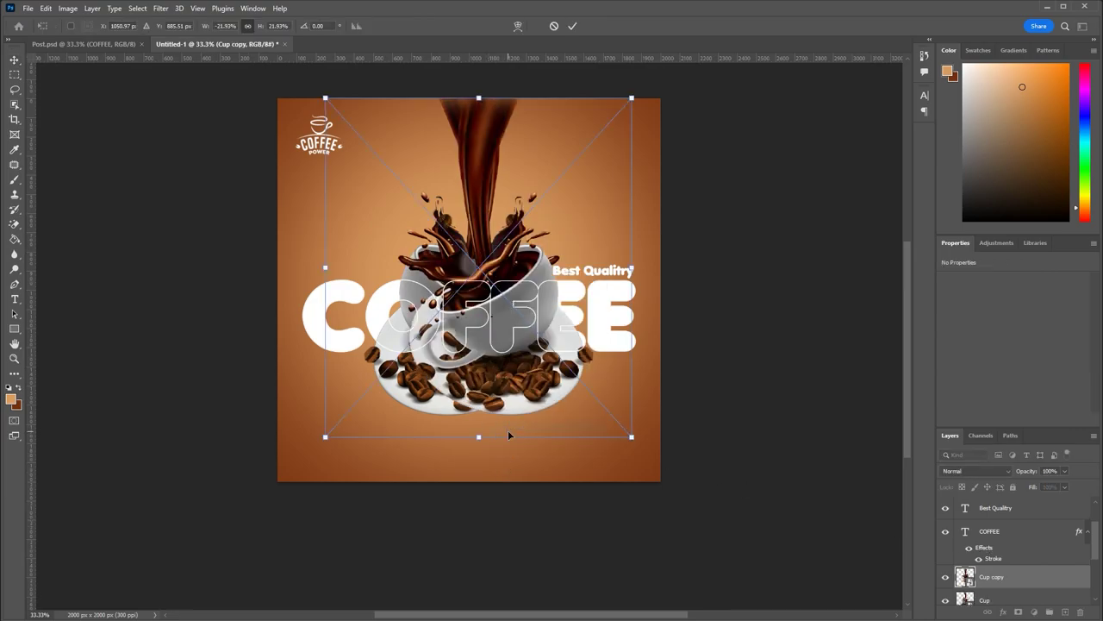
pyautogui.rightClick(508, 267)
pyautogui.click(540, 487)
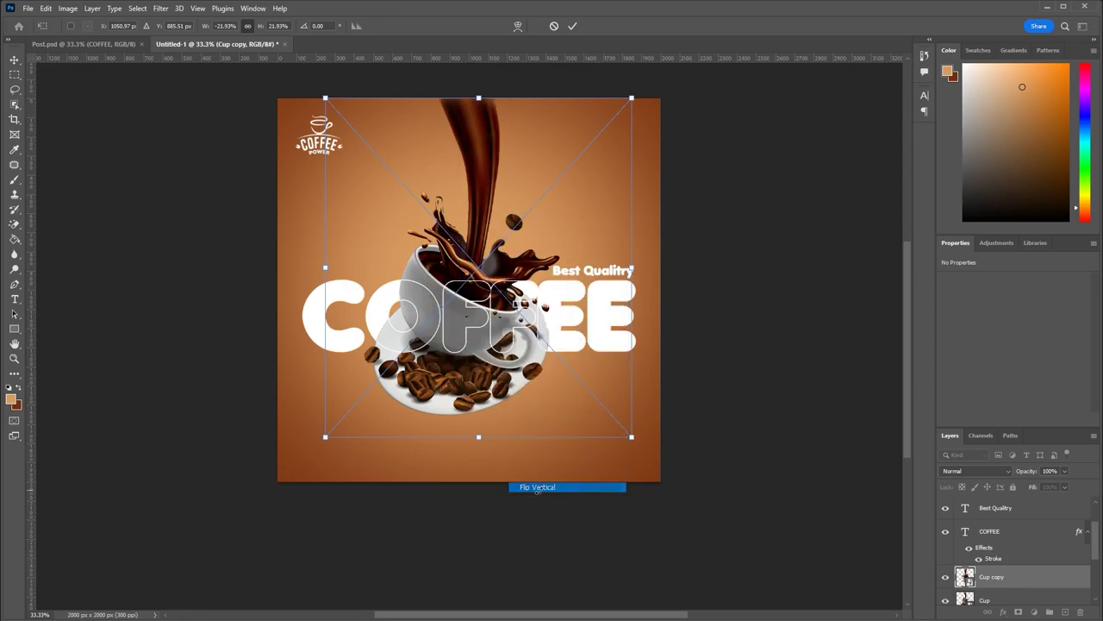
pyautogui.moveTo(502, 188); pyautogui.dragTo(453, 483)
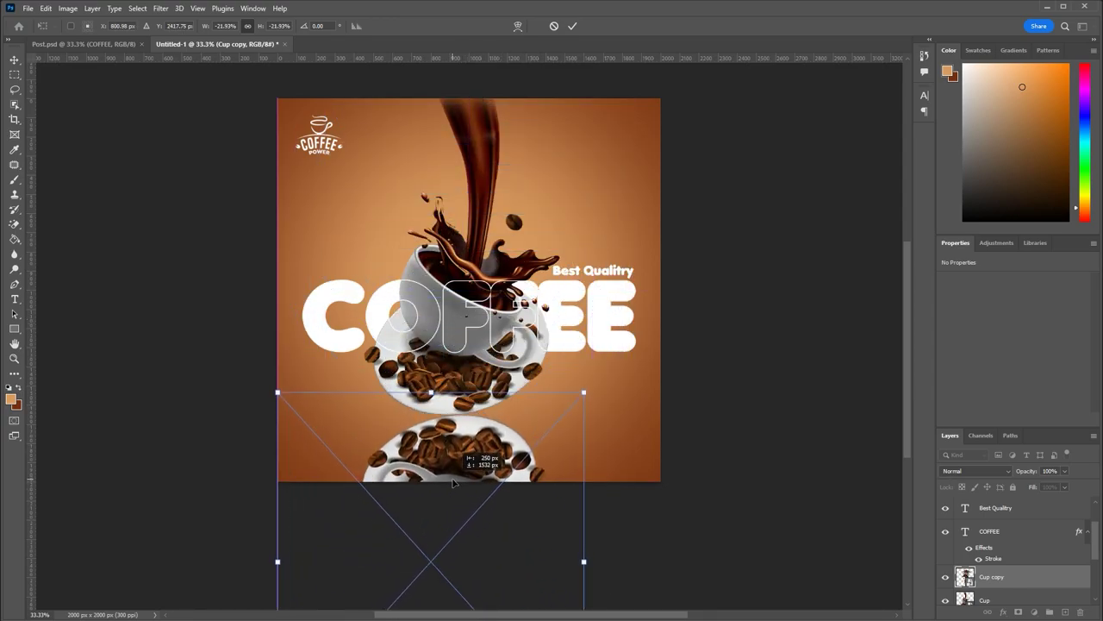
pyautogui.press('Return')
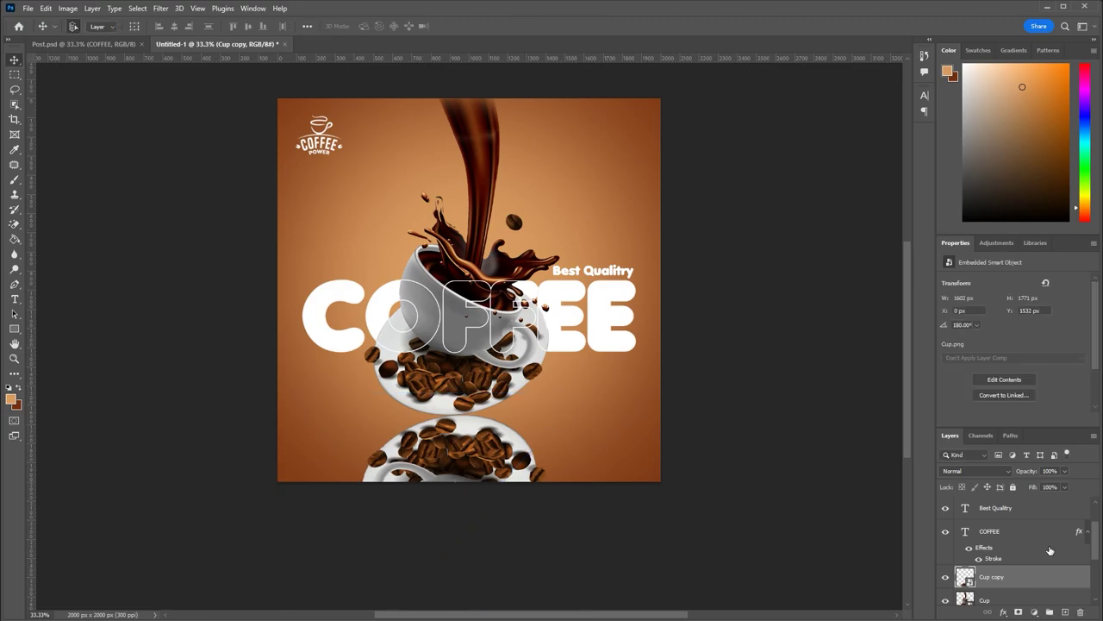
pyautogui.scroll(-2, 1050, 550)
pyautogui.moveTo(1030, 527); pyautogui.dragTo(1019, 573)
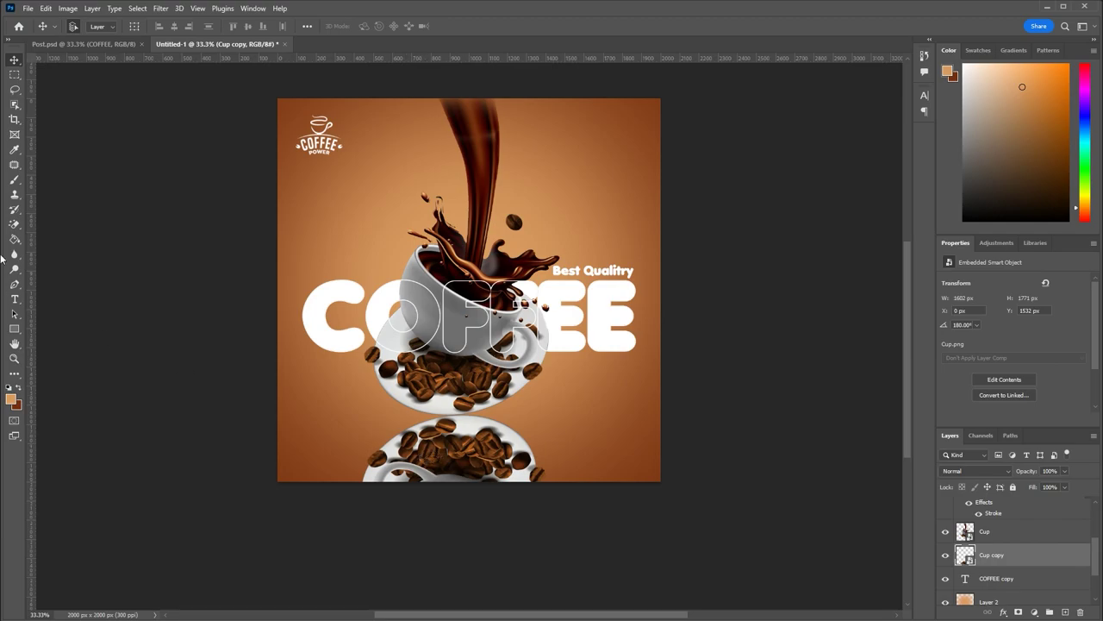
# Rasterize the Cup copy and erase its lower part with a resized eraser brush
pyautogui.rightClick(15, 224)
pyautogui.click(61, 225)
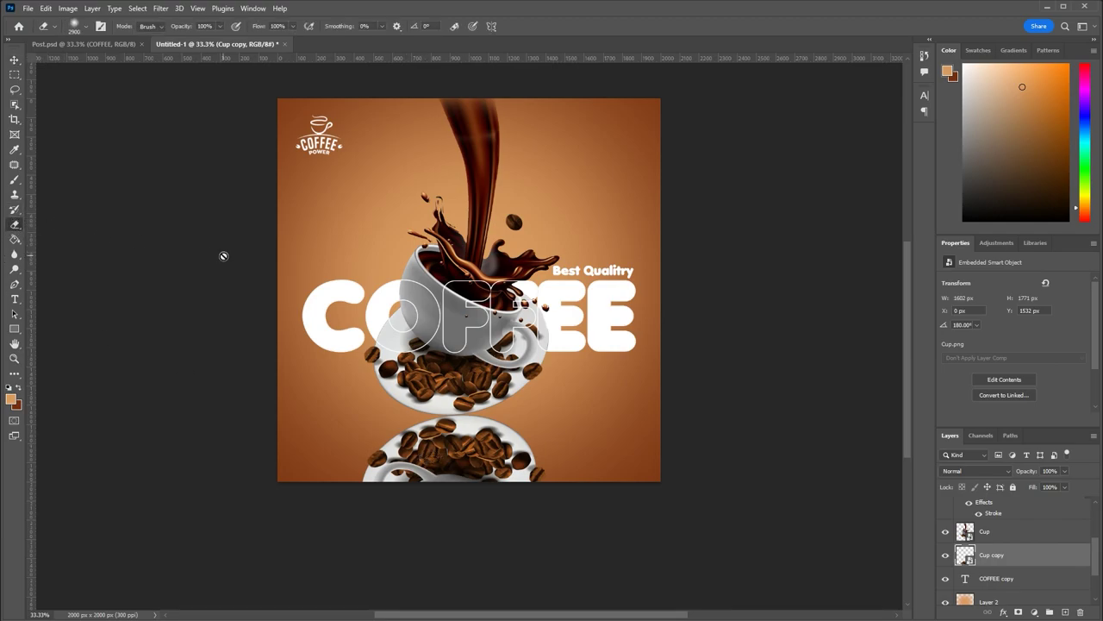
pyautogui.click(454, 463)
pyautogui.click(535, 240)
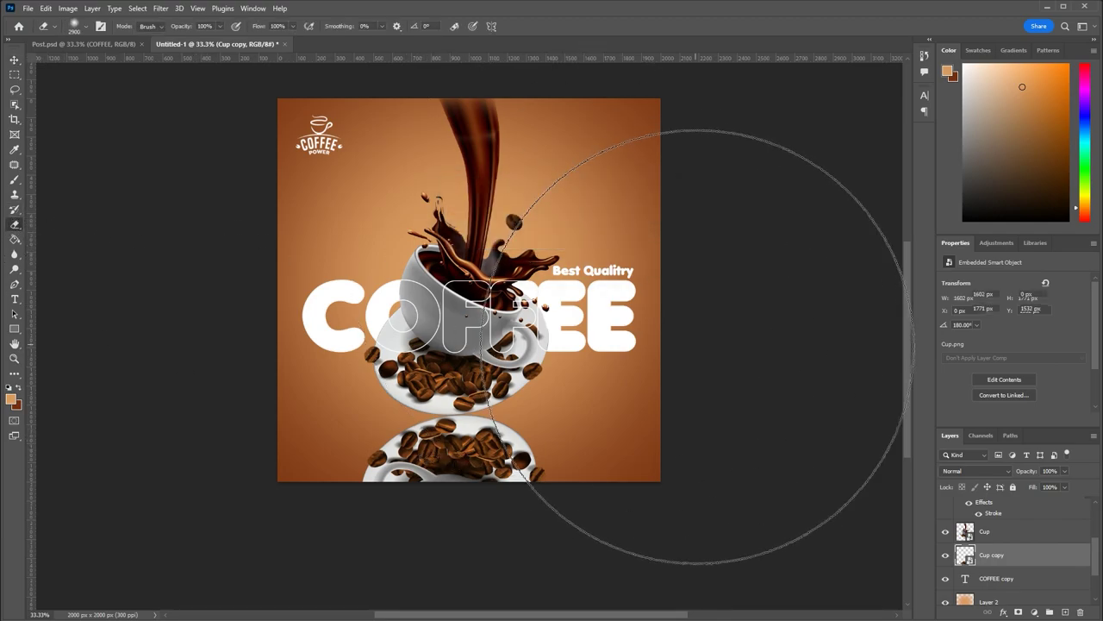
pyautogui.press('[')
pyautogui.press('[')
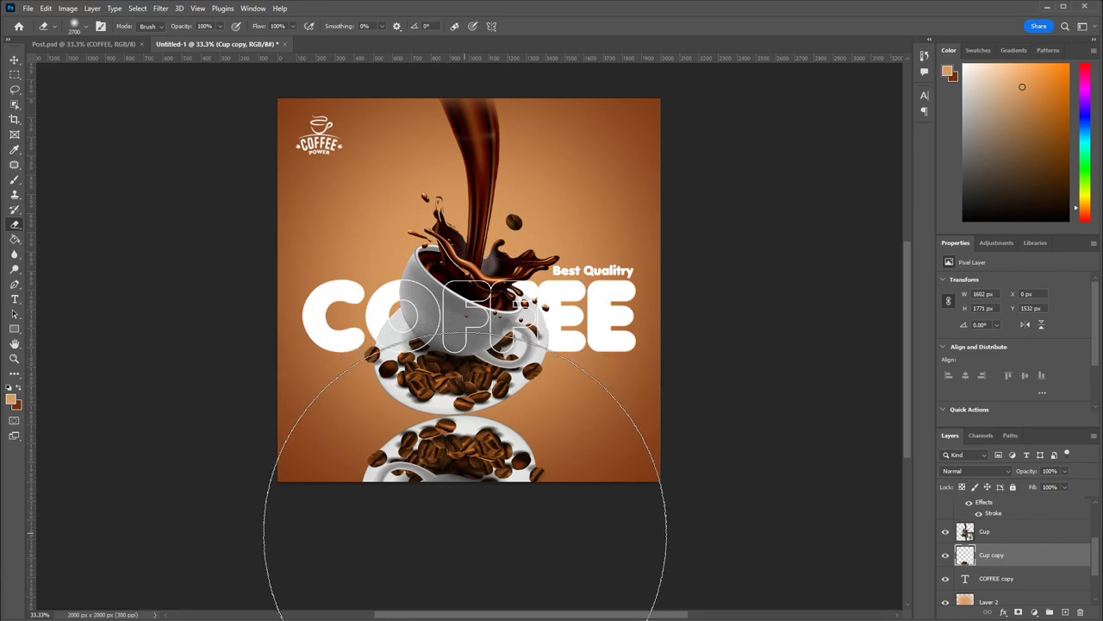
pyautogui.press('[')
pyautogui.press('[')
pyautogui.press('[')
pyautogui.press('[')
pyautogui.press('[')
pyautogui.press('[')
pyautogui.press('[')
pyautogui.press('[')
pyautogui.press('[')
pyautogui.press('[')
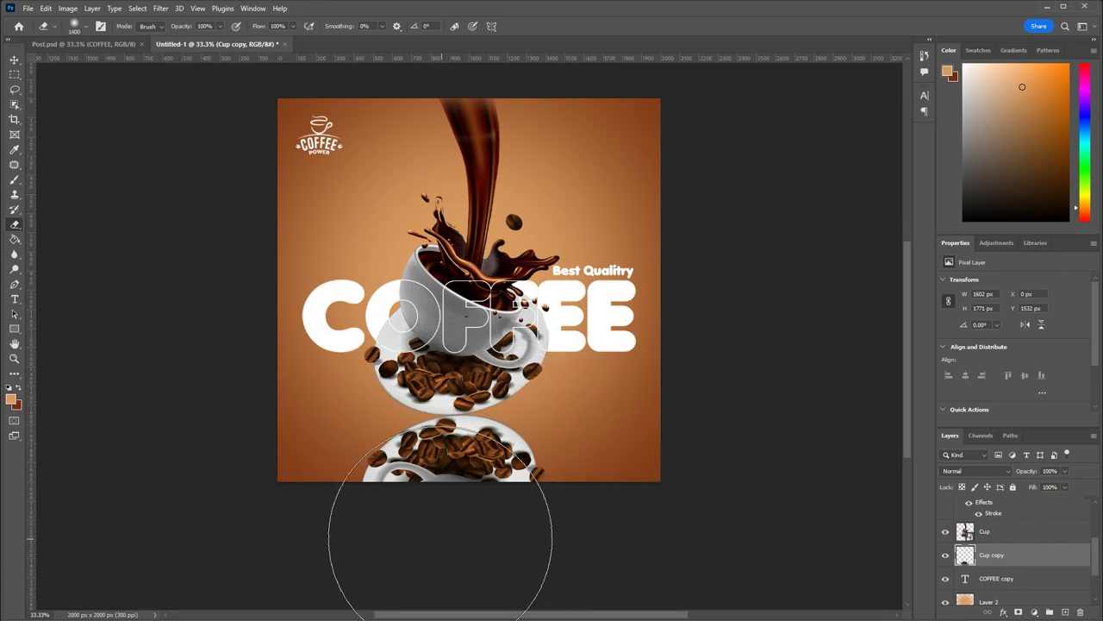
pyautogui.press('[')
pyautogui.press('[')
pyautogui.press('[')
pyautogui.press('[')
pyautogui.press('[')
pyautogui.press('[')
pyautogui.press('[')
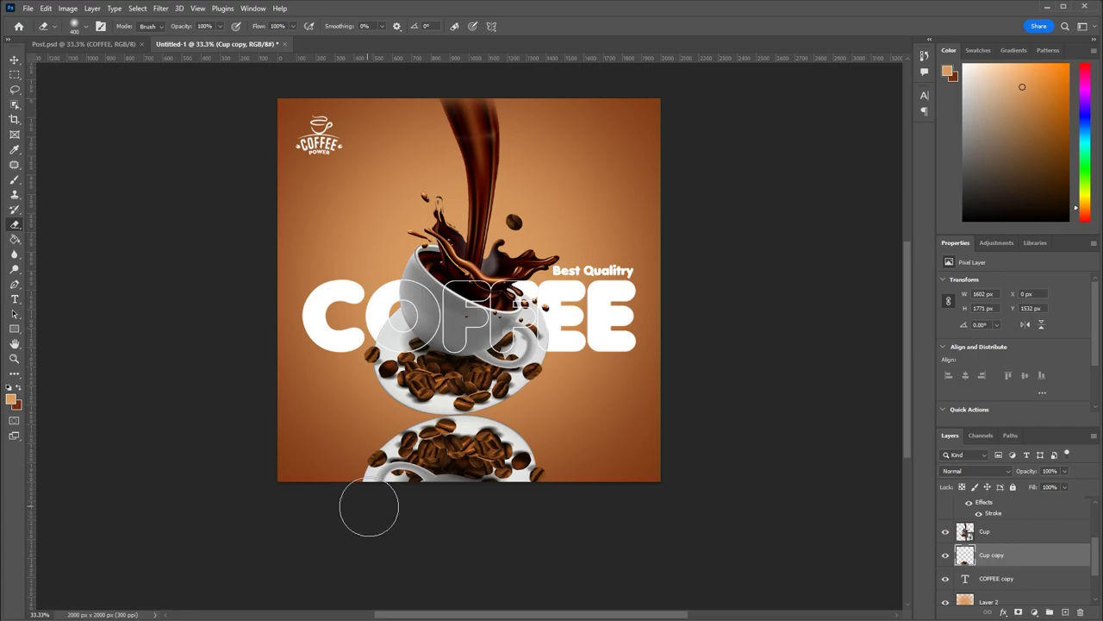
pyautogui.moveTo(369, 509)
pyautogui.mouseDown()
pyautogui.moveTo(399, 485)
pyautogui.moveTo(535, 485)
pyautogui.moveTo(423, 475)
pyautogui.moveTo(445, 509)
pyautogui.mouseUp()
pyautogui.press(']')
pyautogui.press(']')
pyautogui.press(']')
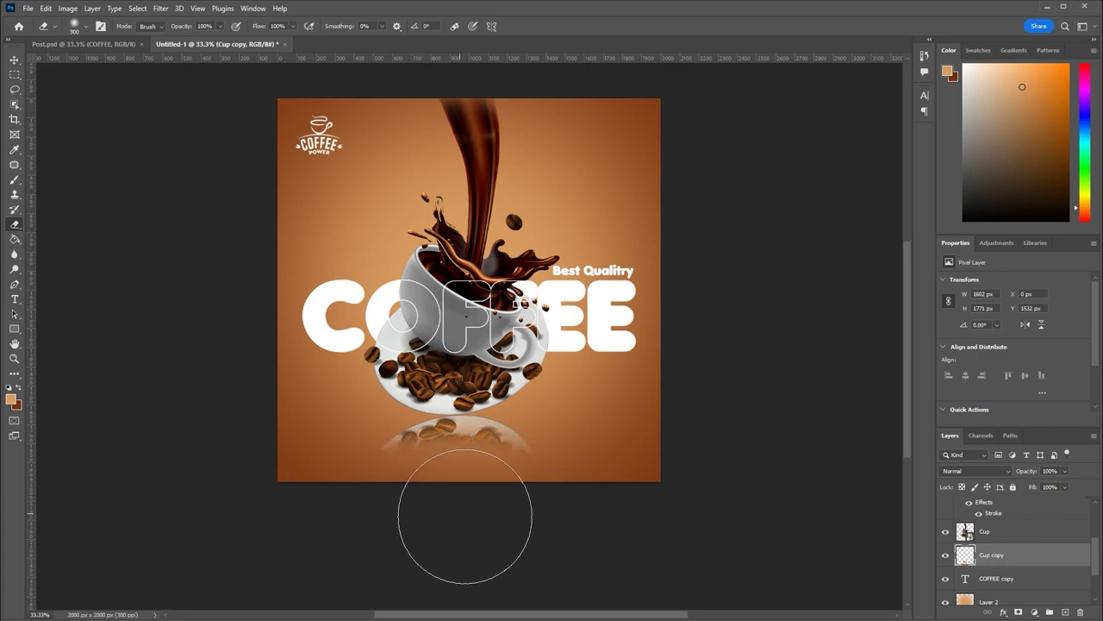
pyautogui.moveTo(526, 505); pyautogui.dragTo(443, 509)
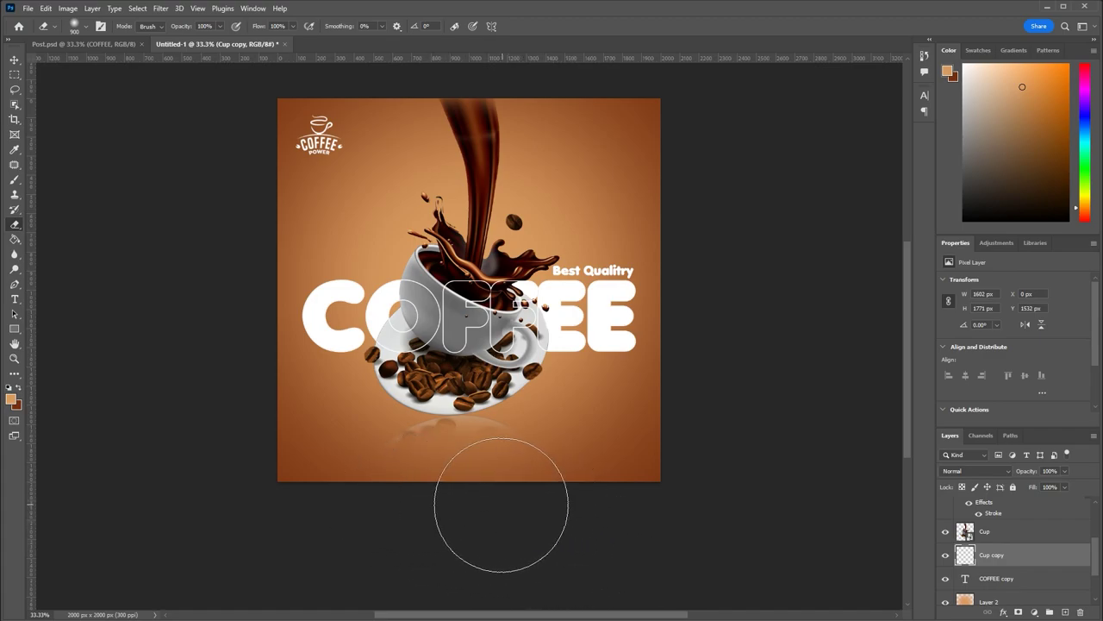
pyautogui.click(14, 60)
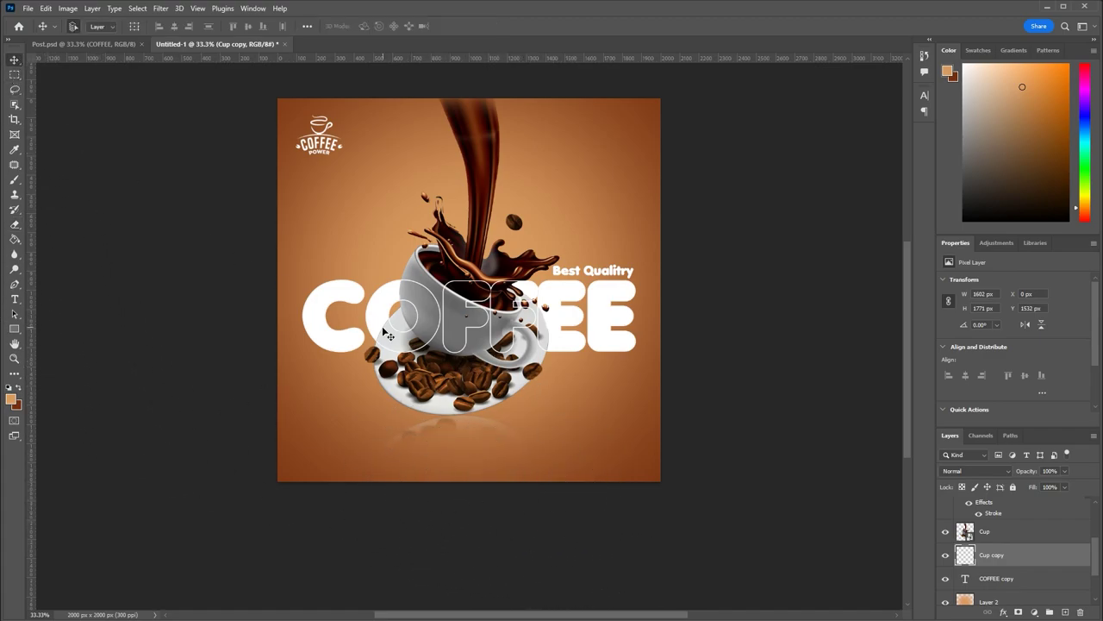
# Flip the faded reflection horizontally and shift it right and slightly up beneath the real cup
pyautogui.hotkey('ctrl', 't')
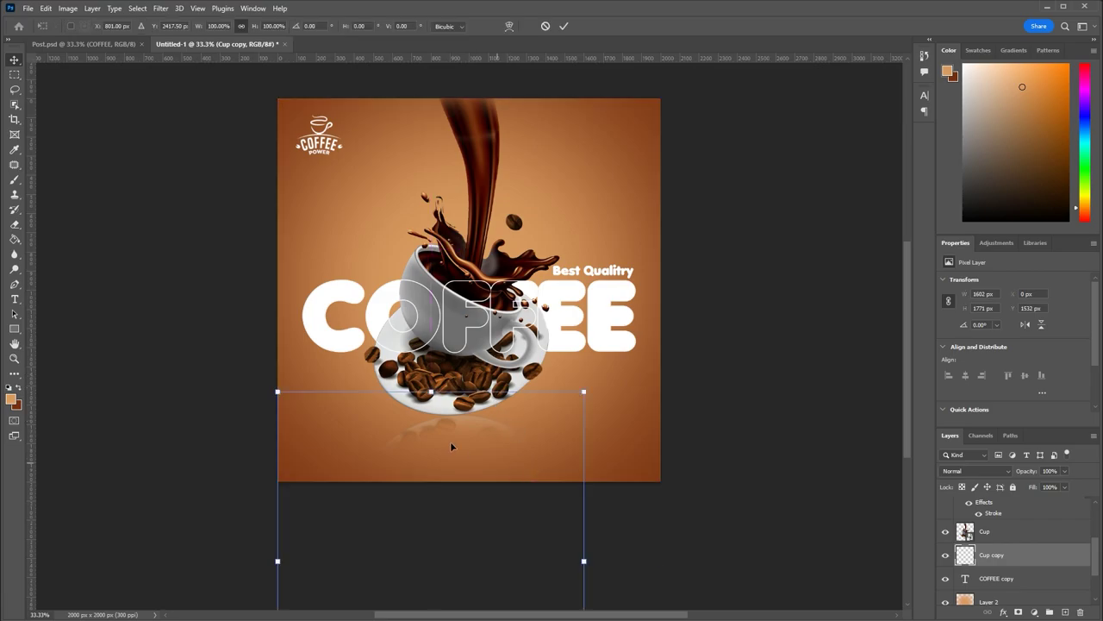
pyautogui.rightClick(450, 435)
pyautogui.click(503, 419)
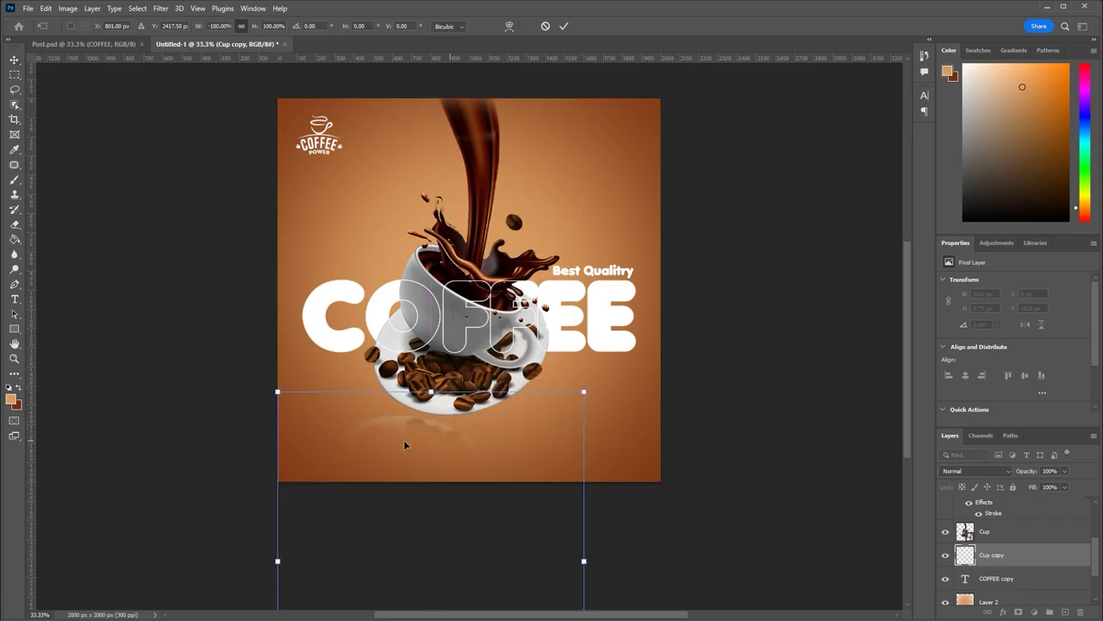
pyautogui.moveTo(403, 439); pyautogui.dragTo(452, 444)
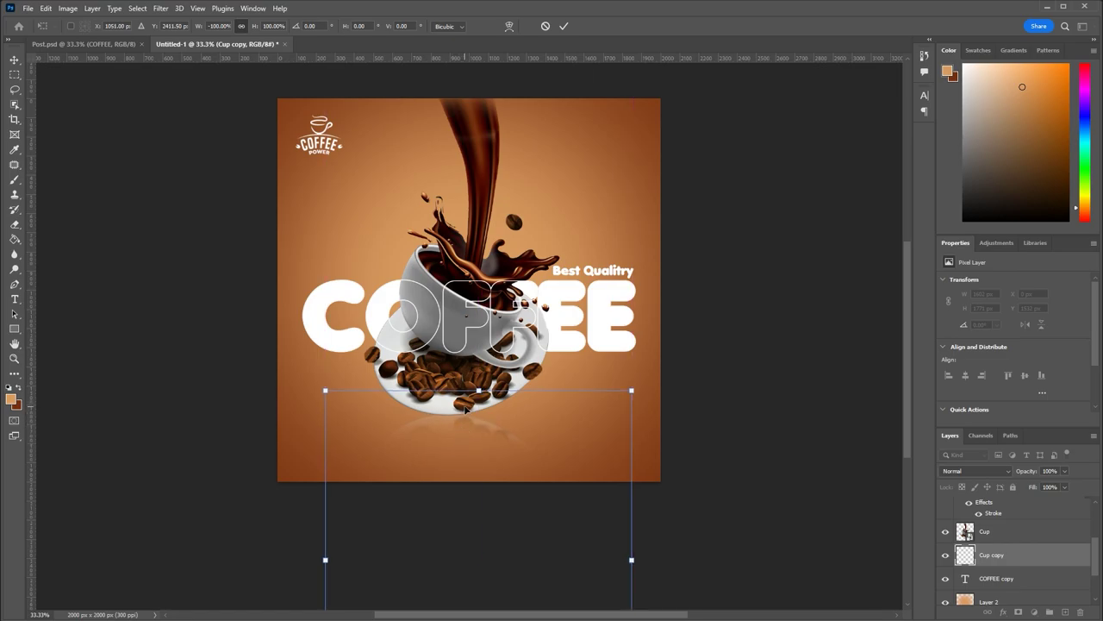
pyautogui.press('Return')
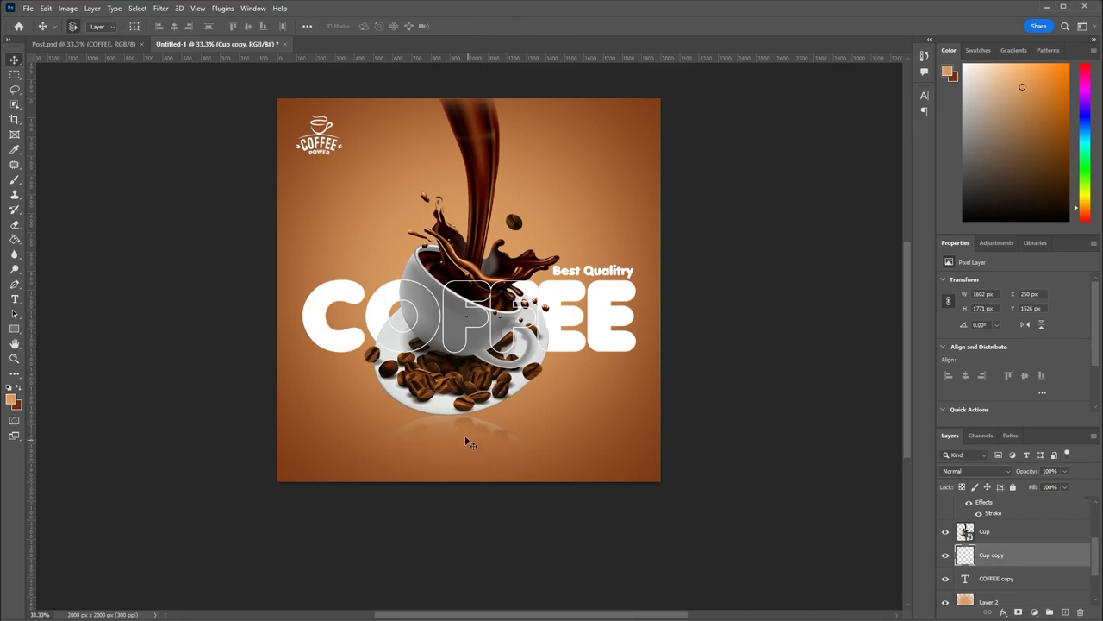
pyautogui.moveTo(464, 435); pyautogui.dragTo(465, 426)
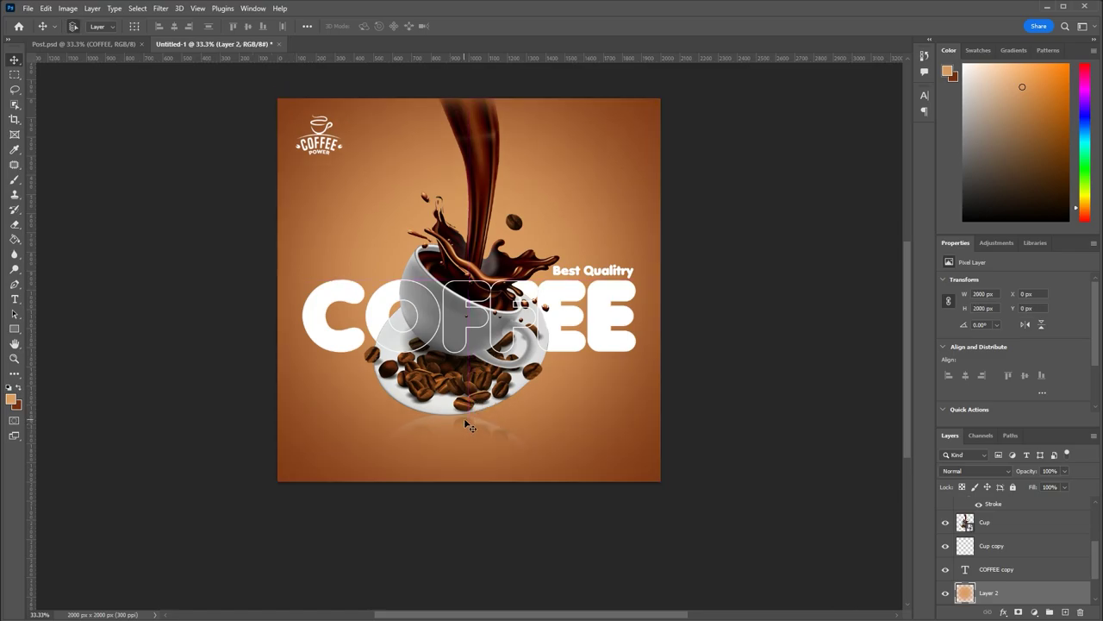
pyautogui.click(1013, 543)
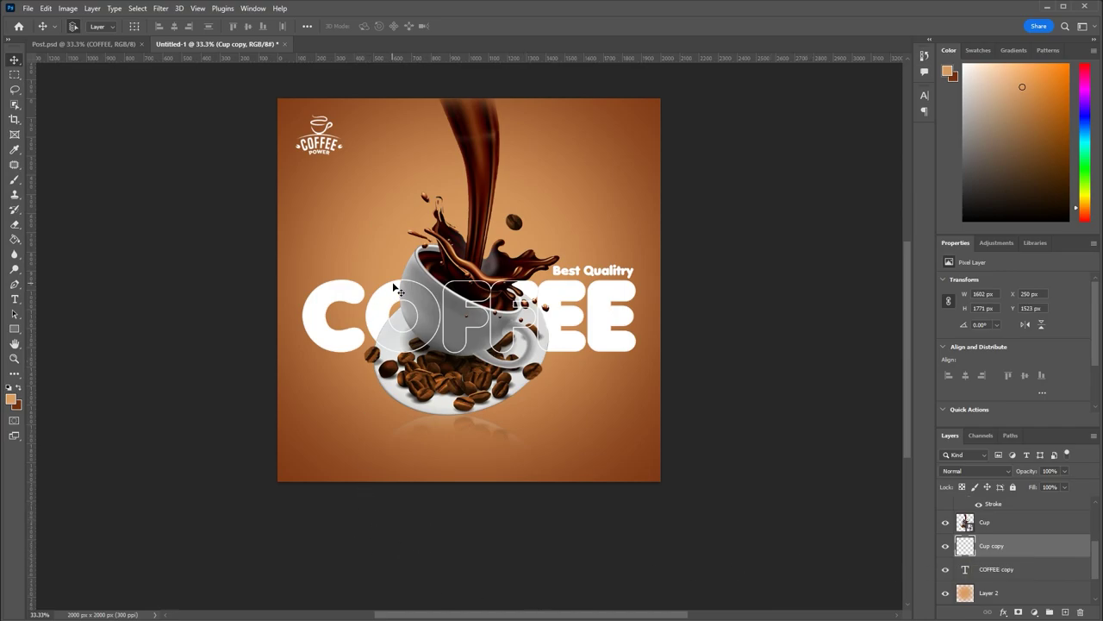
# After comparing with Post.psd, delete the orange gradient Layer 2
pyautogui.click(120, 44)
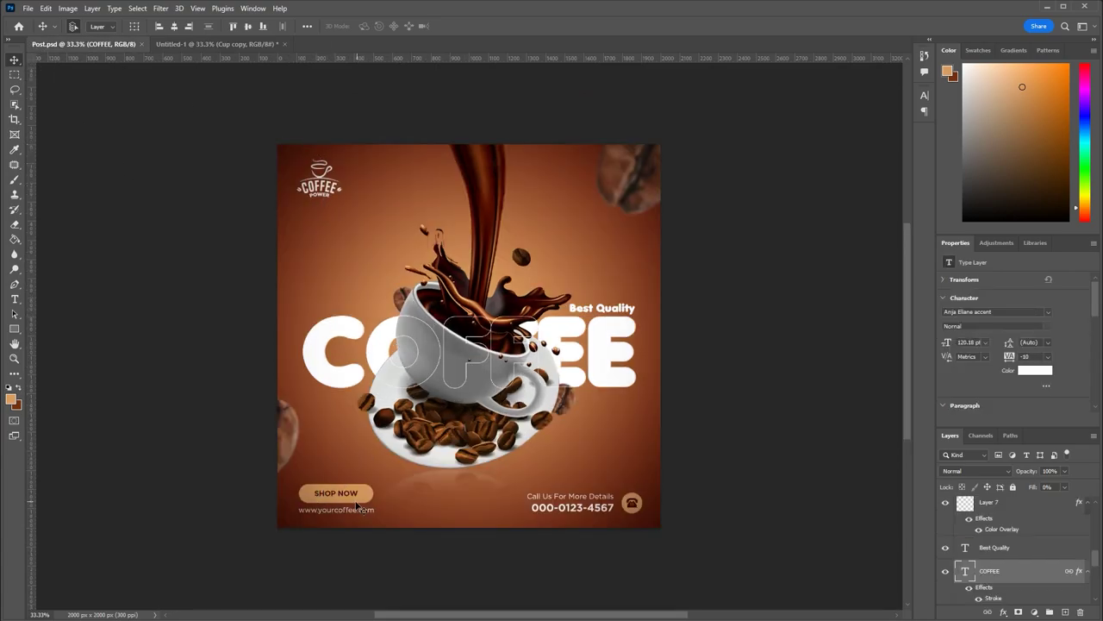
pyautogui.click(214, 43)
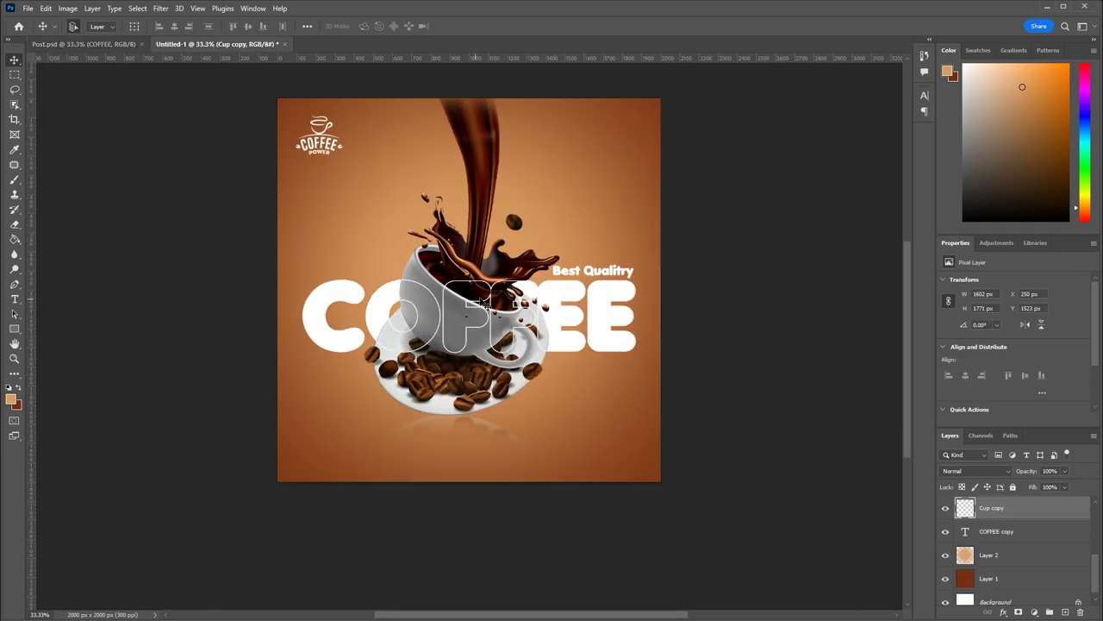
pyautogui.click(546, 211)
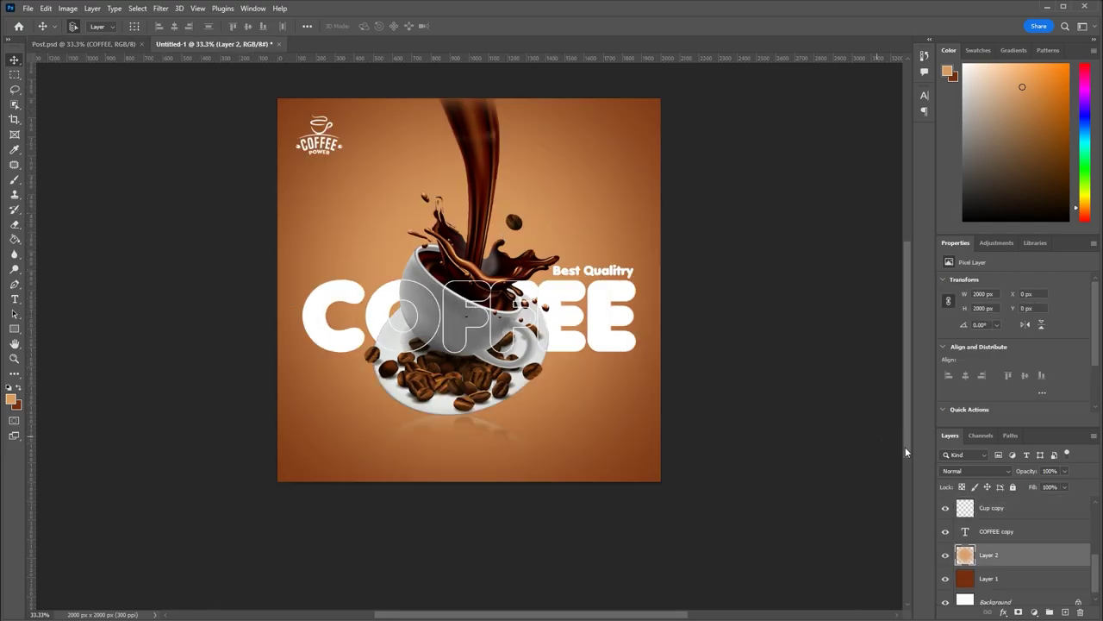
pyautogui.click(103, 43)
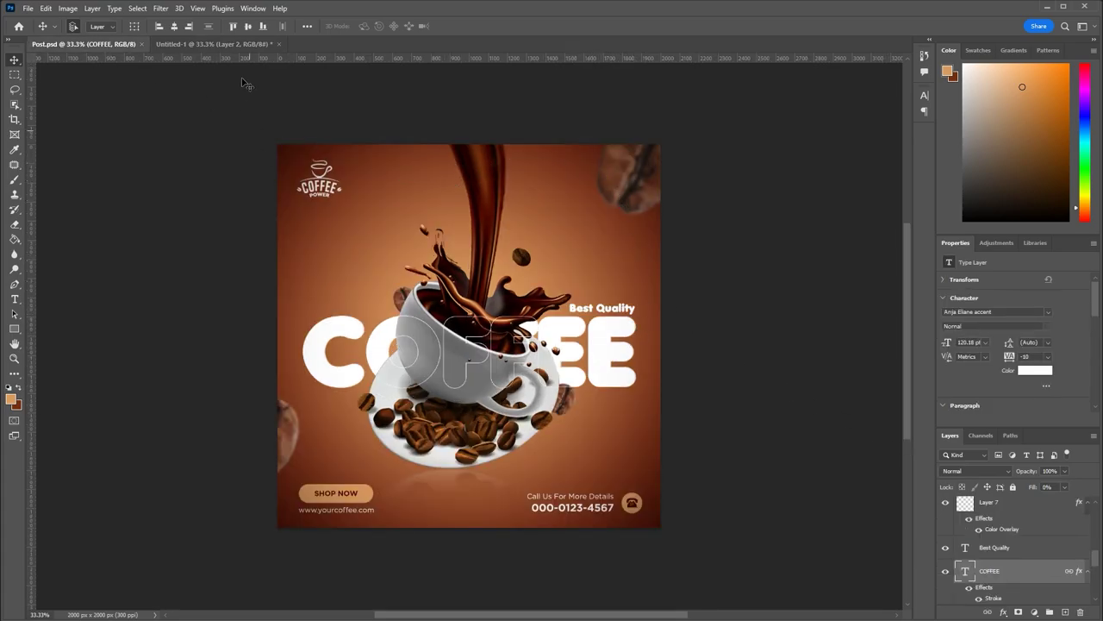
pyautogui.click(211, 43)
pyautogui.press('Delete')
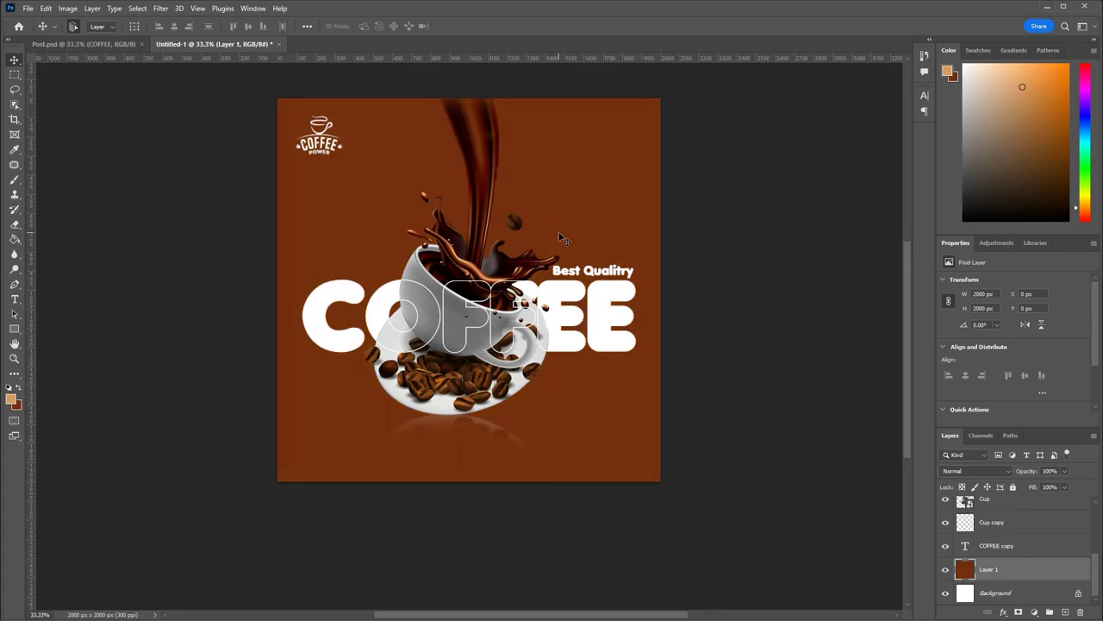
# On a new layer, paint a soft orange glow at the canvas centre with a smaller brush
pyautogui.click(1066, 612)
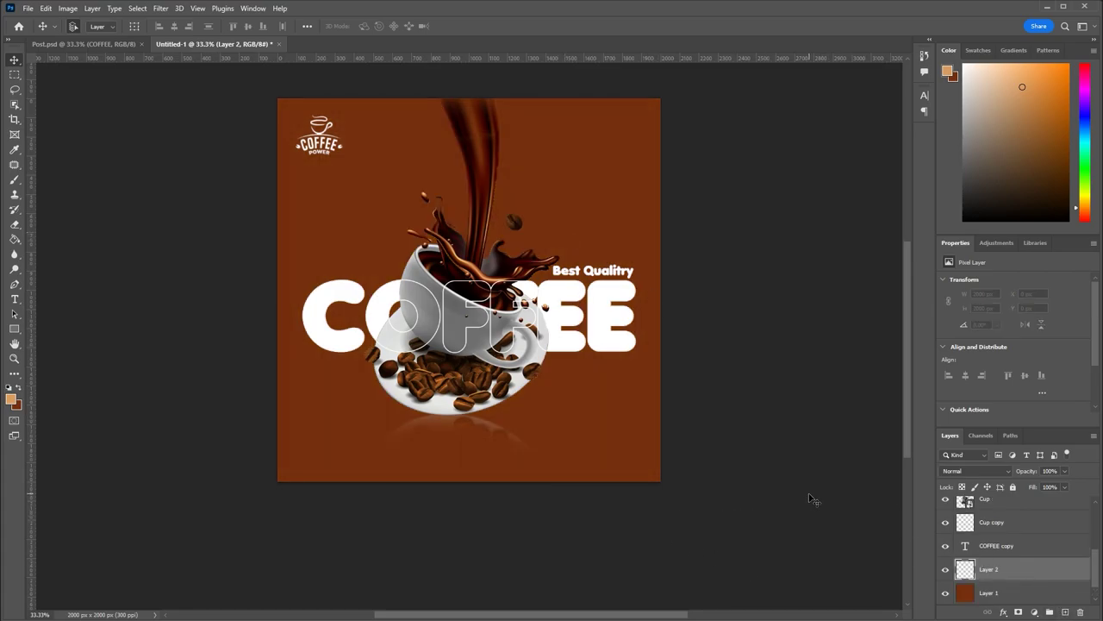
pyautogui.click(13, 179)
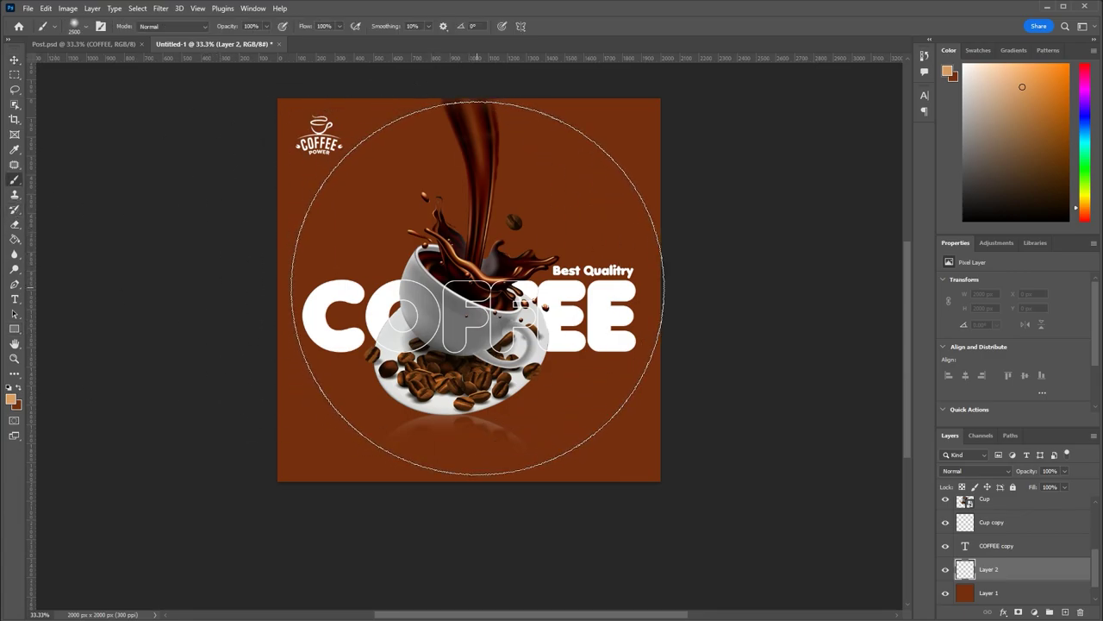
pyautogui.click(478, 288)
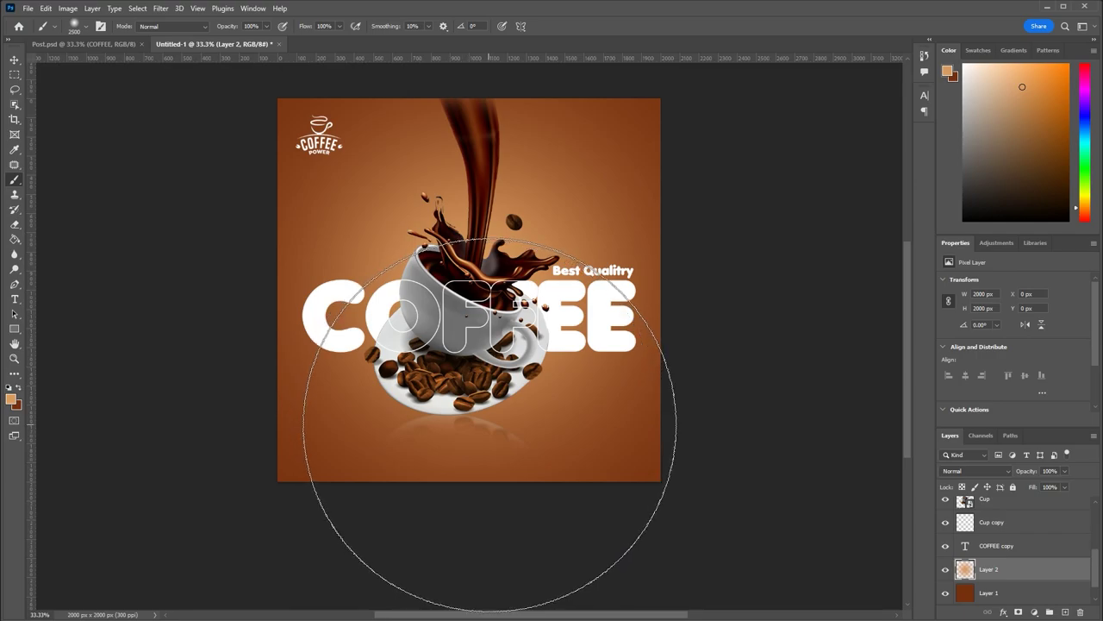
pyautogui.hotkey('ctrl', 'z')
pyautogui.press('[')
pyautogui.press('[')
pyautogui.press('[')
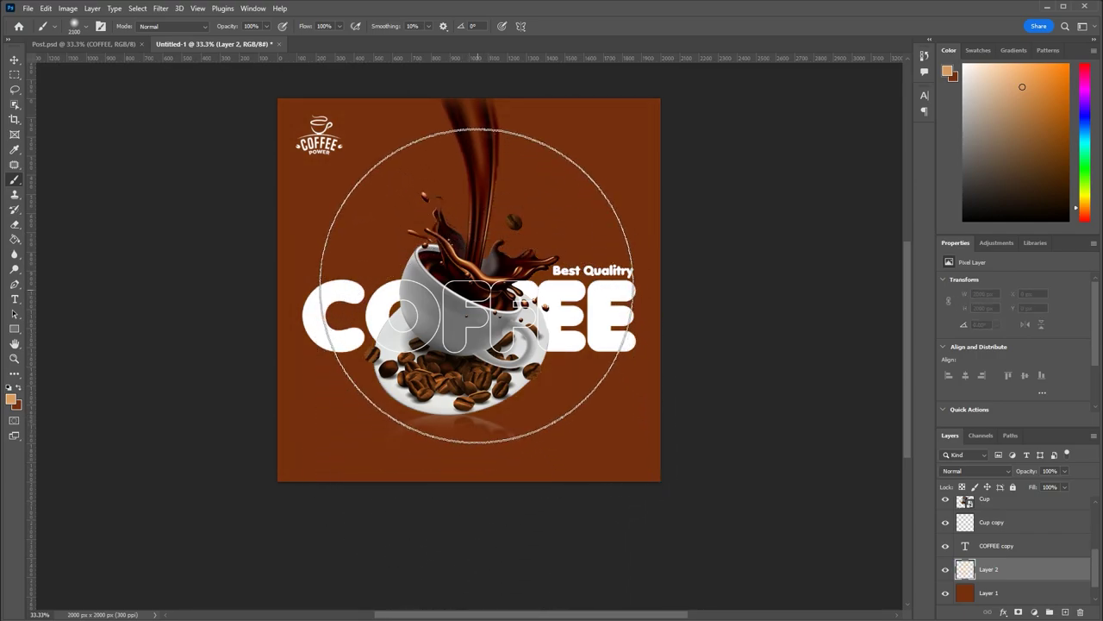
pyautogui.click(474, 287)
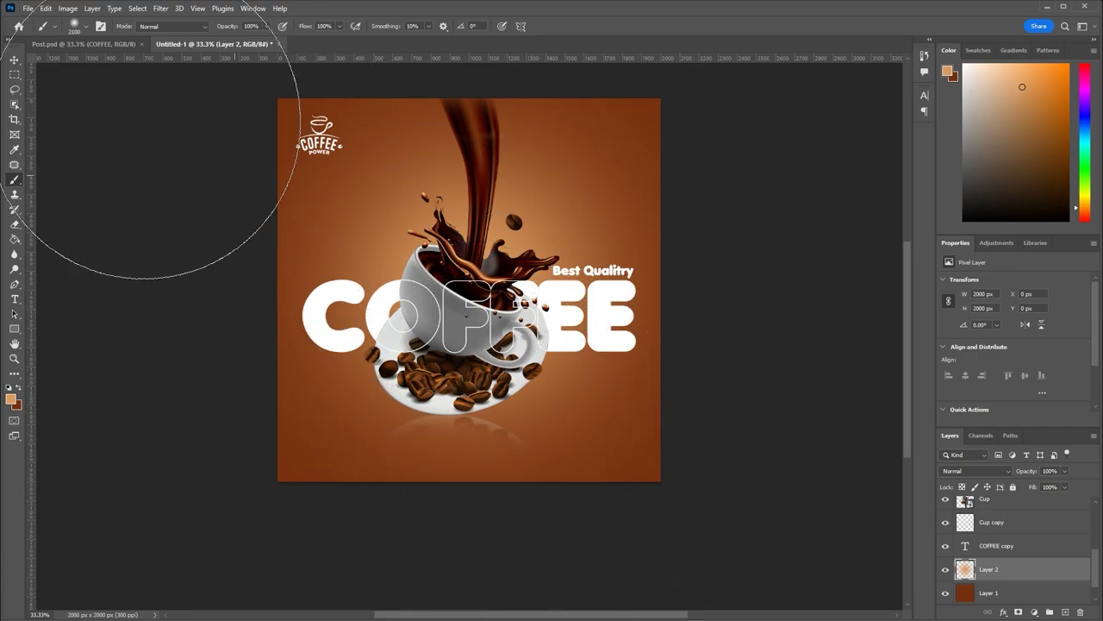
# Compare the glow against the Post.psd reference
pyautogui.click(86, 44)
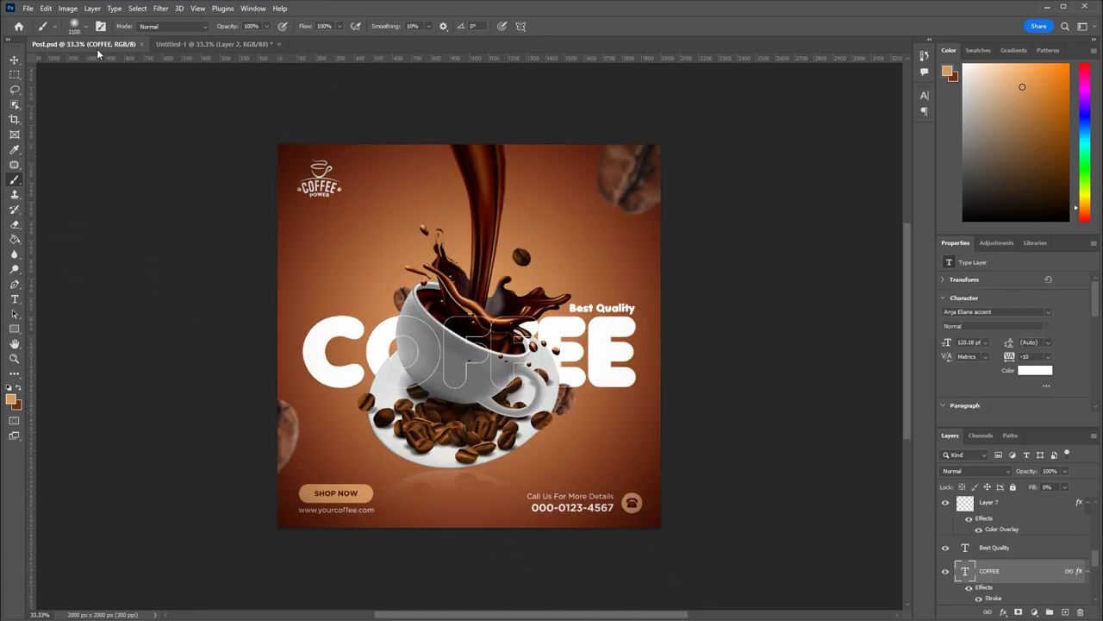
pyautogui.click(251, 44)
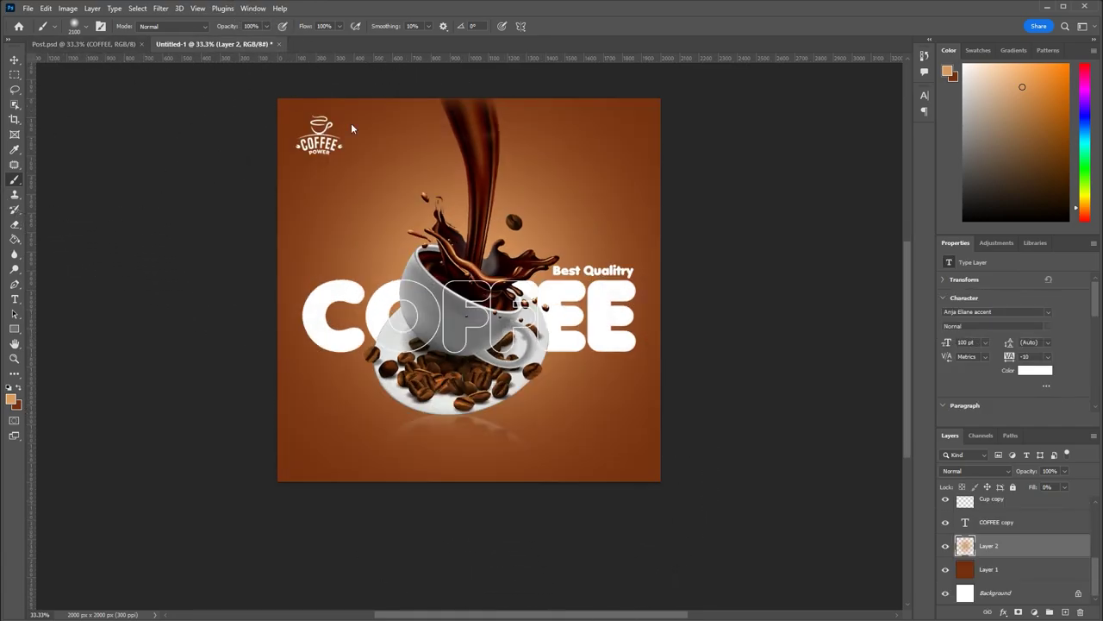
pyautogui.click(13, 61)
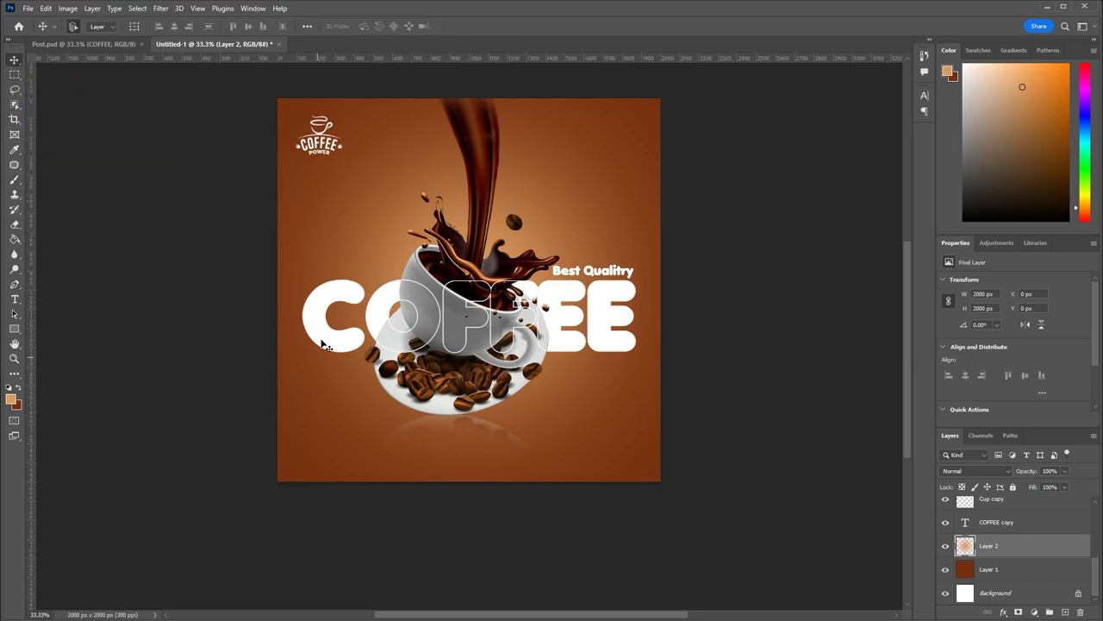
pyautogui.click(83, 44)
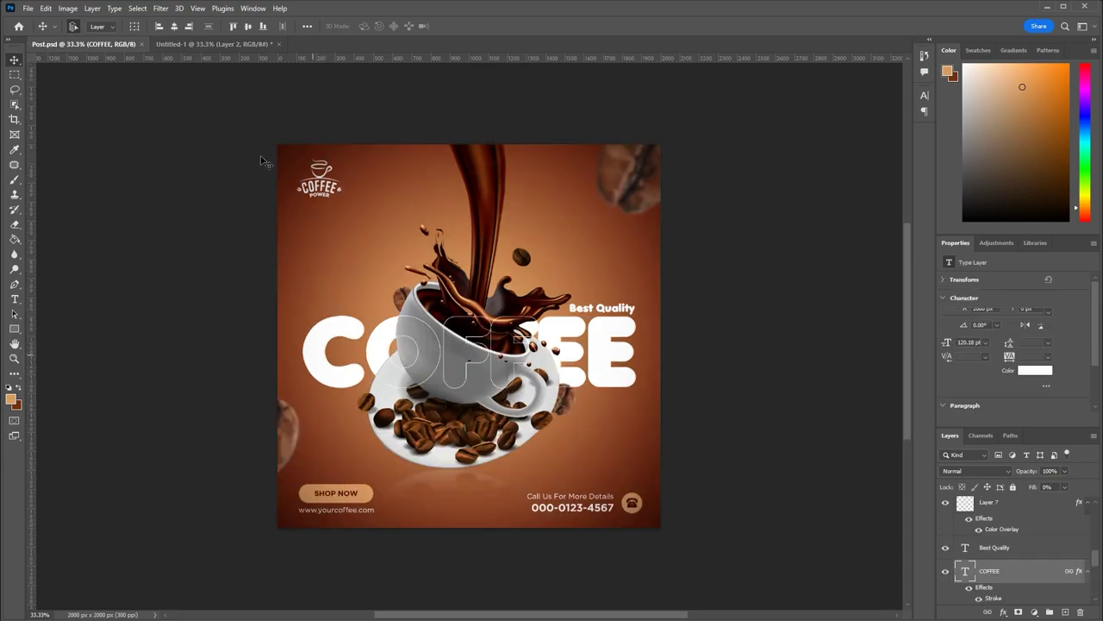
pyautogui.click(215, 44)
# Draw a 395 × 120 px rectangle near the bottom-left with 60 px rounded corners
pyautogui.click(14, 329)
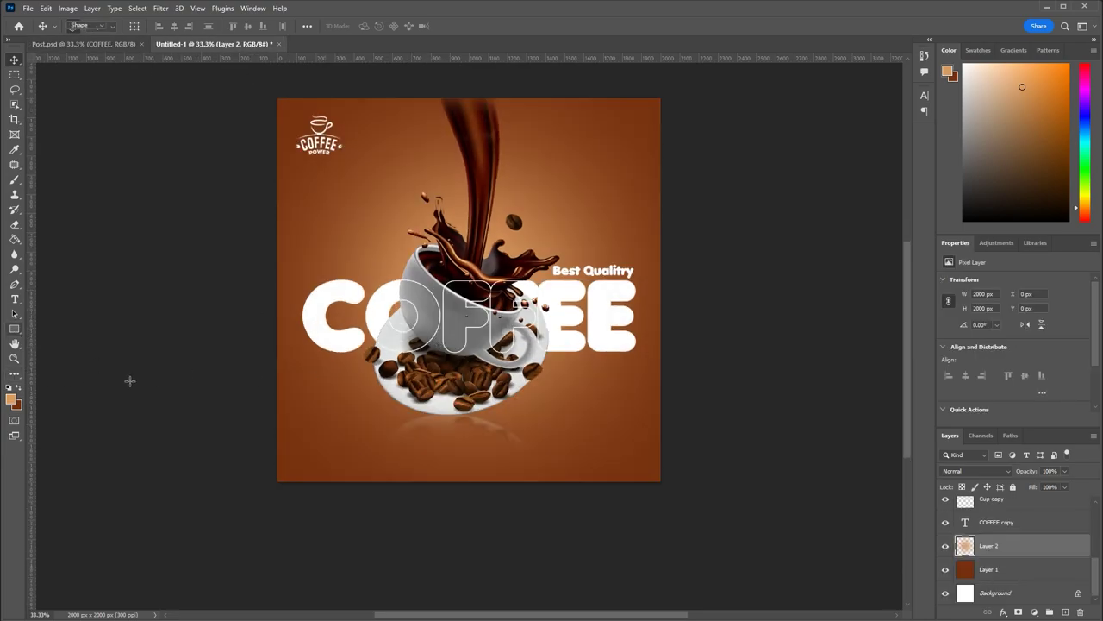
pyautogui.moveTo(299, 440); pyautogui.dragTo(374, 462)
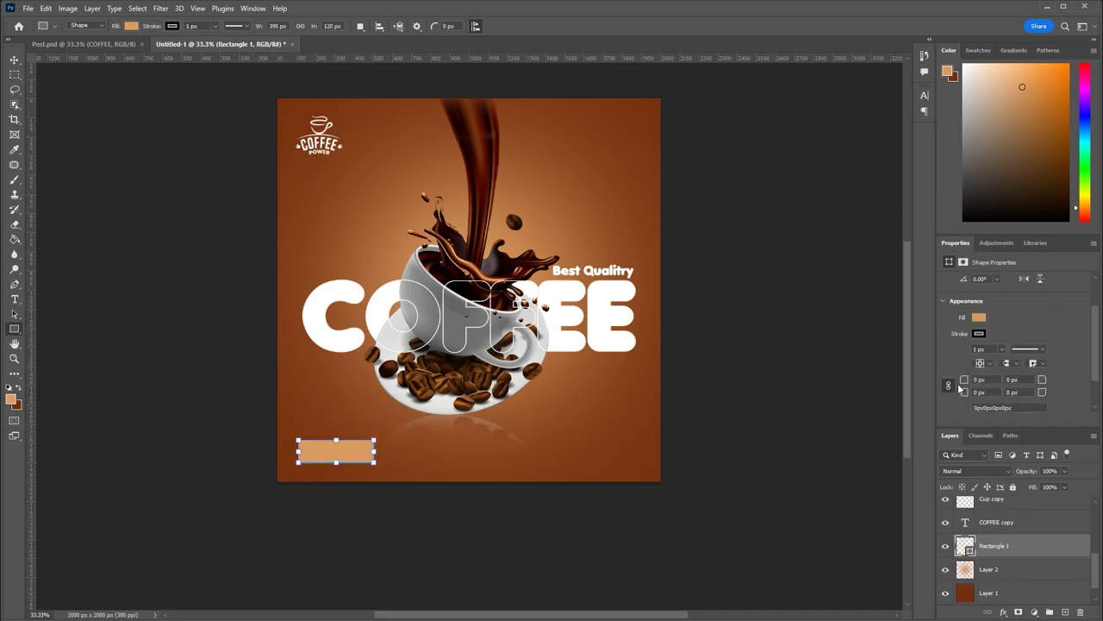
pyautogui.moveTo(959, 388); pyautogui.dragTo(982, 384)
# Give the button a tan fill and no outline stroke
pyautogui.click(978, 318)
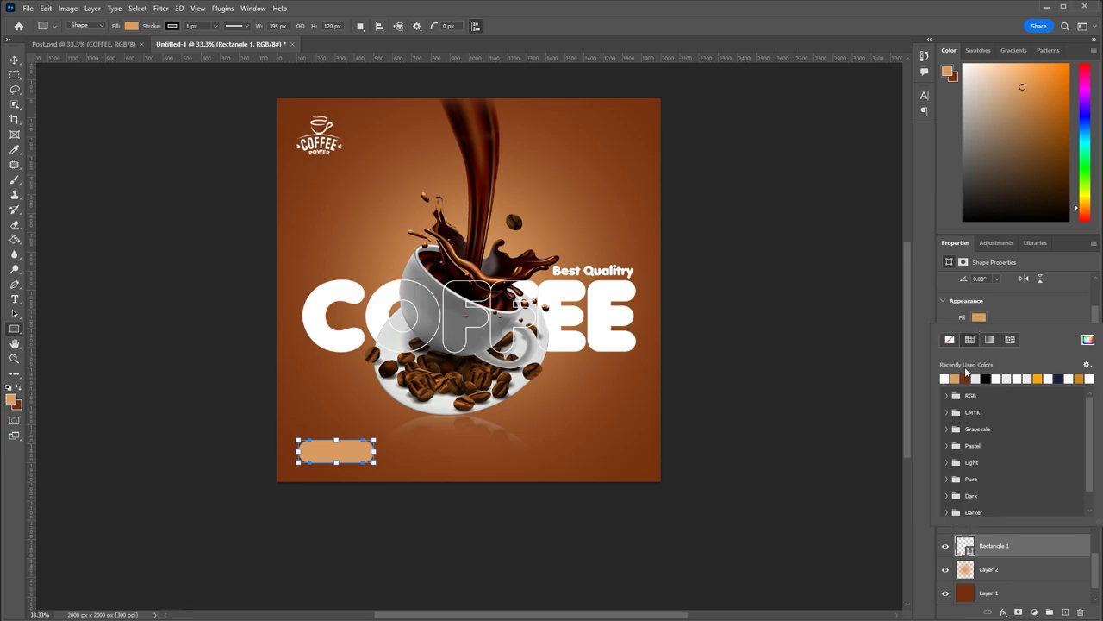
pyautogui.click(964, 378)
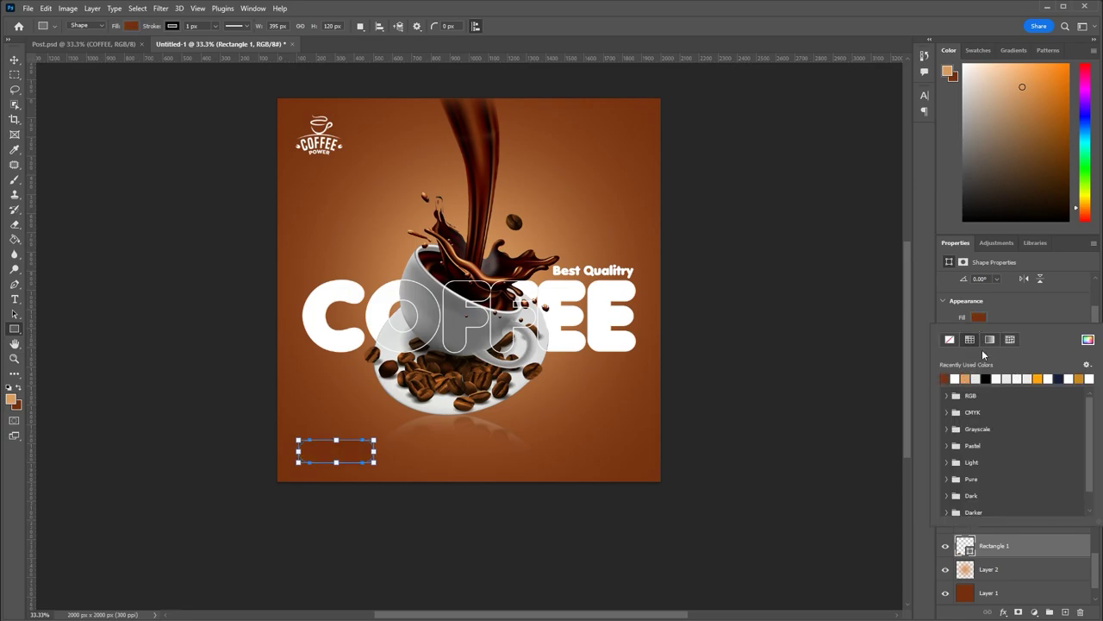
pyautogui.click(1009, 315)
pyautogui.click(977, 318)
pyautogui.click(966, 378)
pyautogui.click(1009, 317)
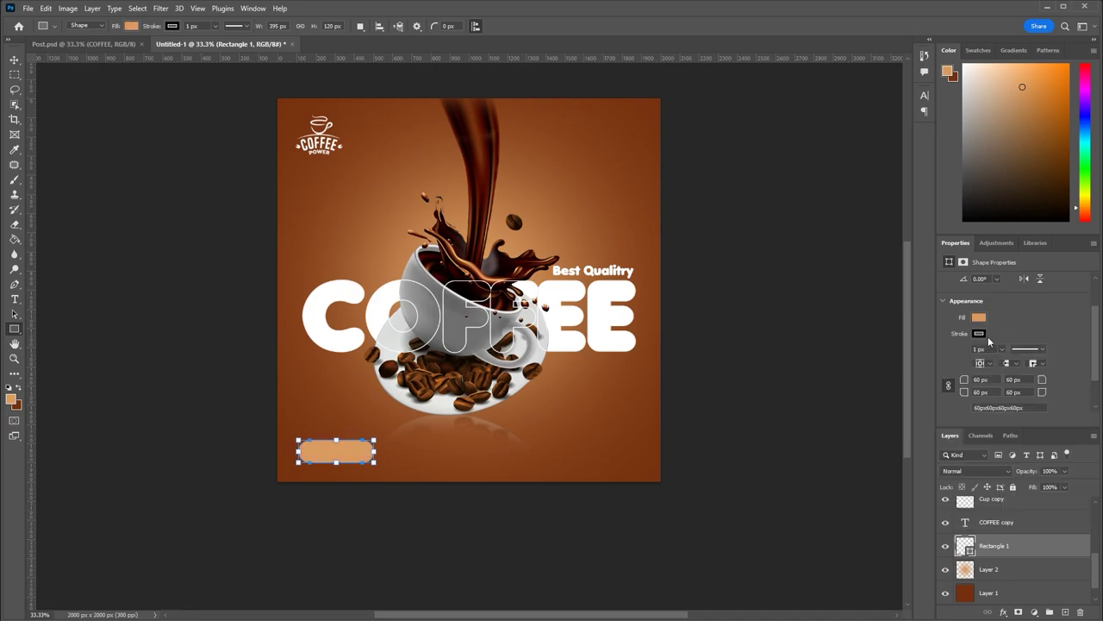
pyautogui.click(980, 334)
pyautogui.click(951, 356)
pyautogui.click(1013, 322)
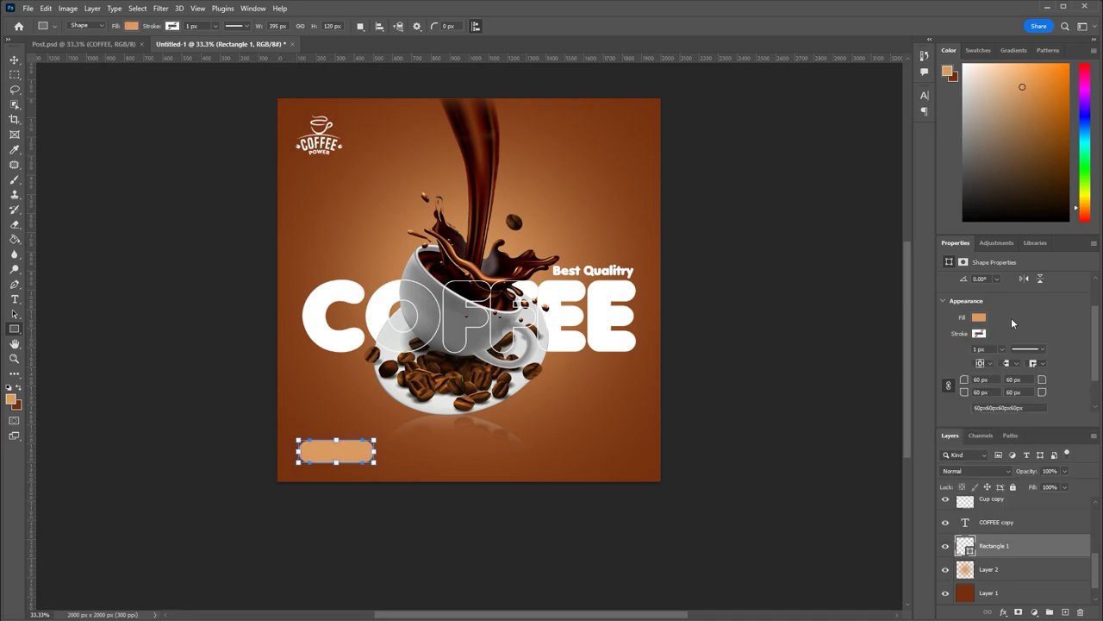
# Compare the button against the Post.psd reference
pyautogui.click(14, 59)
pyautogui.click(74, 43)
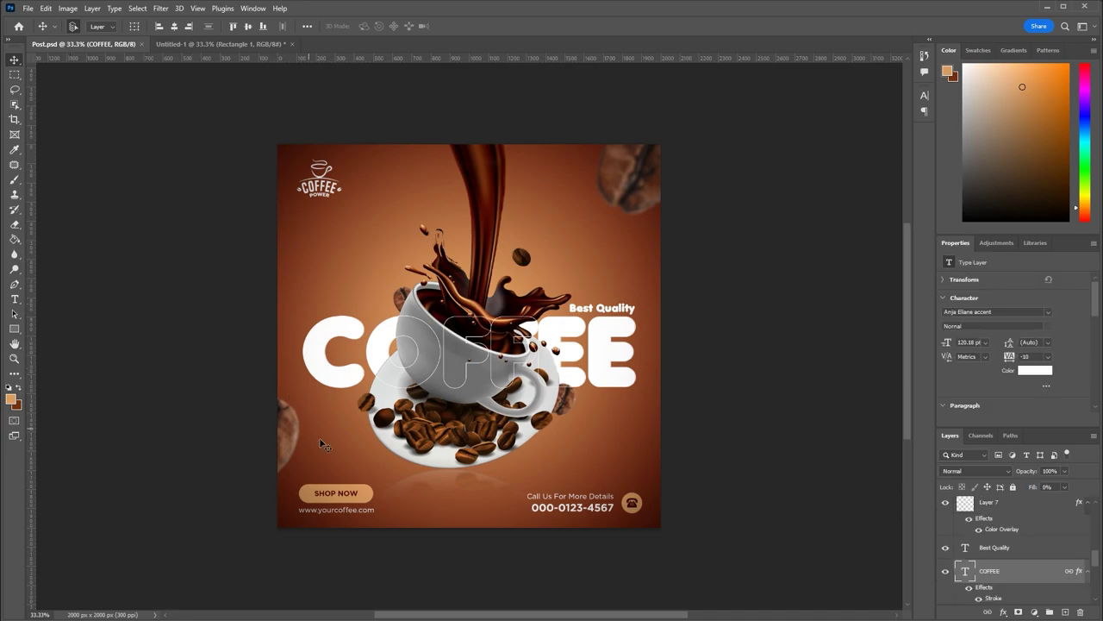
pyautogui.click(221, 44)
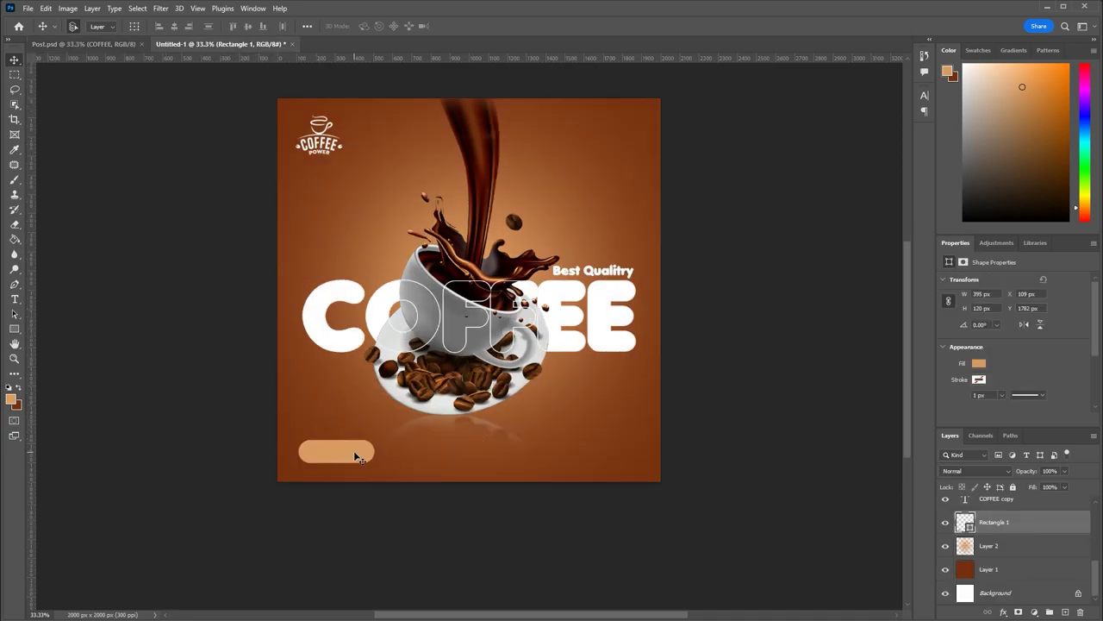
# Nudge the button up and type a 'SHOP Now' label just above it
pyautogui.hotkey('shift', 'Up')
pyautogui.hotkey('shift', 'Up')
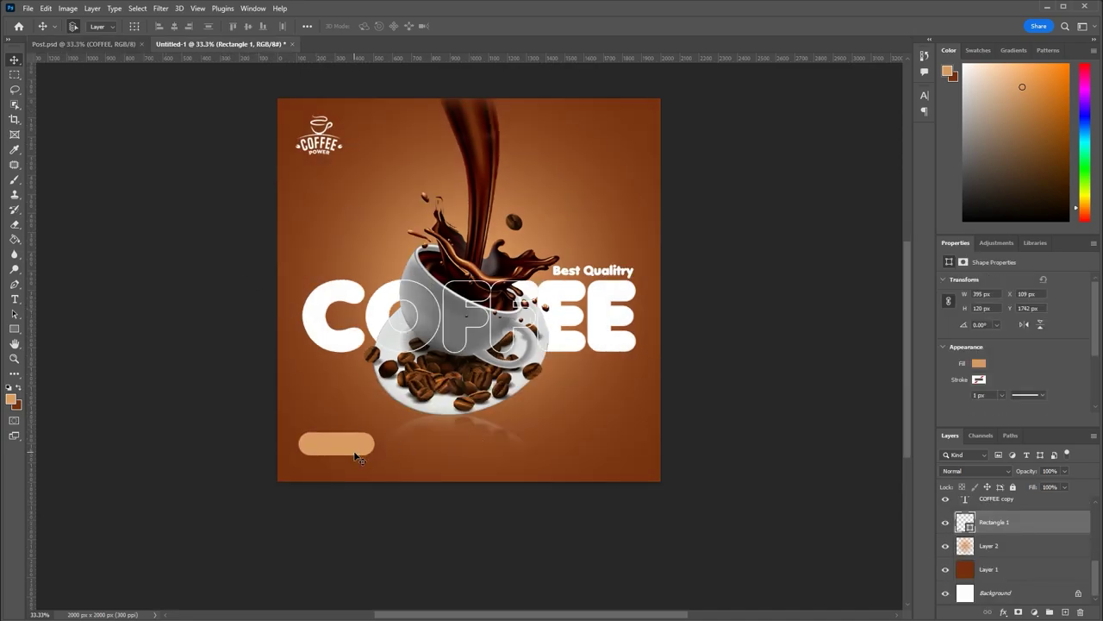
pyautogui.press('t')
pyautogui.click(315, 418)
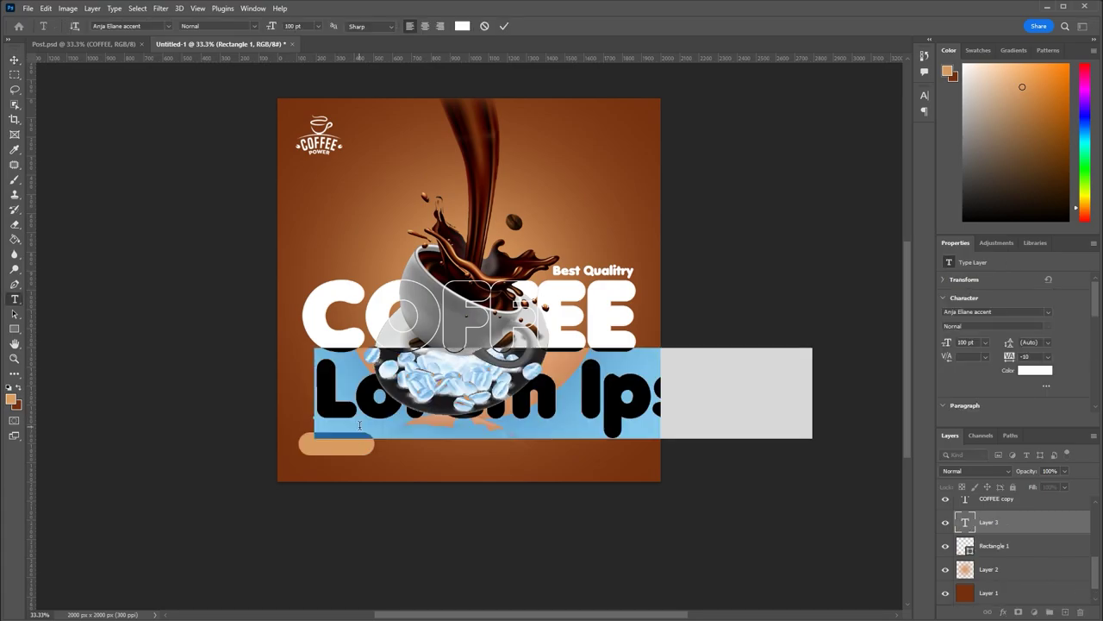
pyautogui.write('SHOP')
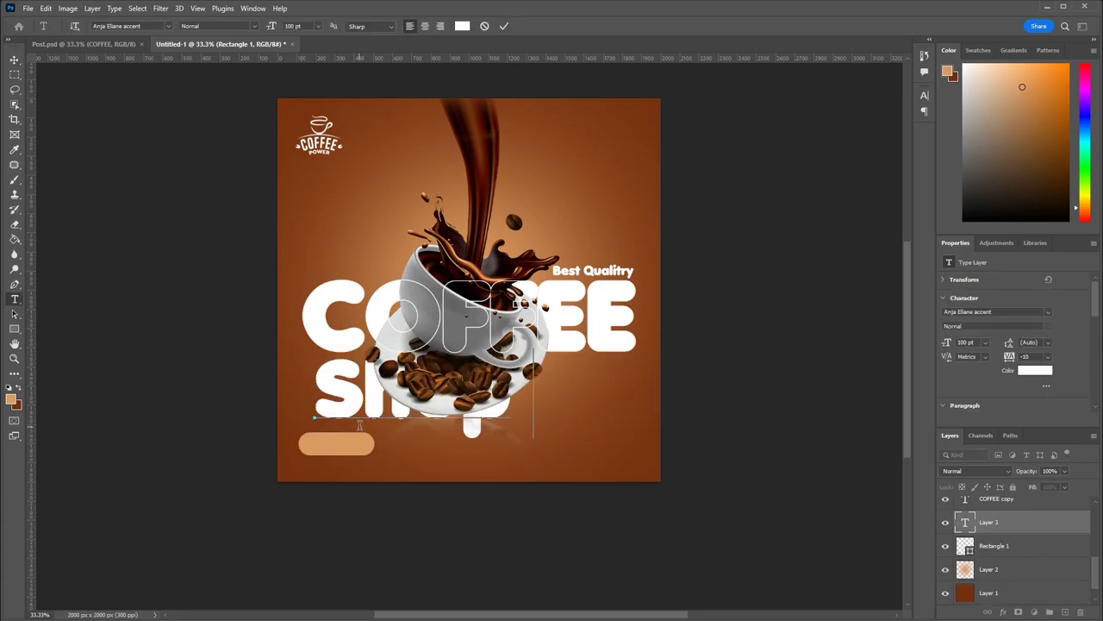
pyautogui.write(' Now')
# Set the label to Poppins Regular at 12 pt
pyautogui.hotkey('ctrl', 'a')
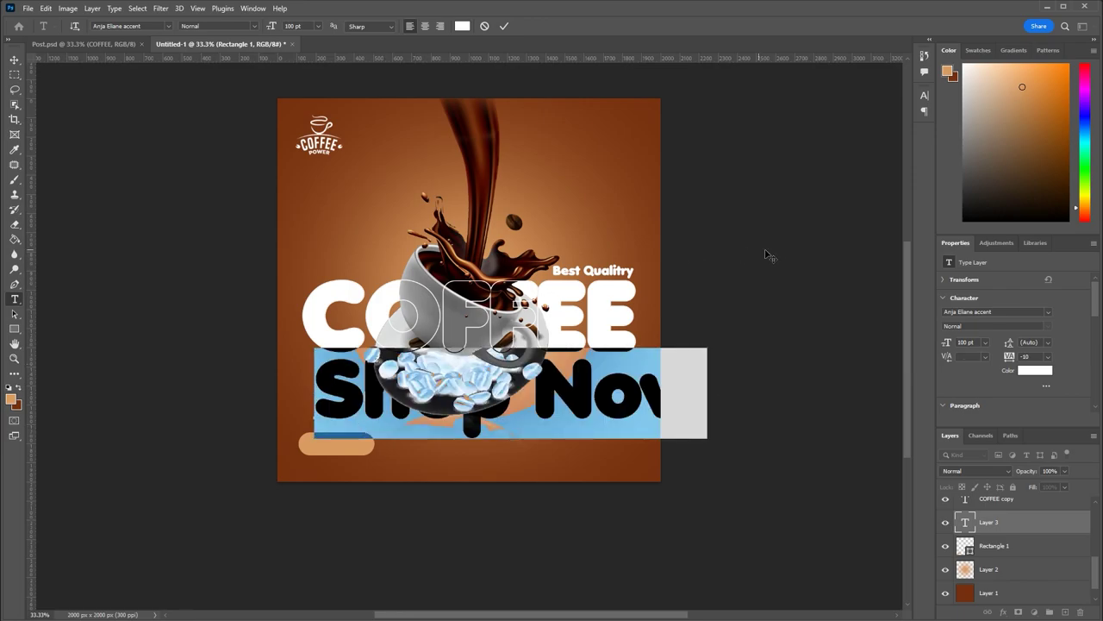
pyautogui.click(997, 313)
pyautogui.write('po')
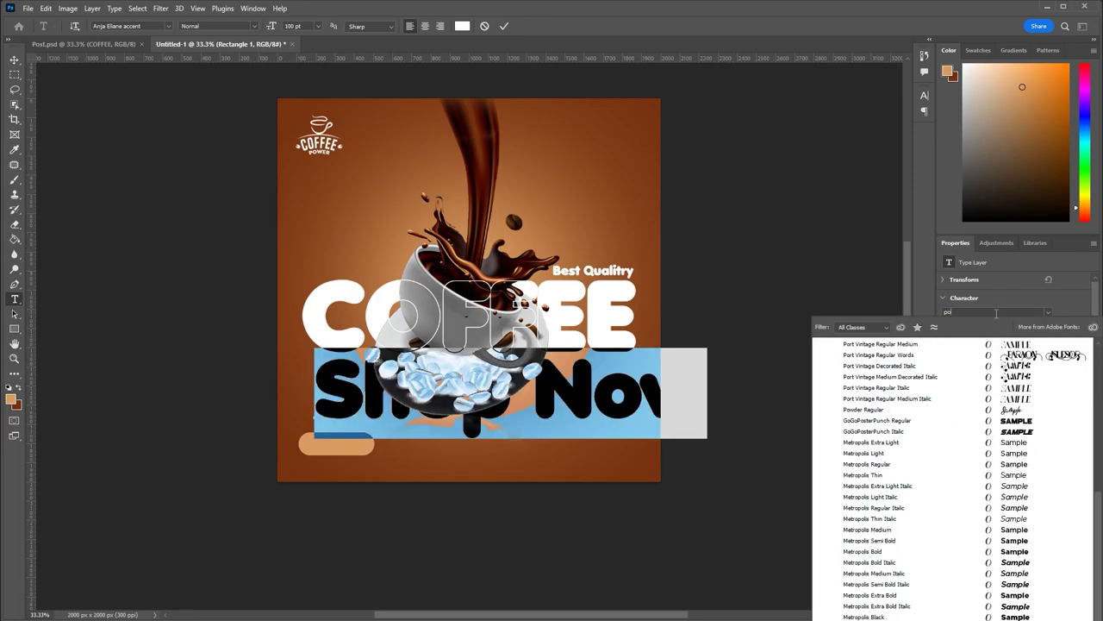
pyautogui.write('ppins')
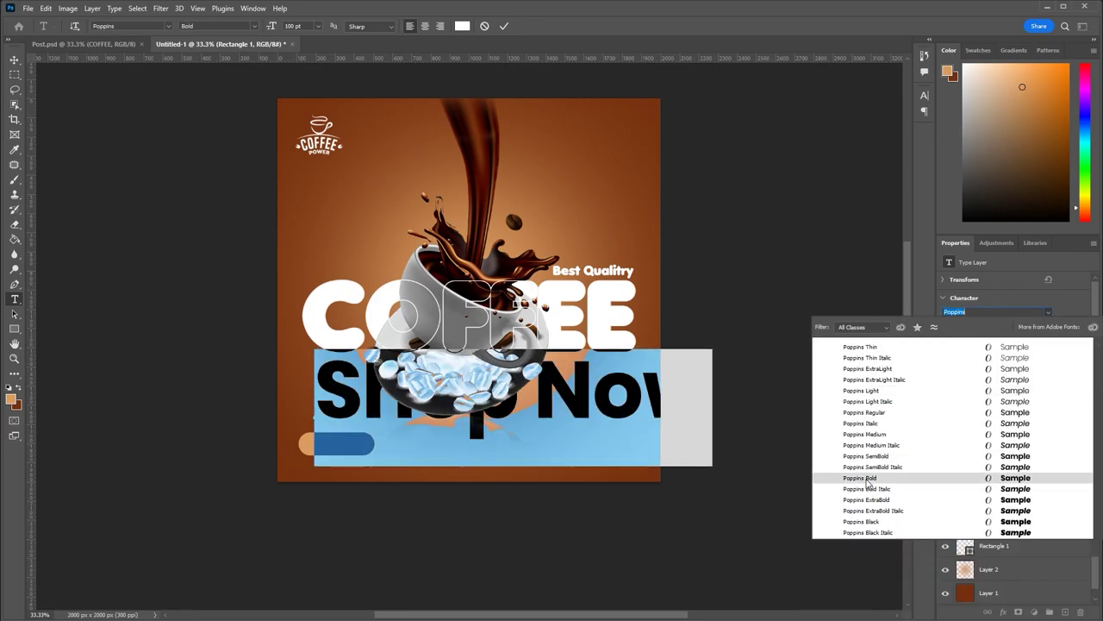
pyautogui.click(865, 412)
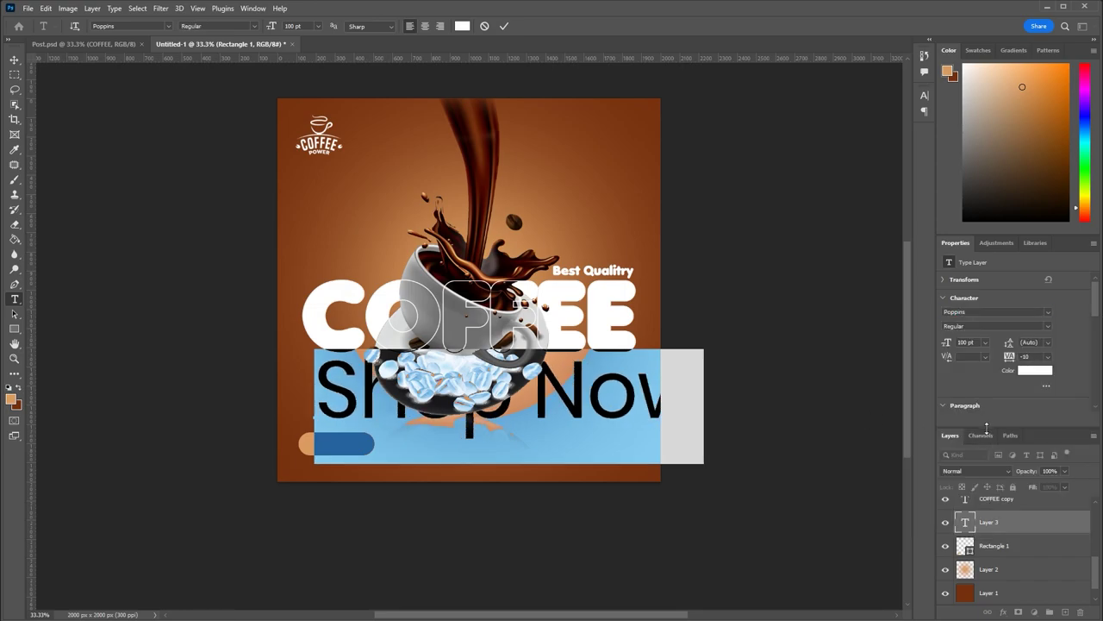
pyautogui.click(983, 343)
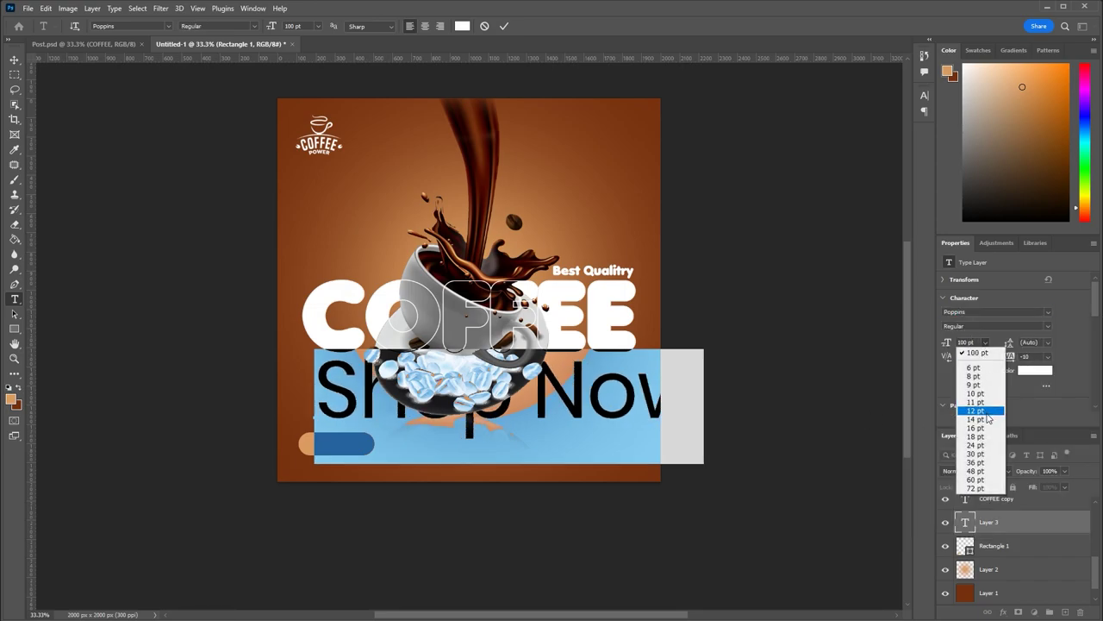
pyautogui.click(984, 428)
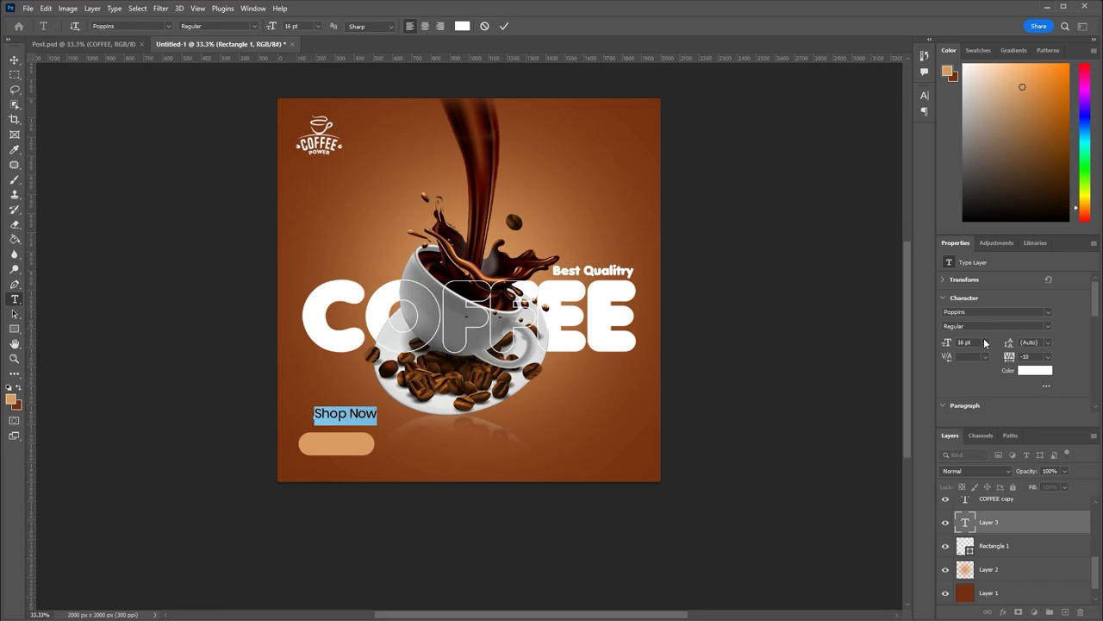
pyautogui.click(984, 343)
pyautogui.click(981, 416)
pyautogui.click(14, 59)
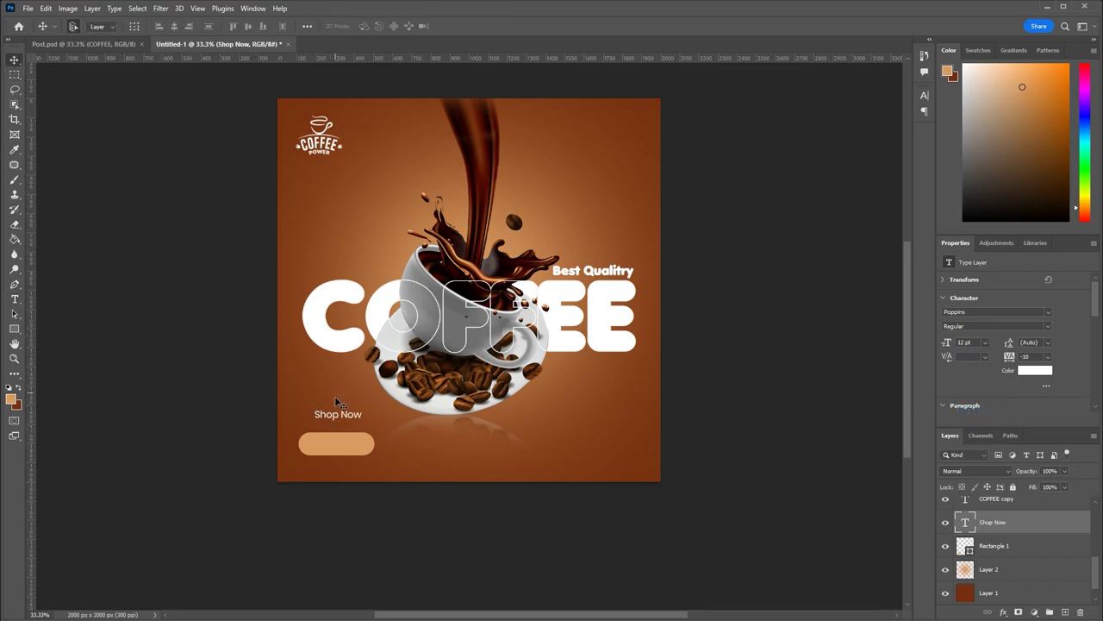
# Centre the Shop Now label on the button and check the reference label's Gotham Bold 9 pt settings
pyautogui.moveTo(337, 419); pyautogui.dragTo(338, 447)
pyautogui.click(120, 44)
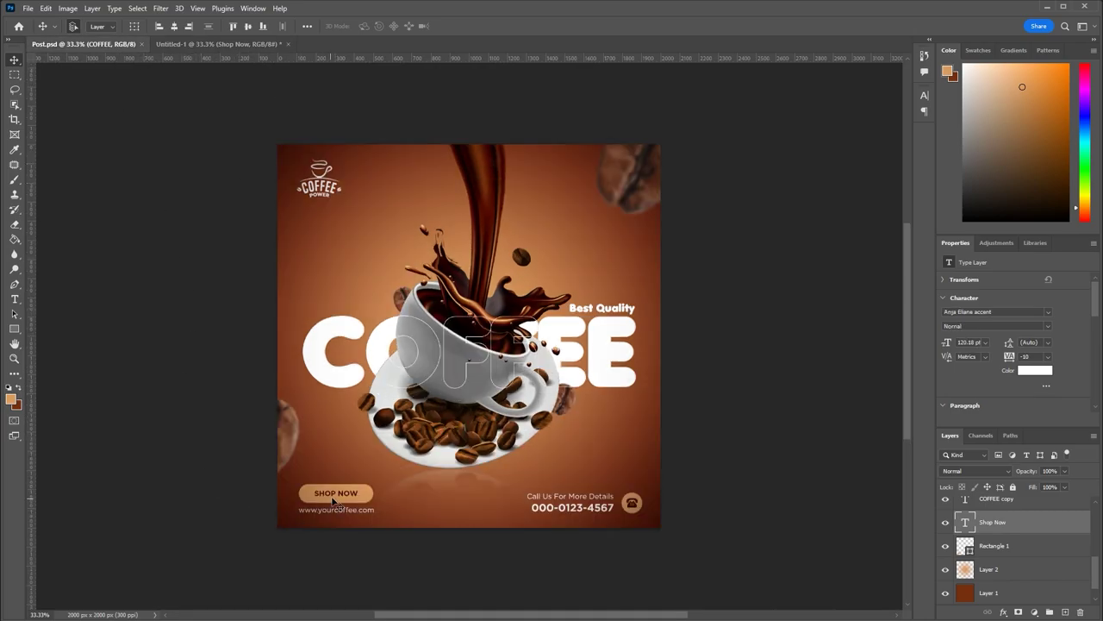
pyautogui.hotkey('ctrl', 'shift', 'alt', 'n')
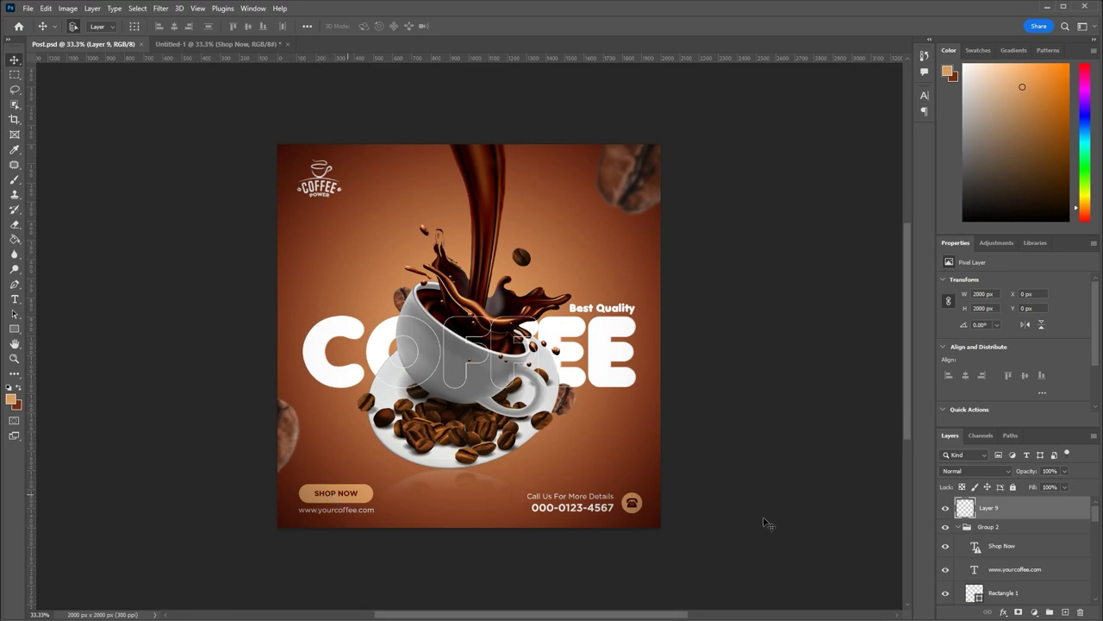
pyautogui.click(945, 507)
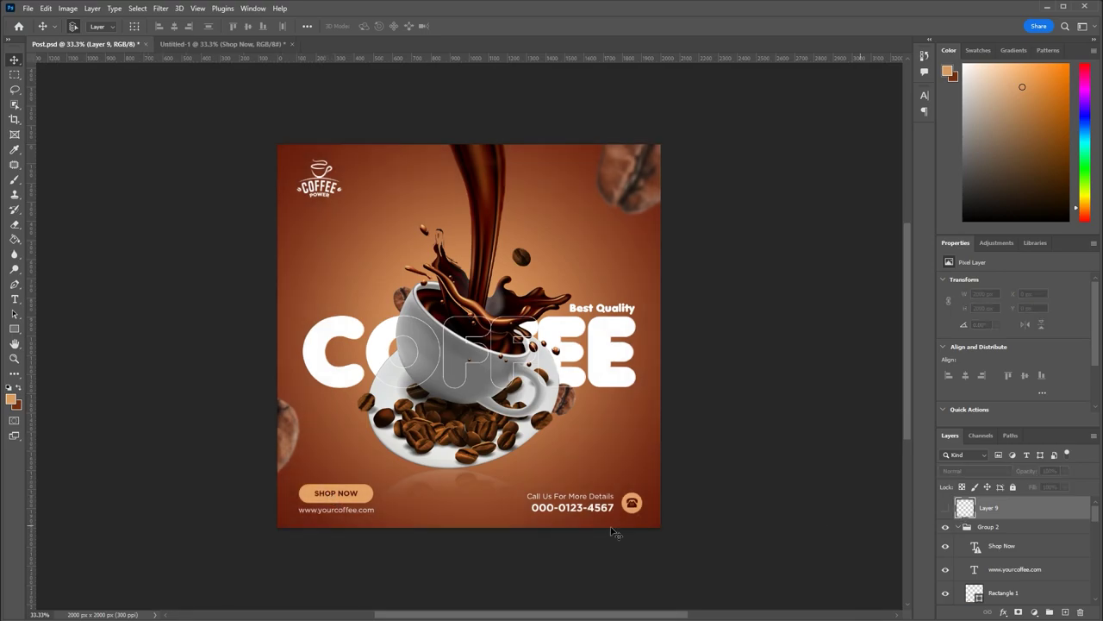
pyautogui.click(348, 496)
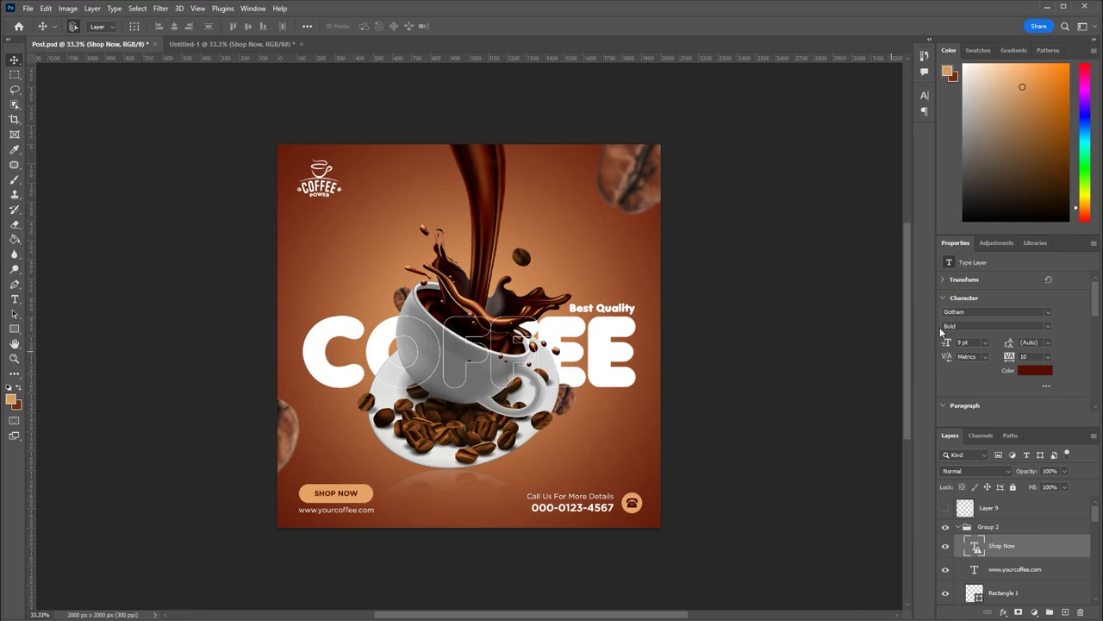
pyautogui.press('ctrl')
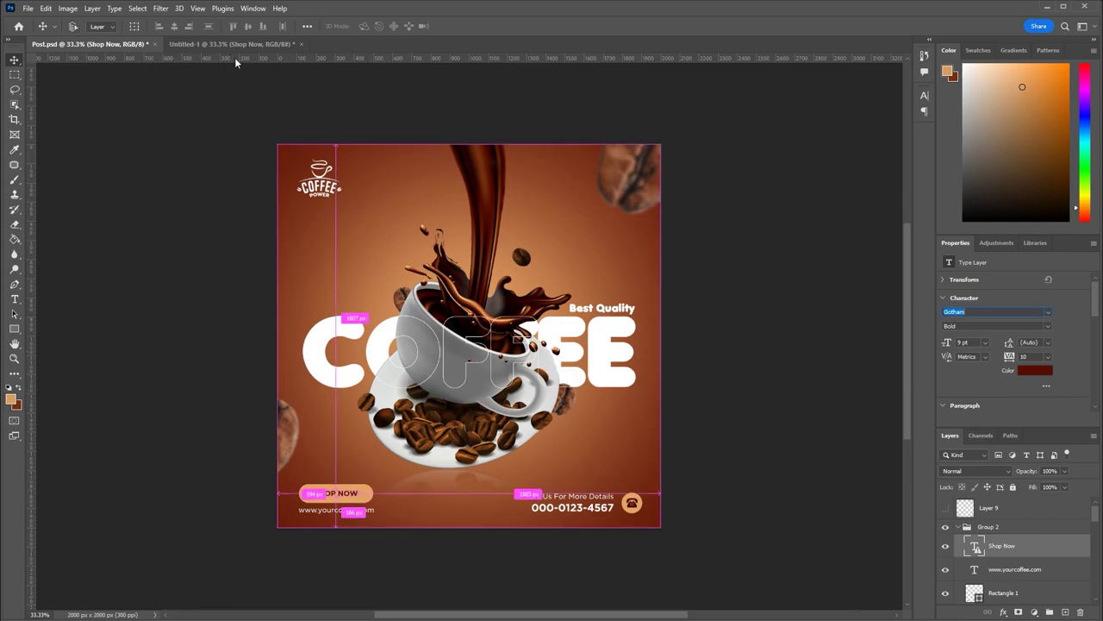
pyautogui.click(231, 44)
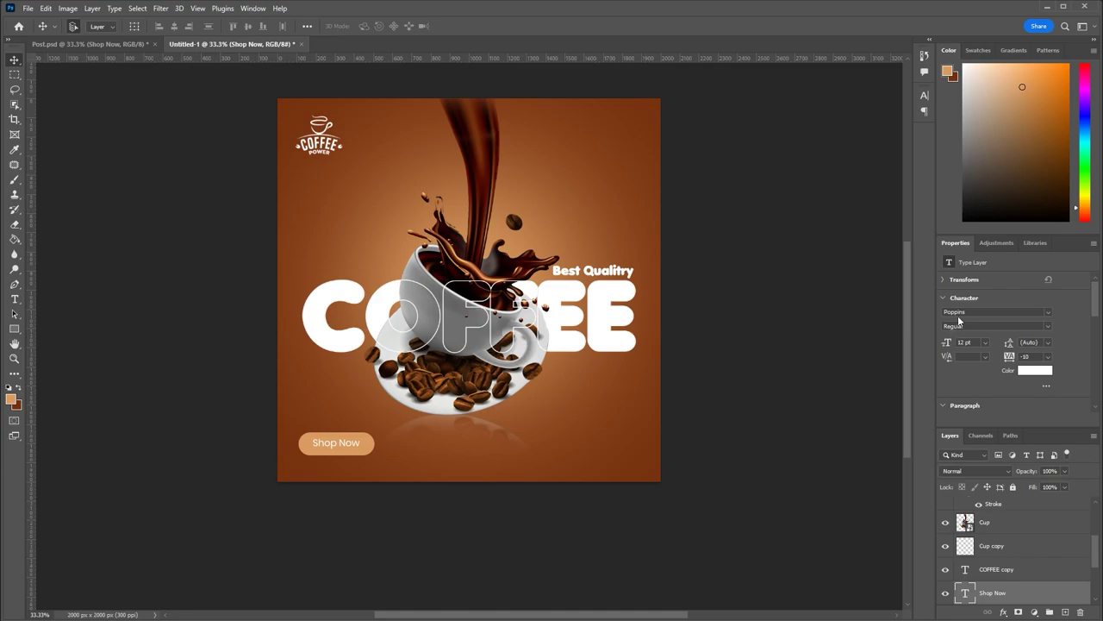
# Change the Shop Now label font to Gotham Bold
pyautogui.write('Gotham')
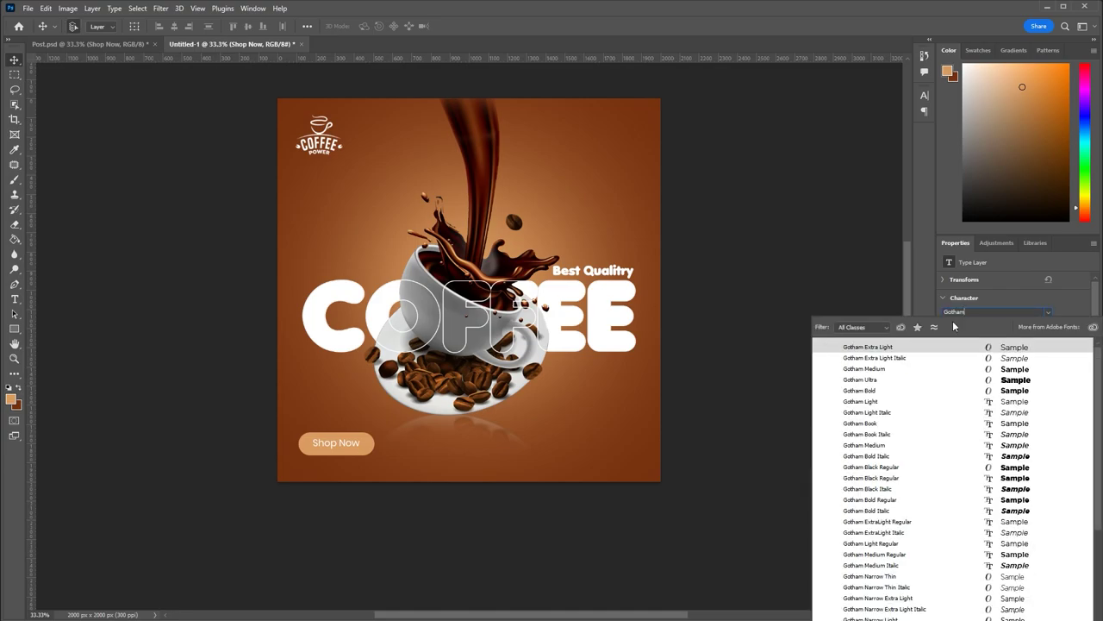
pyautogui.click(867, 369)
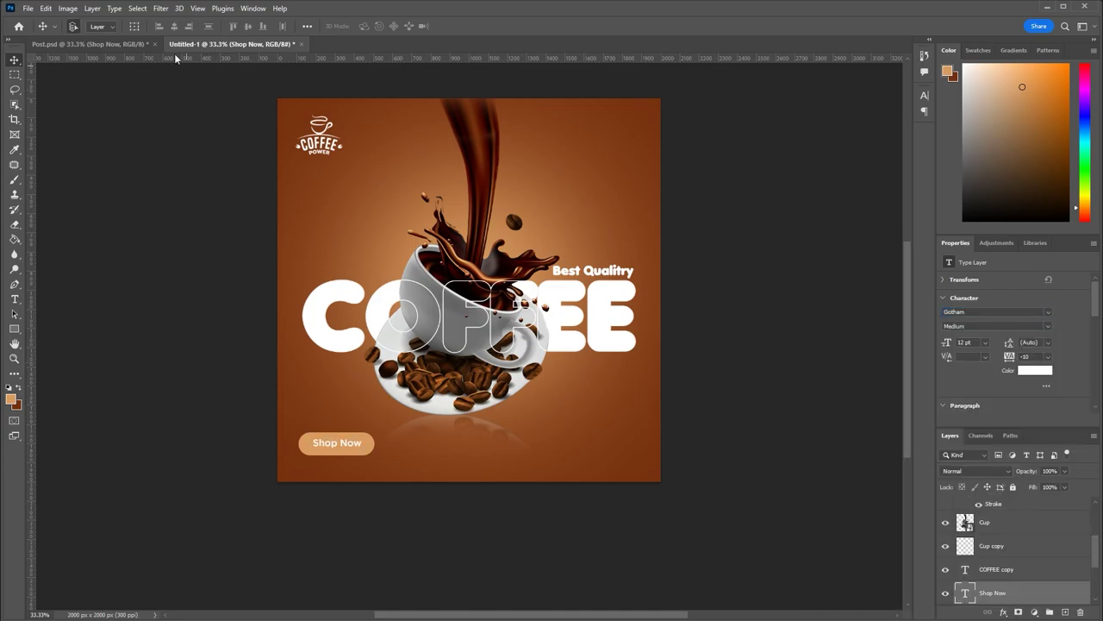
pyautogui.click(95, 44)
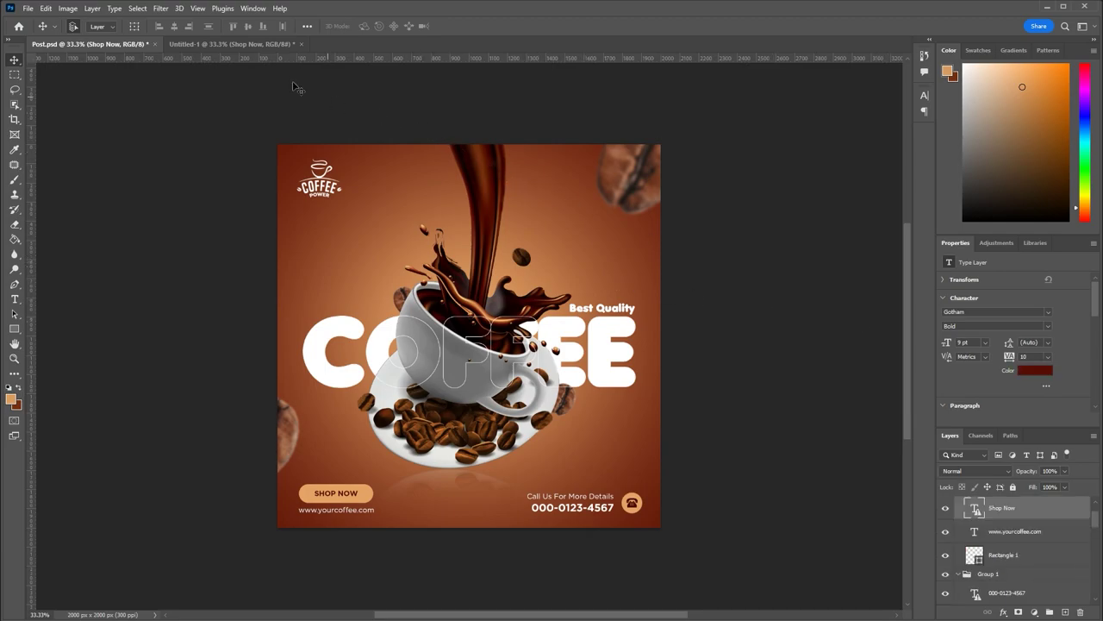
pyautogui.click(255, 45)
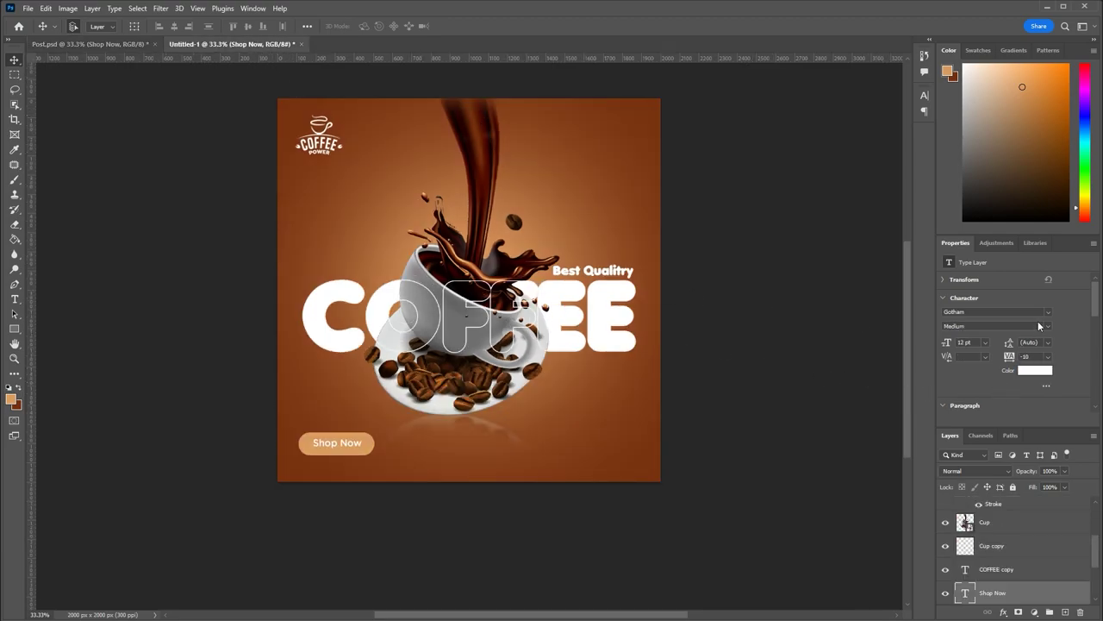
pyautogui.click(1039, 326)
pyautogui.click(986, 372)
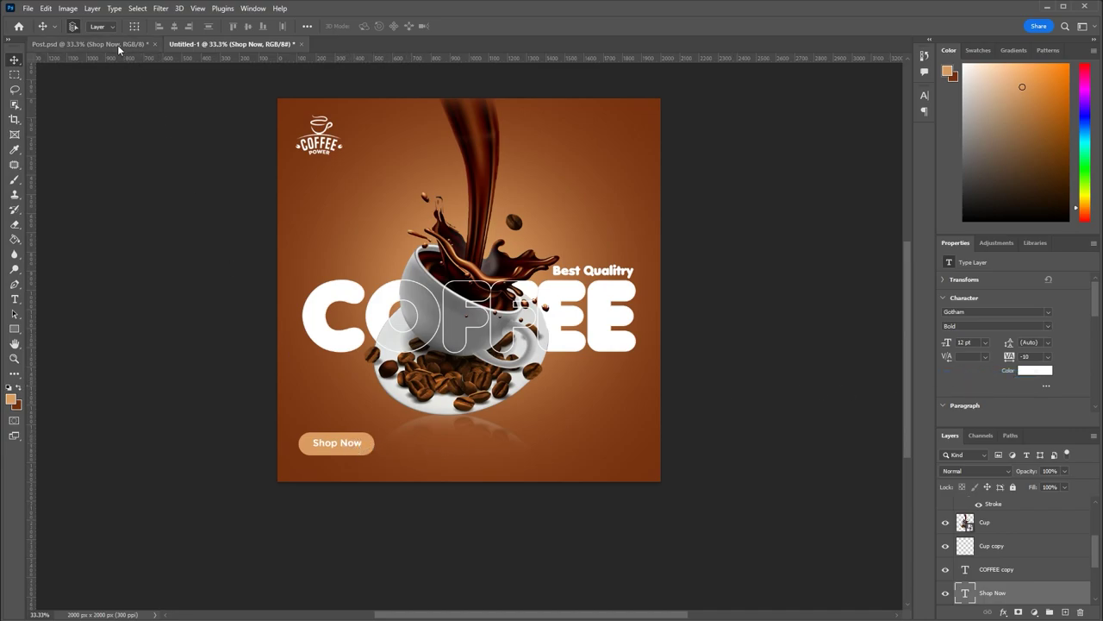
# Colour the label dark brown #752f0d sampled from the canvas, then view the Post.psd reference
pyautogui.click(1036, 371)
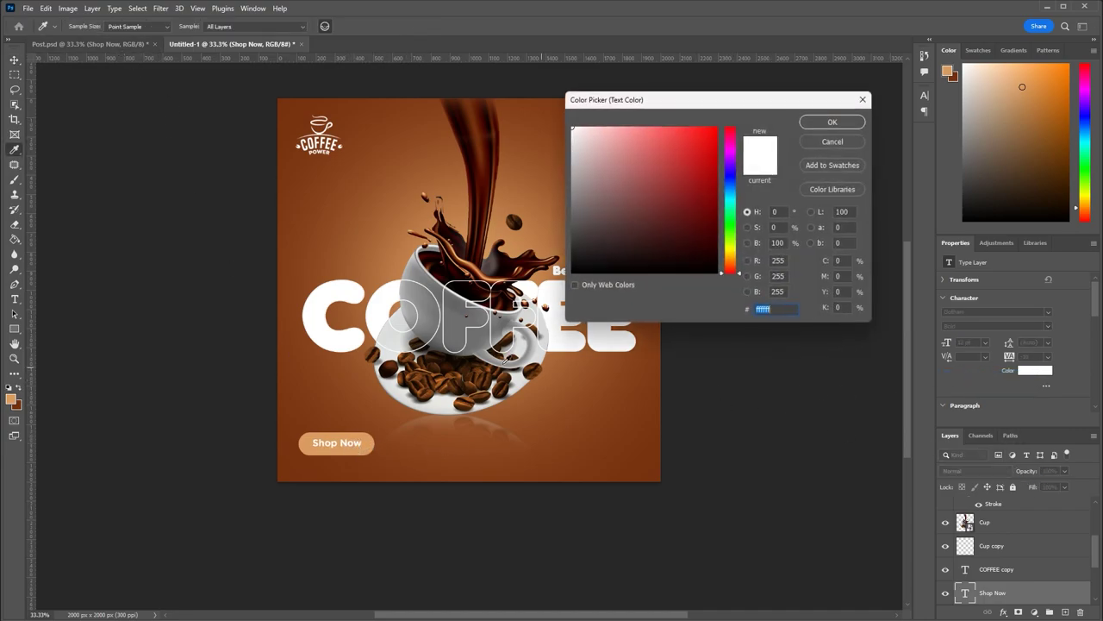
pyautogui.click(289, 413)
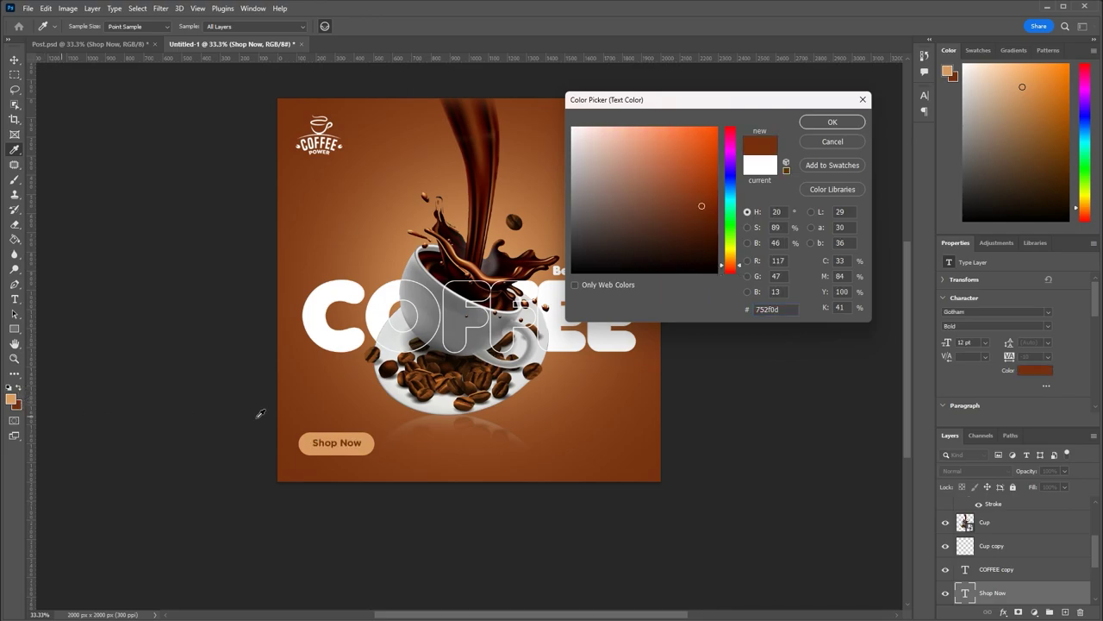
pyautogui.click(832, 121)
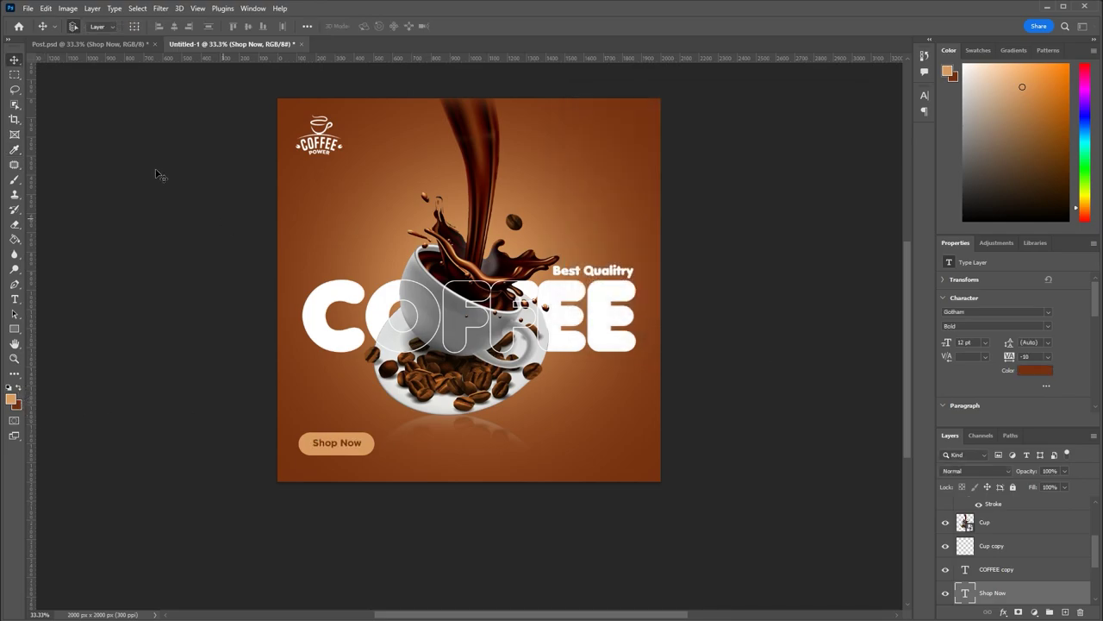
pyautogui.click(104, 44)
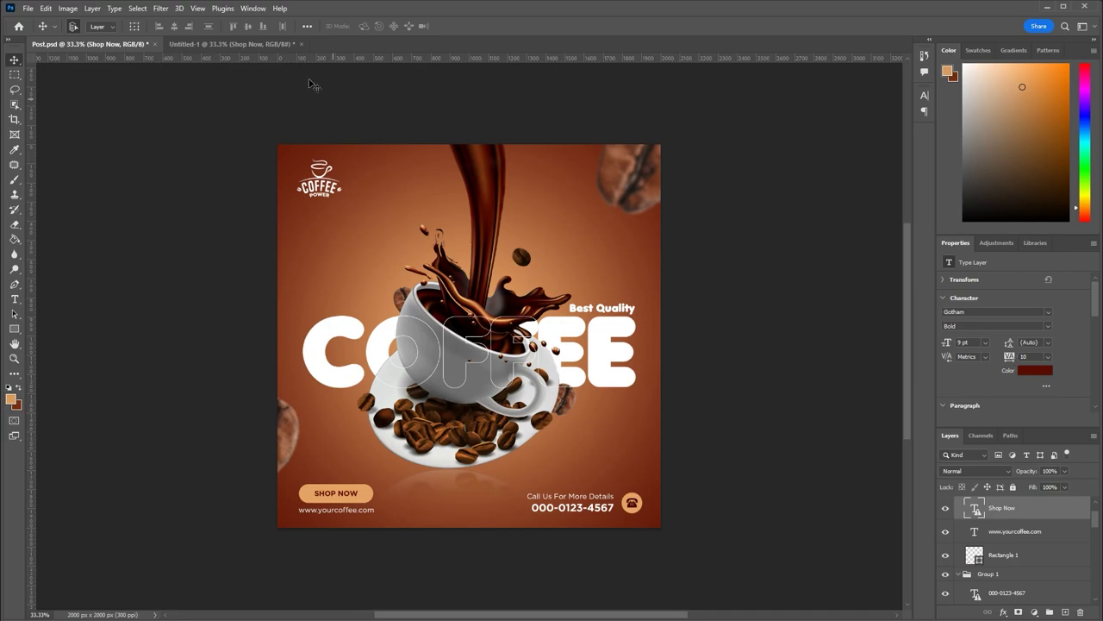
# Set the Shop Now label to 9 pt with tracking 10, checking against the reference post
pyautogui.click(231, 44)
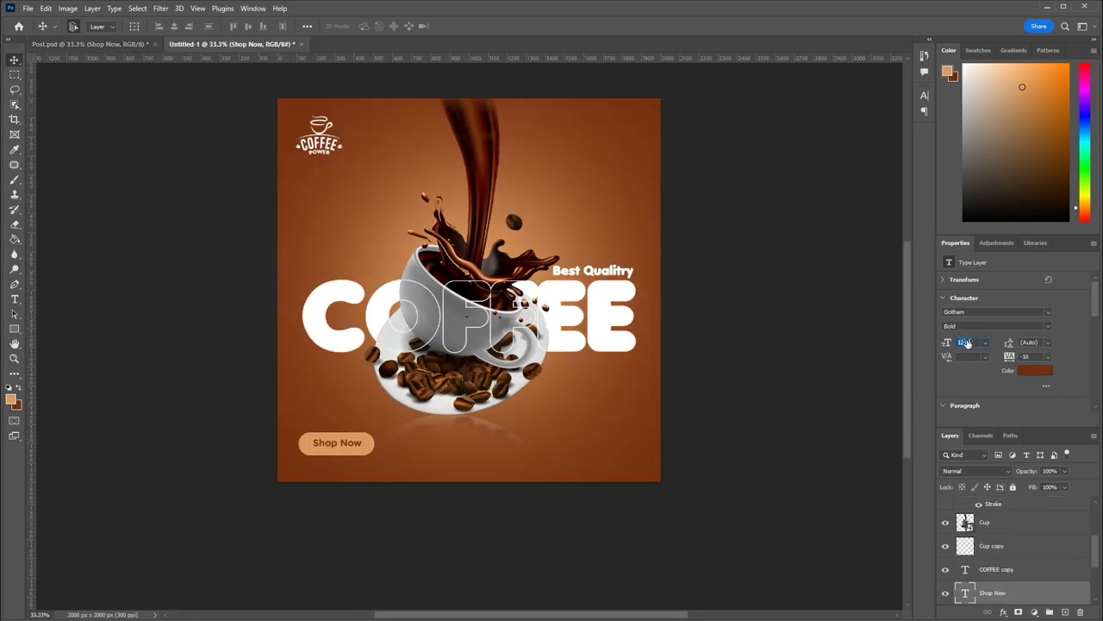
pyautogui.write('9')
pyautogui.press('Return')
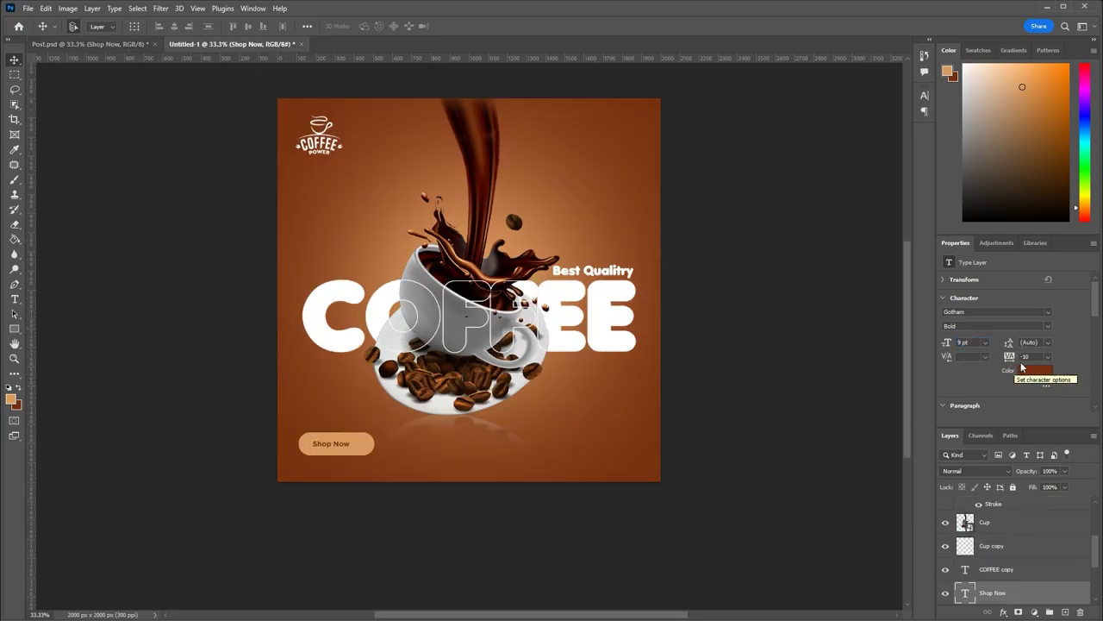
pyautogui.doubleClick(1029, 356)
pyautogui.write('10')
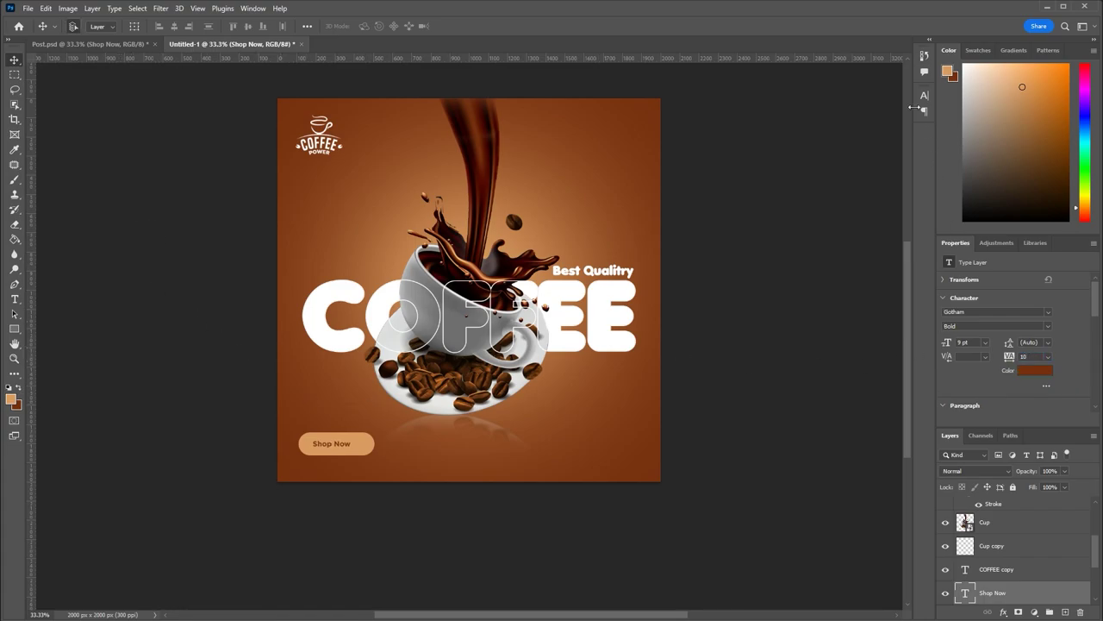
pyautogui.click(148, 43)
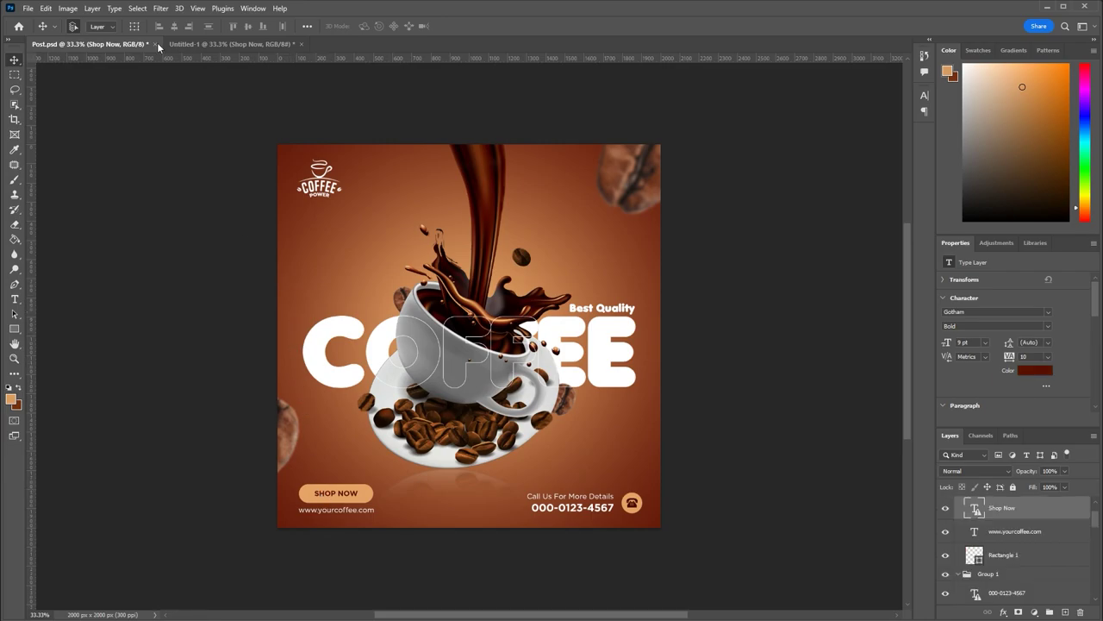
pyautogui.click(231, 43)
pyautogui.click(924, 95)
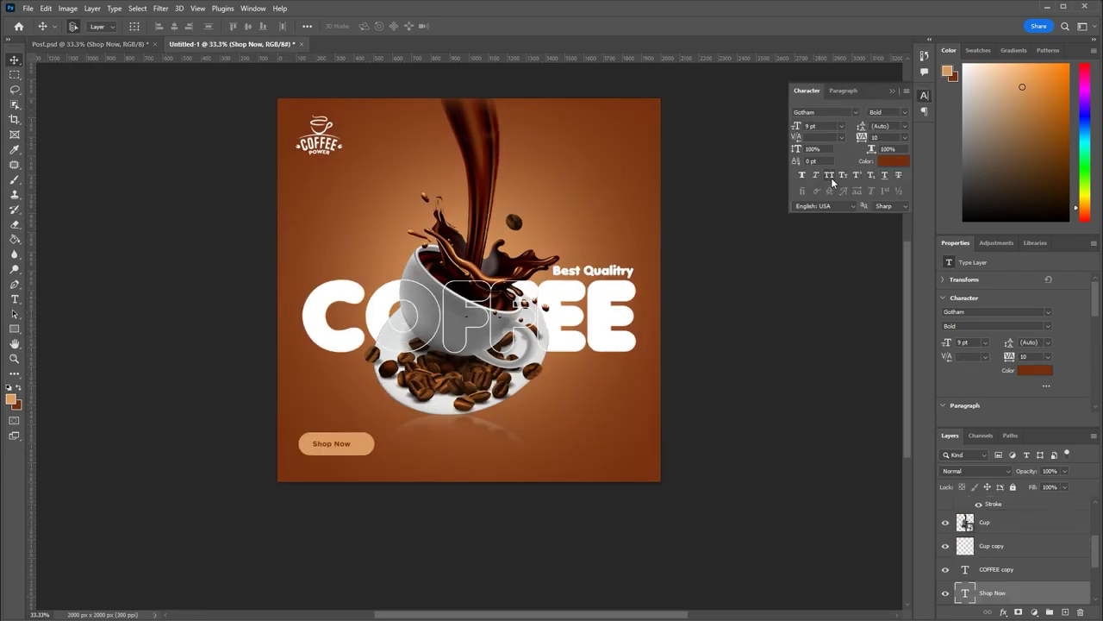
# Make the label all caps and centre it on the button shape
pyautogui.click(830, 175)
pyautogui.keyDown('shift'); pyautogui.click(366, 452); pyautogui.keyUp('shift')
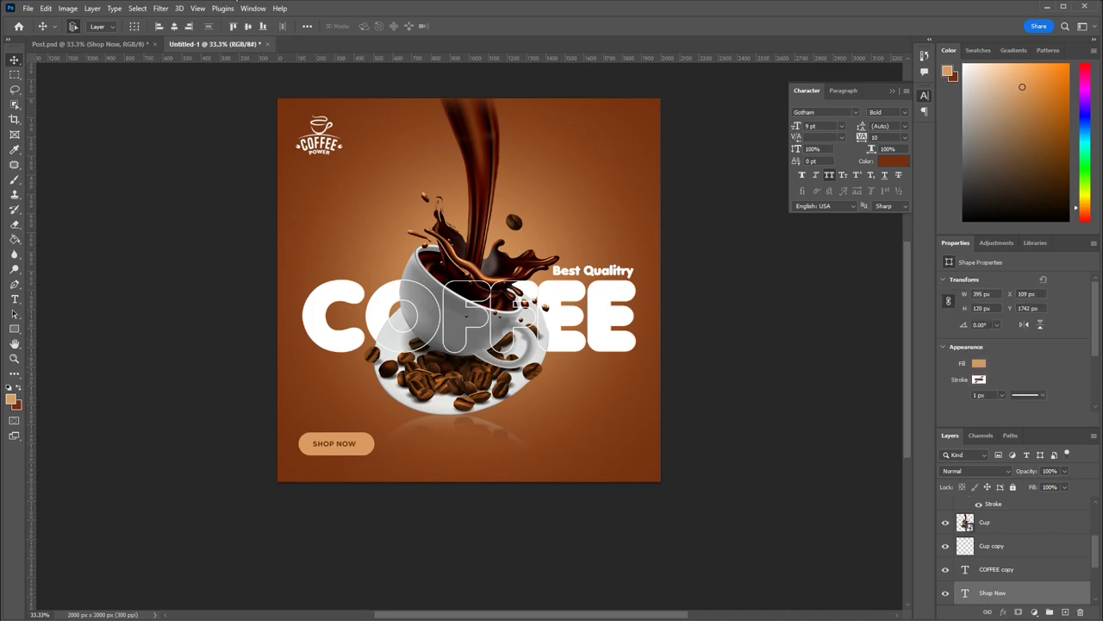
pyautogui.click(174, 26)
pyautogui.click(250, 356)
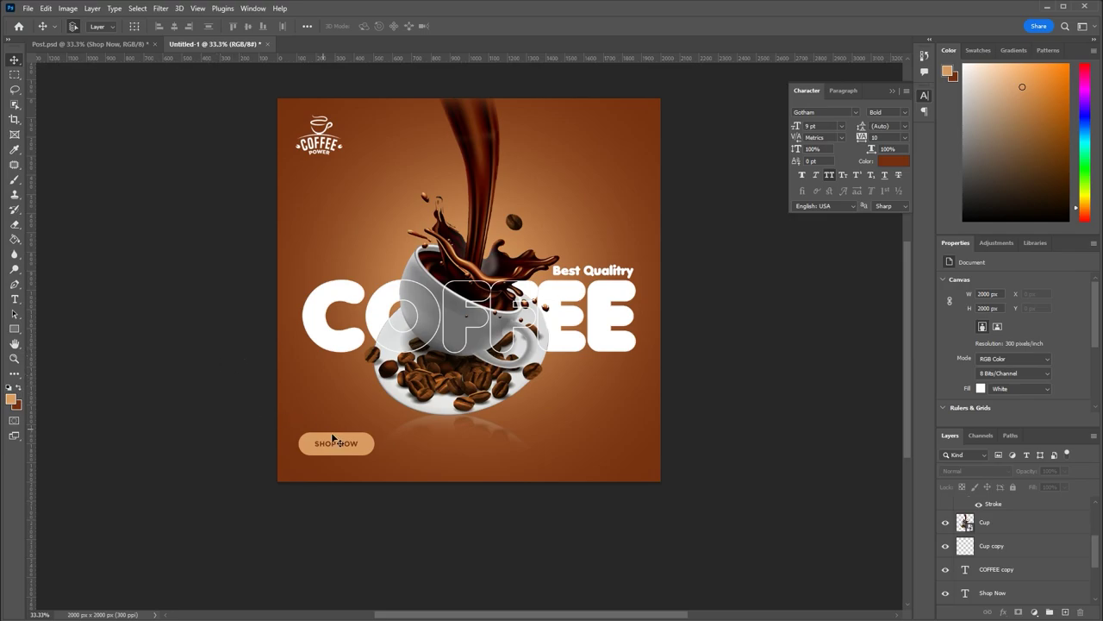
# Compare with the Post.psd reference, then reselect the Shop Now text layer in Untitled-1
pyautogui.hotkey('ctrl', 'Tab')
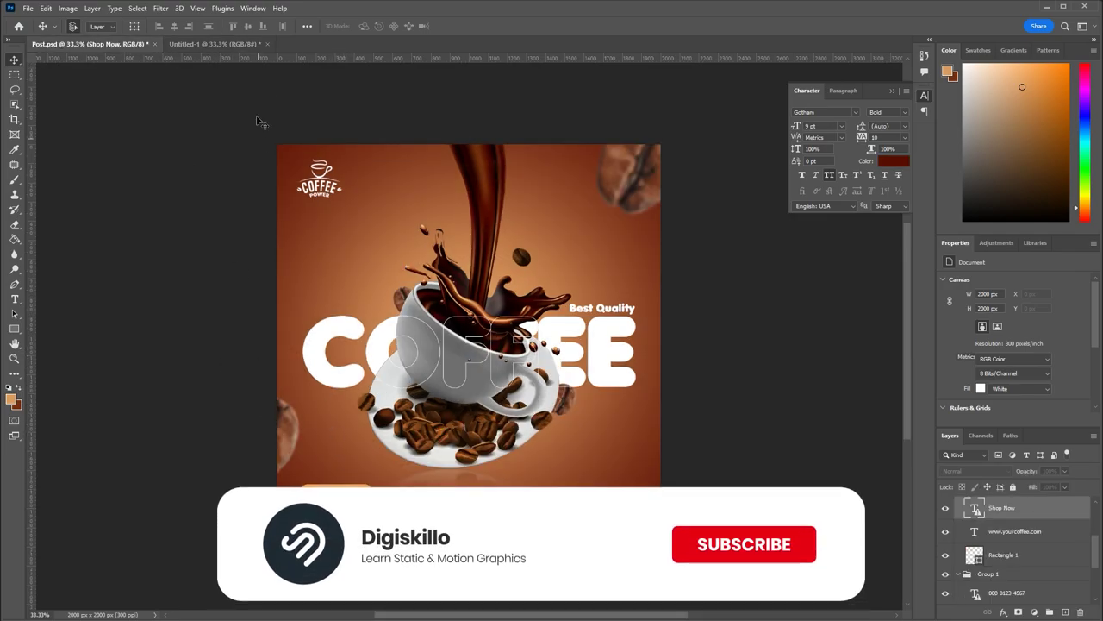
pyautogui.click(227, 44)
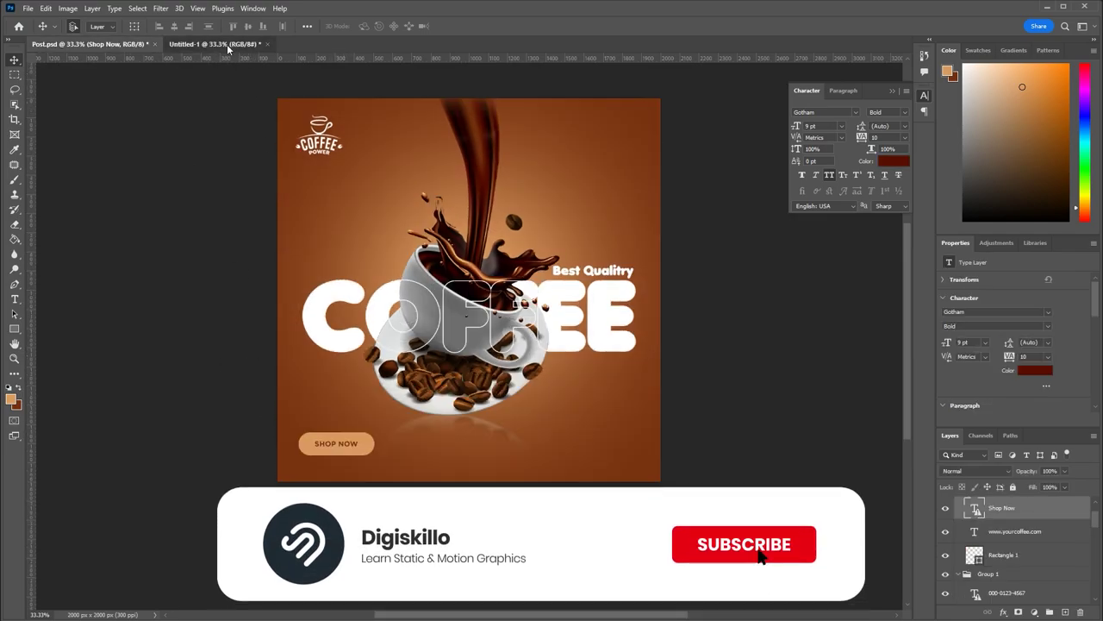
pyautogui.click(333, 445)
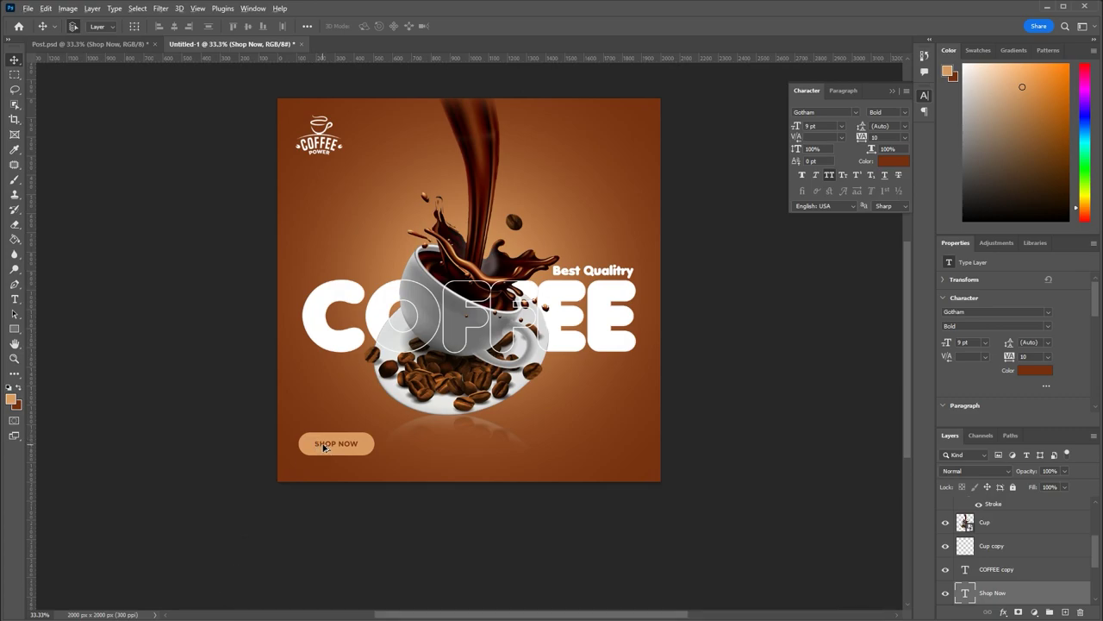
# Duplicate the SHOP NOW text just below the button and clear it for the URL
pyautogui.moveTo(322, 446); pyautogui.dragTo(322, 465)
pyautogui.moveTo(322, 467); pyautogui.dragTo(328, 467)
pyautogui.doubleClick(328, 462)
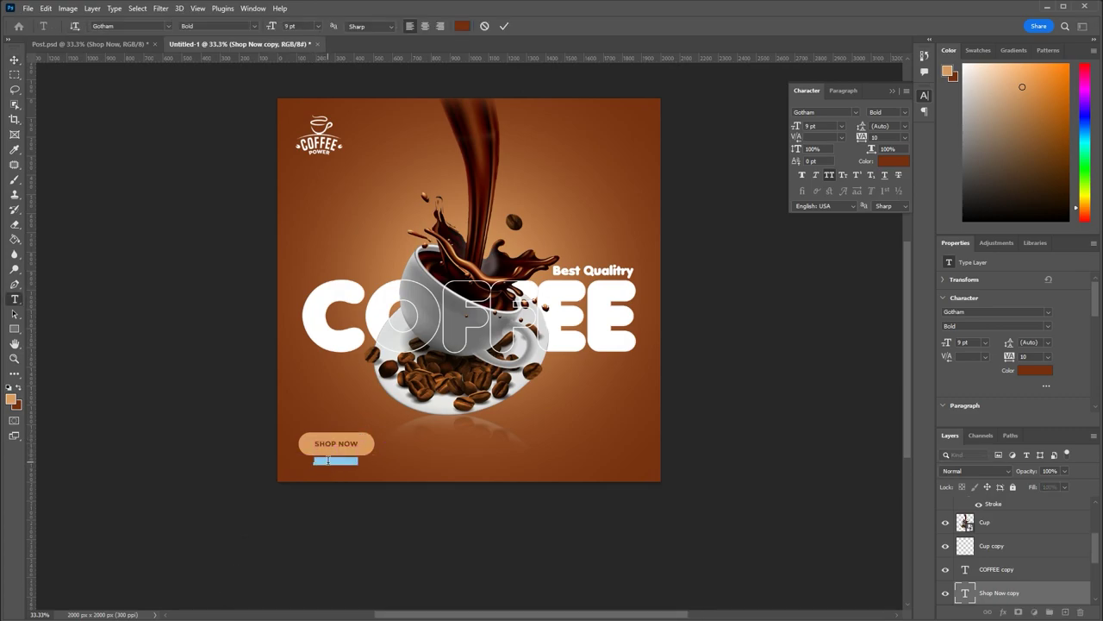
pyautogui.press('BackSpace')
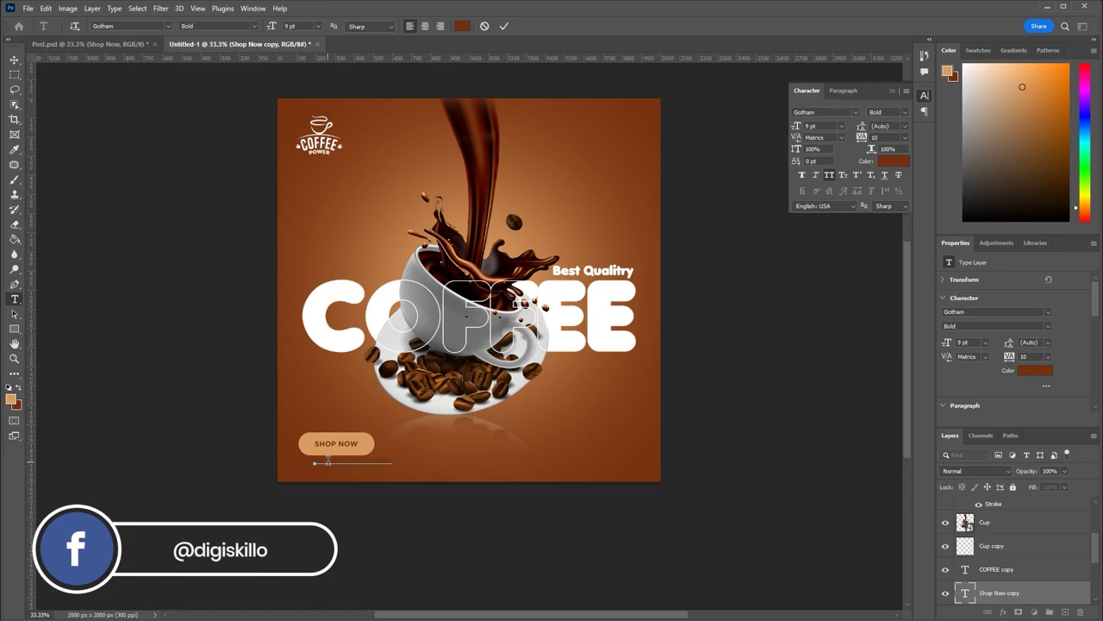
pyautogui.hotkey('ctrl', 'a')
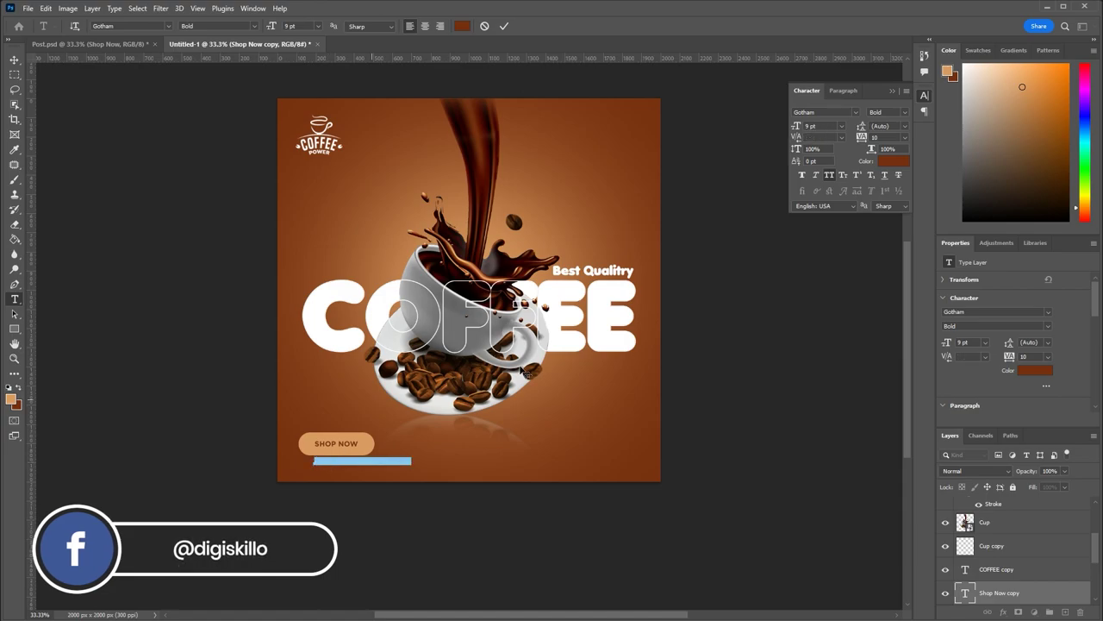
pyautogui.hotkey('shift', 'Left')
pyautogui.hotkey('shift', 'Left')
# Make the URL text white and try Medium and Extra Light weights
pyautogui.click(462, 26)
pyautogui.click(574, 128)
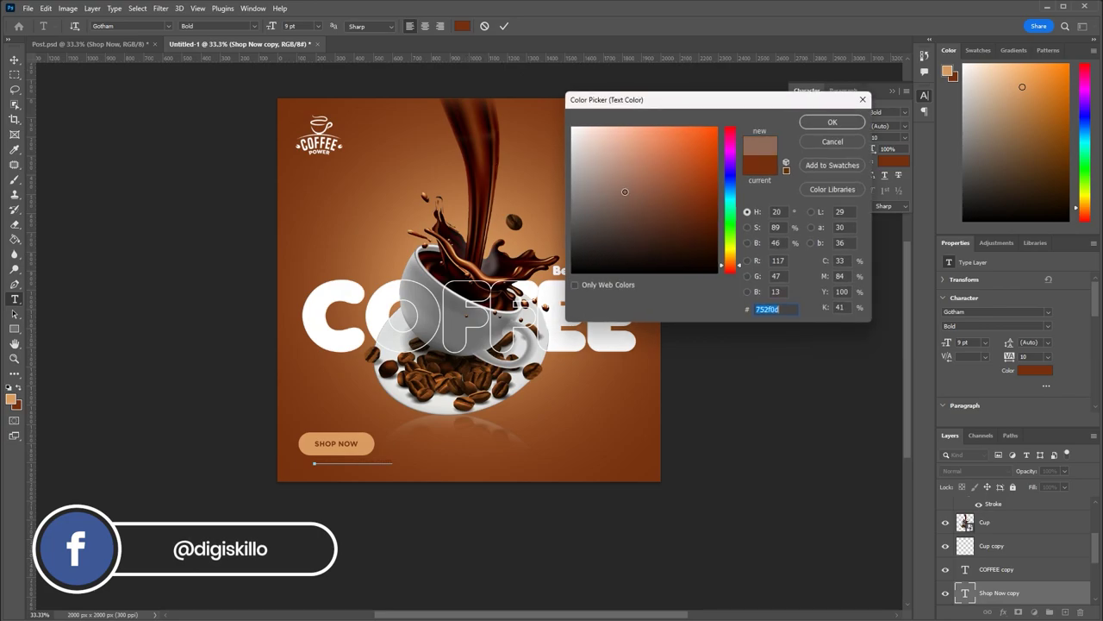
pyautogui.click(853, 125)
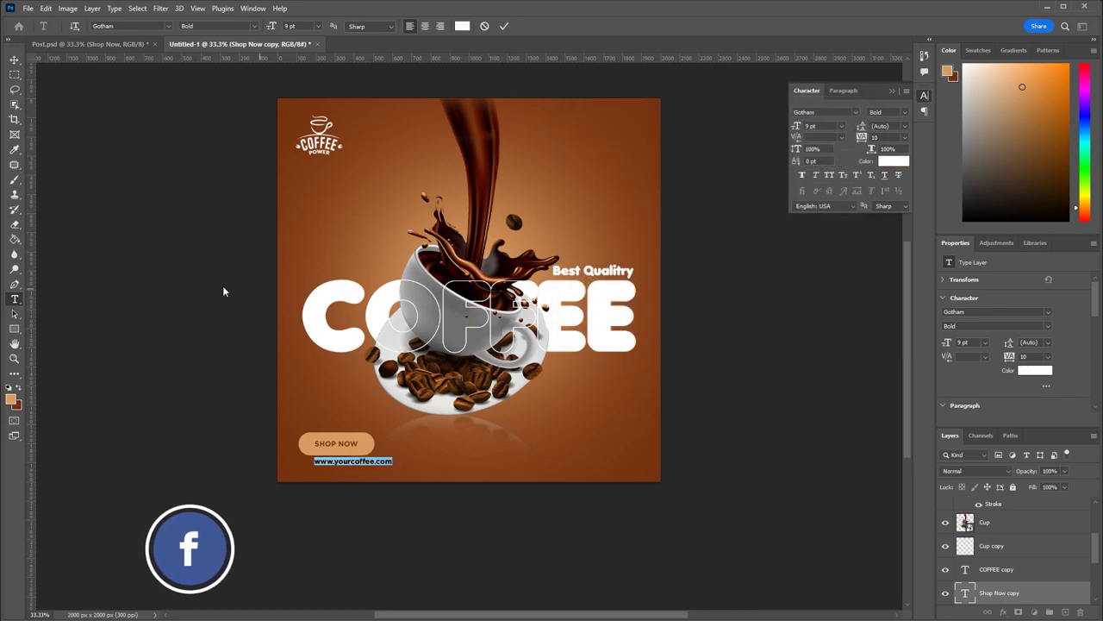
pyautogui.click(1045, 329)
pyautogui.click(977, 356)
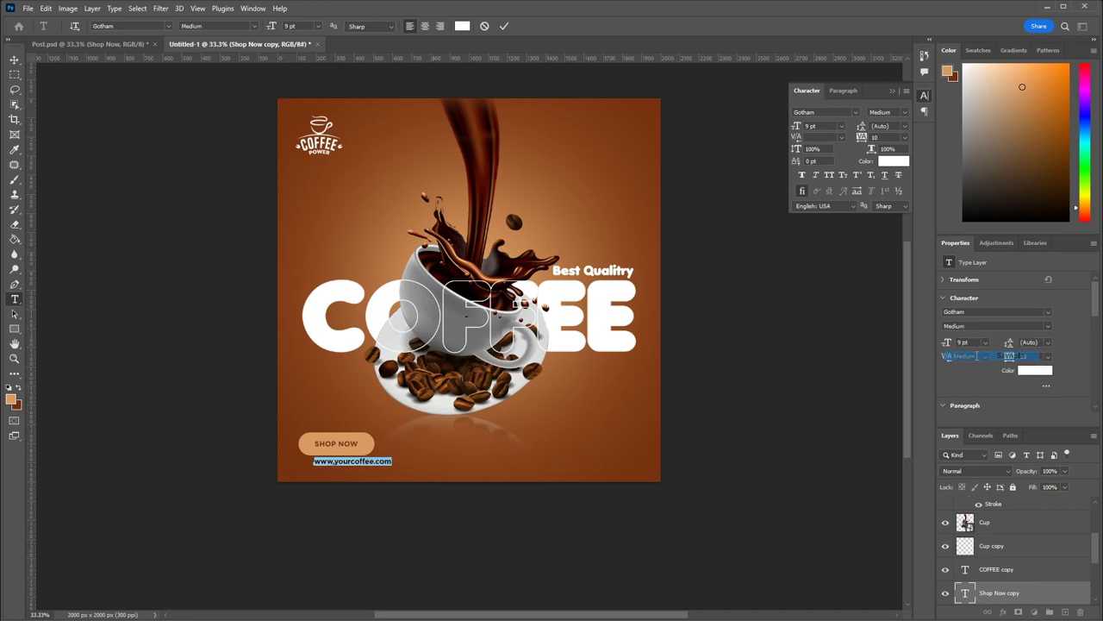
pyautogui.click(1047, 326)
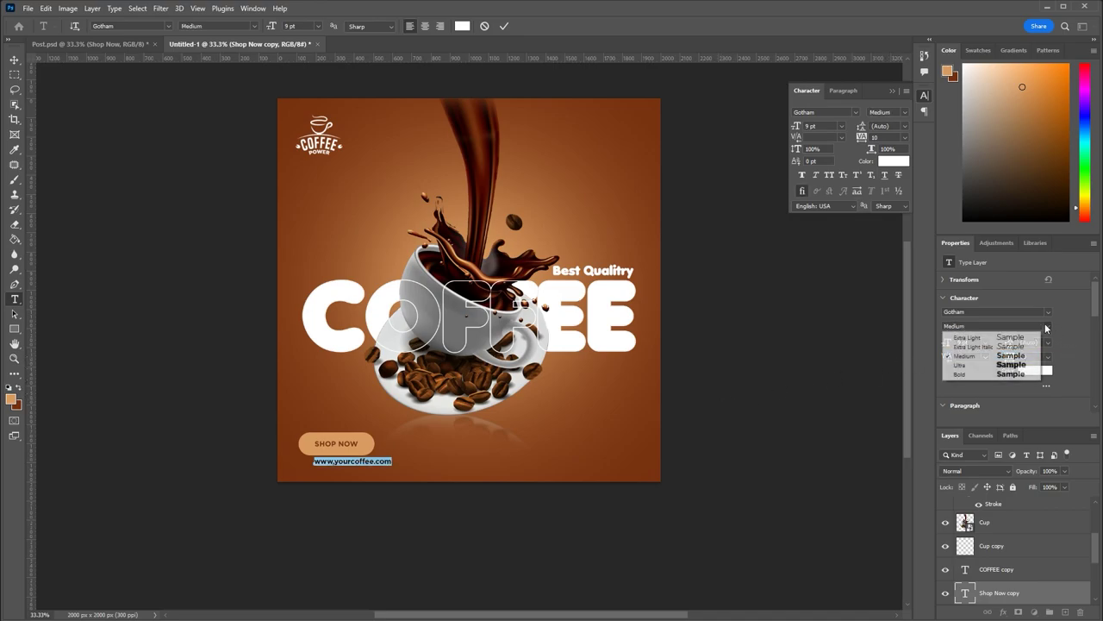
pyautogui.click(988, 343)
pyautogui.click(377, 465)
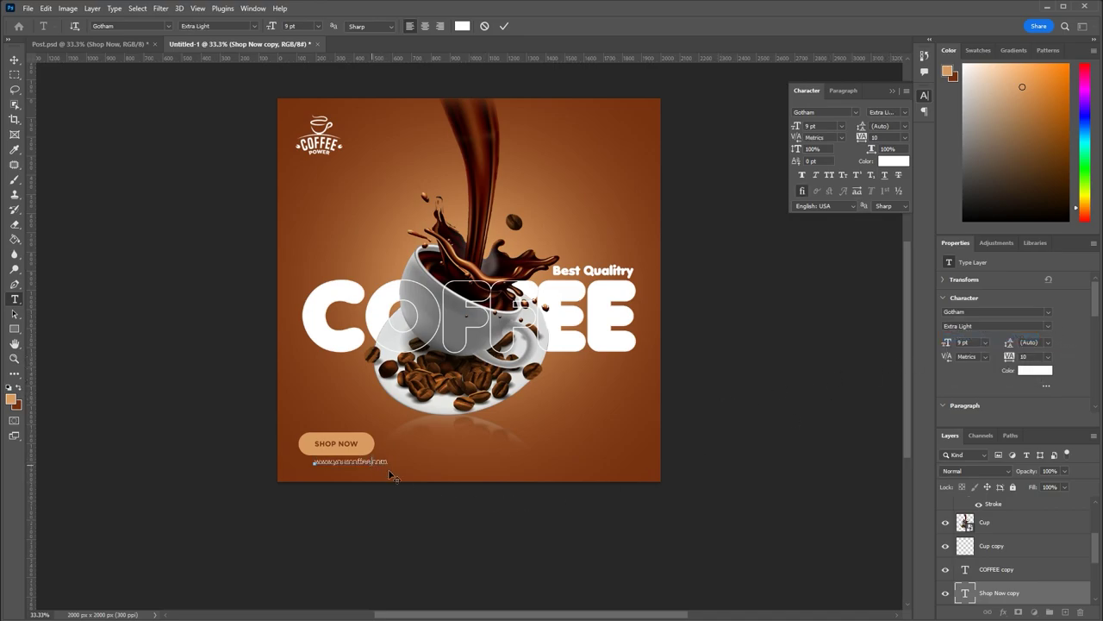
# Size the URL text to 11 pt and move it under the button
pyautogui.hotkey('ctrl', 'a')
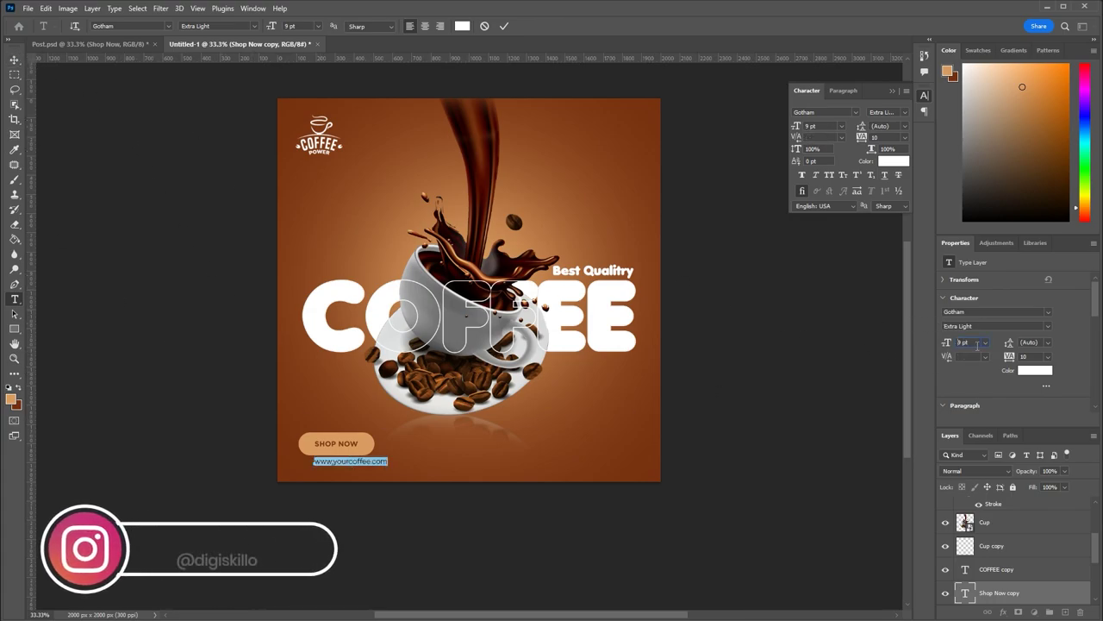
pyautogui.click(977, 343)
pyautogui.write('12')
pyautogui.press('Return')
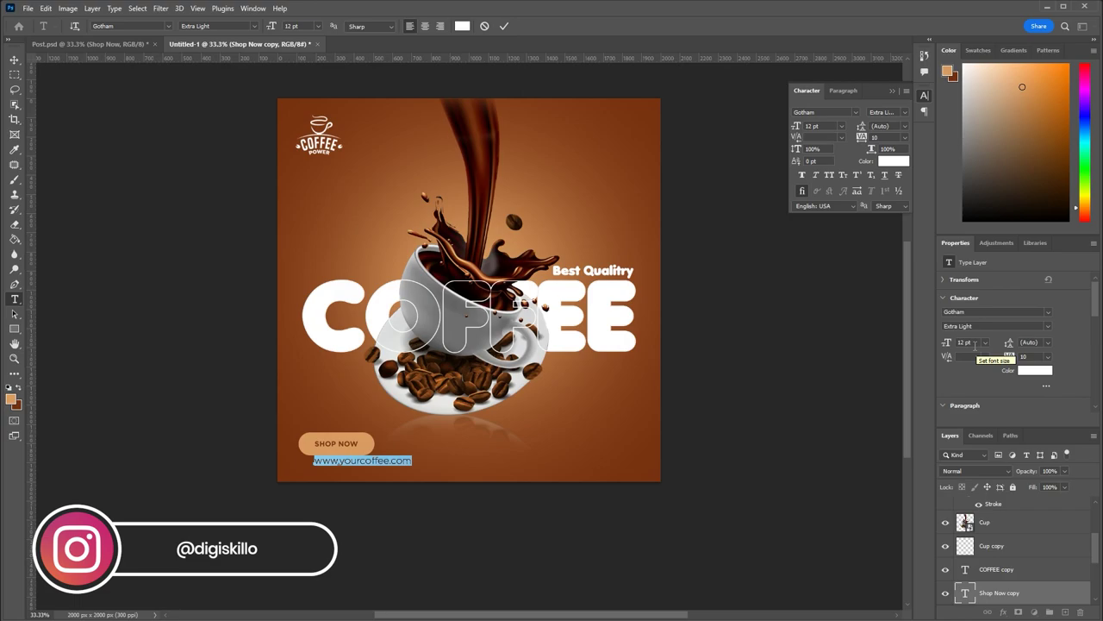
pyautogui.click(975, 343)
pyautogui.write('11')
pyautogui.press('Return')
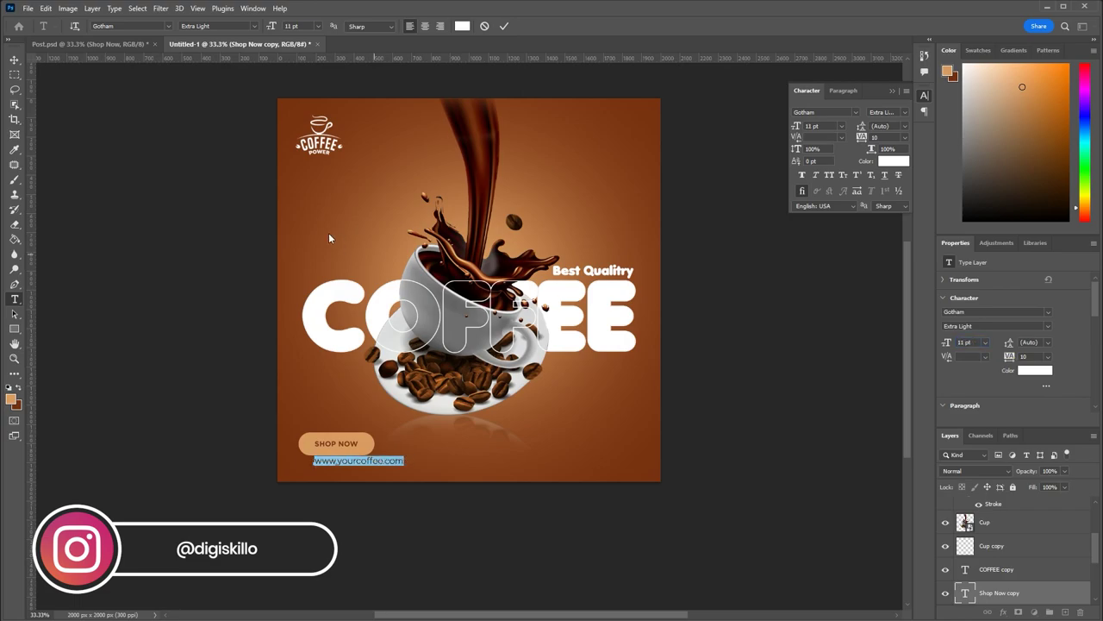
pyautogui.click(14, 59)
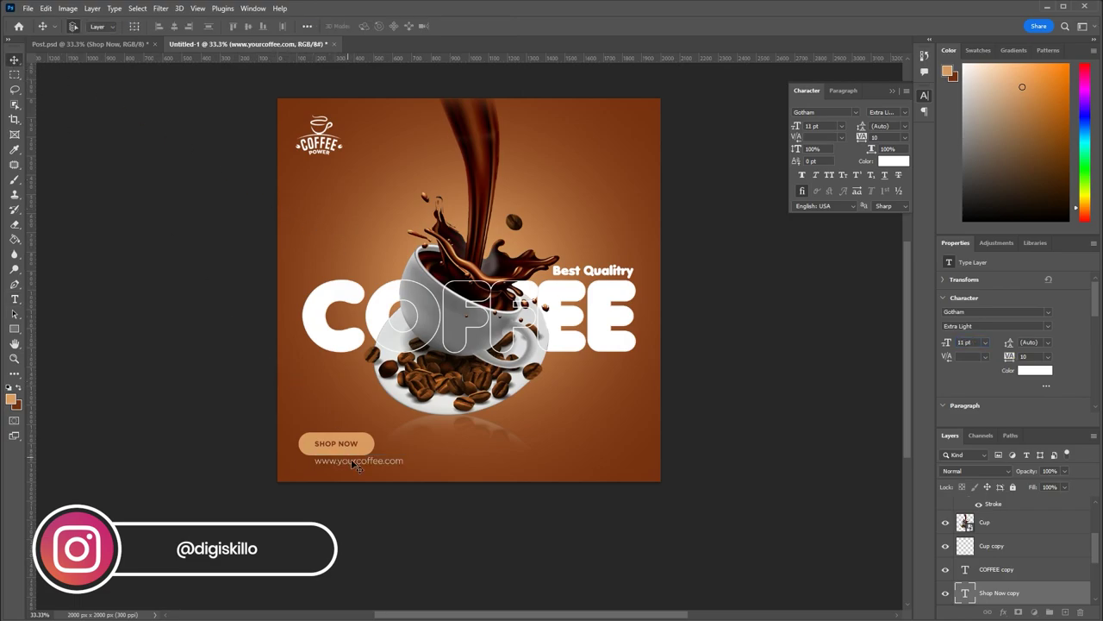
pyautogui.moveTo(346, 468); pyautogui.dragTo(338, 471)
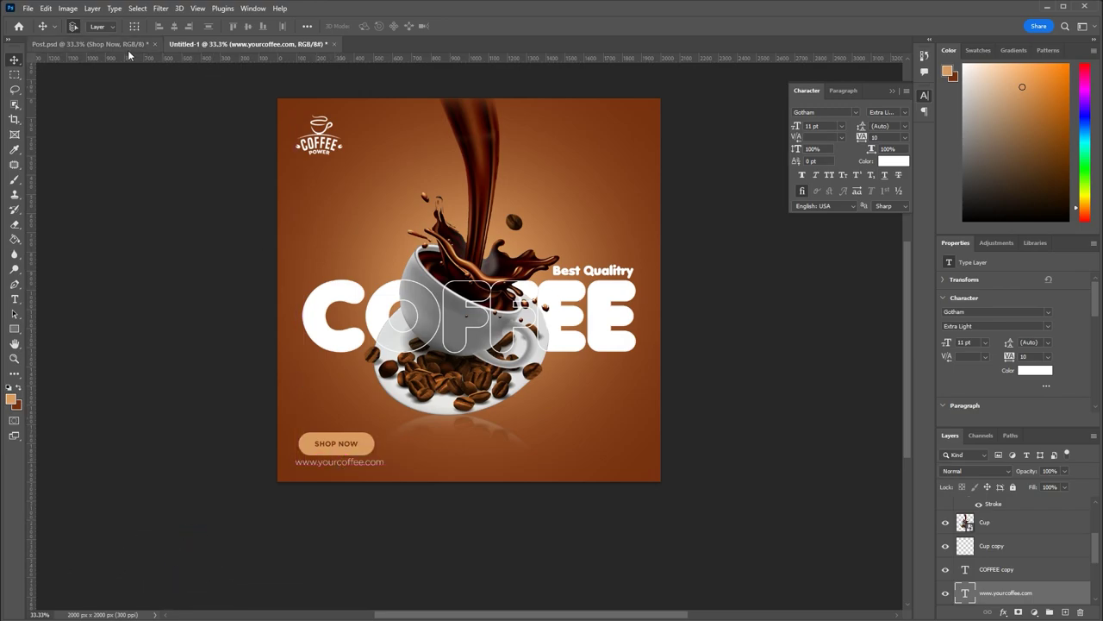
# After comparing with Post.psd, set the URL text to 9 pt Gotham Medium
pyautogui.hotkey('ctrl', 'Tab')
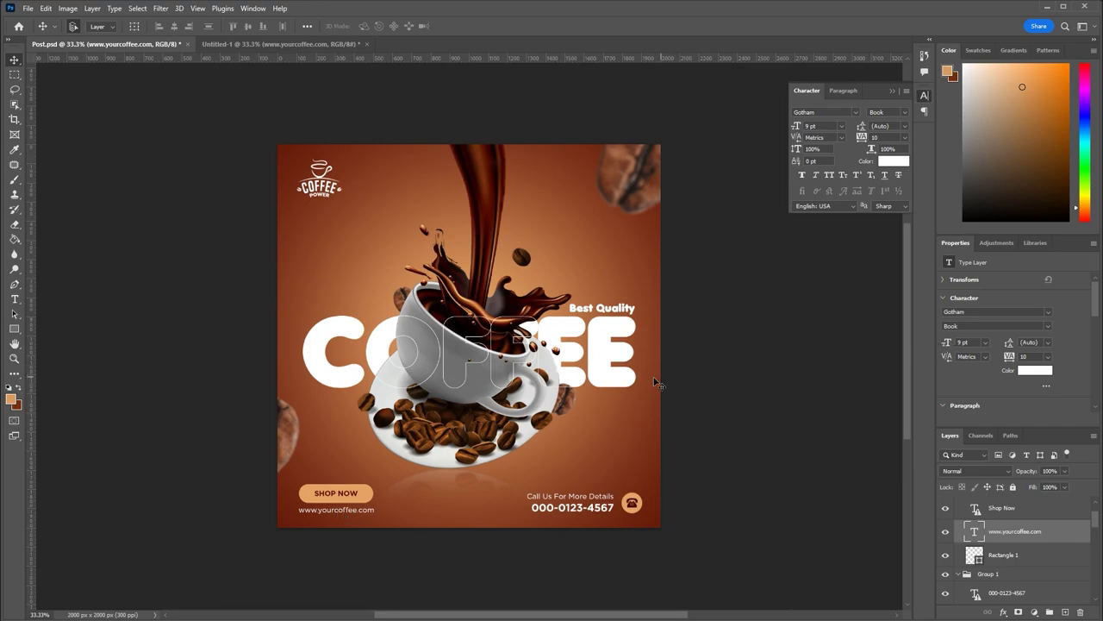
pyautogui.click(276, 44)
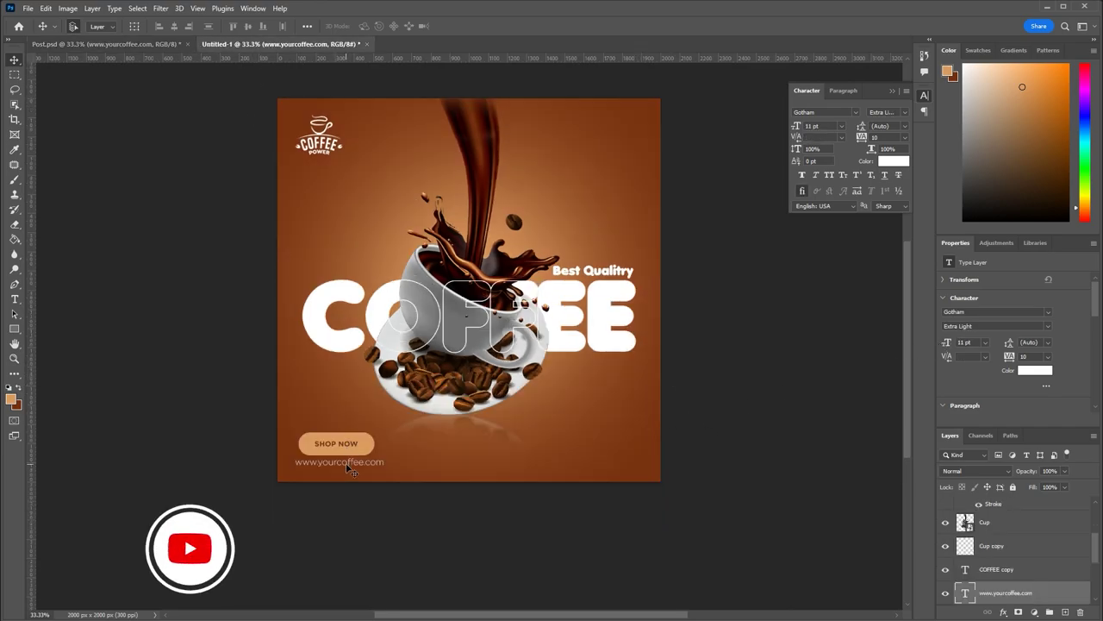
pyautogui.doubleClick(965, 342)
pyautogui.write('9')
pyautogui.press('Return')
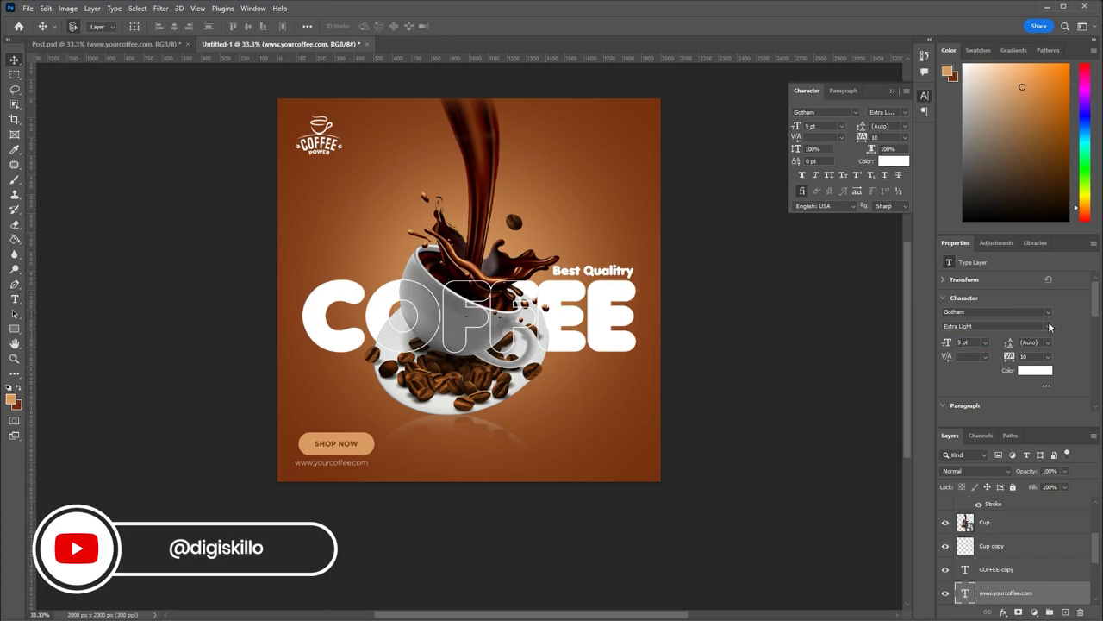
pyautogui.click(1050, 327)
pyautogui.click(961, 357)
pyautogui.hotkey('shift', 'Right')
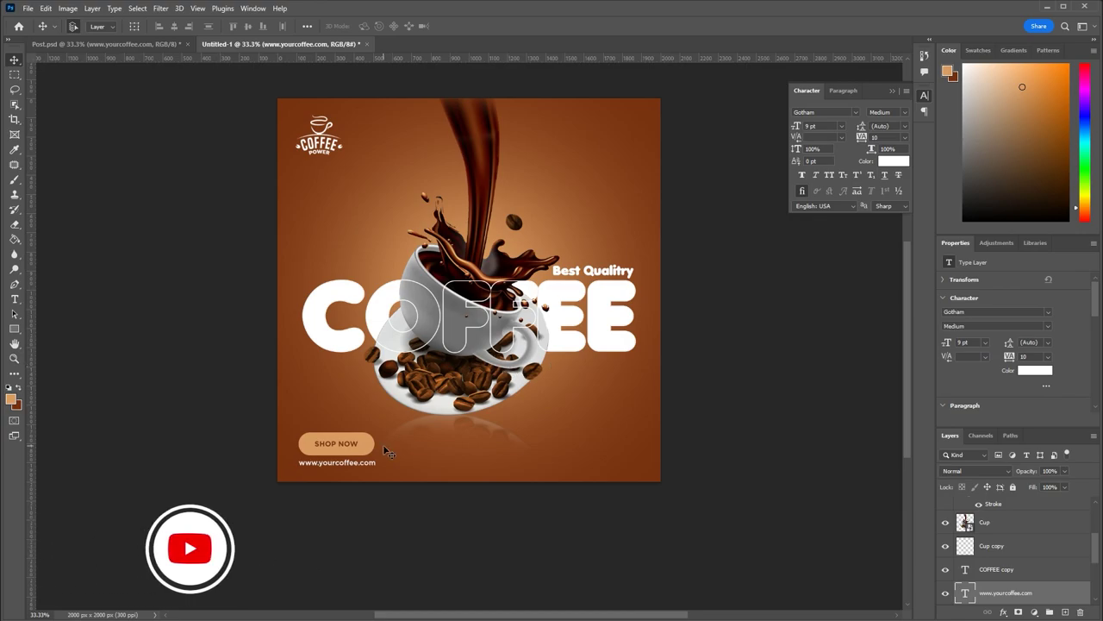
pyautogui.press('Right')
pyautogui.press('Right')
pyautogui.press('Right')
pyautogui.press('Right')
pyautogui.press('Right')
pyautogui.press('Right')
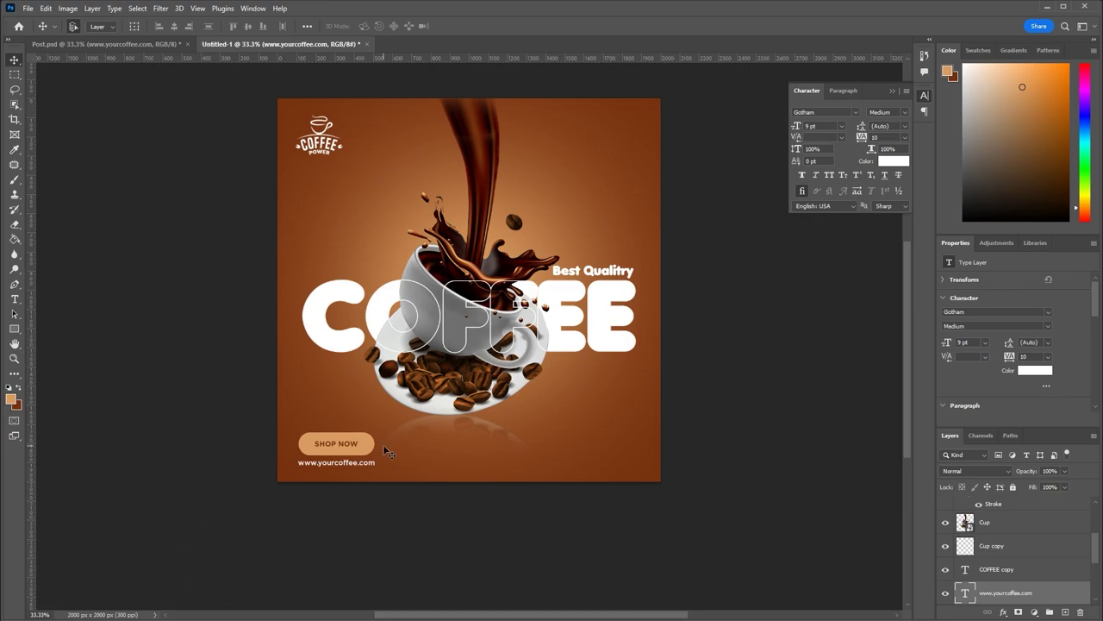
pyautogui.press('Down')
pyautogui.press('Down')
pyautogui.press('Down')
pyautogui.press('Up')
pyautogui.press('Up')
pyautogui.press('Up')
pyautogui.press('Up')
pyautogui.hotkey('ctrl', '+')
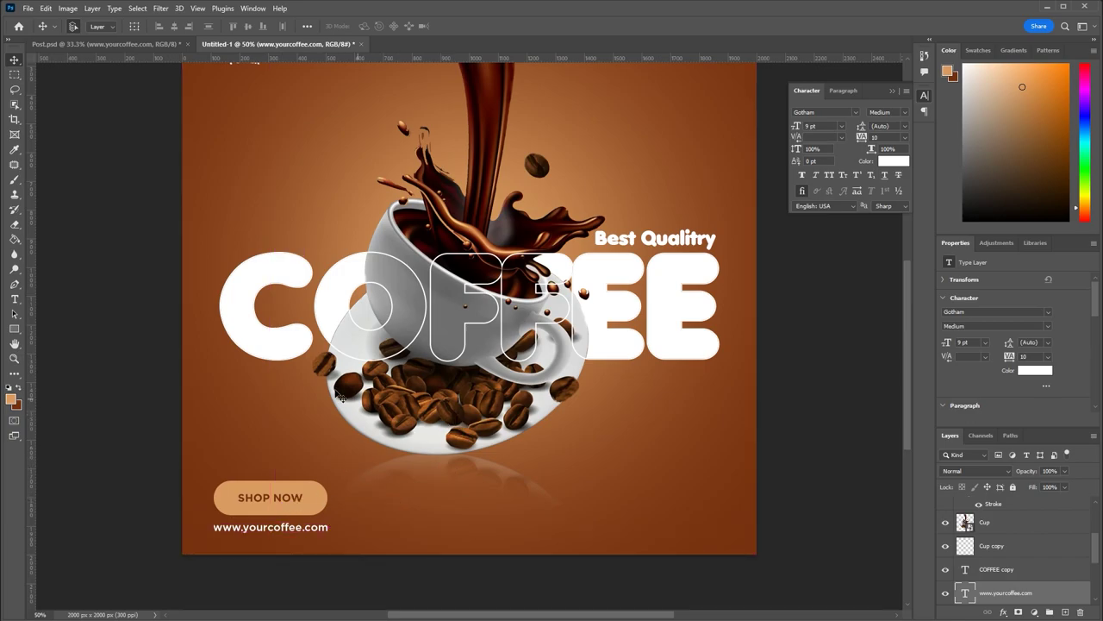
# Change the SHOP NOW label's font to Poppins Bold
pyautogui.moveTo(321, 362); pyautogui.dragTo(382, 397)
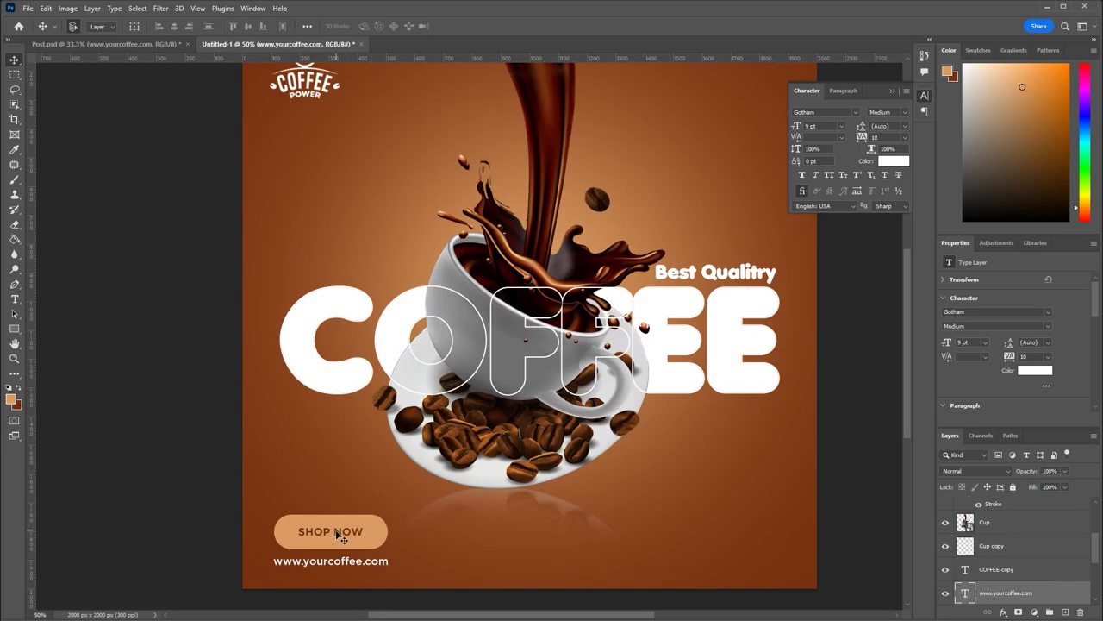
pyautogui.keyDown('ctrl'); pyautogui.click(342, 529); pyautogui.keyUp('ctrl')
pyautogui.keyDown('ctrl'); pyautogui.keyDown('shift'); pyautogui.click(346, 565); pyautogui.keyUp('shift'); pyautogui.keyUp('ctrl')
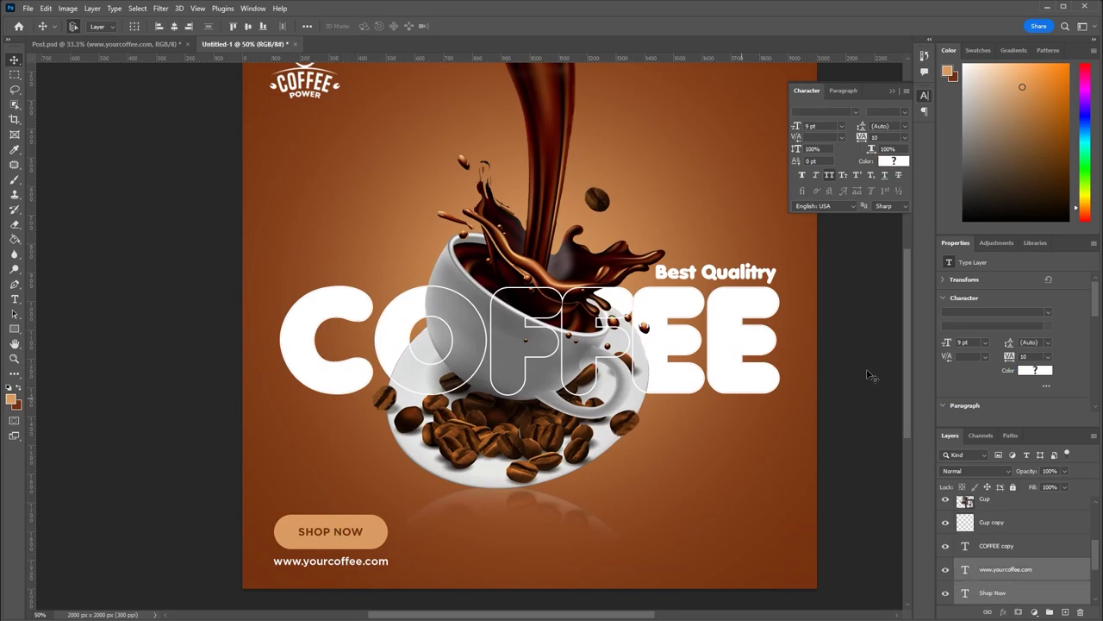
pyautogui.keyDown('ctrl'); pyautogui.click(354, 531); pyautogui.keyUp('ctrl')
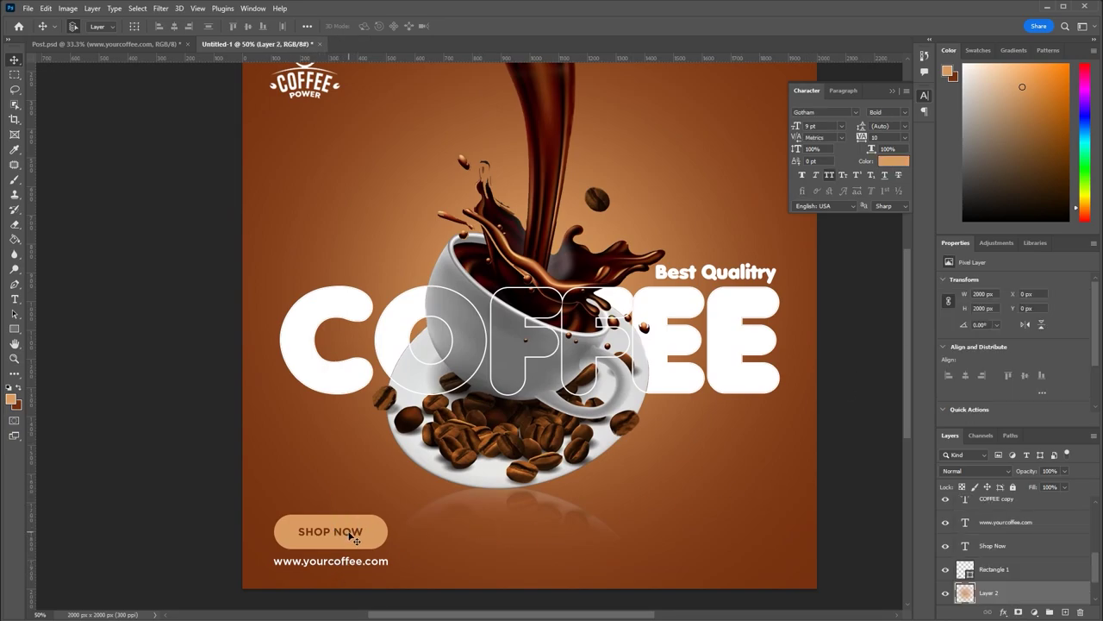
pyautogui.click(995, 314)
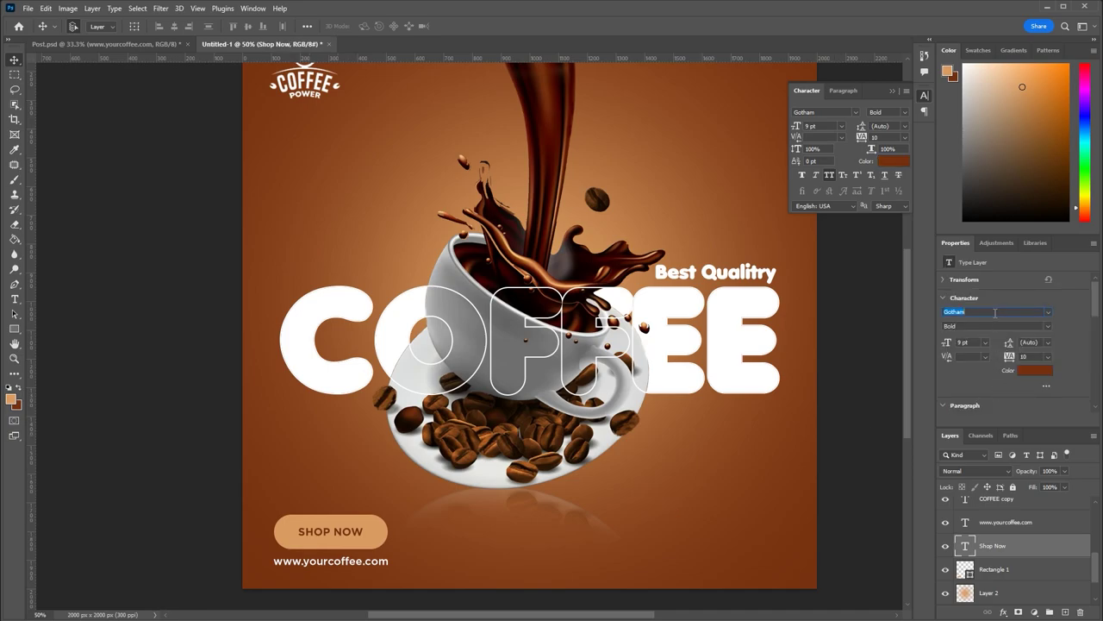
pyautogui.write('Poppins')
pyautogui.press('Return')
pyautogui.click(1048, 331)
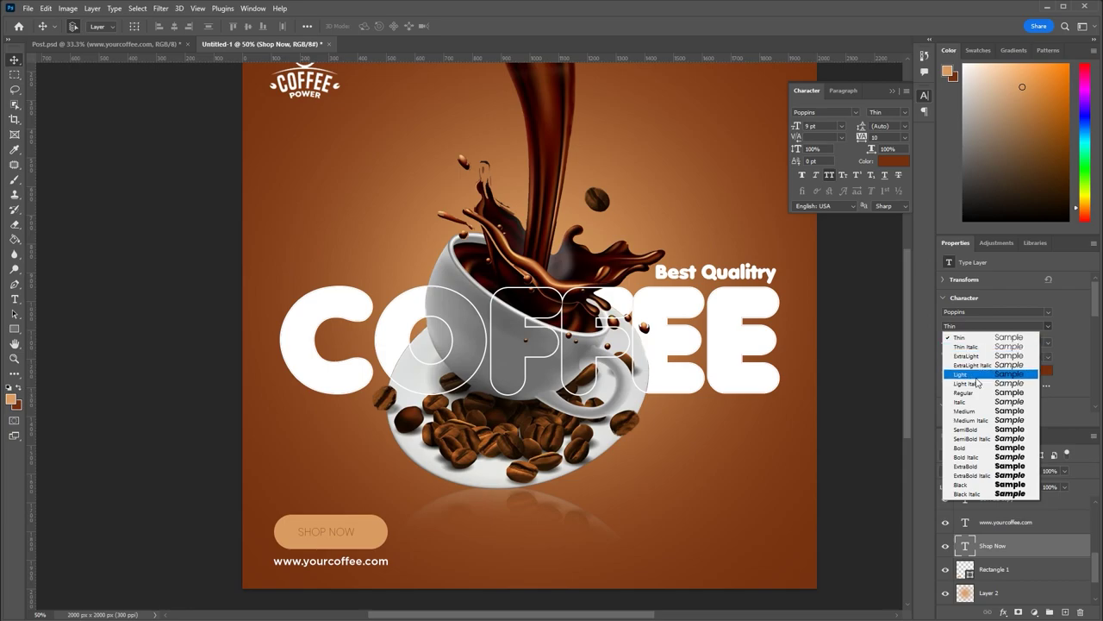
pyautogui.click(974, 428)
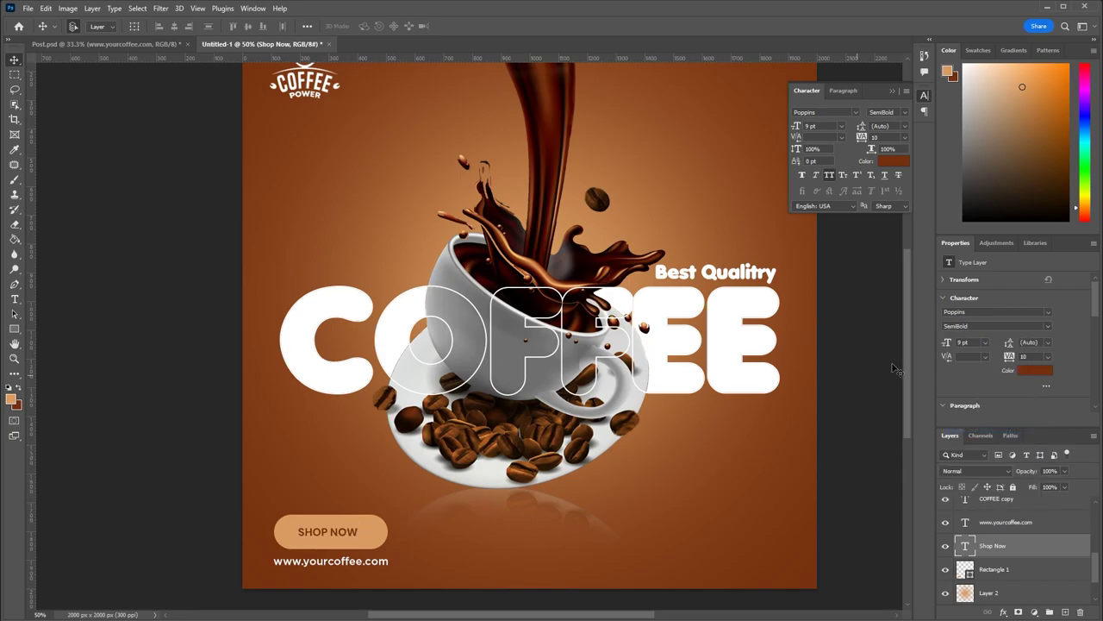
pyautogui.click(1048, 326)
pyautogui.click(979, 450)
# Set SHOP NOW to 11 pt and centre it horizontally and vertically on the button
pyautogui.click(986, 343)
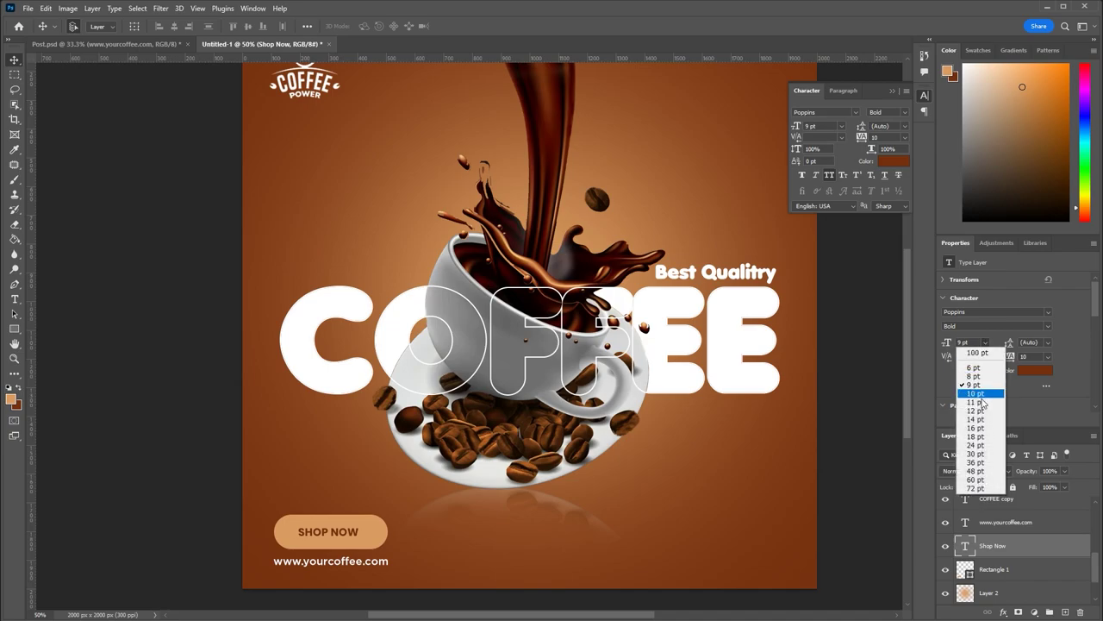
pyautogui.click(983, 402)
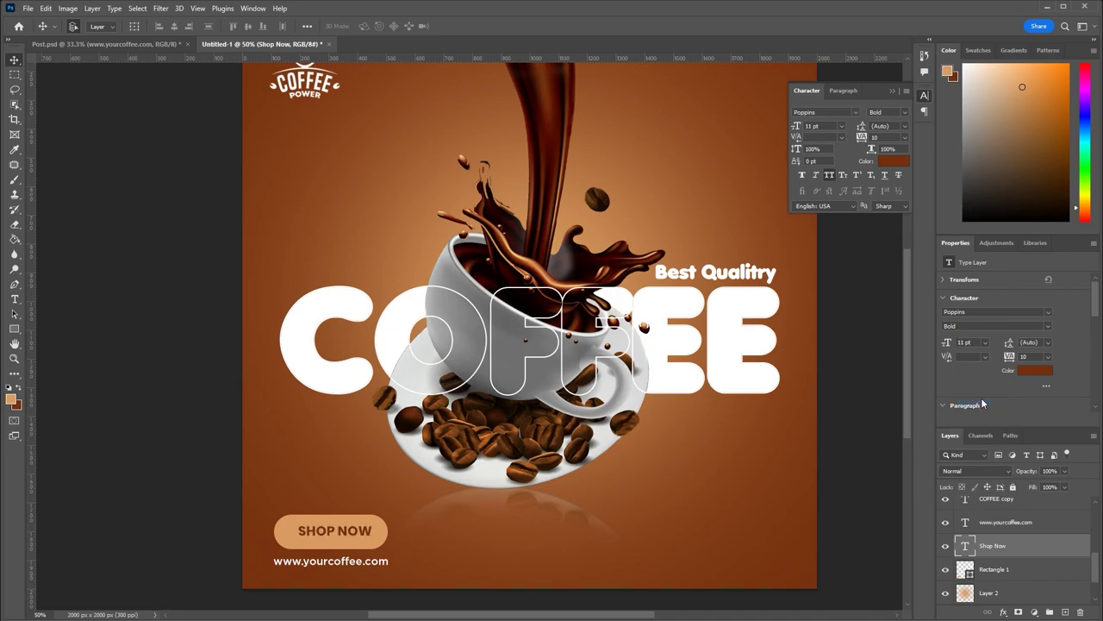
pyautogui.keyDown('shift'); pyautogui.click(293, 517); pyautogui.keyUp('shift')
pyautogui.click(173, 26)
pyautogui.click(252, 28)
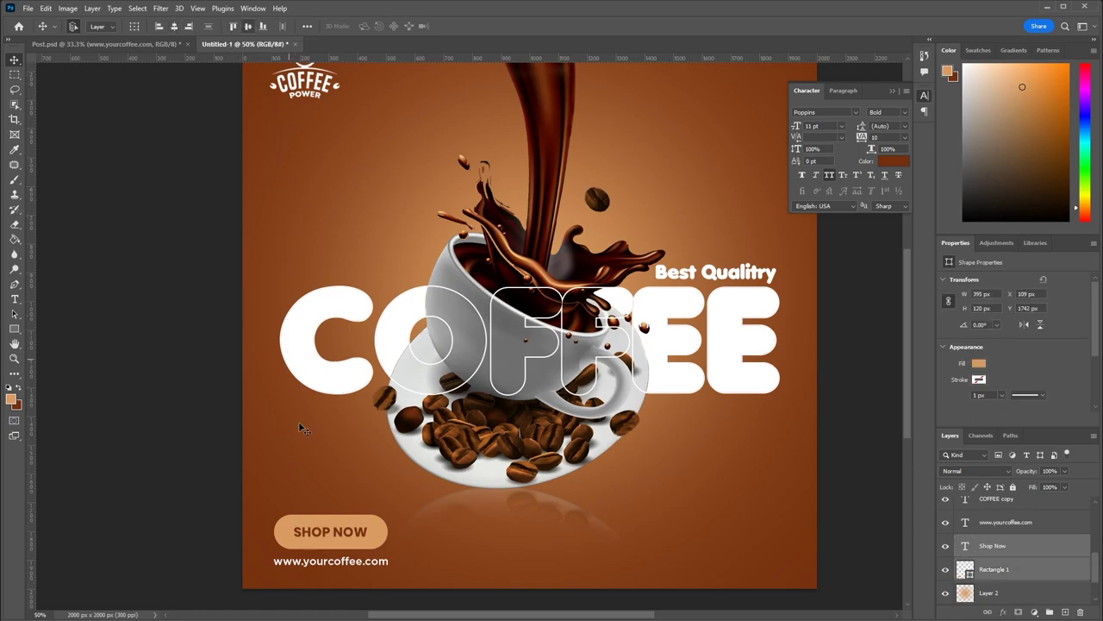
pyautogui.click(359, 470)
# Reduce SHOP NOW to 10 pt, recentre it on Rectangle 1, then select the URL layer
pyautogui.click(342, 540)
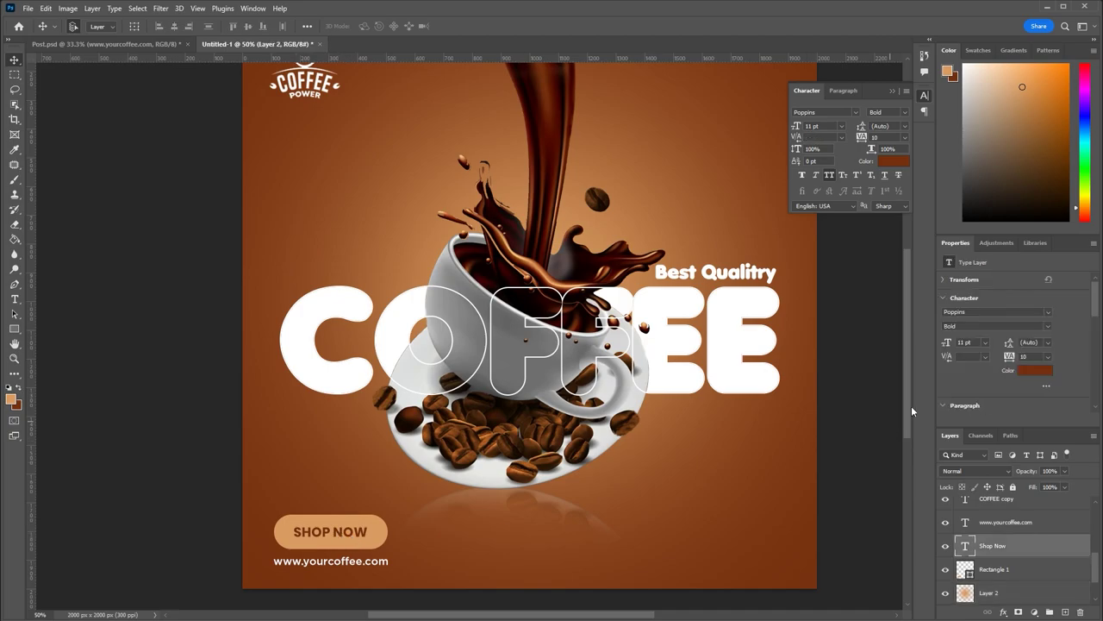
pyautogui.click(987, 342)
pyautogui.click(978, 394)
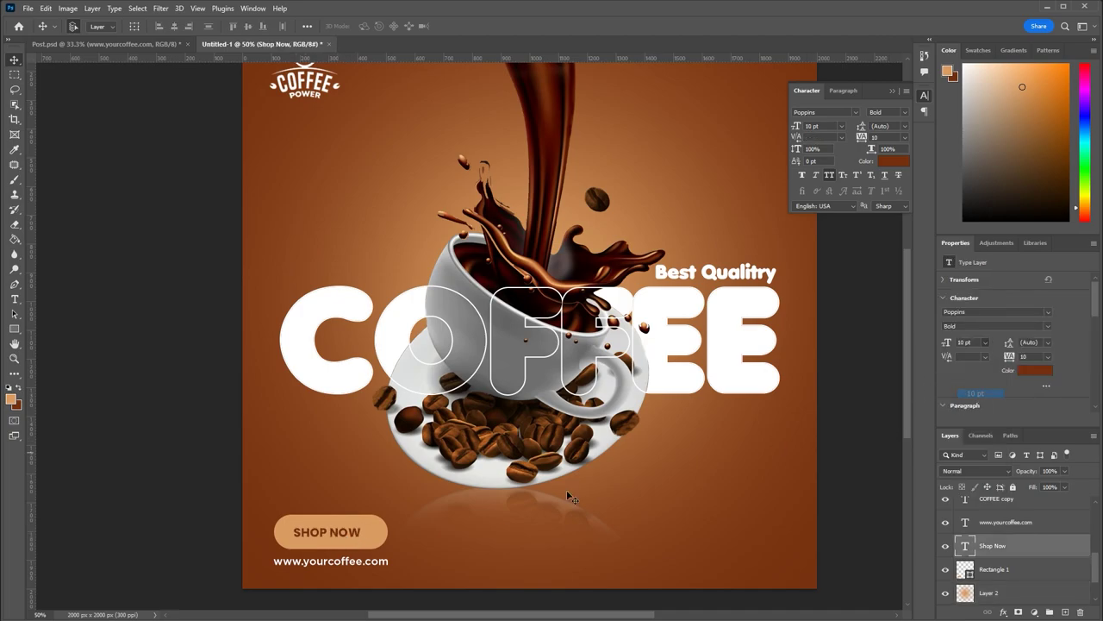
pyautogui.keyDown('shift'); pyautogui.click(369, 530); pyautogui.keyUp('shift')
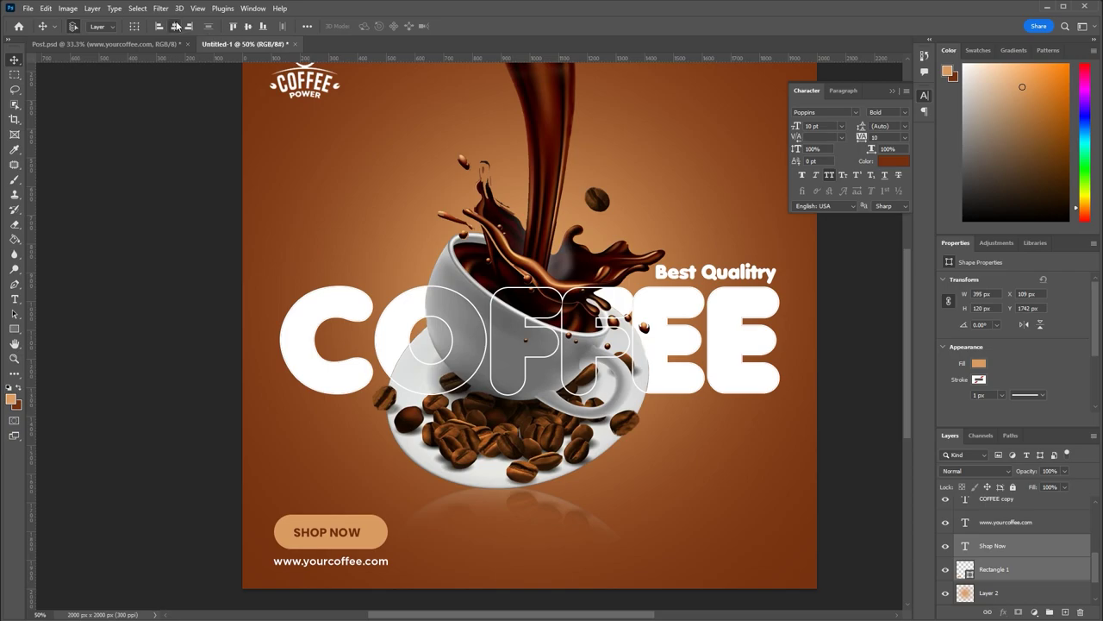
pyautogui.click(174, 25)
pyautogui.click(247, 26)
pyautogui.click(332, 493)
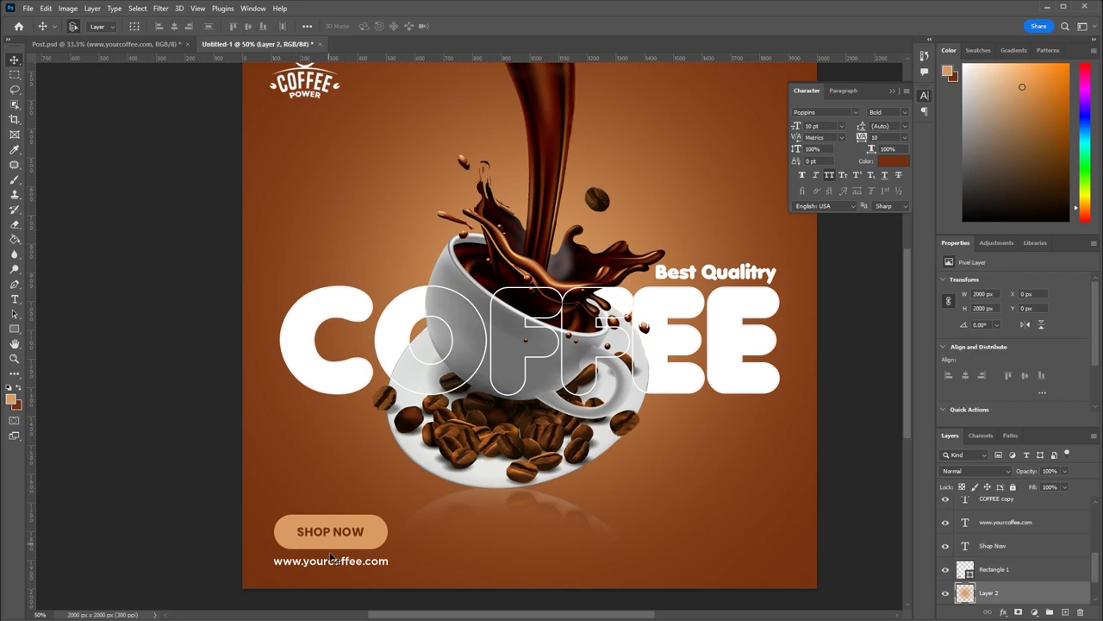
pyautogui.click(334, 560)
pyautogui.click(979, 315)
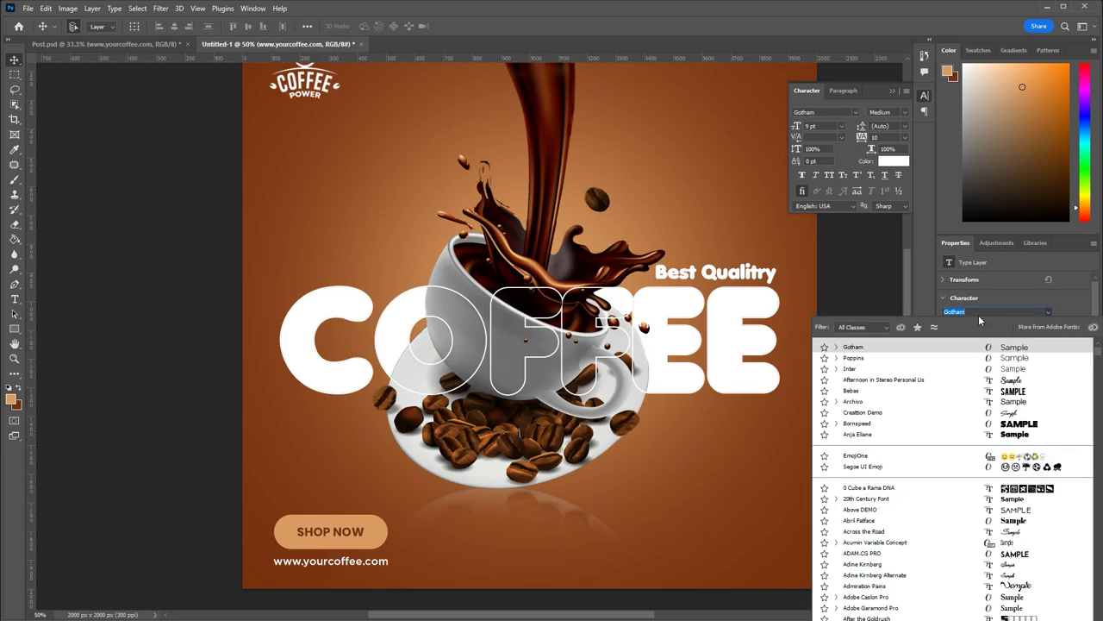
pyautogui.write('popp')
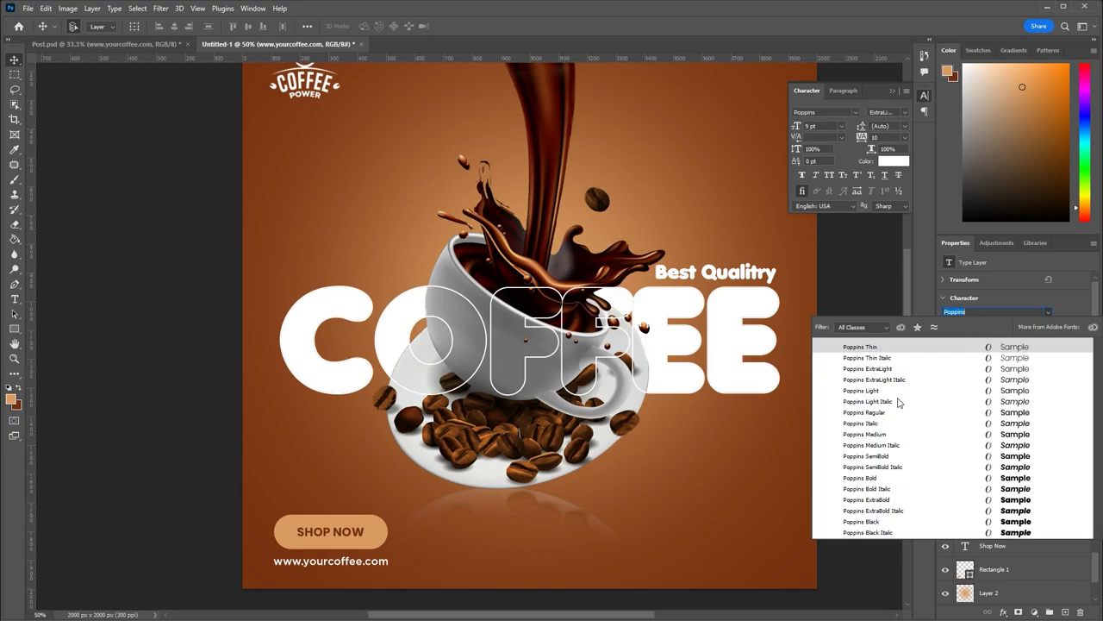
pyautogui.click(871, 412)
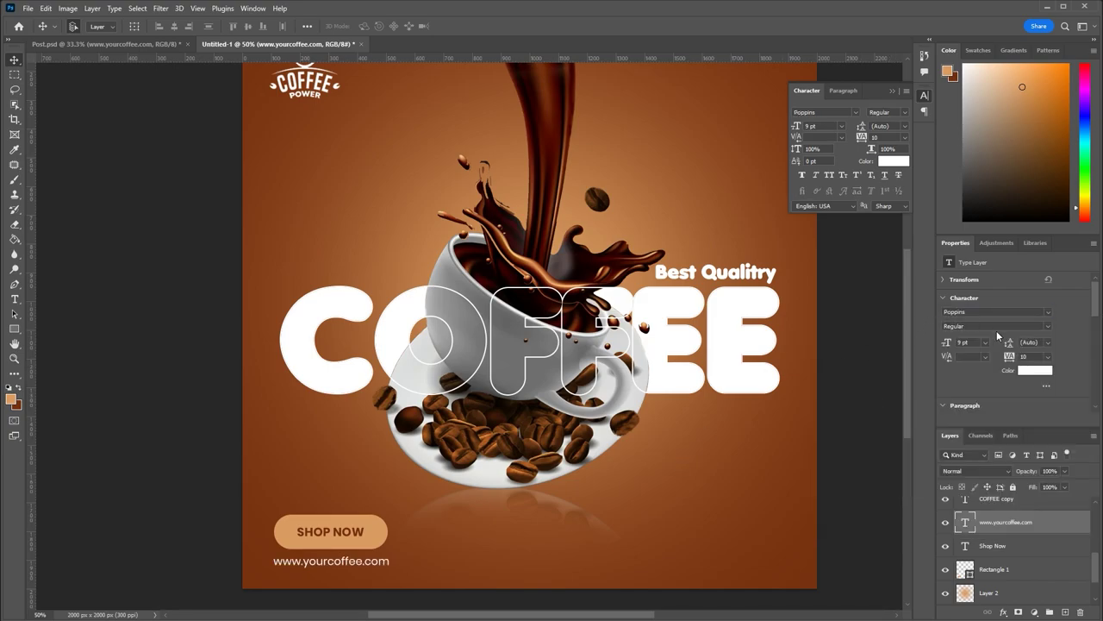
pyautogui.click(986, 343)
pyautogui.click(976, 388)
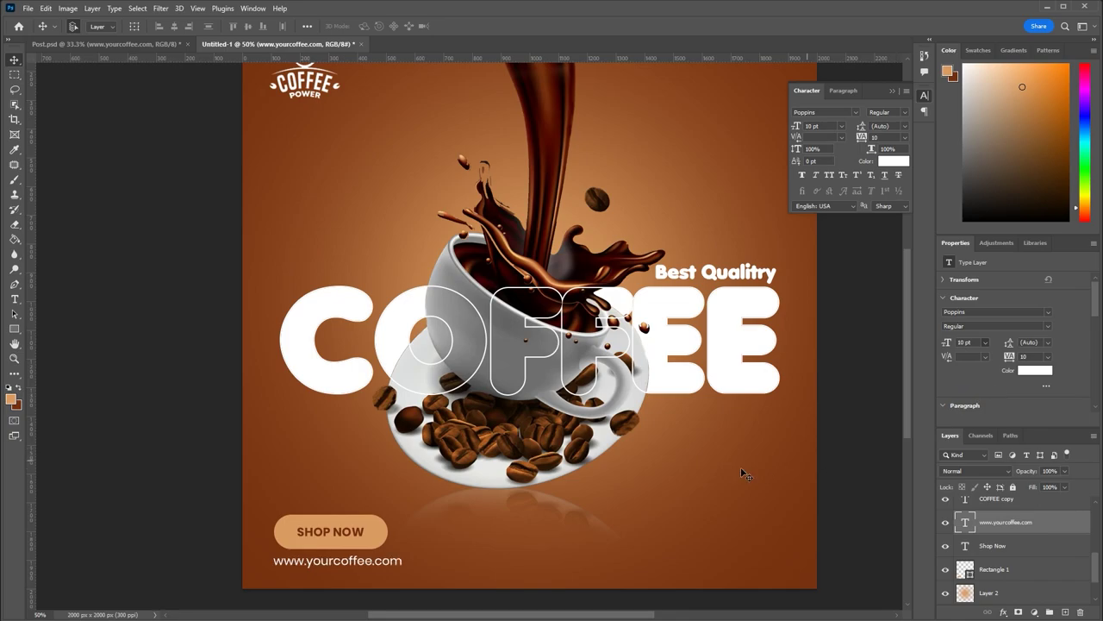
# Shift the button shape slightly right and recentre SHOP NOW horizontally on it
pyautogui.click(380, 541)
pyautogui.moveTo(380, 540); pyautogui.dragTo(387, 541)
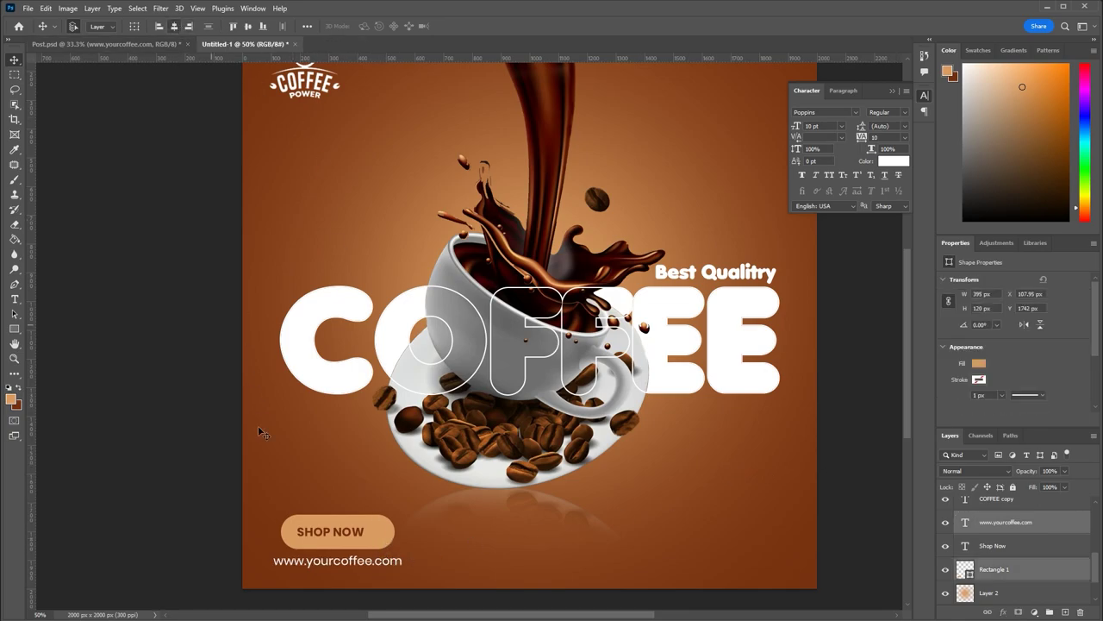
pyautogui.click(323, 533)
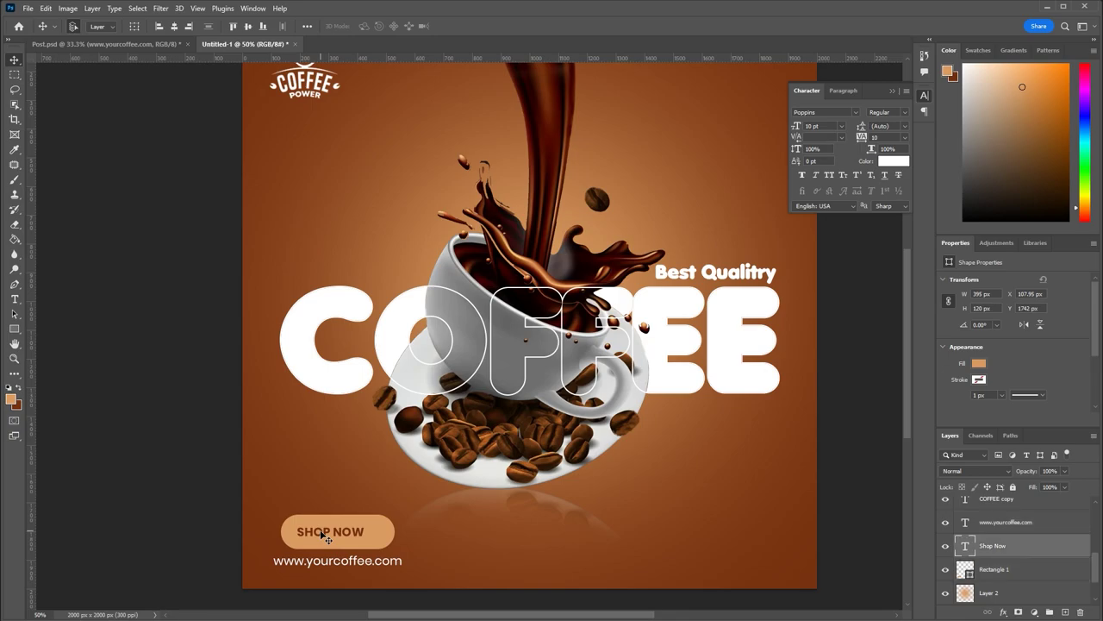
pyautogui.keyDown('shift'); pyautogui.click(374, 540); pyautogui.keyUp('shift')
pyautogui.click(173, 25)
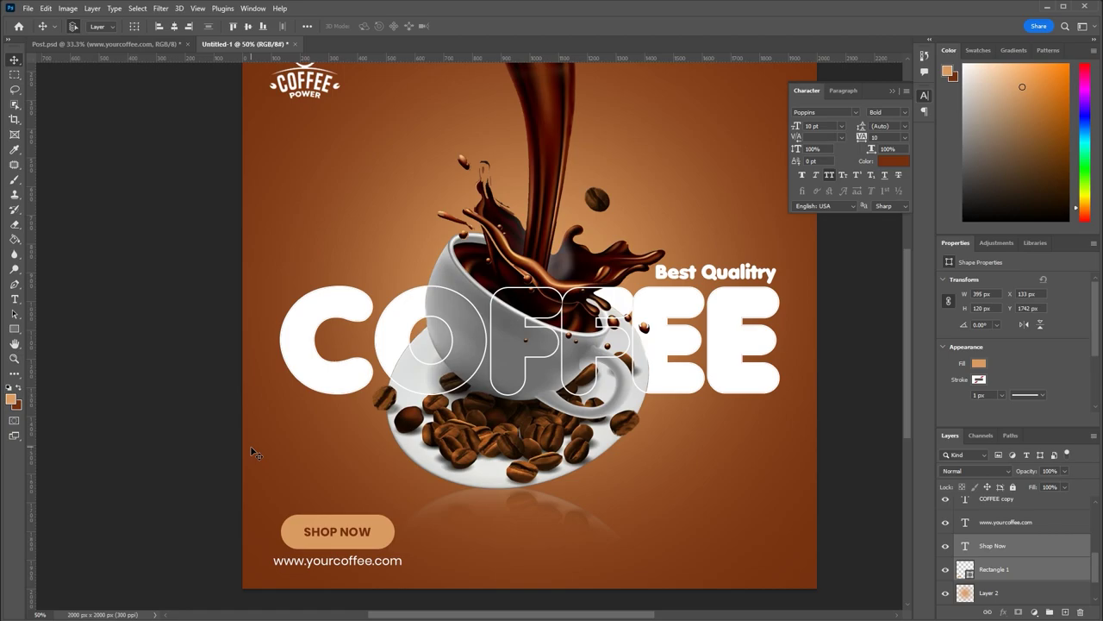
pyautogui.hotkey('ctrl', '-')
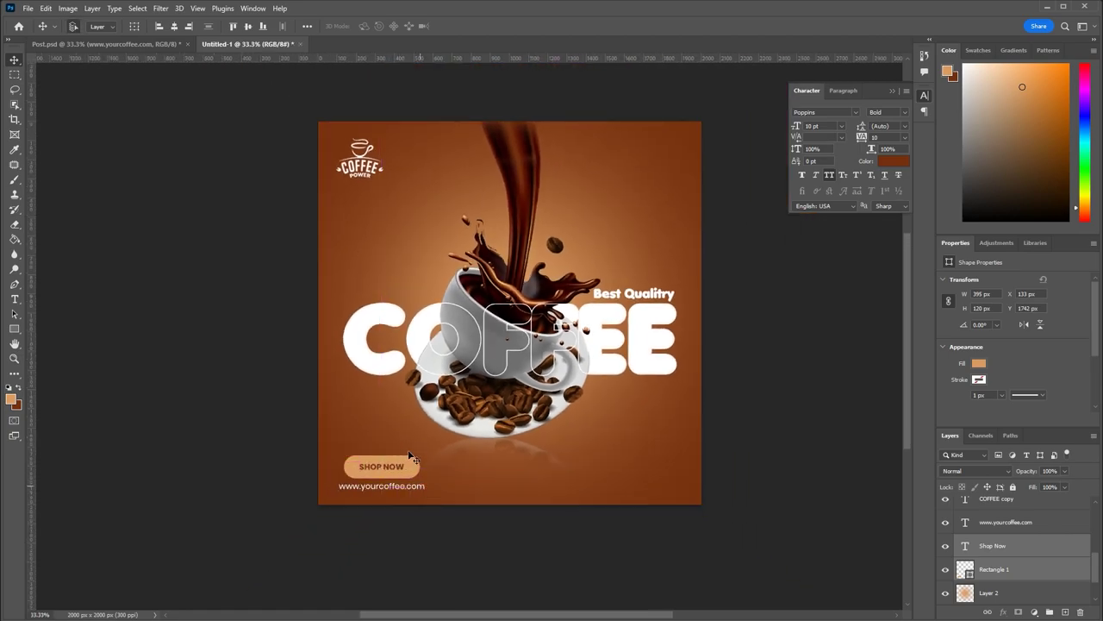
# Free-transform the button shape down from its top edge to about 91 px high
pyautogui.click(143, 44)
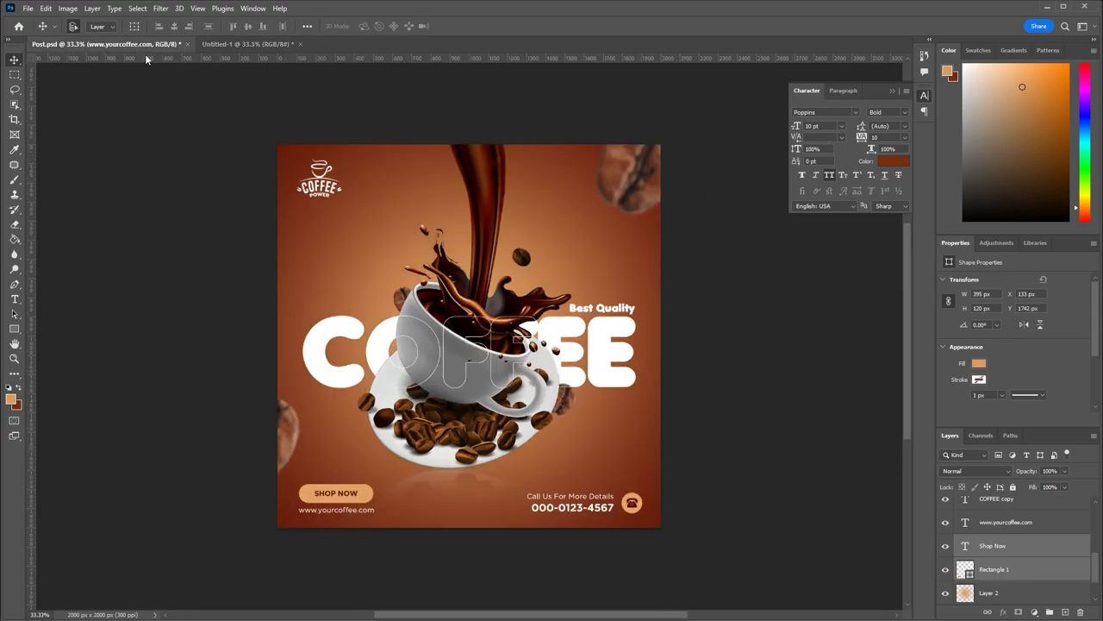
pyautogui.click(253, 45)
pyautogui.click(409, 464)
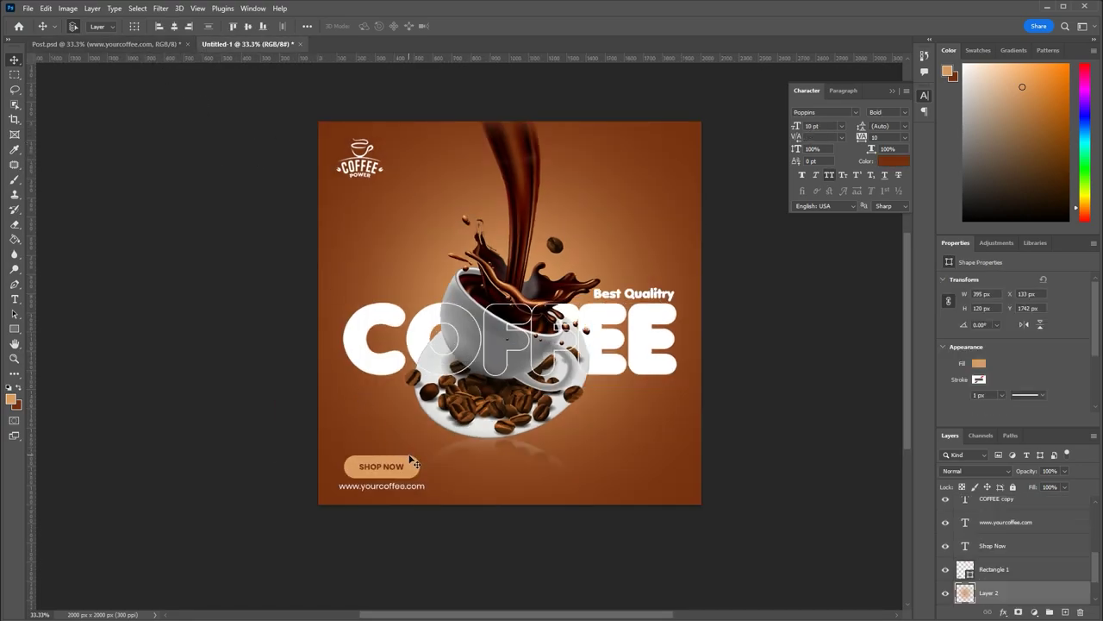
pyautogui.hotkey('ctrl', 't')
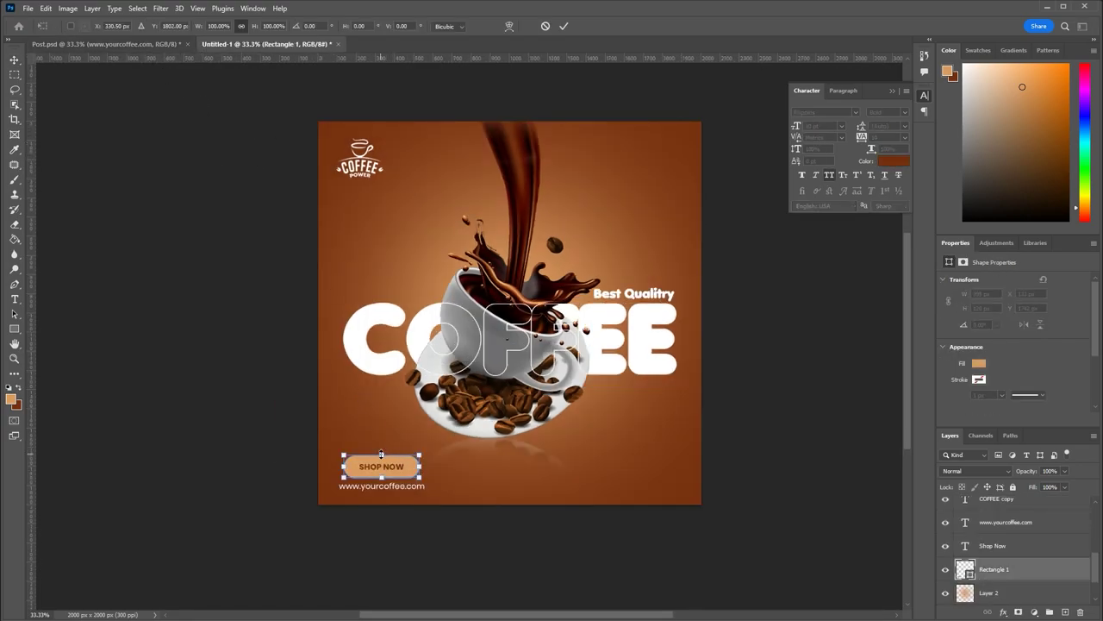
pyautogui.moveTo(381, 454); pyautogui.dragTo(381, 456)
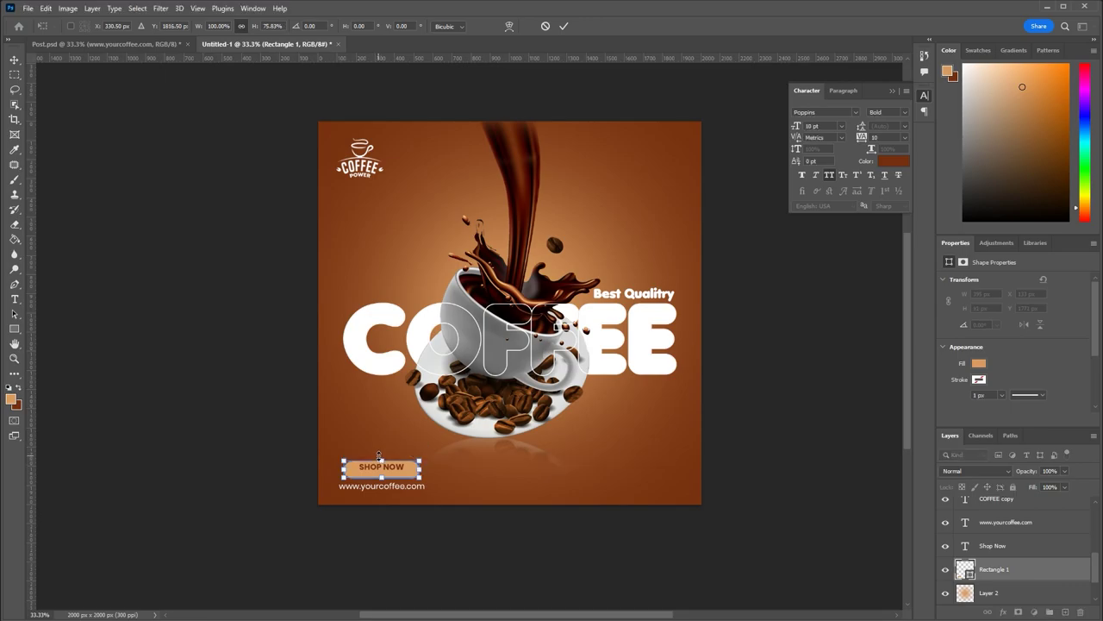
pyautogui.hotkey('ctrl', '+')
pyautogui.moveTo(359, 464); pyautogui.dragTo(431, 308)
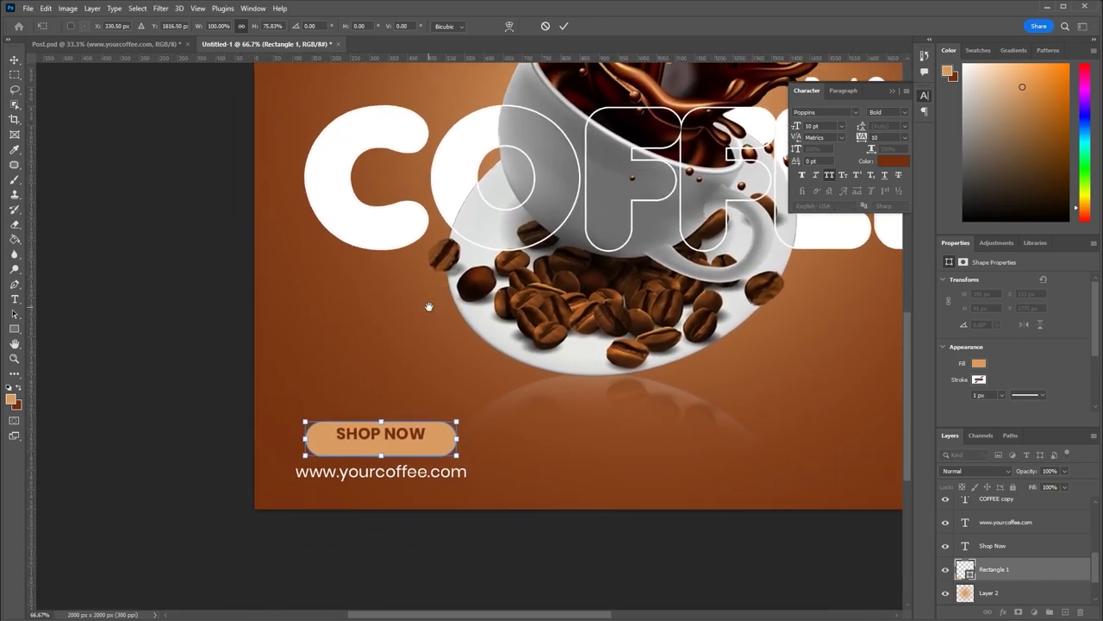
pyautogui.moveTo(381, 421); pyautogui.dragTo(381, 419)
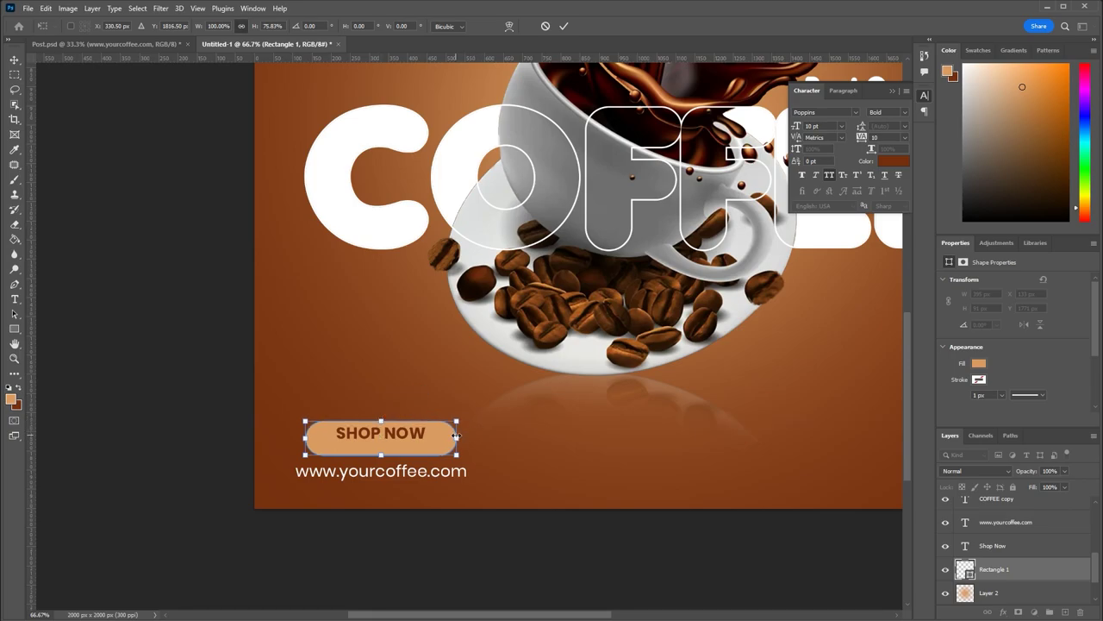
pyautogui.press('Return')
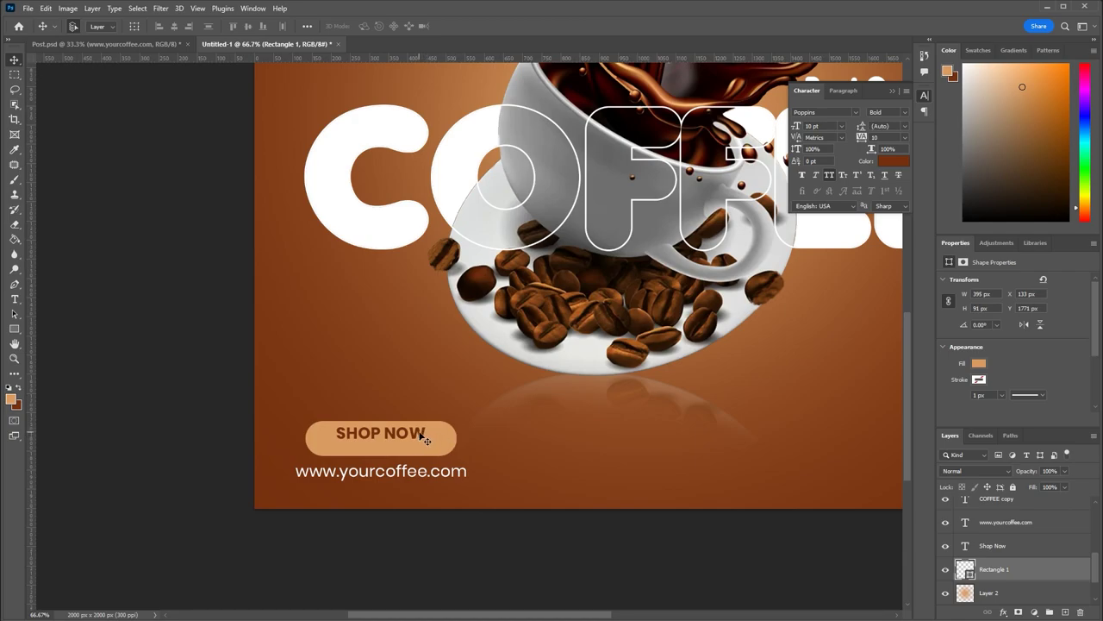
# Centre SHOP NOW vertically on the shorter button and bring up Post.psd to compare
pyautogui.keyDown('shift'); pyautogui.click(424, 440); pyautogui.keyUp('shift')
pyautogui.click(249, 26)
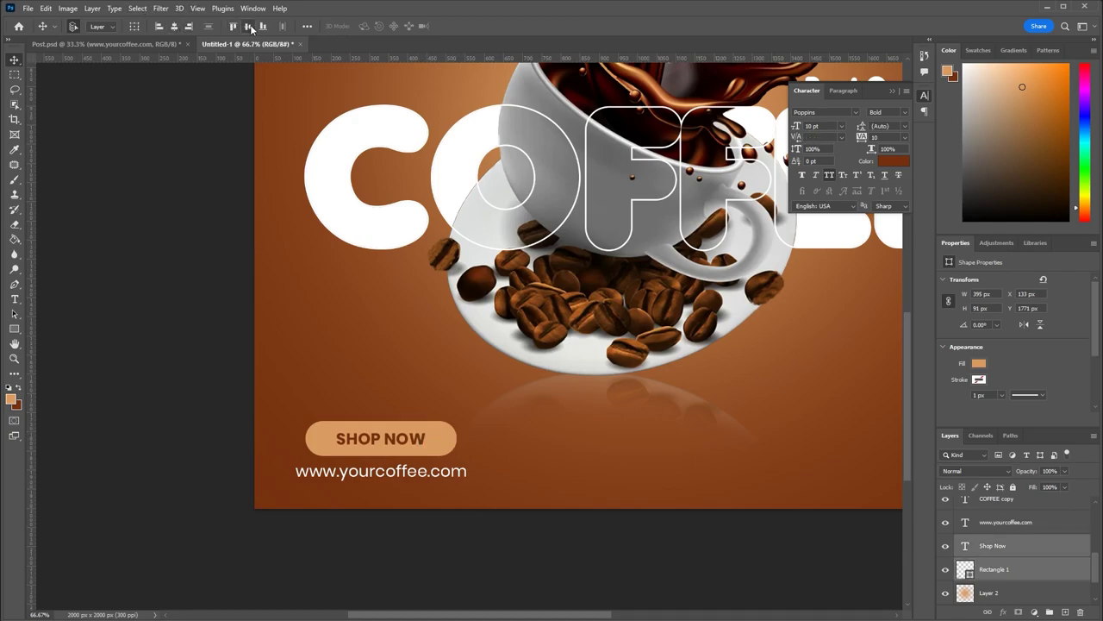
pyautogui.click(320, 320)
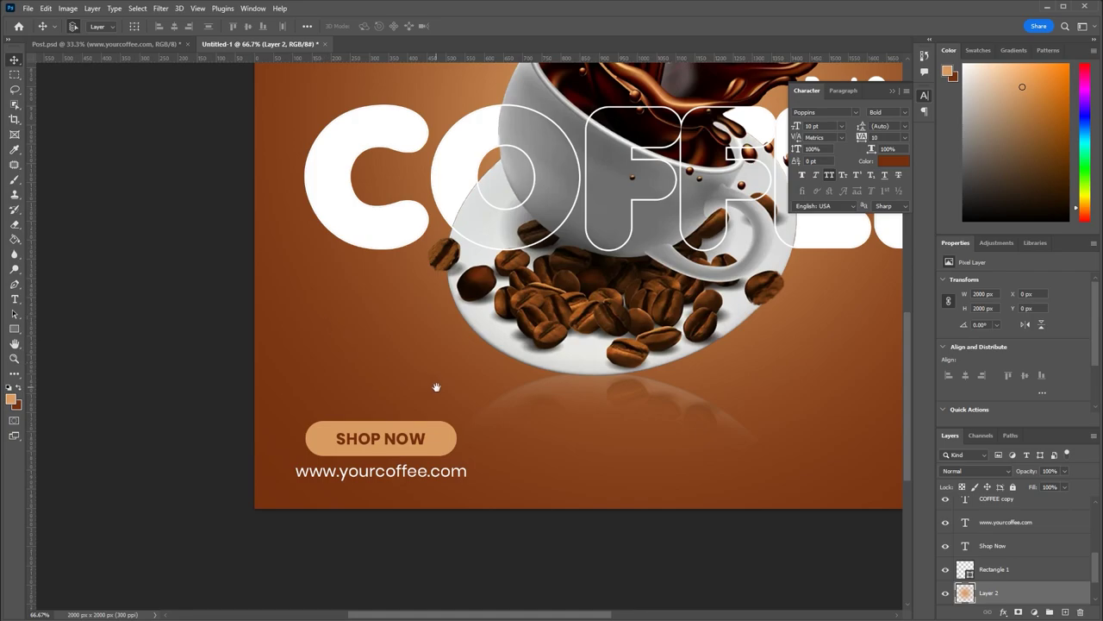
pyautogui.moveTo(436, 387); pyautogui.dragTo(222, 412)
pyautogui.click(104, 44)
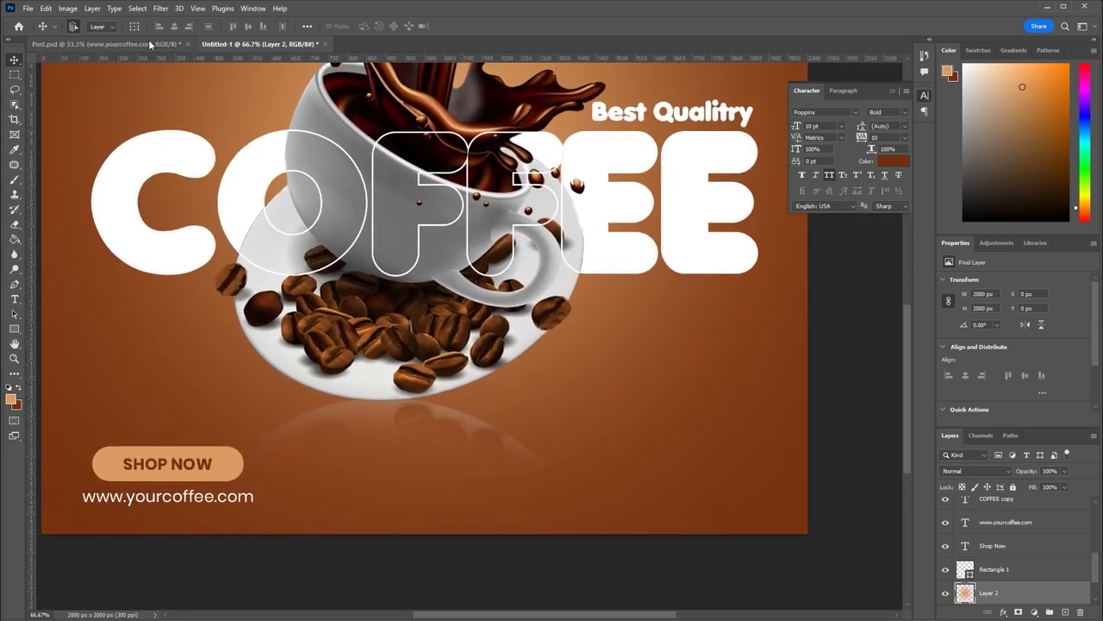
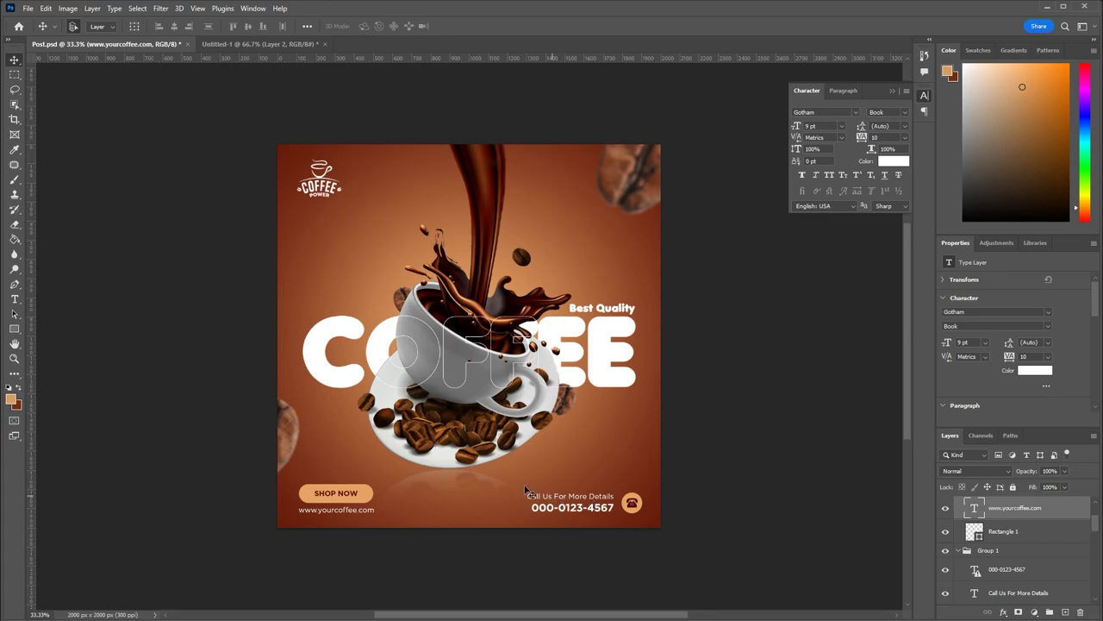
# In Untitled-1, Alt-drag a copy of the website text to the bottom right
pyautogui.click(274, 46)
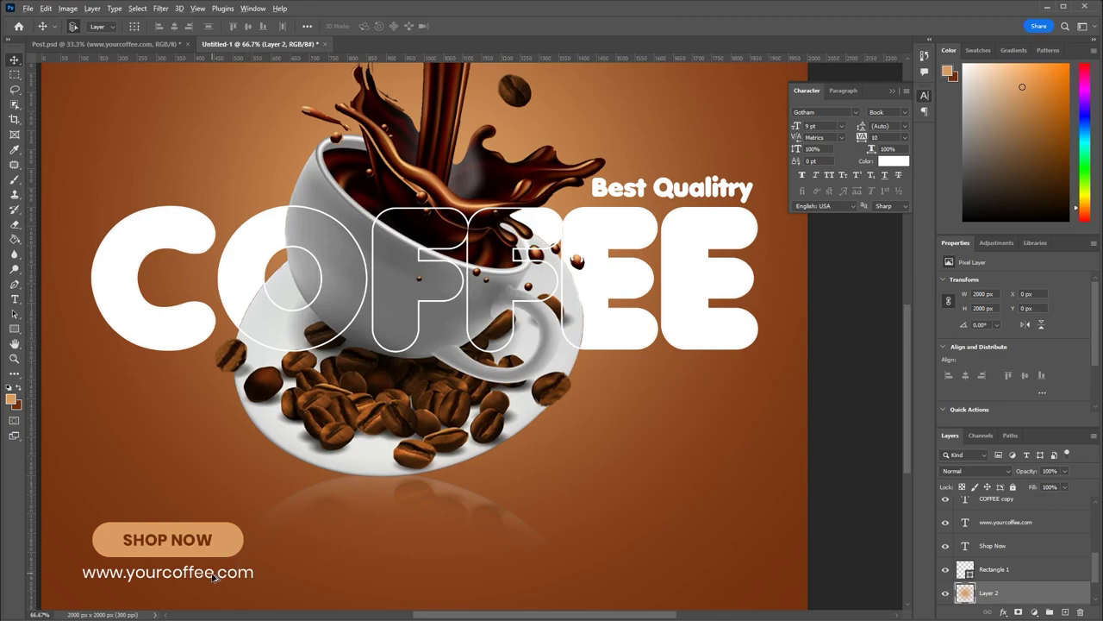
pyautogui.moveTo(211, 576); pyautogui.dragTo(675, 540)
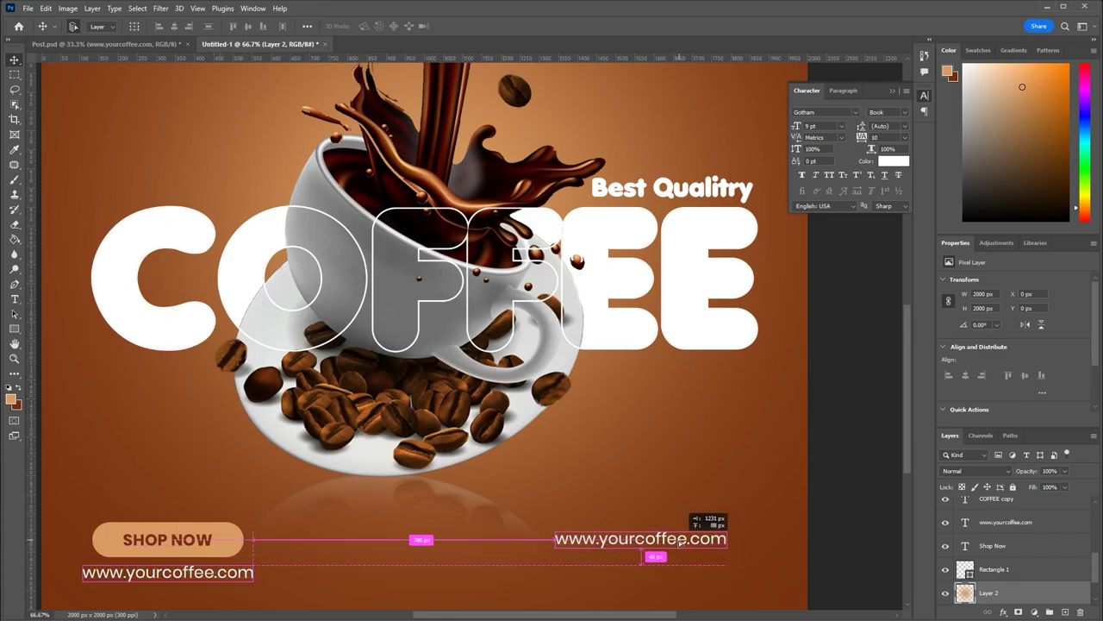
pyautogui.moveTo(675, 541); pyautogui.dragTo(662, 539)
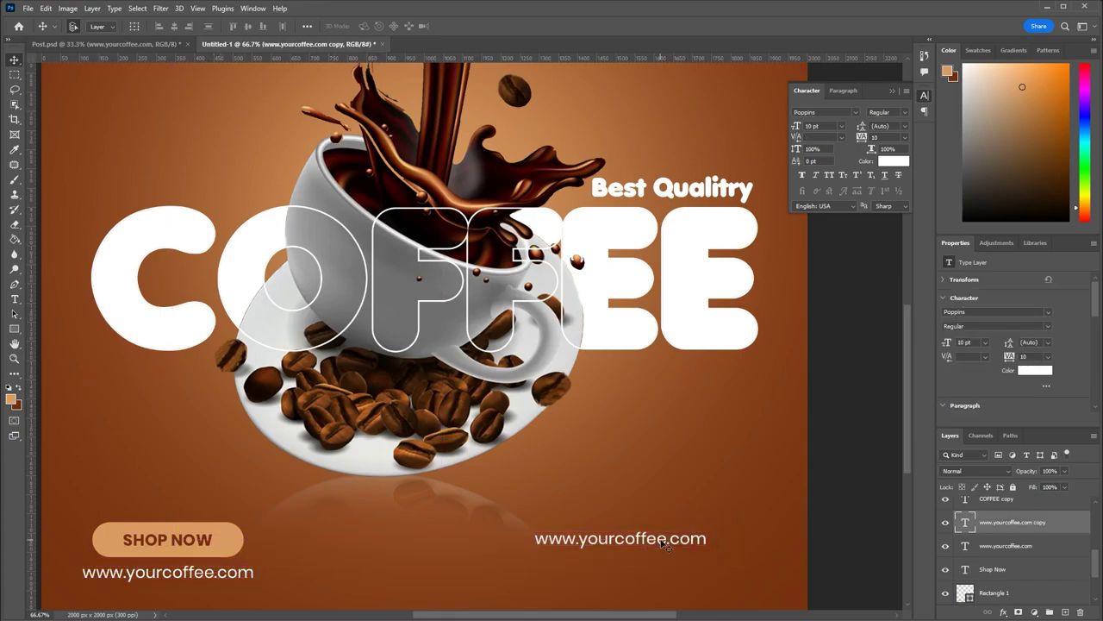
# Retype the copied text as 'Call Us For More Details', correcting the 'Detial' typo
pyautogui.doubleClick(661, 539)
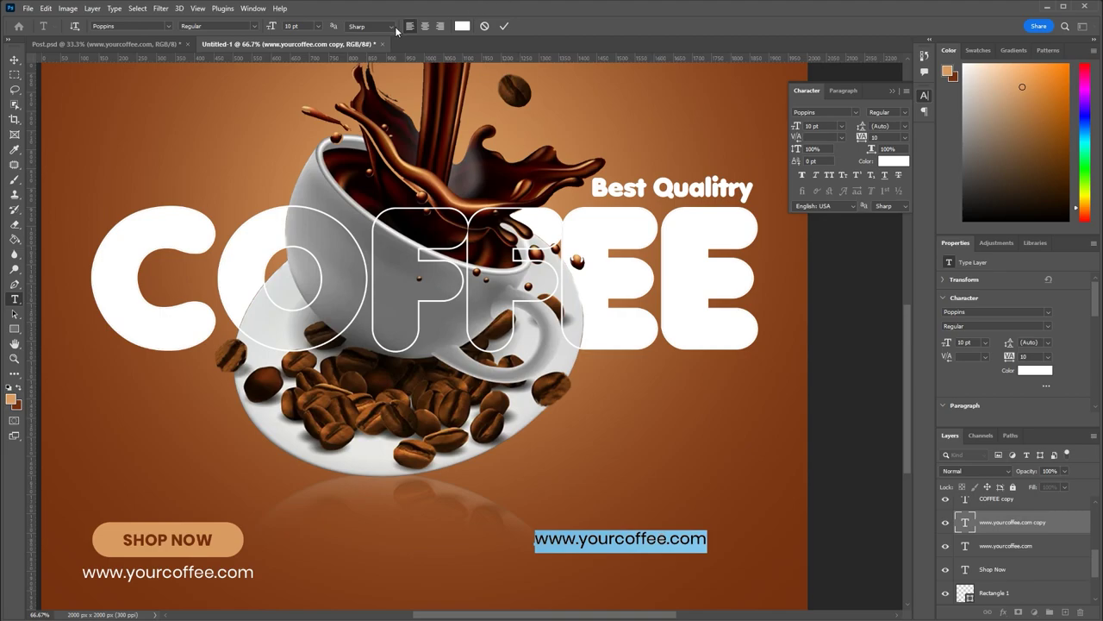
pyautogui.write('C')
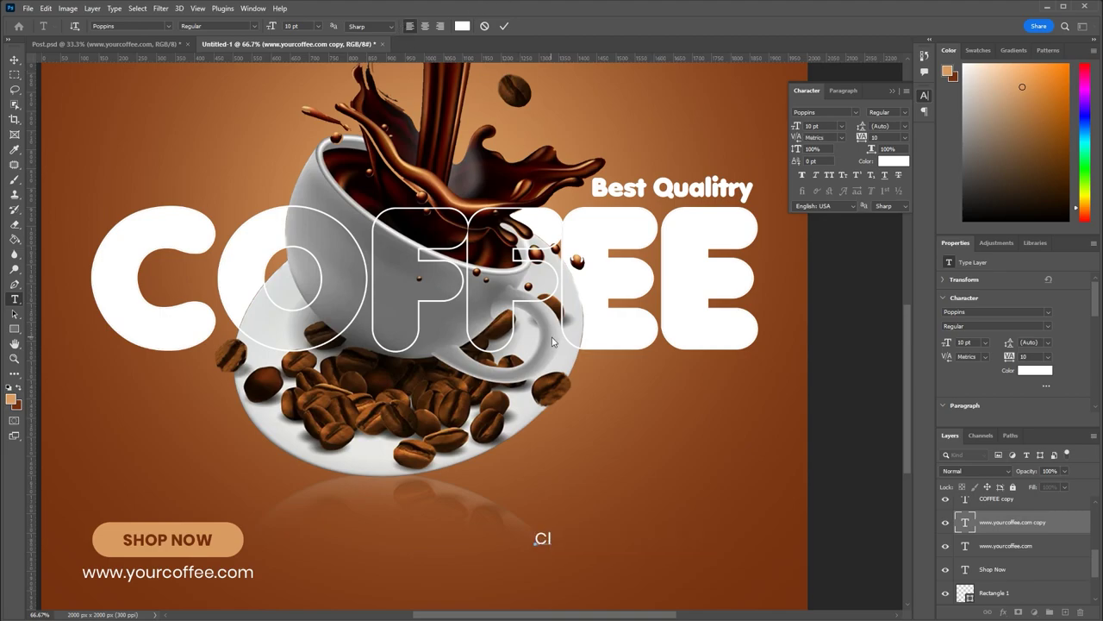
pyautogui.write('all ')
pyautogui.write('Us')
pyautogui.write(' For M')
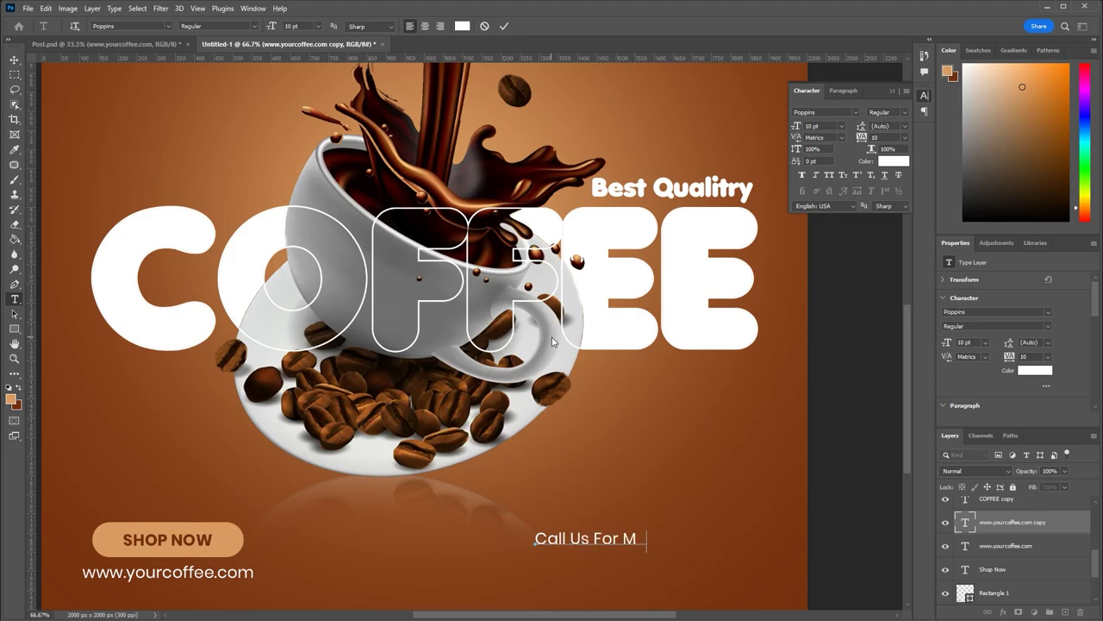
pyautogui.write('ore Det')
pyautogui.write('ial')
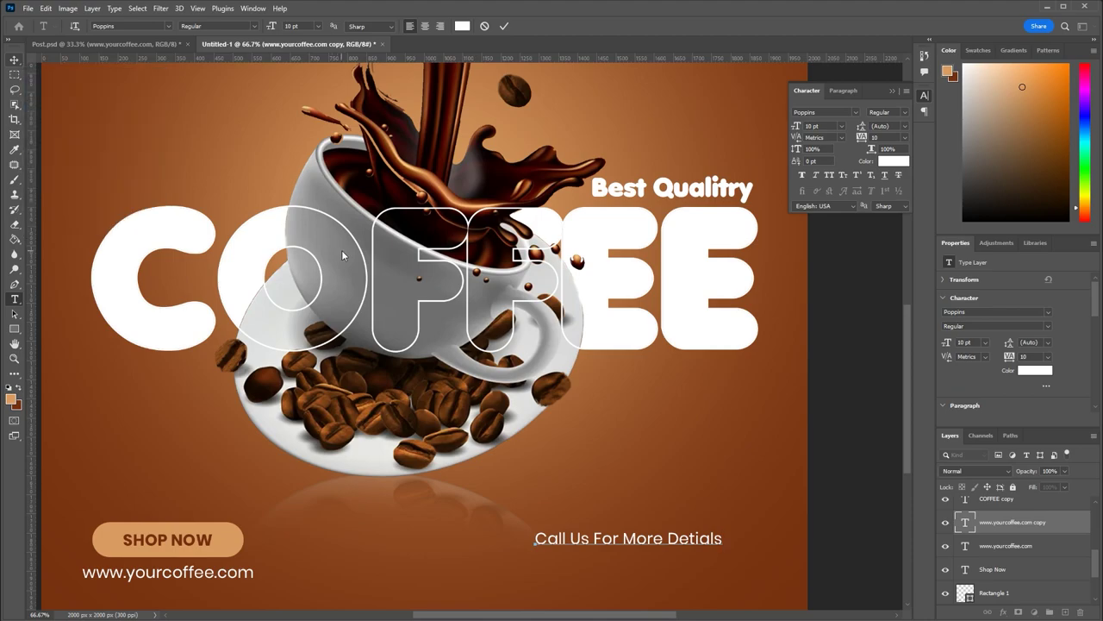
pyautogui.press('Left')
pyautogui.press('Left')
pyautogui.press('BackSpace')
pyautogui.press('BackSpace')
pyautogui.write('ai')
pyautogui.click(14, 62)
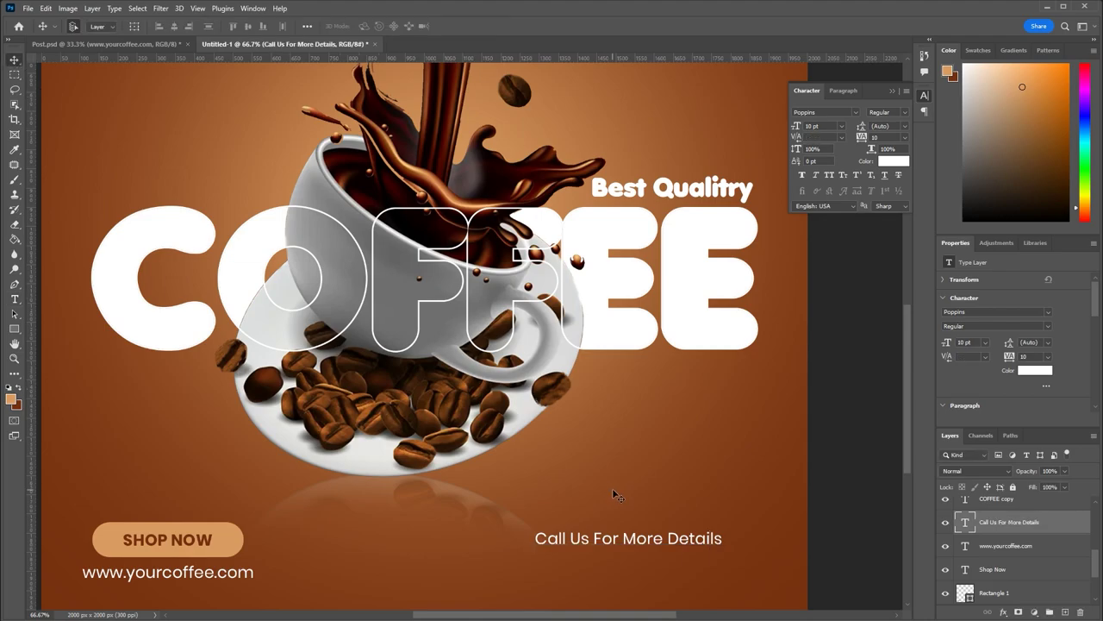
pyautogui.click(103, 44)
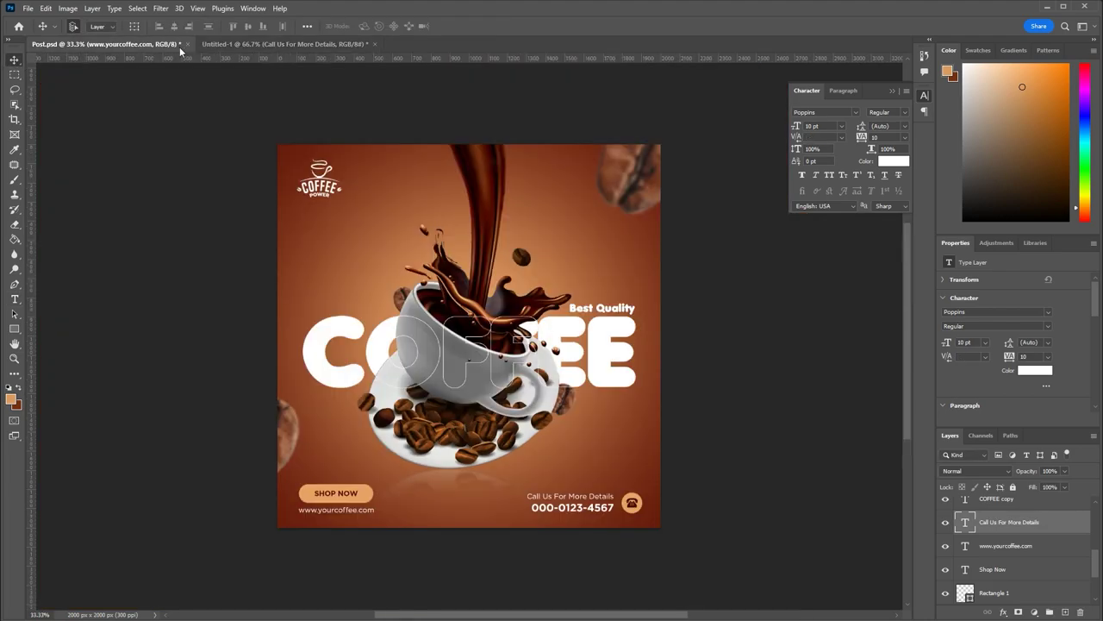
# Duplicate the Call Us line just below it and replace its text with the contact phone number
pyautogui.click(314, 44)
pyautogui.click(670, 540)
pyautogui.moveTo(669, 540); pyautogui.dragTo(669, 562)
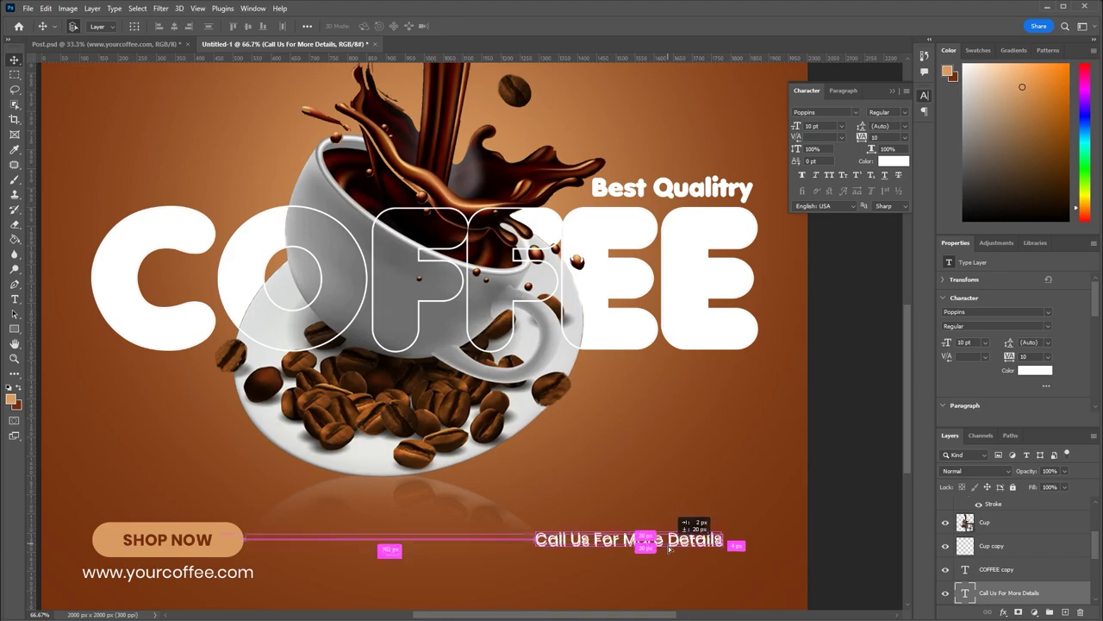
pyautogui.doubleClick(670, 562)
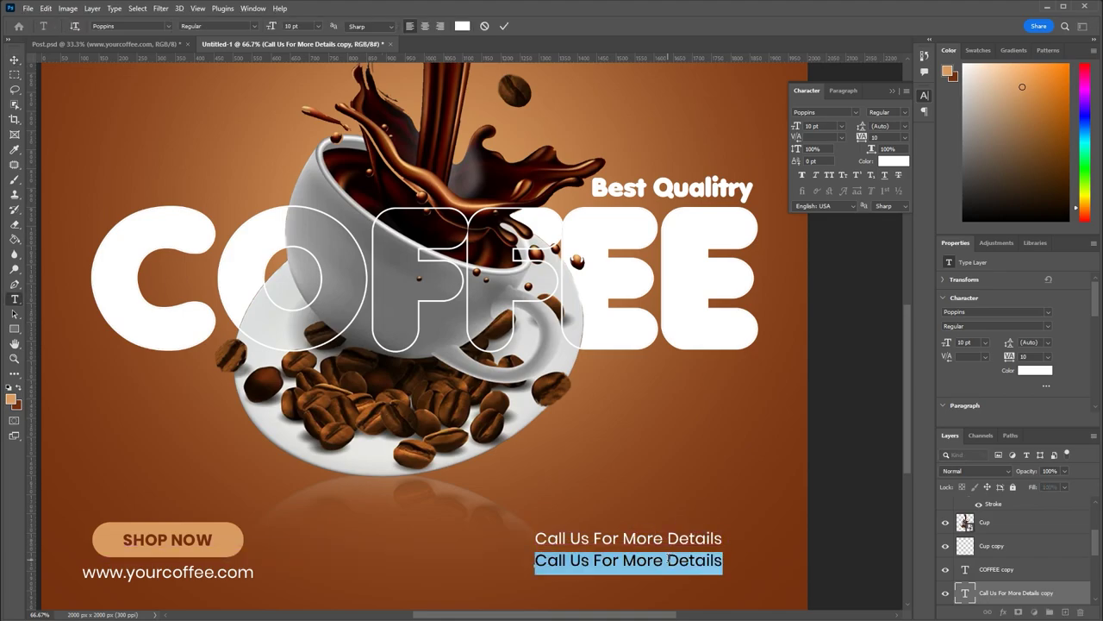
pyautogui.write('000 - ')
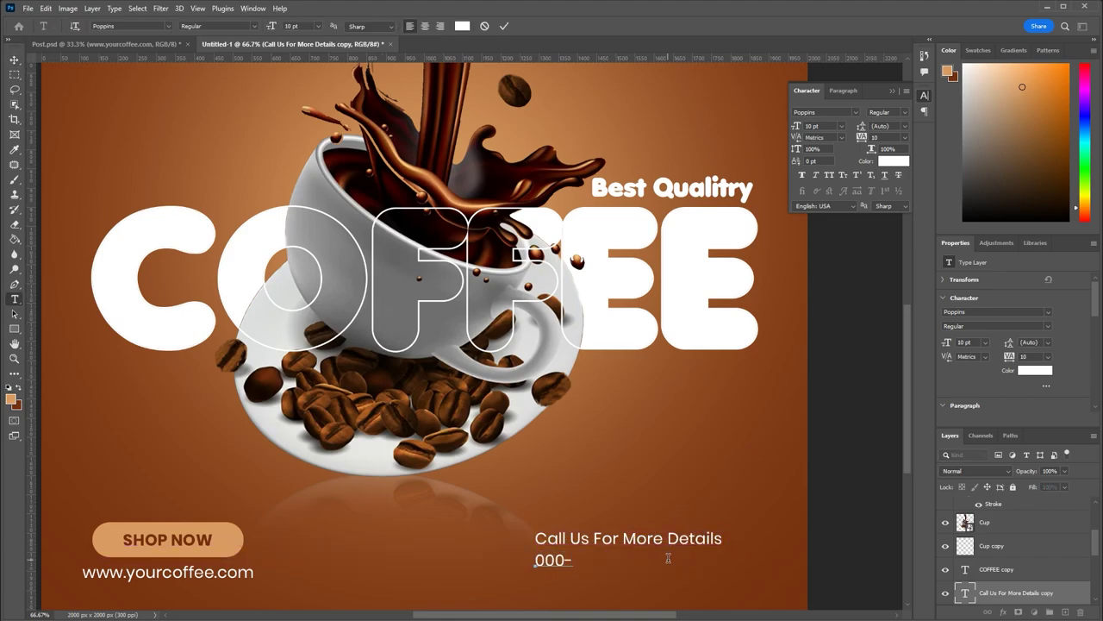
pyautogui.write('1')
pyautogui.write('24 -')
pyautogui.write(' 456')
pyautogui.write('7')
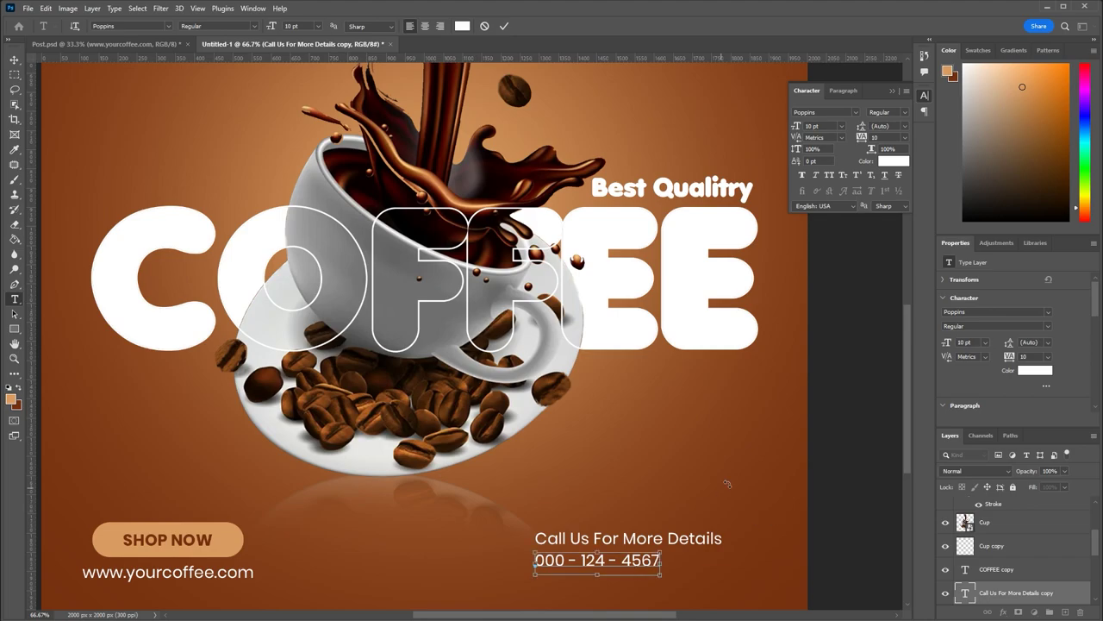
# Remove the extra spaces around the dashes in the phone number
pyautogui.click(147, 45)
pyautogui.press('v')
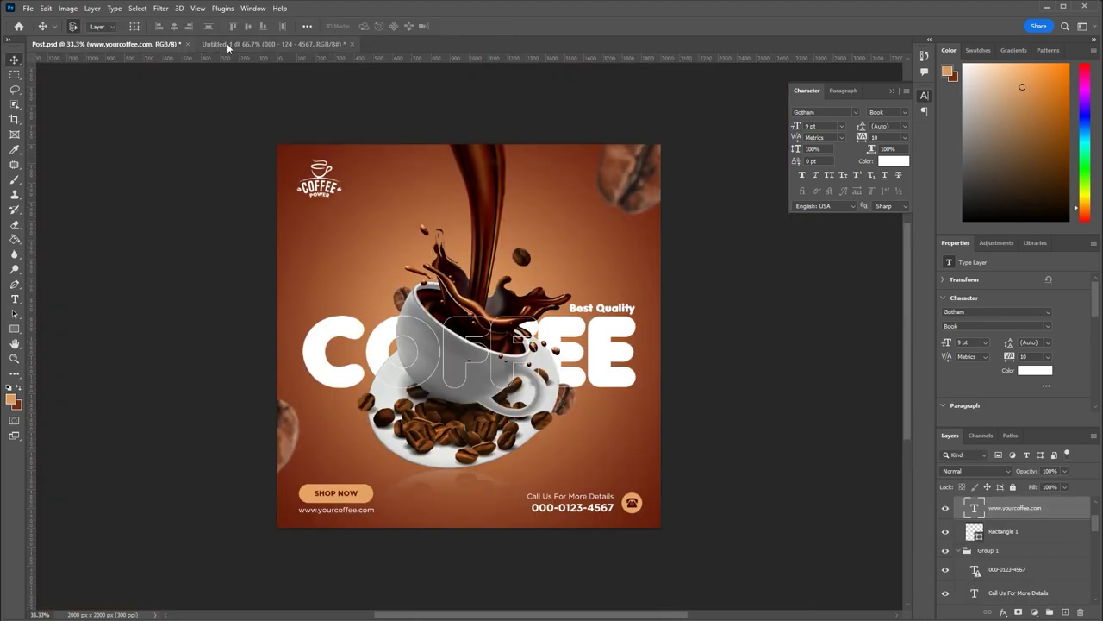
pyautogui.click(259, 43)
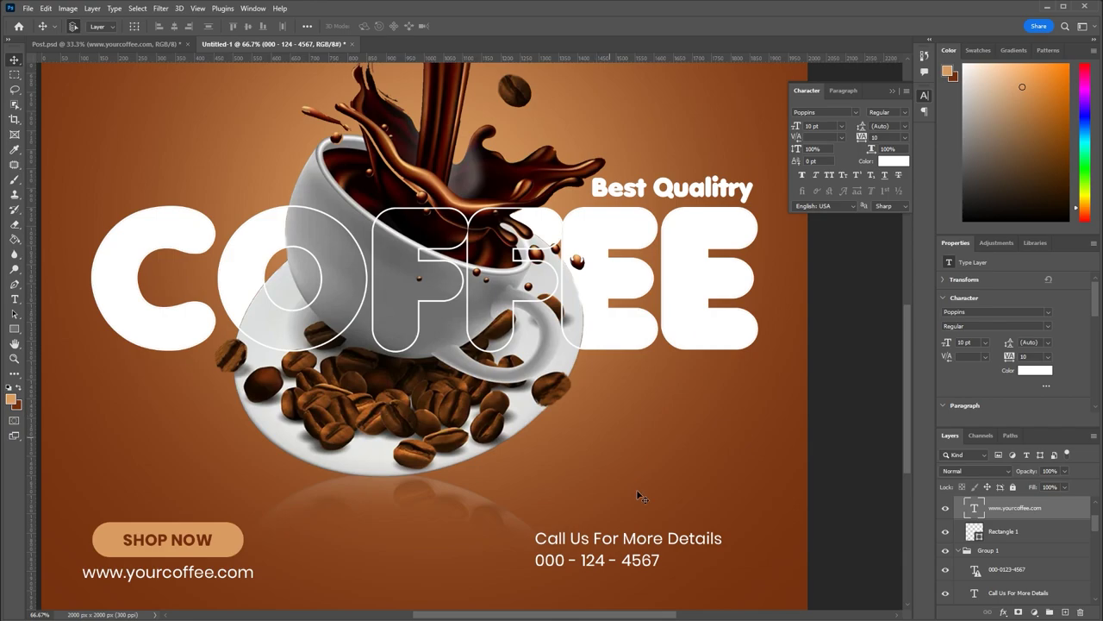
pyautogui.doubleClick(624, 559)
pyautogui.click(622, 559)
pyautogui.press('BackSpace')
pyautogui.press('Left')
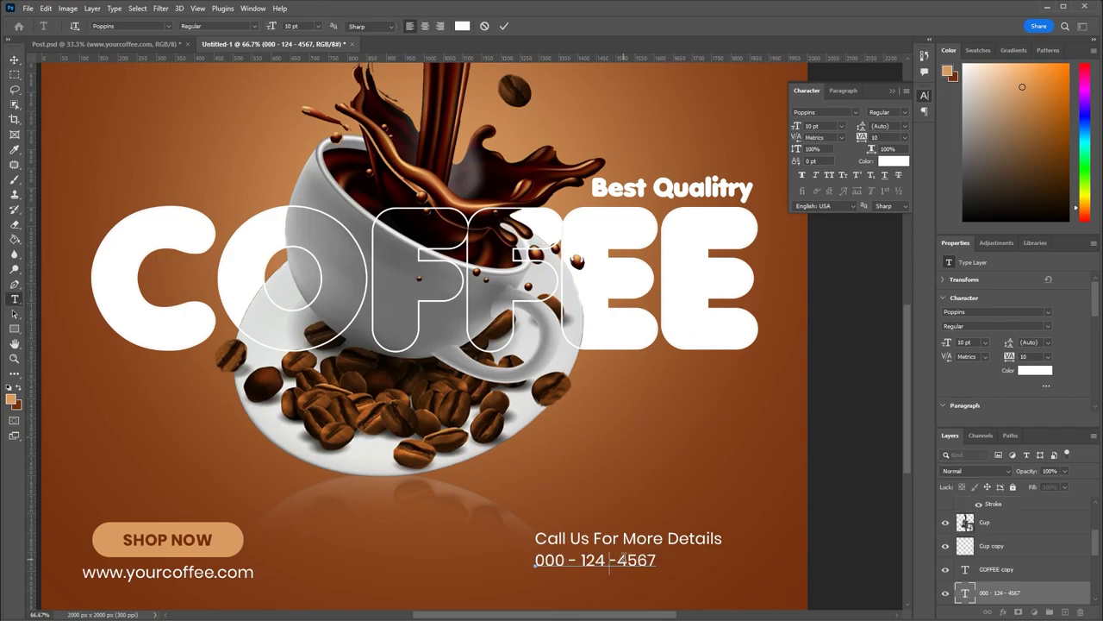
pyautogui.press('BackSpace')
pyautogui.press('BackSpace')
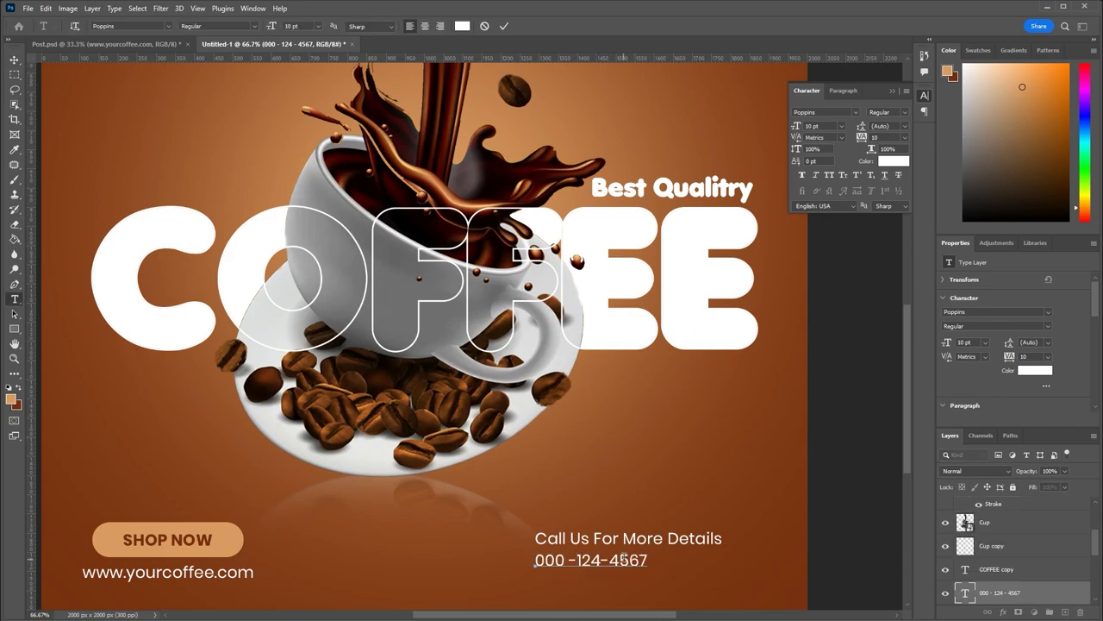
pyautogui.press('Delete')
# Set the phone number to 14 pt SemiBold
pyautogui.hotkey('ctrl', 'a')
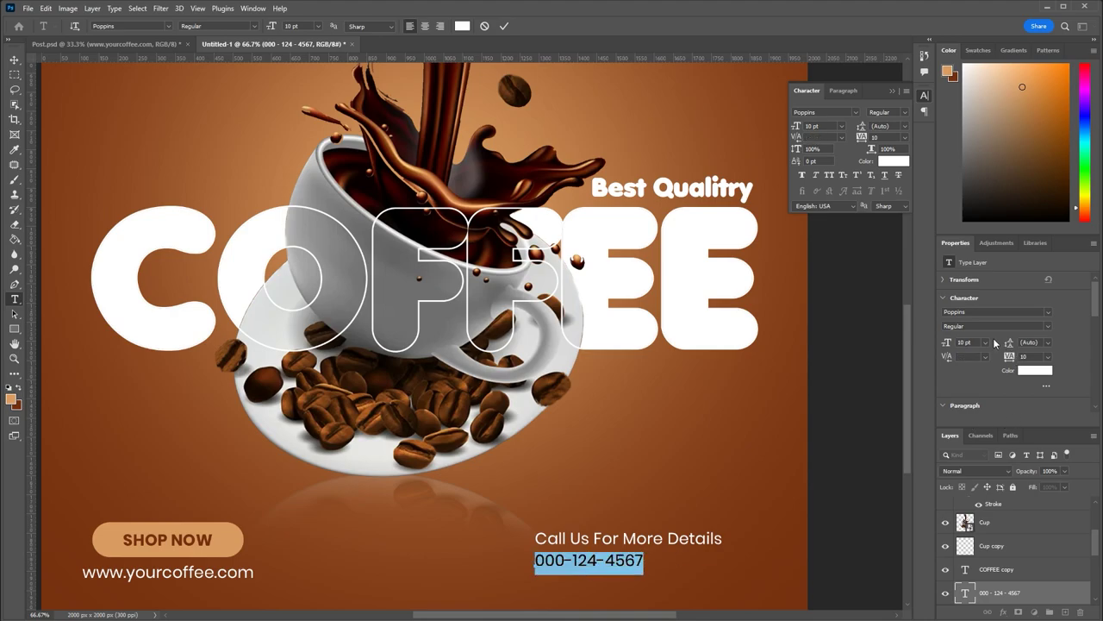
pyautogui.click(985, 342)
pyautogui.click(980, 421)
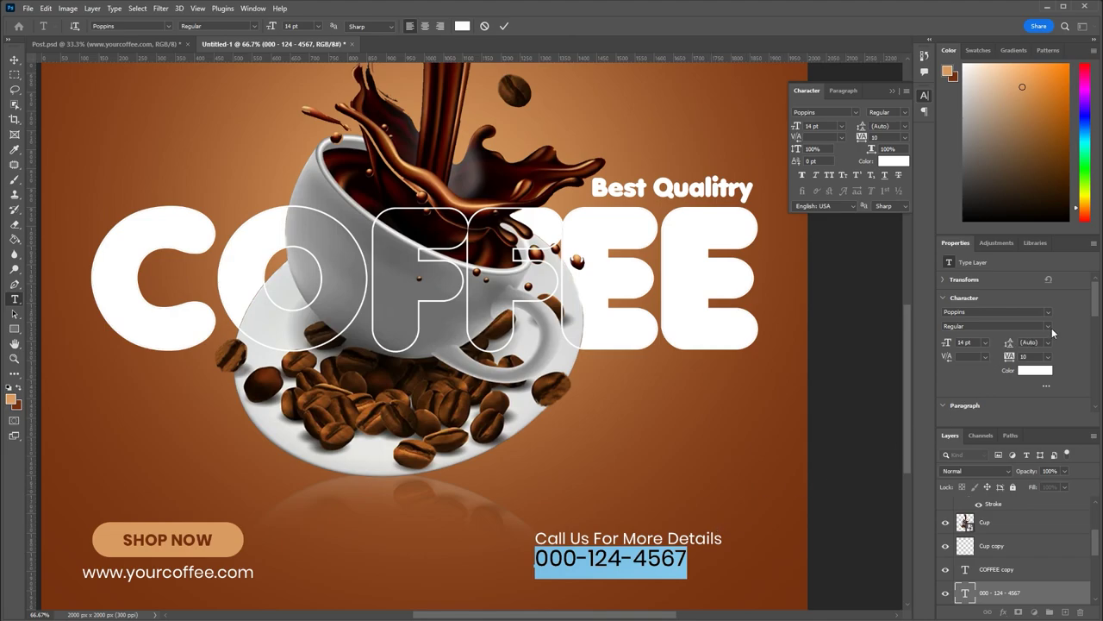
pyautogui.click(1050, 328)
pyautogui.click(946, 426)
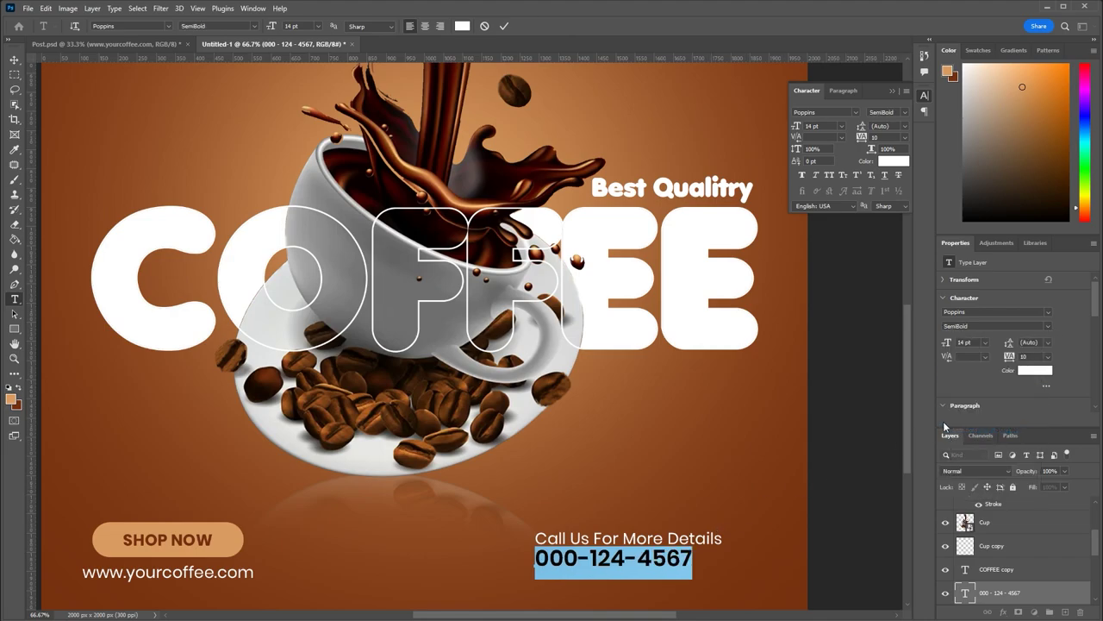
pyautogui.click(641, 558)
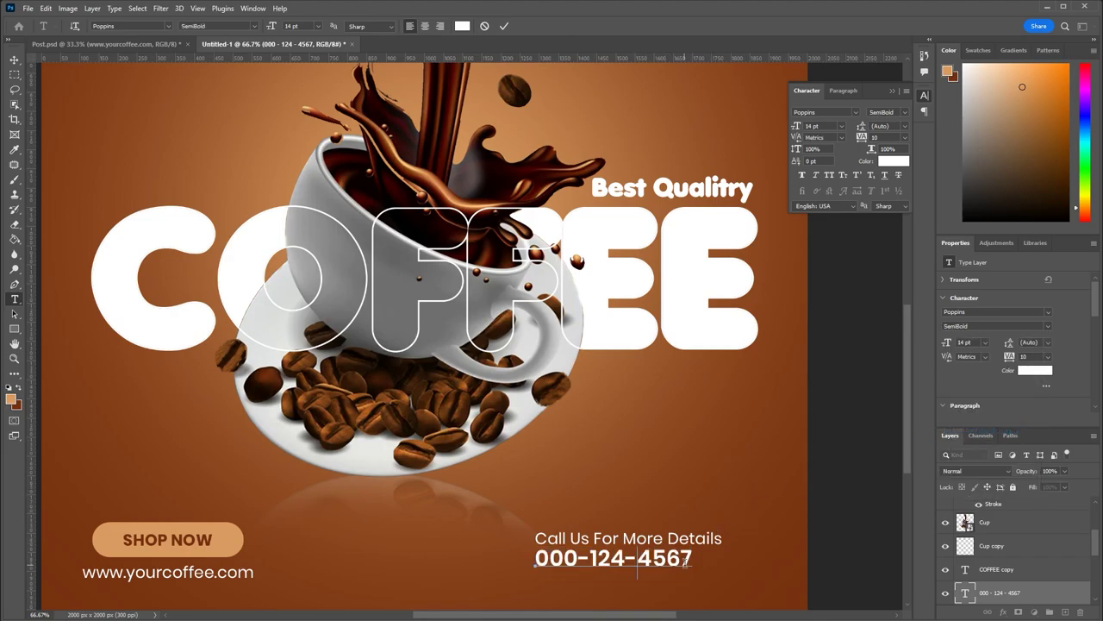
pyautogui.click(14, 59)
# Nudge the phone number lower and right-align it with the Call Us line
pyautogui.moveTo(617, 560); pyautogui.dragTo(619, 566)
pyautogui.hotkey('ctrl', 'alt', 'a')
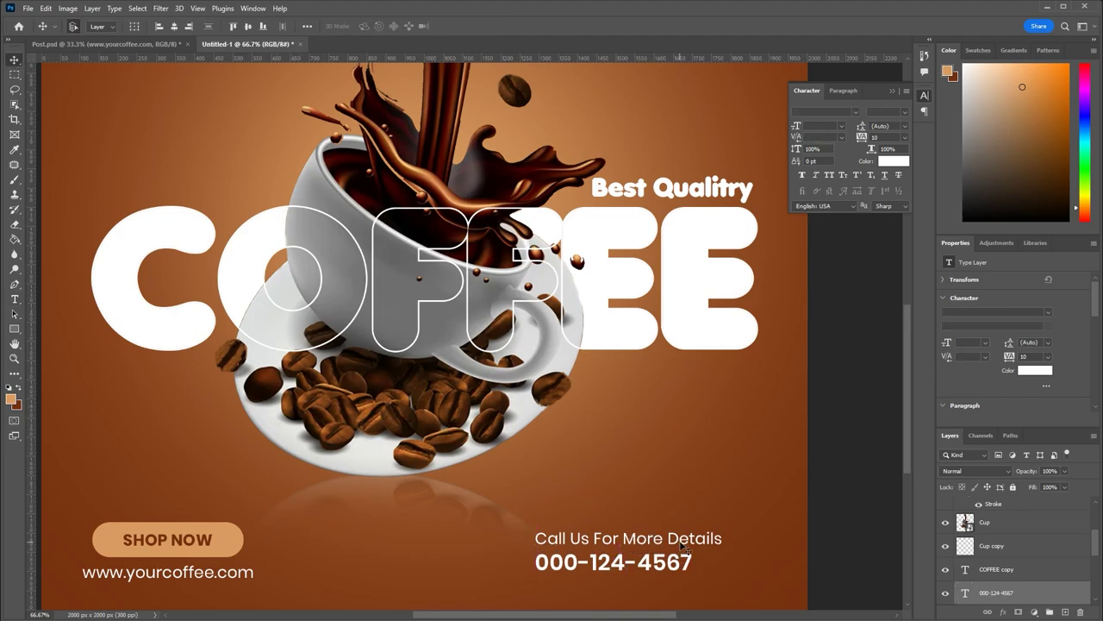
pyautogui.scroll(-3, 1018, 552)
pyautogui.keyDown('shift'); pyautogui.click(1032, 552); pyautogui.keyUp('shift')
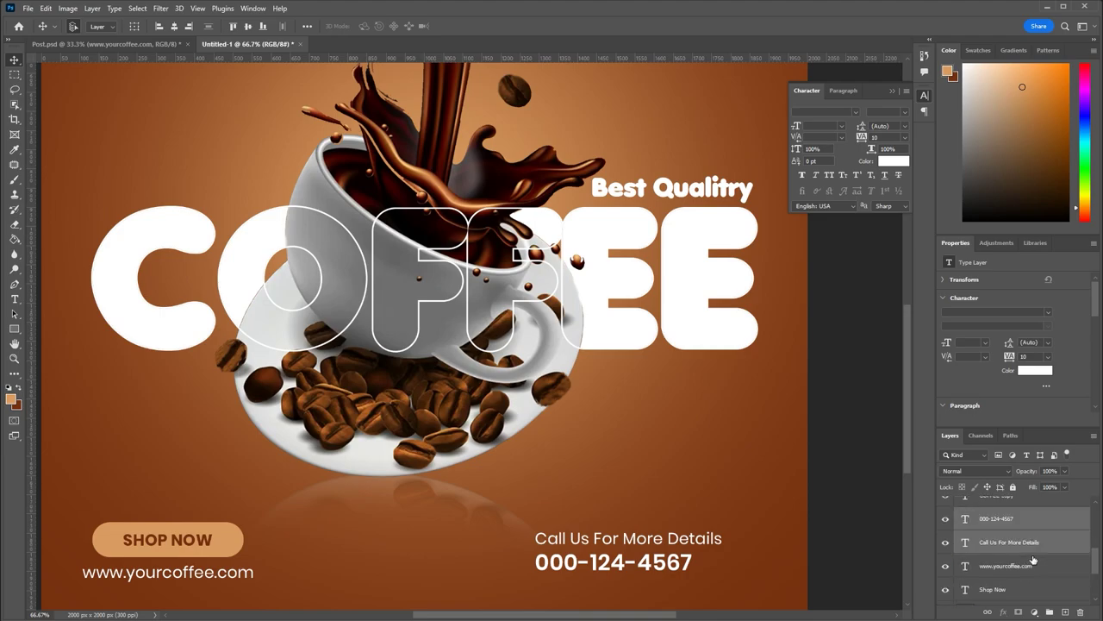
pyautogui.click(192, 27)
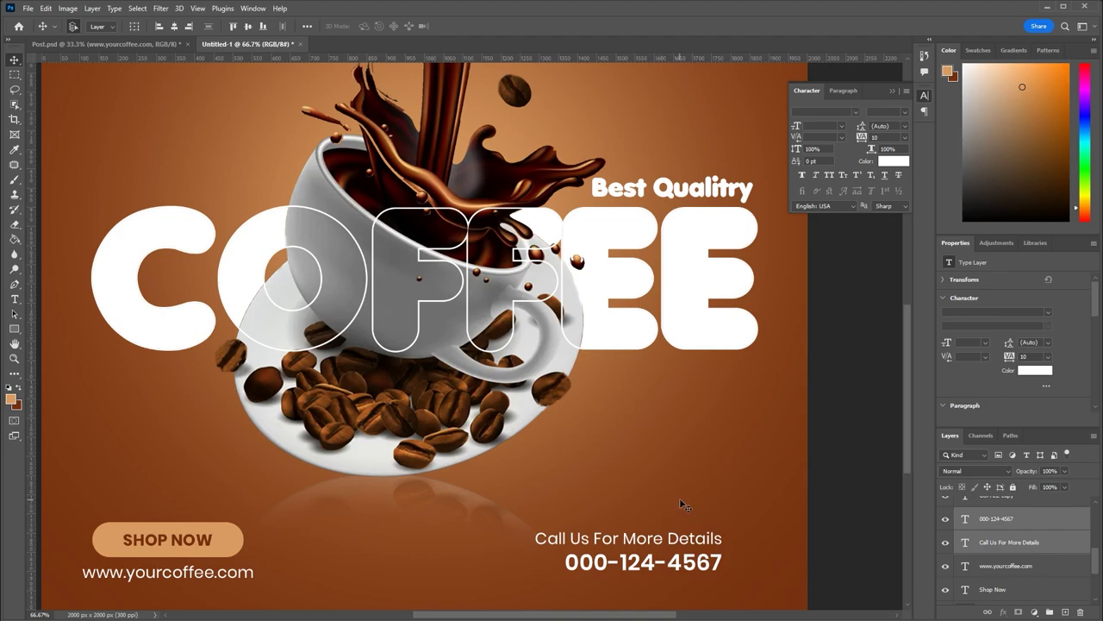
pyautogui.click(679, 498)
# Draw a 124 px circle with the Ellipse Tool to the right of the phone number
pyautogui.rightClick(18, 326)
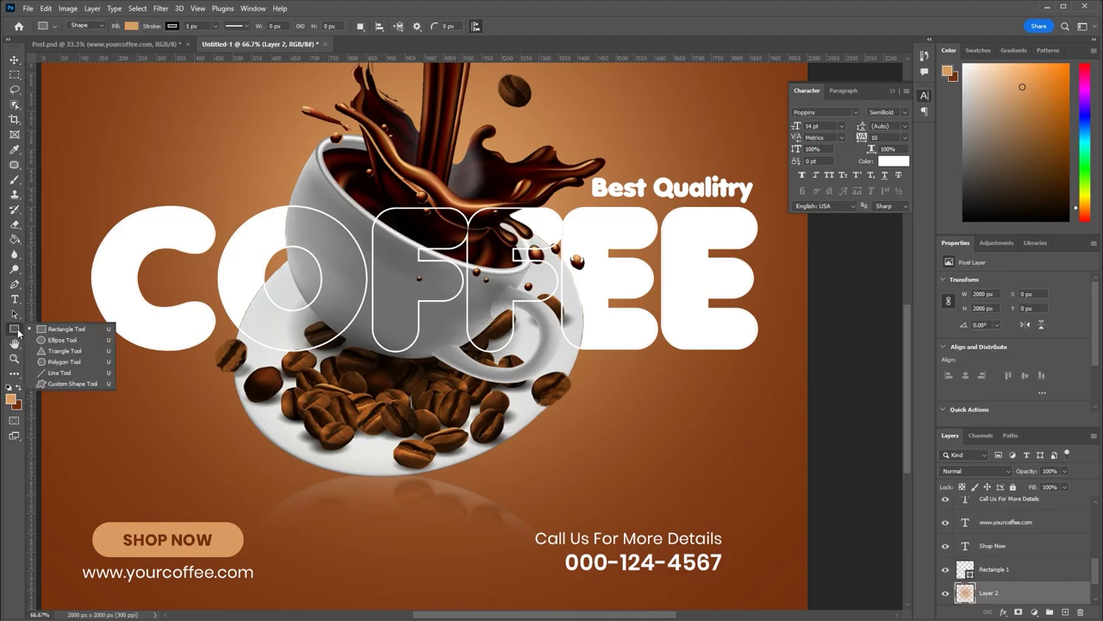
pyautogui.click(52, 338)
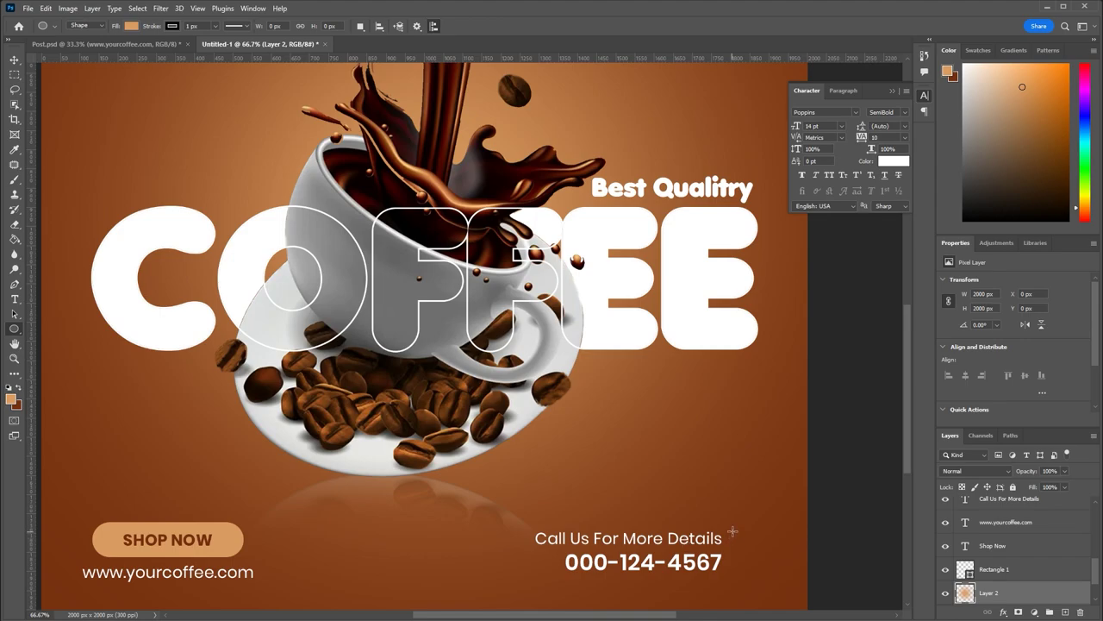
pyautogui.moveTo(733, 531); pyautogui.dragTo(782, 577)
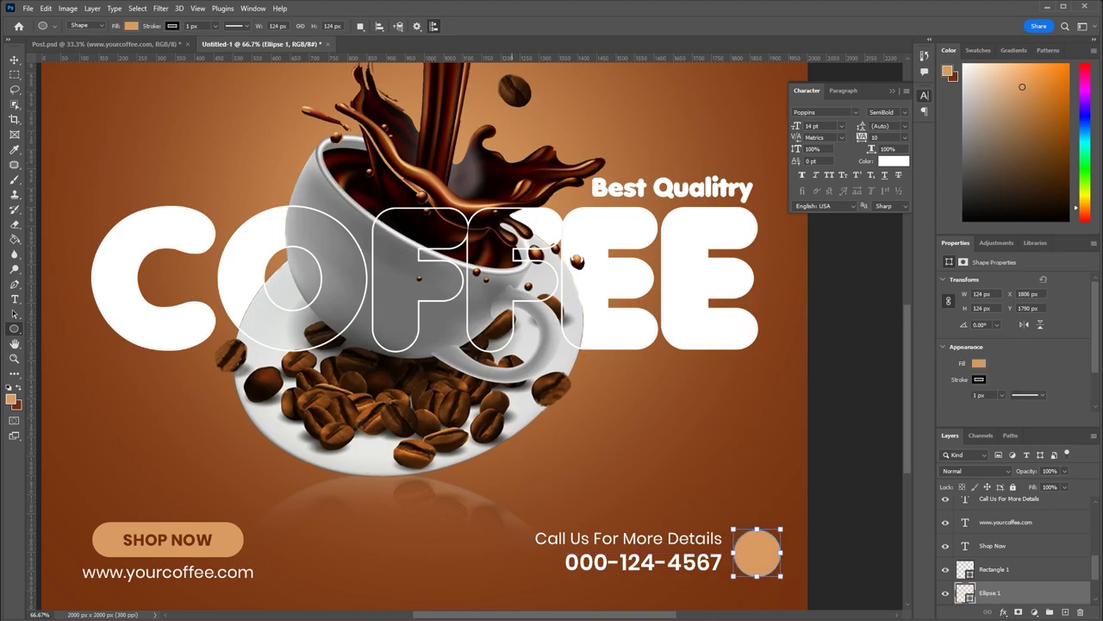
# Set the circle's stroke to No Color and start File > Place Embedded
pyautogui.click(169, 26)
pyautogui.click(104, 48)
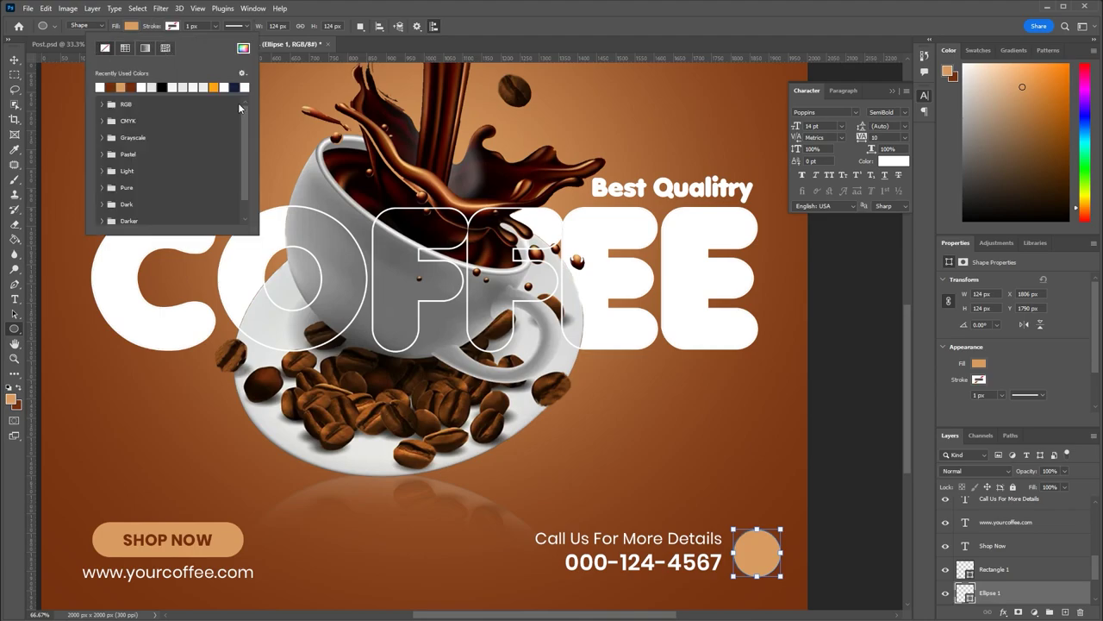
pyautogui.click(446, 28)
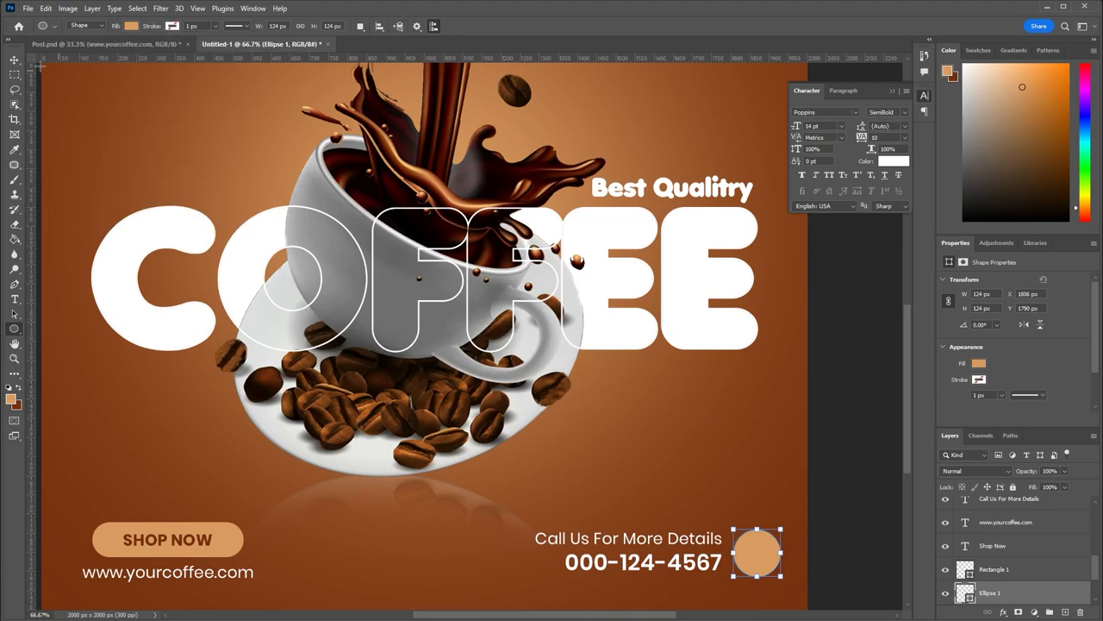
pyautogui.click(26, 9)
pyautogui.click(104, 237)
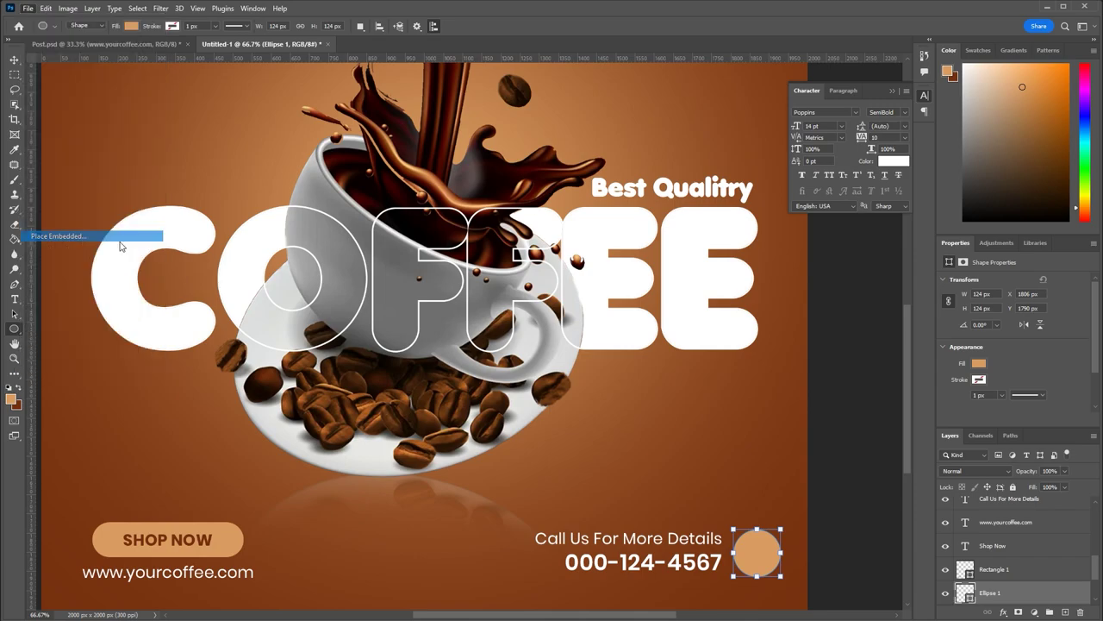
# Place the phone icon image, move it toward the bottom and scale it down
pyautogui.doubleClick(301, 102)
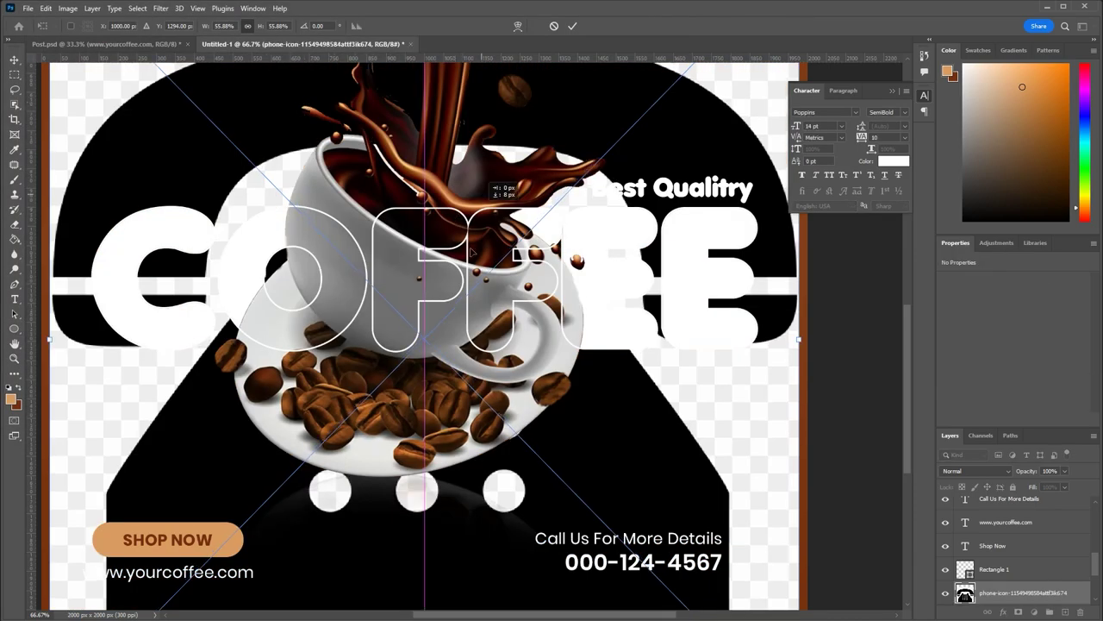
pyautogui.moveTo(483, 197); pyautogui.dragTo(455, 440)
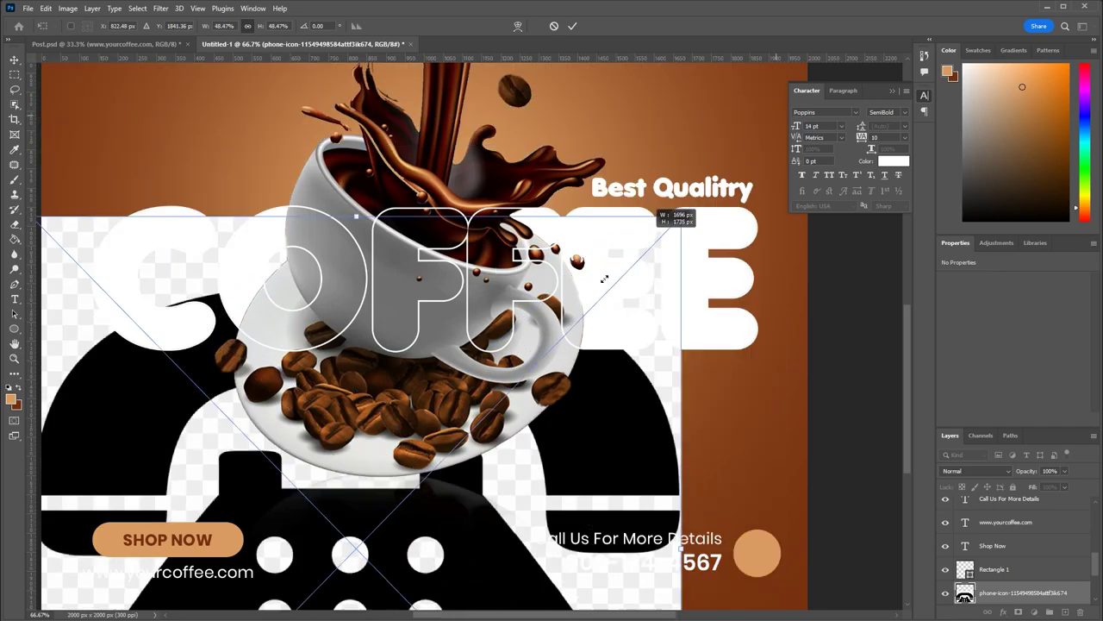
pyautogui.moveTo(777, 114); pyautogui.dragTo(422, 482)
pyautogui.moveTo(353, 529); pyautogui.dragTo(558, 206)
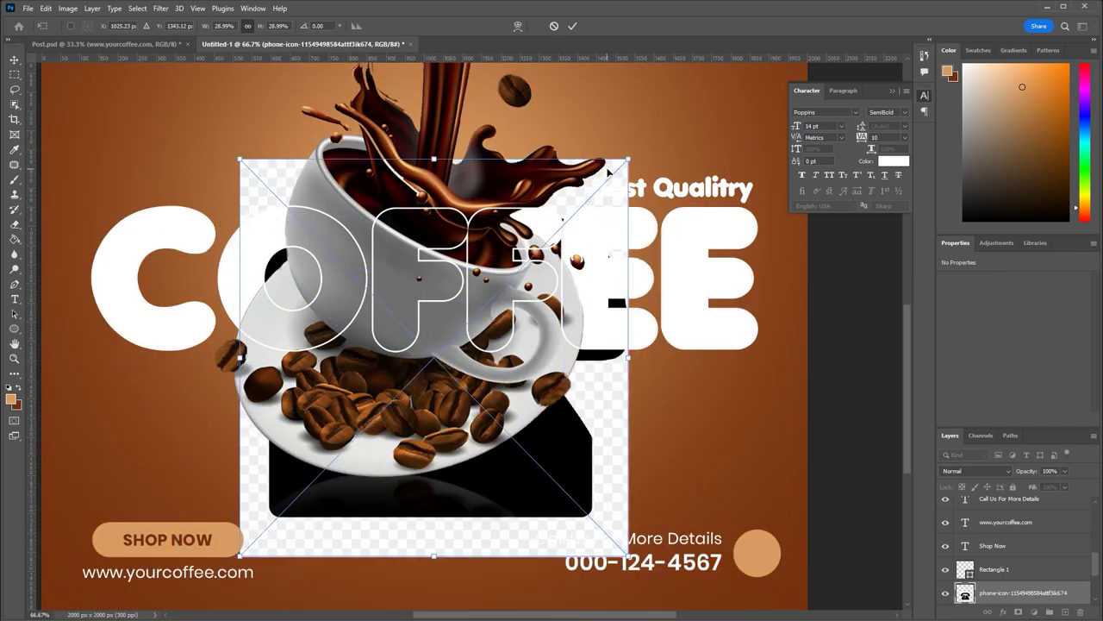
pyautogui.moveTo(626, 160); pyautogui.dragTo(477, 343)
pyautogui.hotkey('ctrl', 'z')
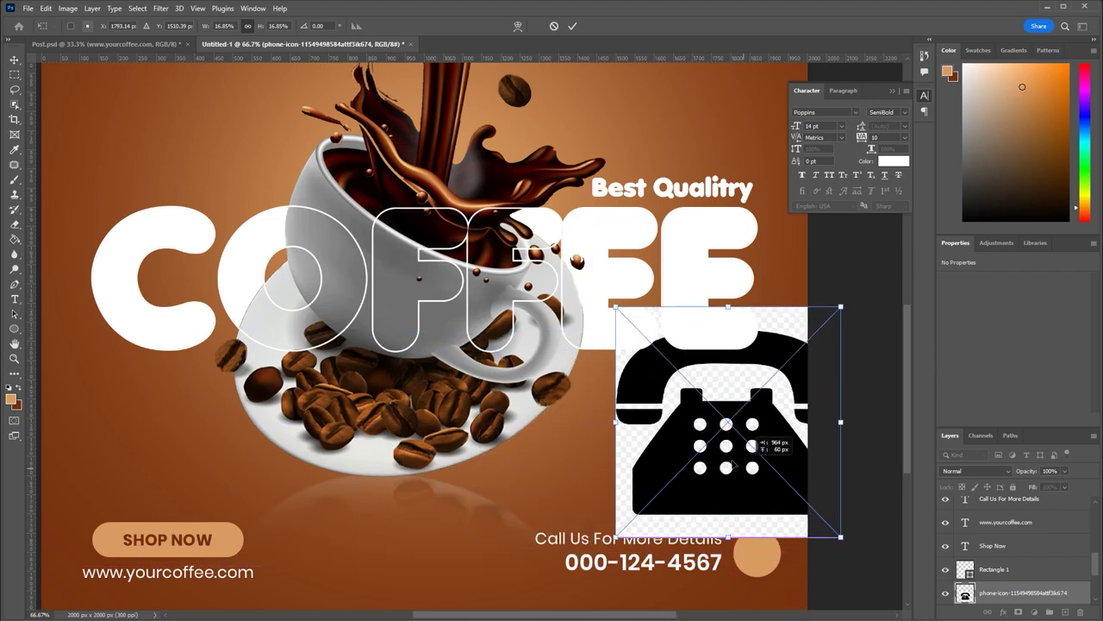
pyautogui.press('Return')
# Rasterize the phone icon and erase its white background with the Magic Eraser
pyautogui.press('u')
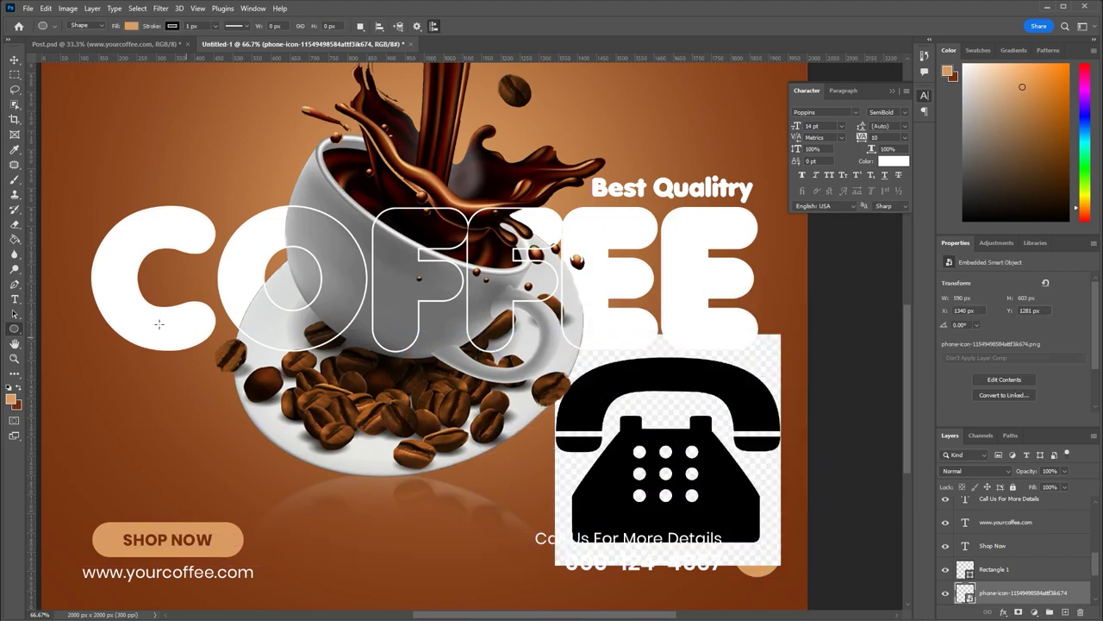
pyautogui.rightClick(14, 224)
pyautogui.click(73, 242)
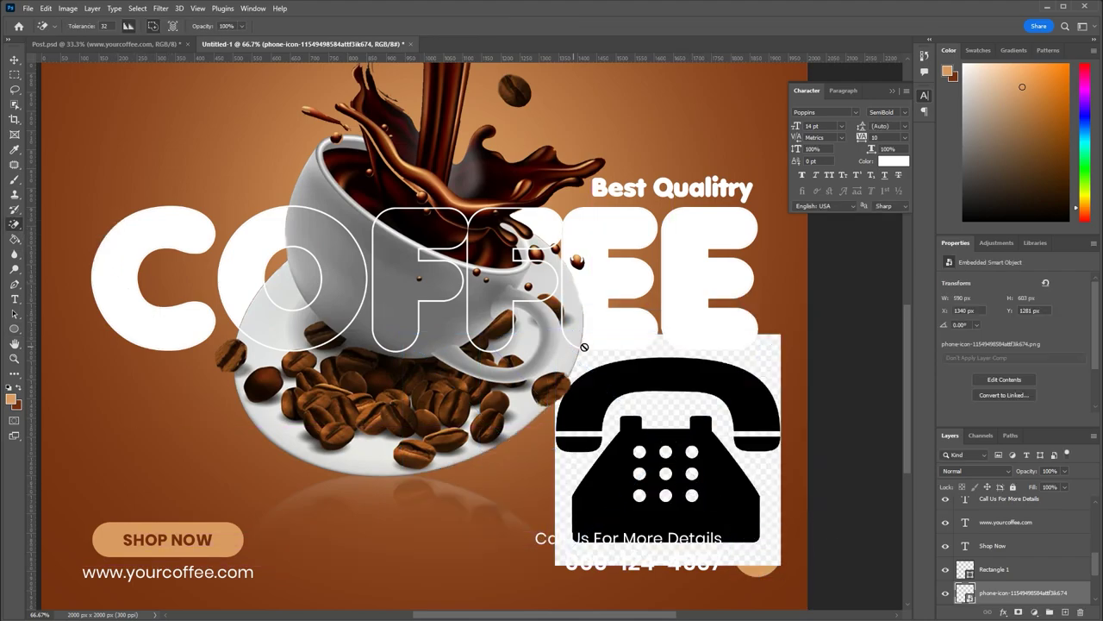
pyautogui.click(603, 354)
pyautogui.click(535, 239)
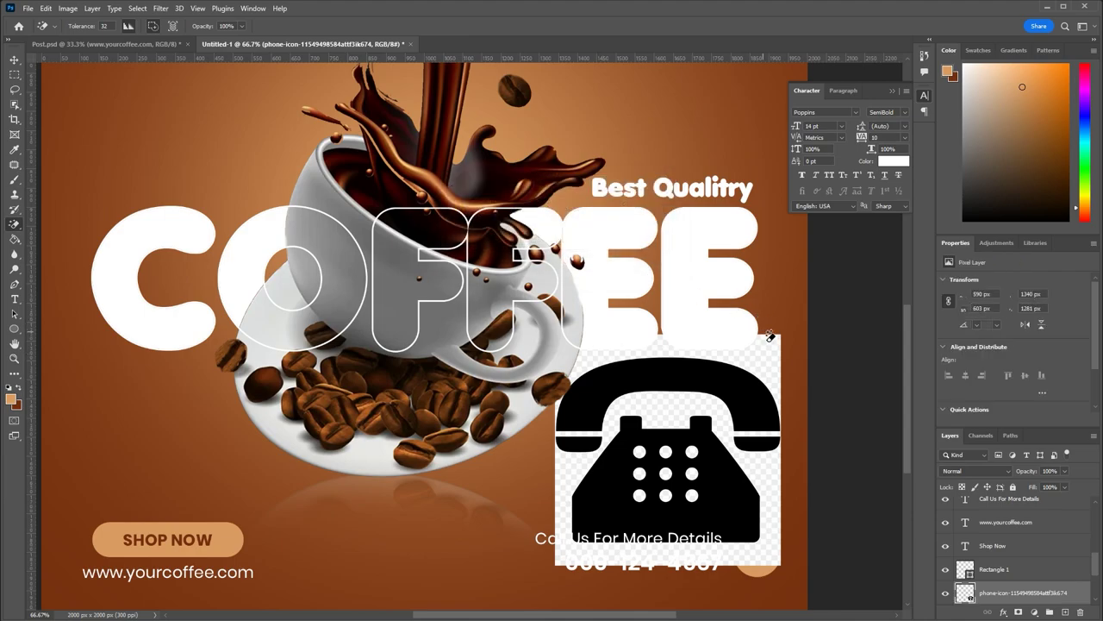
pyautogui.click(775, 364)
# Erase the eight white keypad dots on the phone icon
pyautogui.click(666, 452)
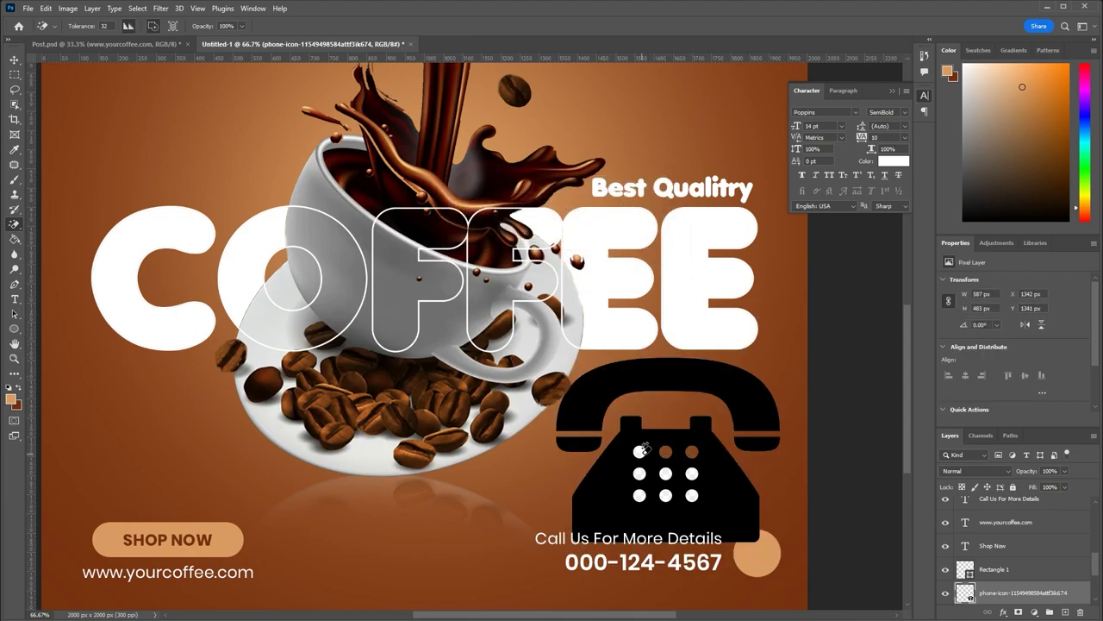
pyautogui.click(639, 452)
pyautogui.click(639, 473)
pyautogui.click(639, 495)
pyautogui.click(666, 473)
pyautogui.click(693, 473)
pyautogui.click(692, 495)
pyautogui.click(665, 495)
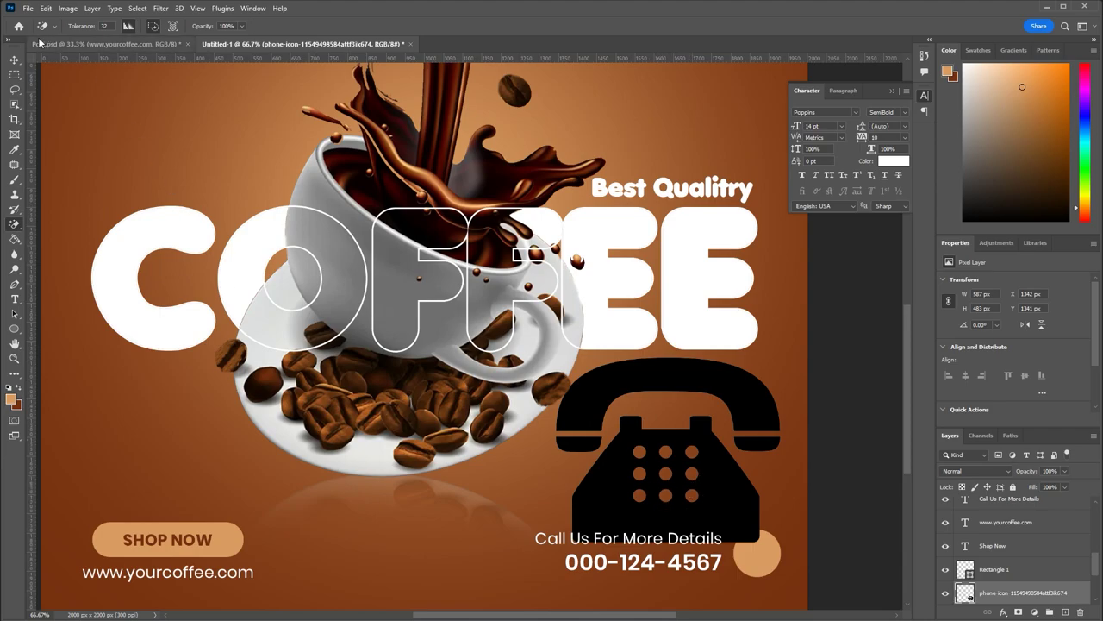
# Shrink the phone icon to 58 px to fit inside the tan circle
pyautogui.click(18, 63)
pyautogui.hotkey('ctrl', 't')
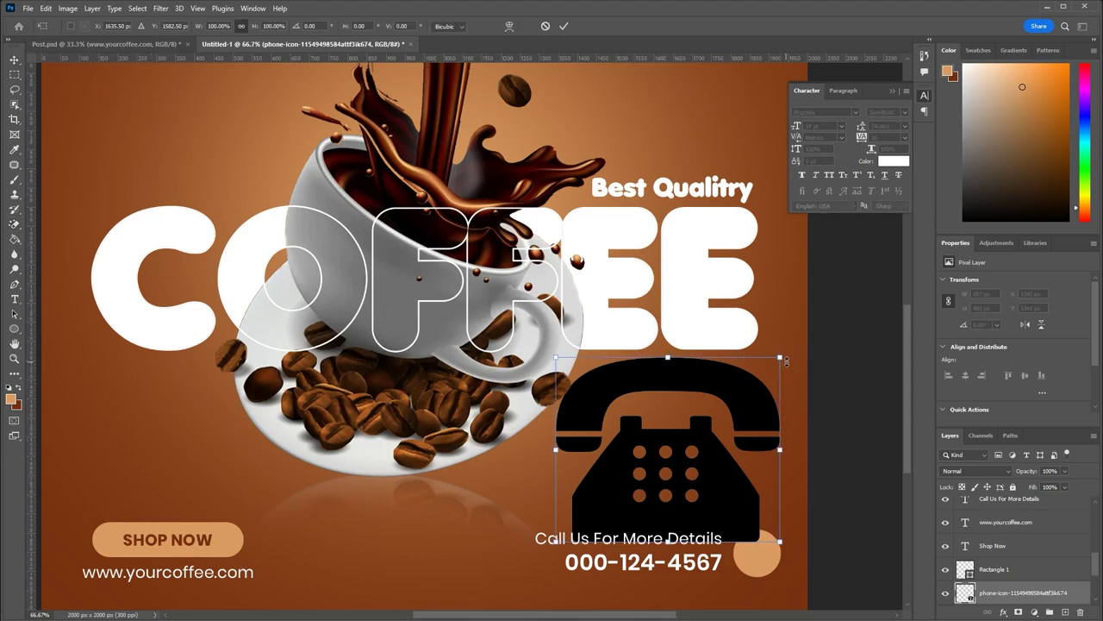
pyautogui.moveTo(780, 357)
pyautogui.mouseDown()
pyautogui.moveTo(593, 512)
pyautogui.moveTo(759, 556)
pyautogui.moveTo(768, 534)
pyautogui.mouseUp()
pyautogui.press('Return')
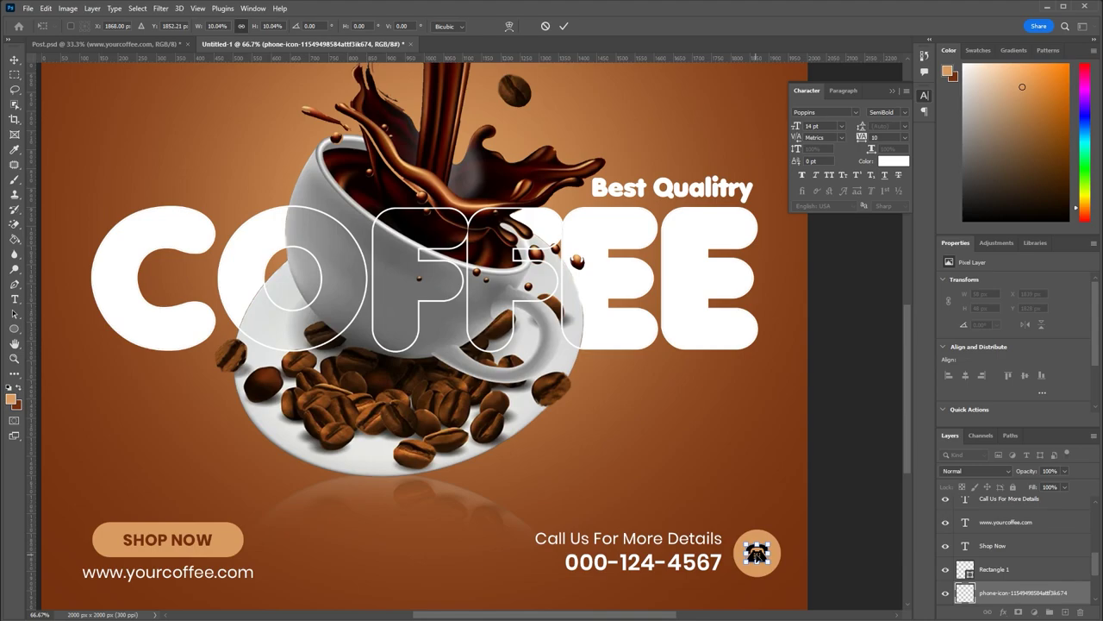
pyautogui.doubleClick(1077, 592)
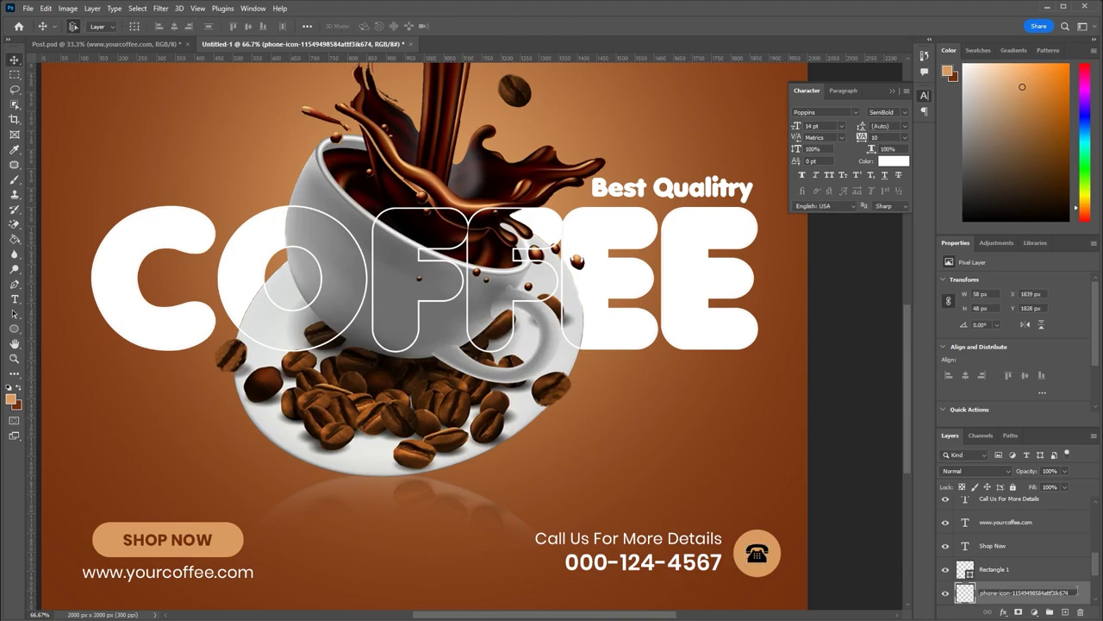
# Give the phone icon a Color Overlay of #752f0d, sampled from the coffee beans
pyautogui.doubleClick(1080, 593)
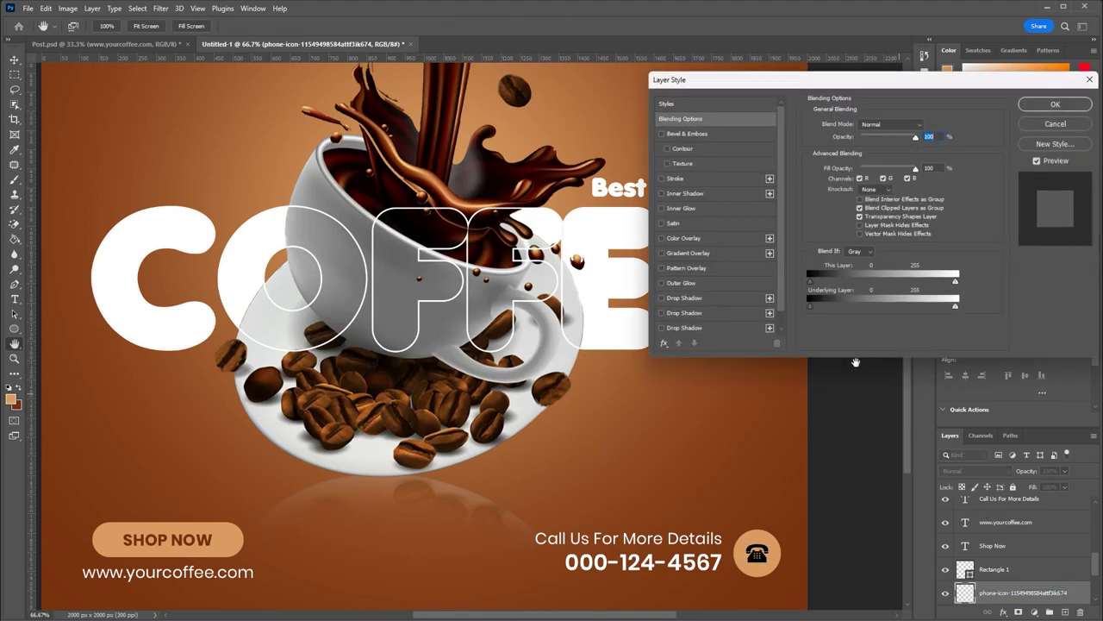
pyautogui.click(684, 239)
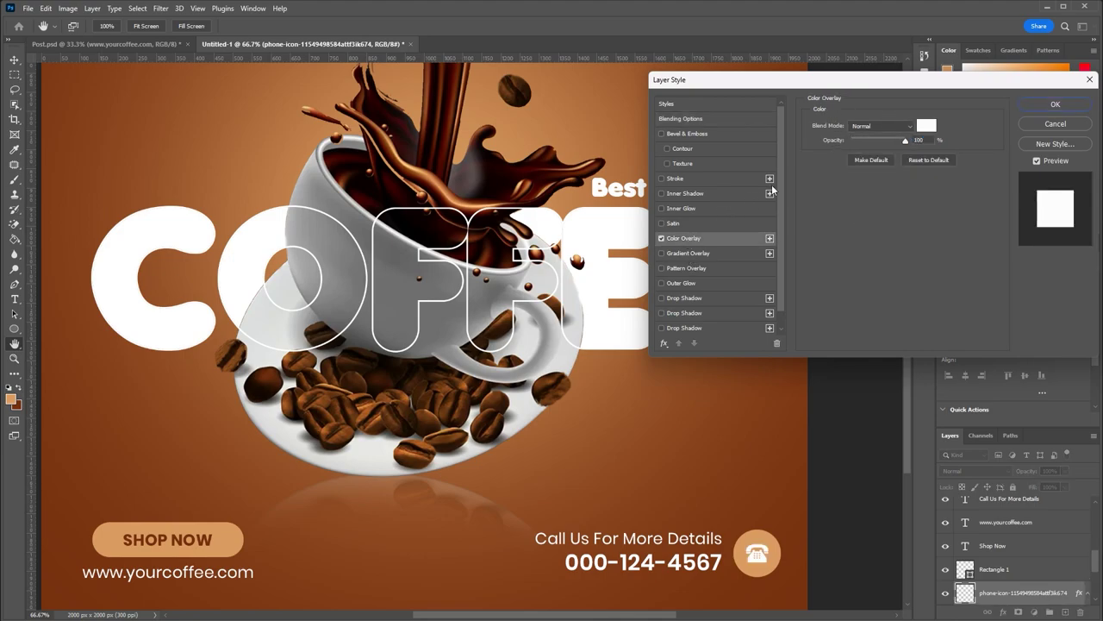
pyautogui.click(1039, 105)
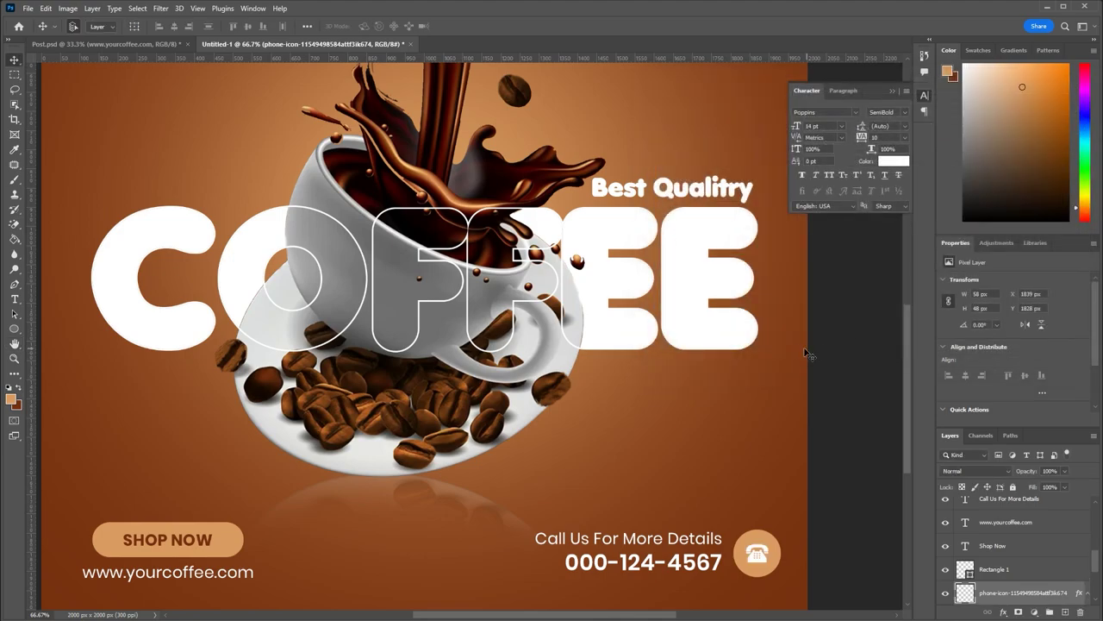
pyautogui.doubleClick(1074, 589)
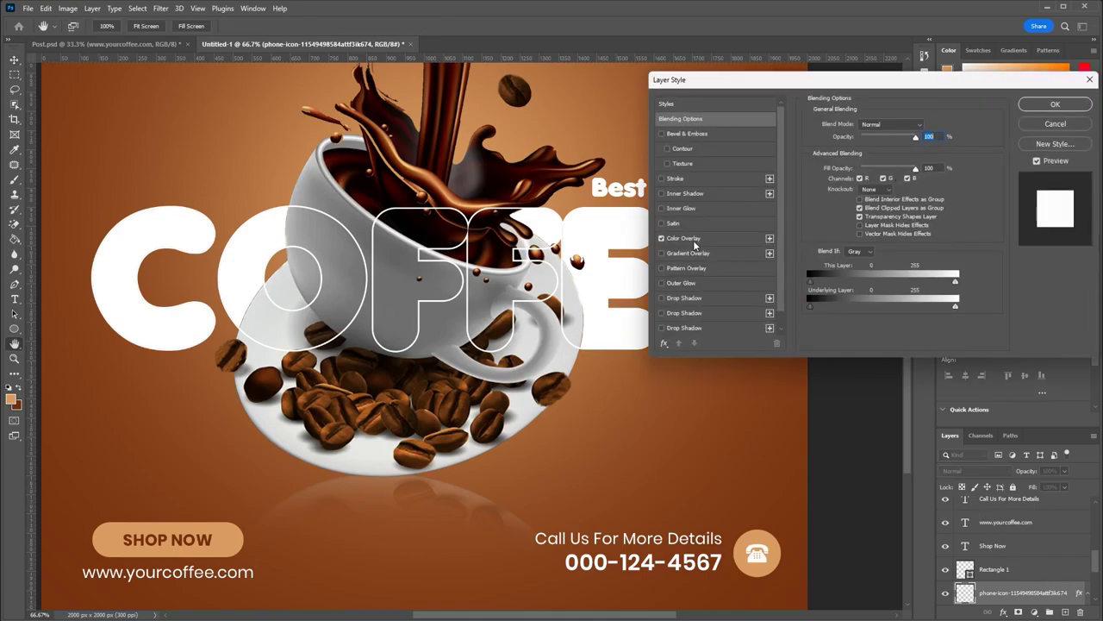
pyautogui.click(685, 238)
pyautogui.click(924, 126)
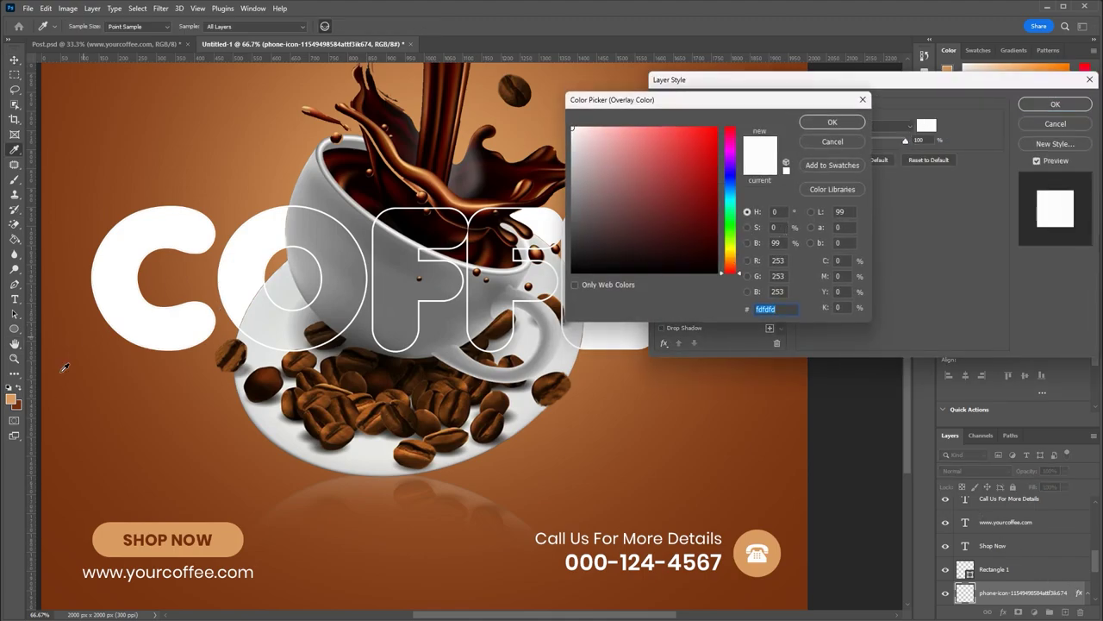
pyautogui.click(343, 389)
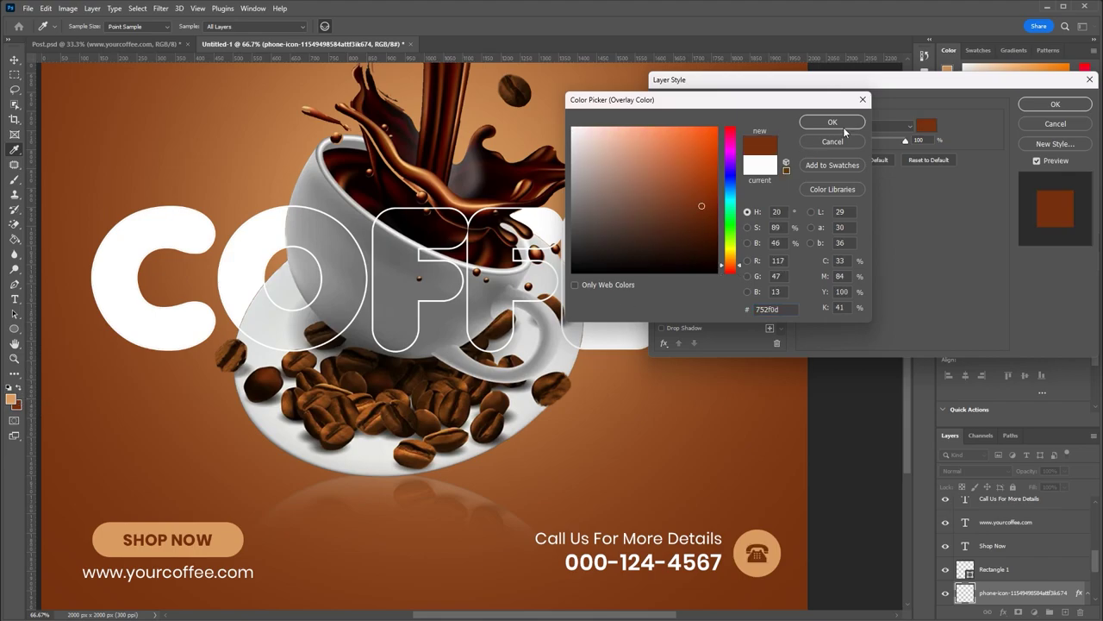
pyautogui.click(843, 126)
pyautogui.click(1050, 103)
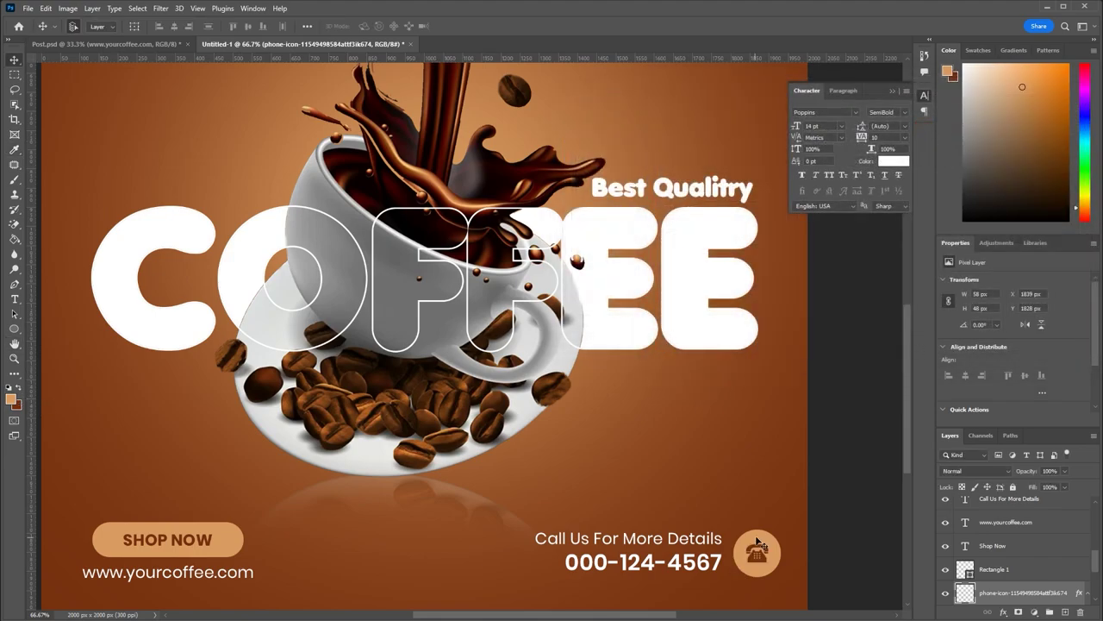
pyautogui.click(758, 541)
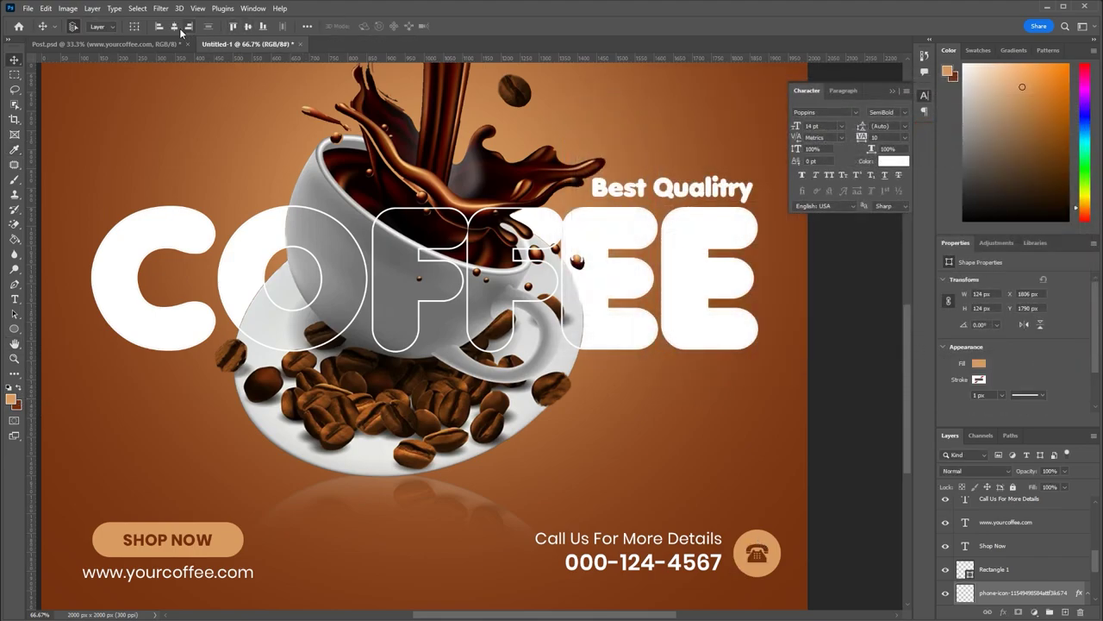
# Select Rectangle 1, the Shop Now label and the url text, and nudge them left to X 87.95 px
pyautogui.click(653, 487)
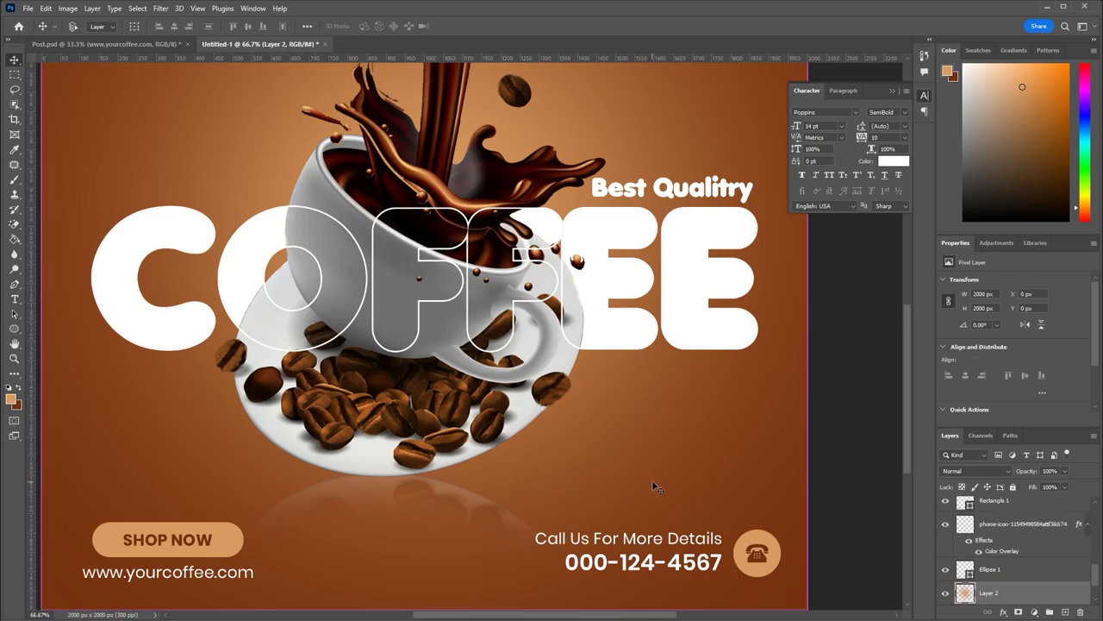
pyautogui.hotkey('ctrl', '-')
pyautogui.hotkey('ctrl', '-')
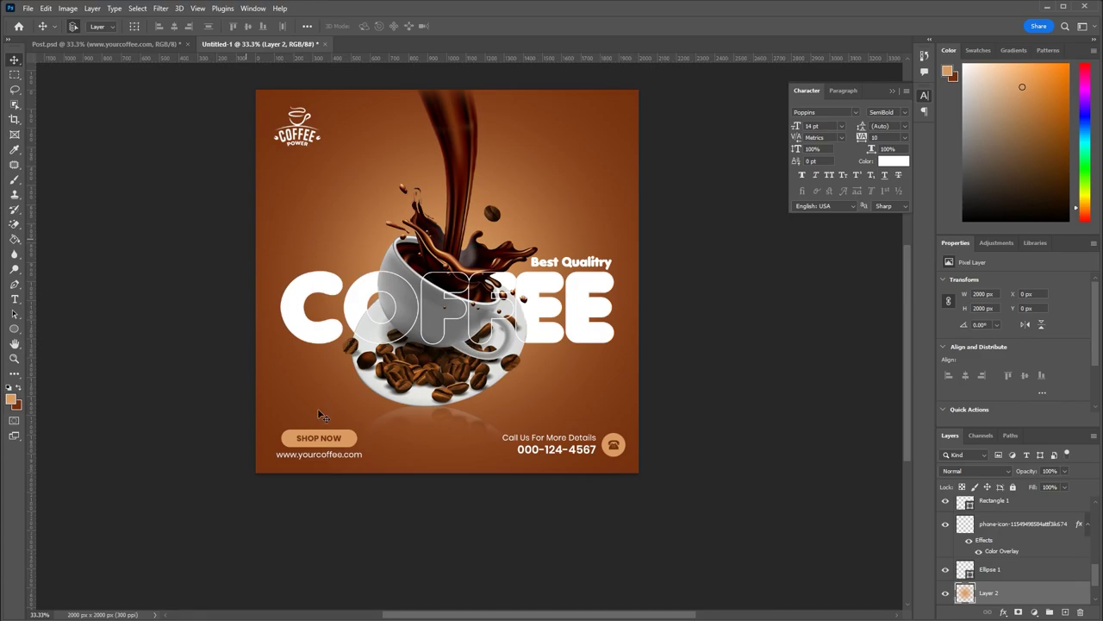
pyautogui.click(292, 442)
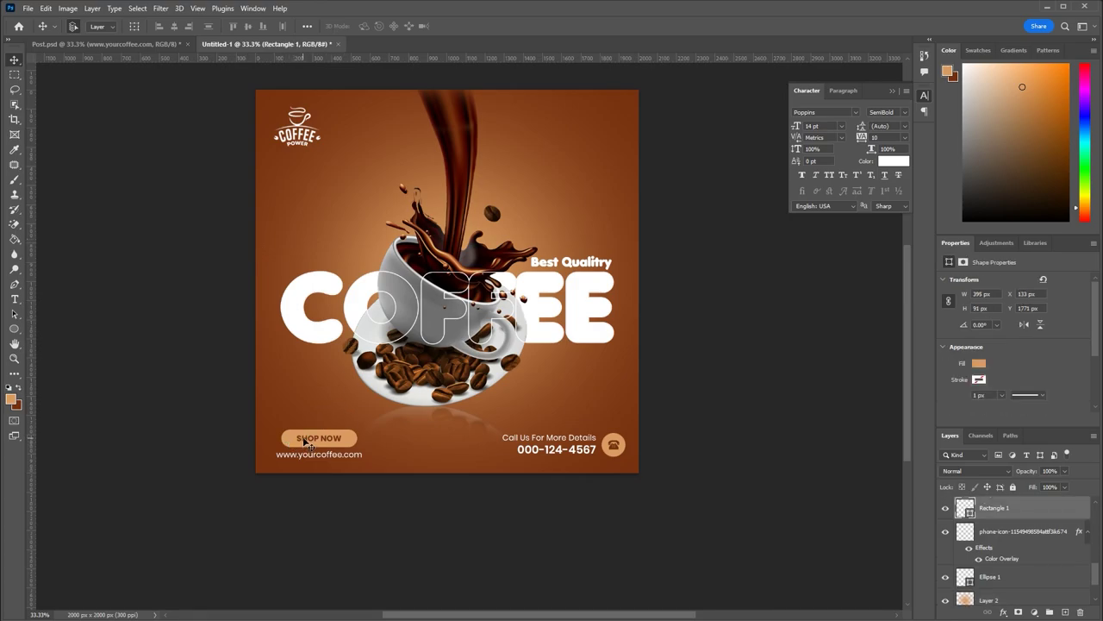
pyautogui.keyDown('shift'); pyautogui.click(306, 456); pyautogui.keyUp('shift')
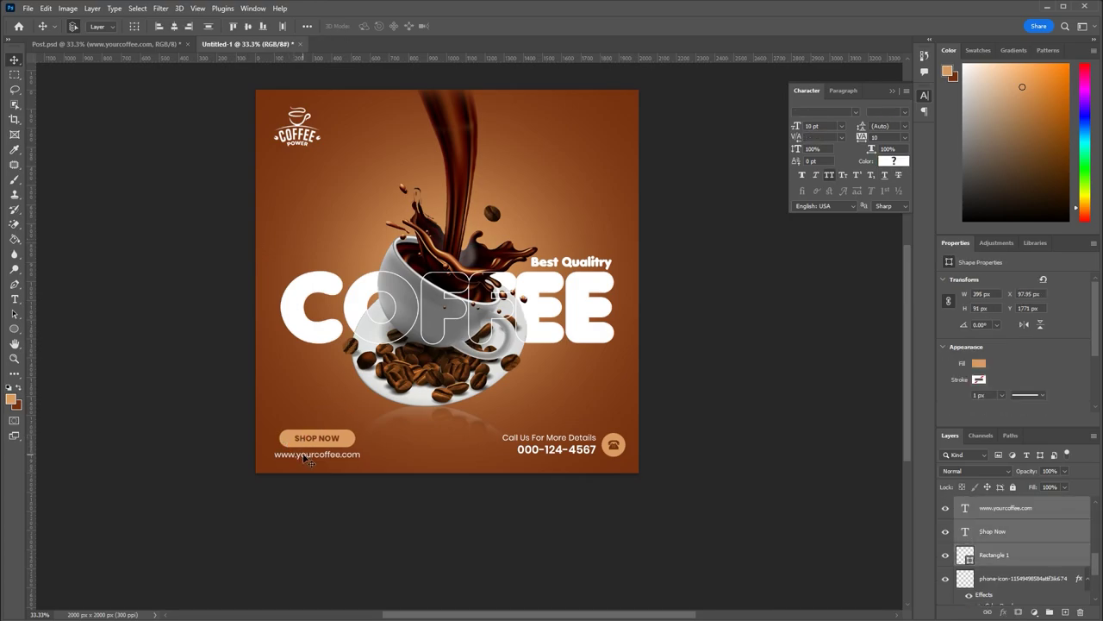
pyautogui.hotkey('shift', 'Left')
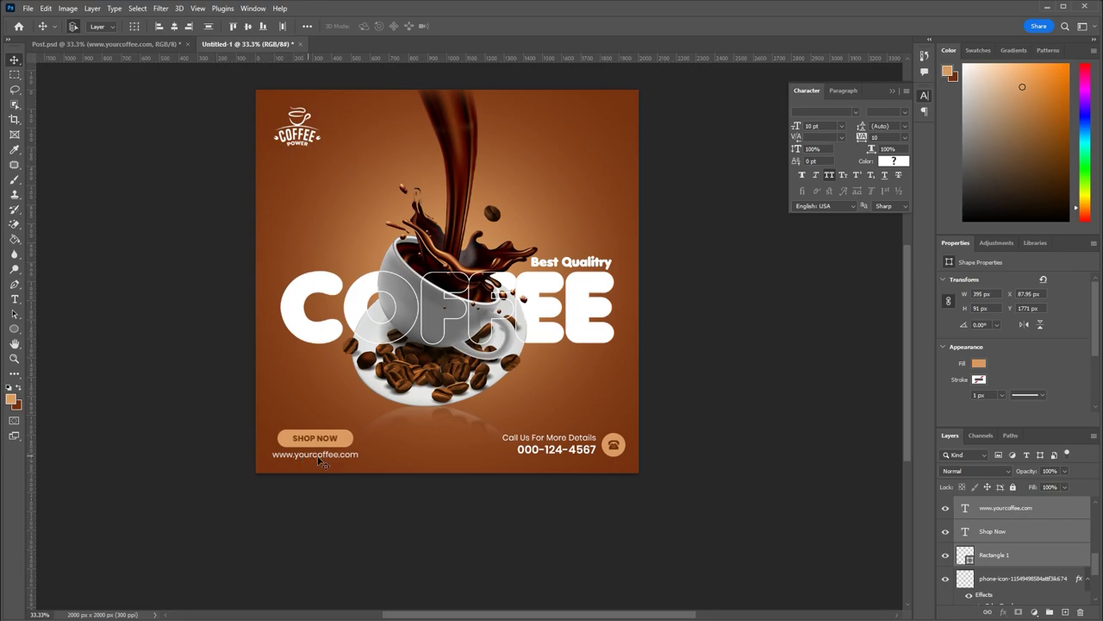
pyautogui.click(596, 136)
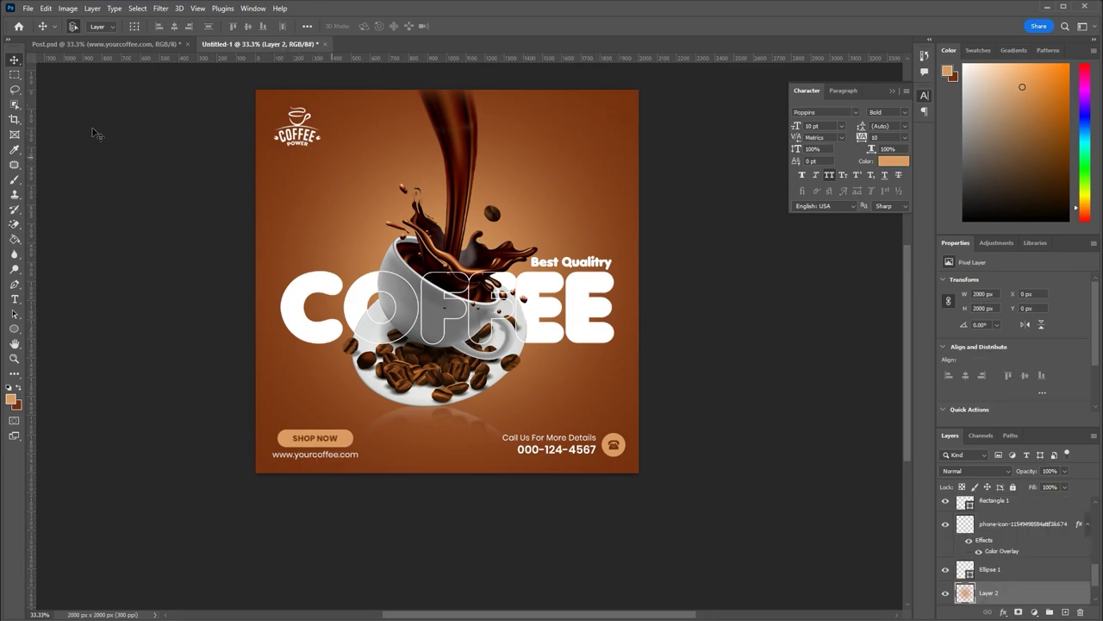
# Place the coffee-bean image as an embedded layer above all other layers
pyautogui.click(27, 8)
pyautogui.click(112, 233)
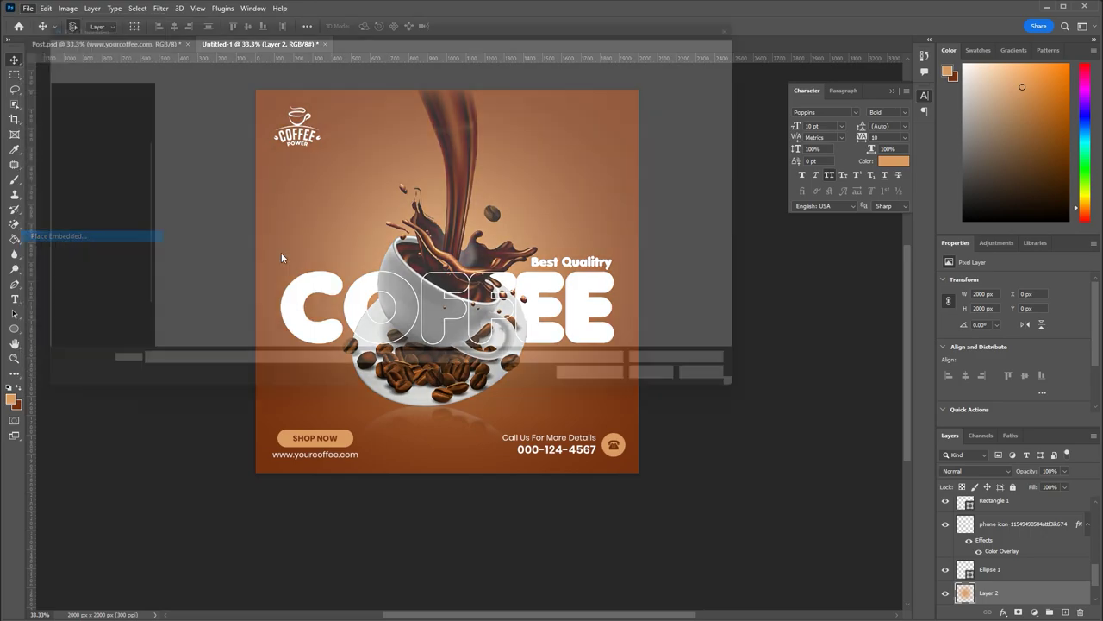
pyautogui.doubleClick(351, 110)
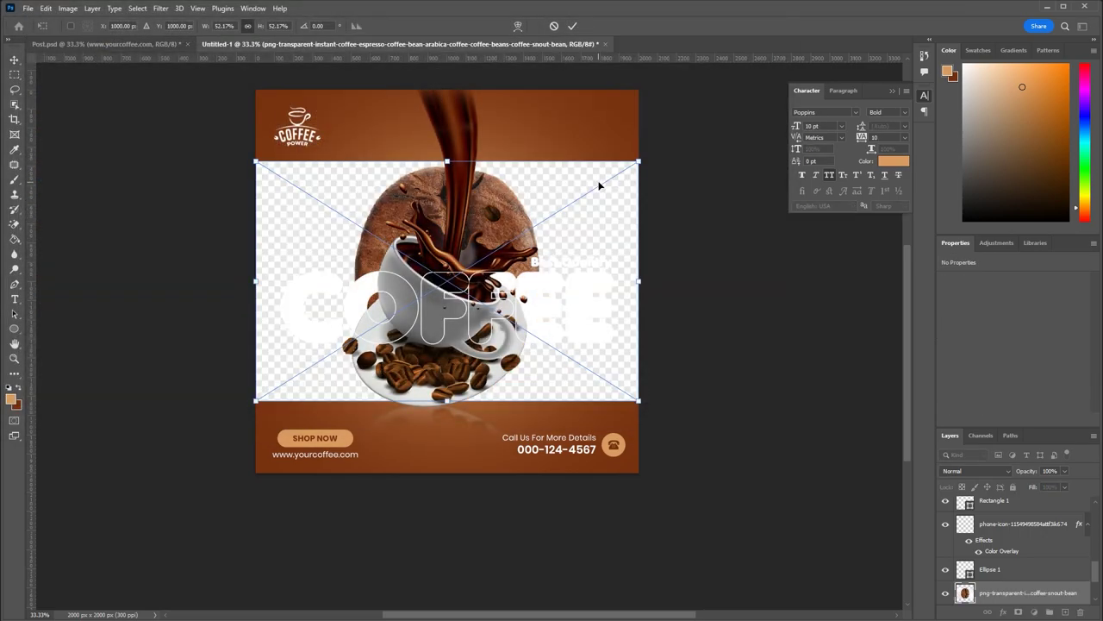
pyautogui.press('Return')
pyautogui.moveTo(1029, 592); pyautogui.dragTo(1031, 467)
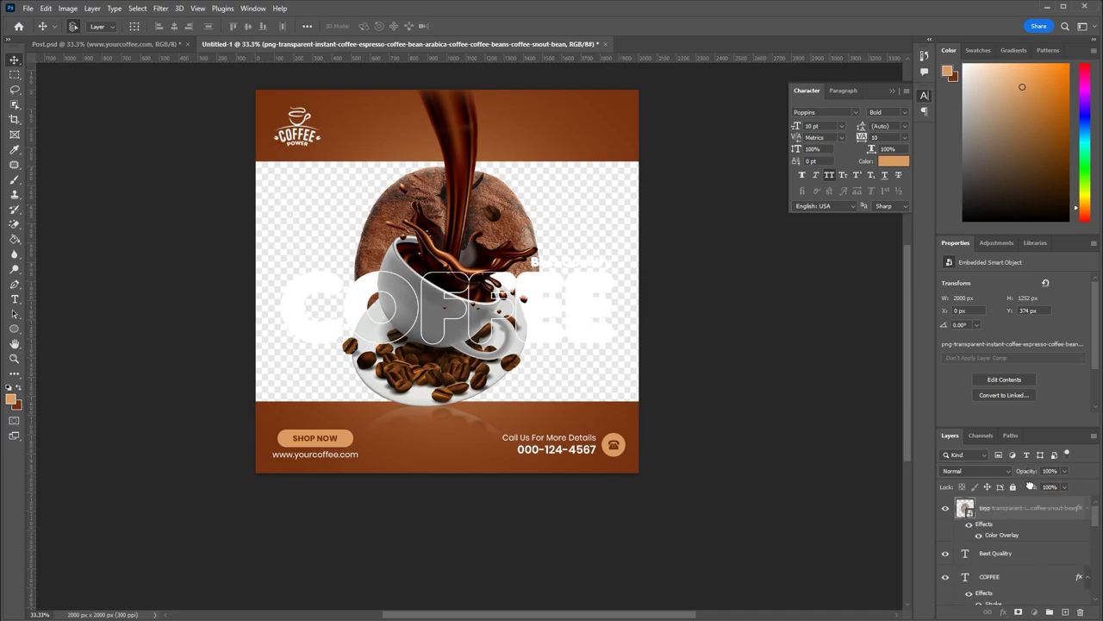
pyautogui.moveTo(1031, 467); pyautogui.dragTo(1020, 508)
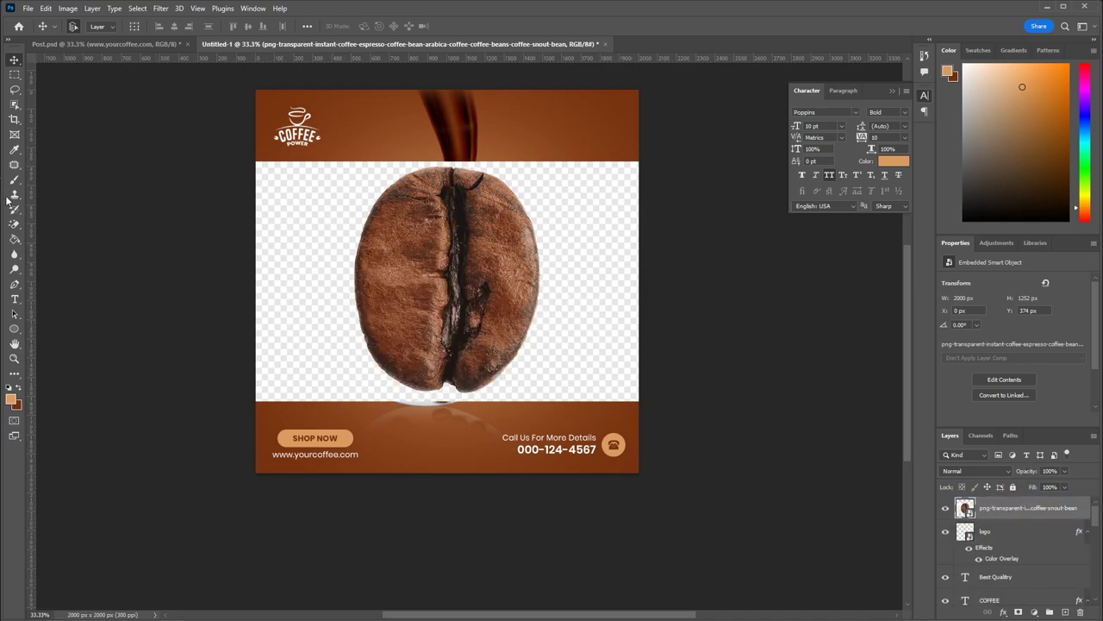
# Erase the bean's checkered backdrop with the Magic Eraser and duplicate the layer three times
pyautogui.click(14, 223)
pyautogui.click(338, 242)
pyautogui.click(555, 238)
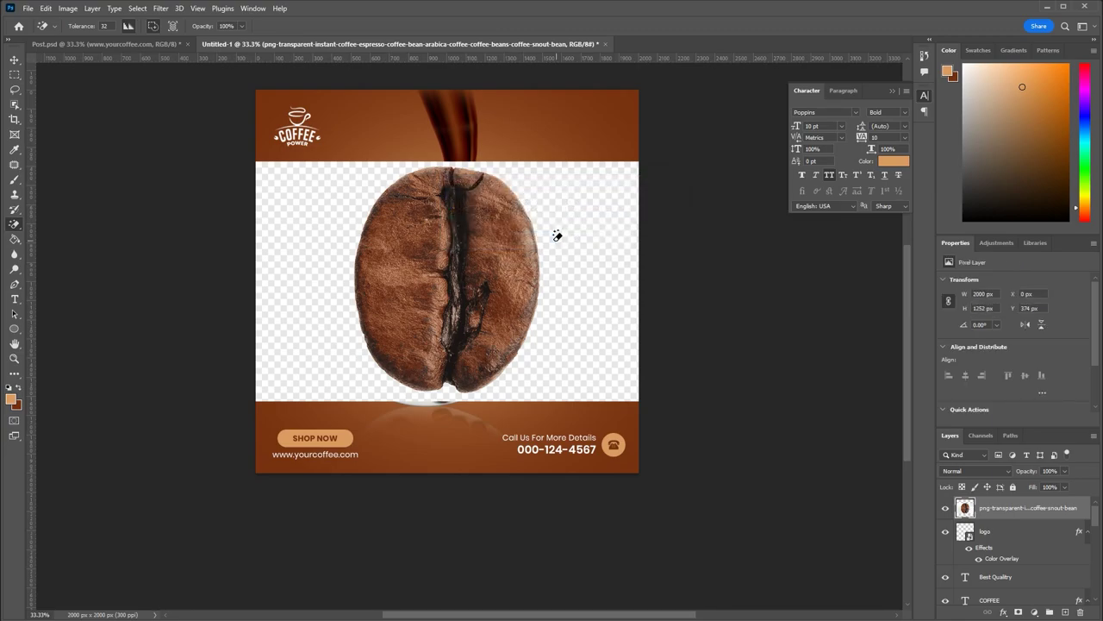
pyautogui.click(328, 252)
pyautogui.click(13, 59)
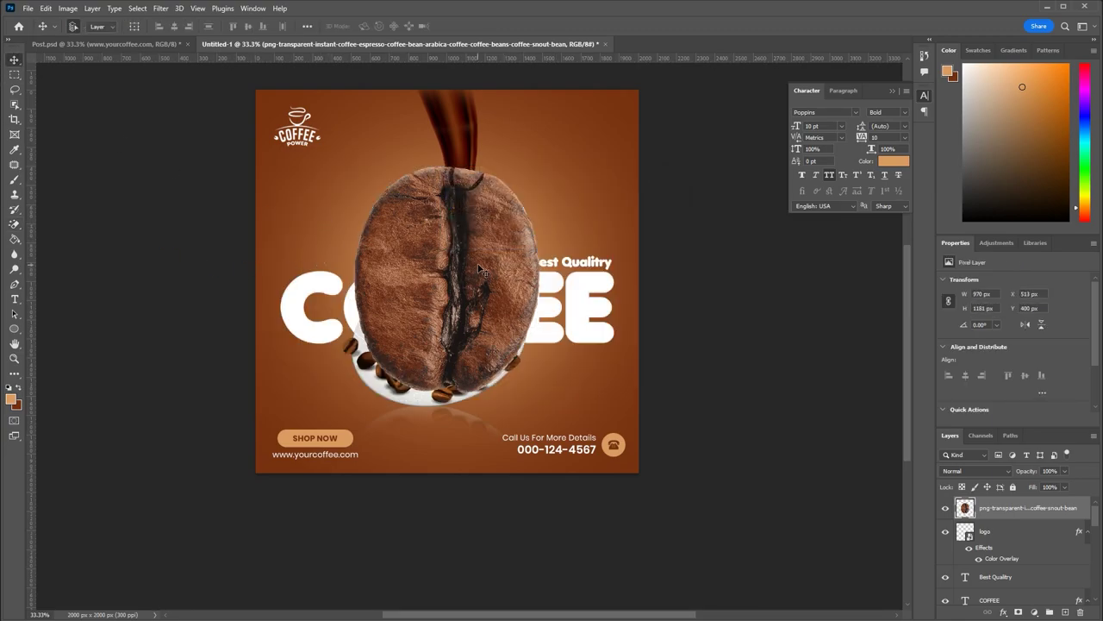
pyautogui.hotkey('ctrl', 'j')
pyautogui.hotkey('ctrl', 'j')
pyautogui.hotkey('ctrl', 'j')
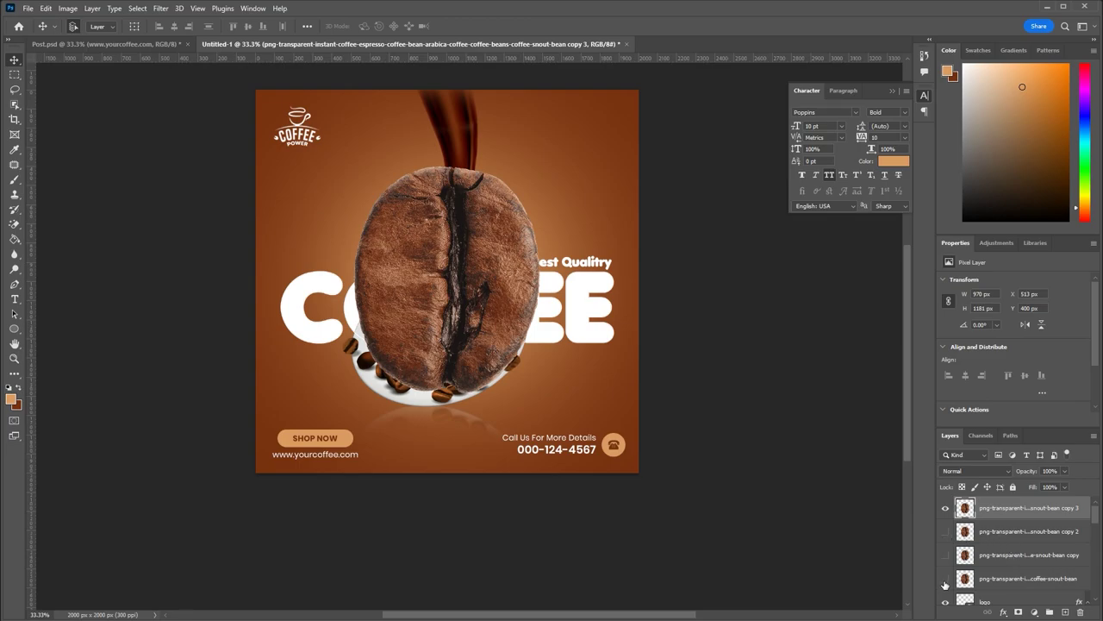
# Move the top bean copy to the upper right, shrinking and tilting it
pyautogui.moveTo(519, 253); pyautogui.dragTo(653, 153)
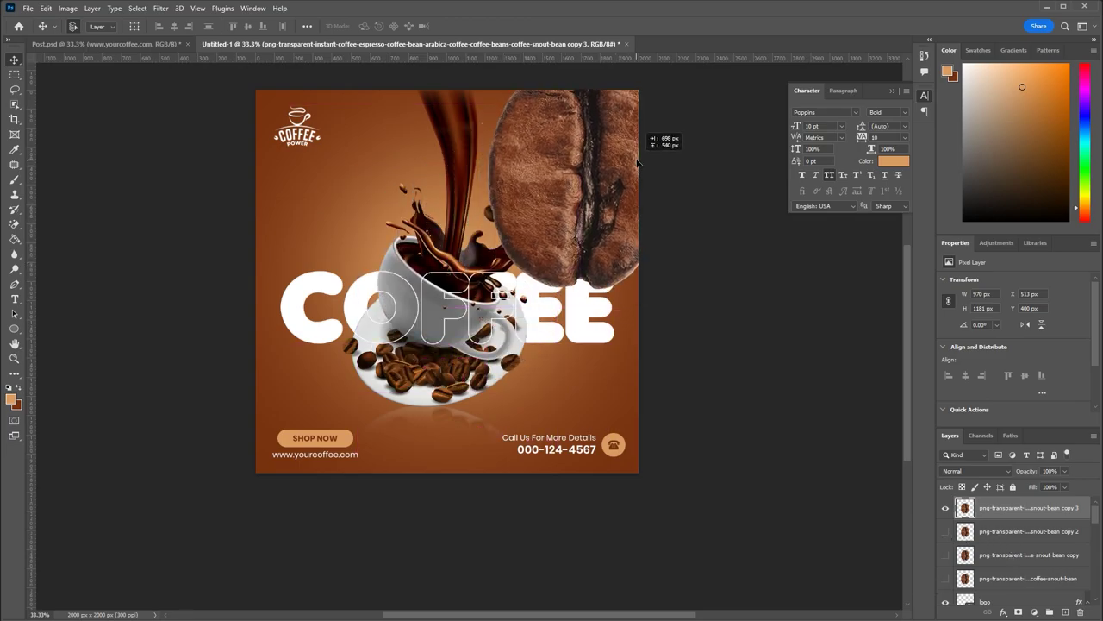
pyautogui.hotkey('ctrl', 't')
pyautogui.moveTo(678, 72)
pyautogui.mouseDown()
pyautogui.moveTo(620, 138)
pyautogui.moveTo(631, 131)
pyautogui.mouseUp()
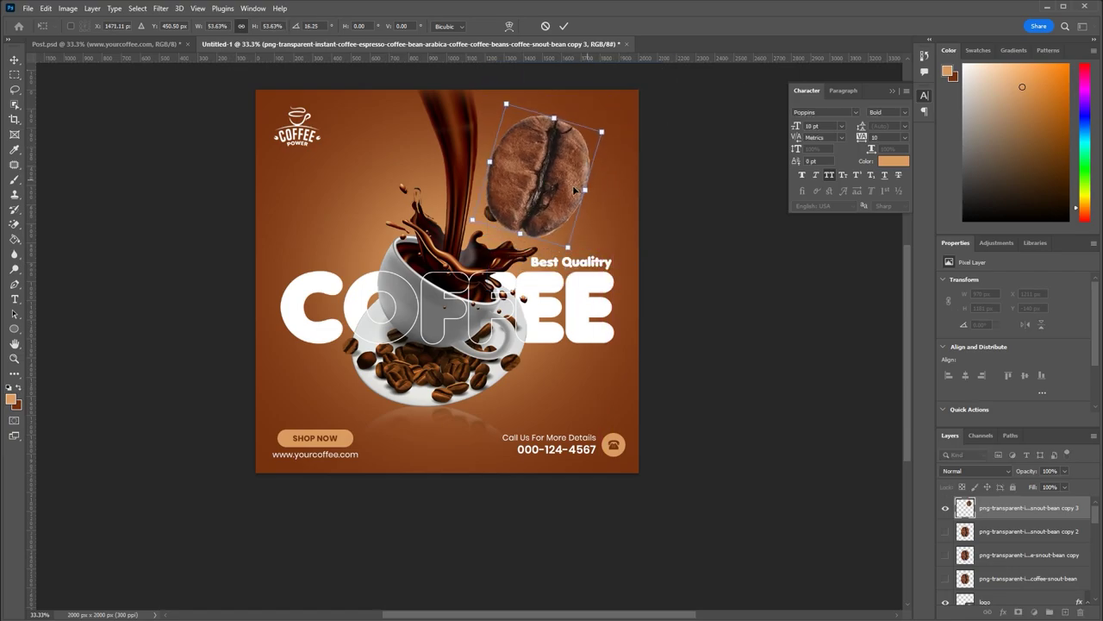
pyautogui.moveTo(536, 224); pyautogui.dragTo(646, 127)
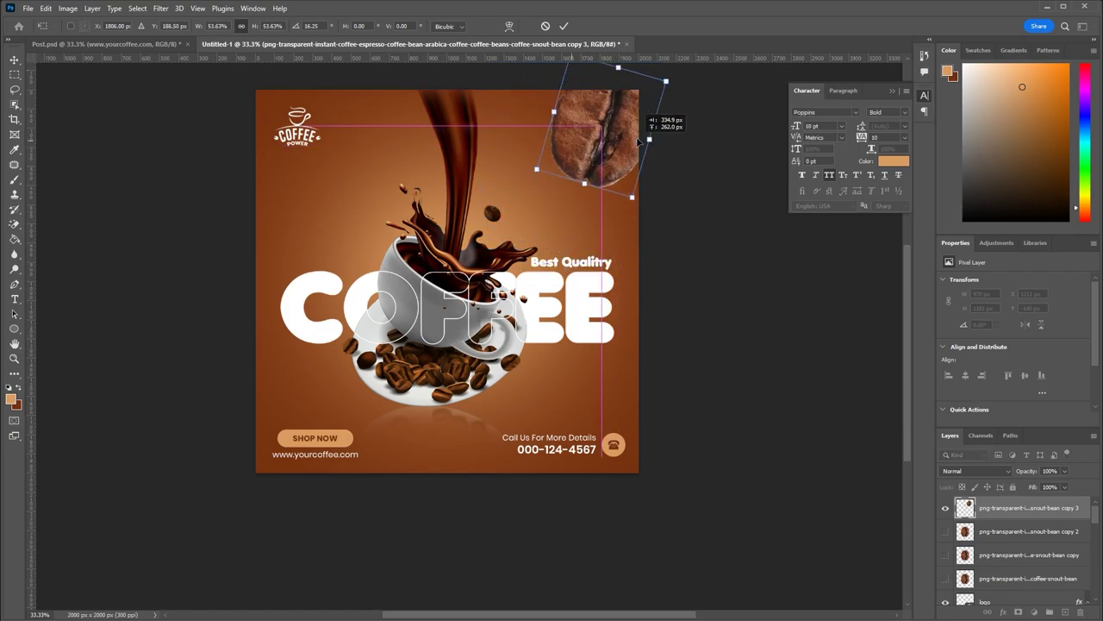
# Refine the corner bean to 556 × 626 px at a tilt, partly cropped at the corner
pyautogui.click(158, 44)
pyautogui.click(307, 43)
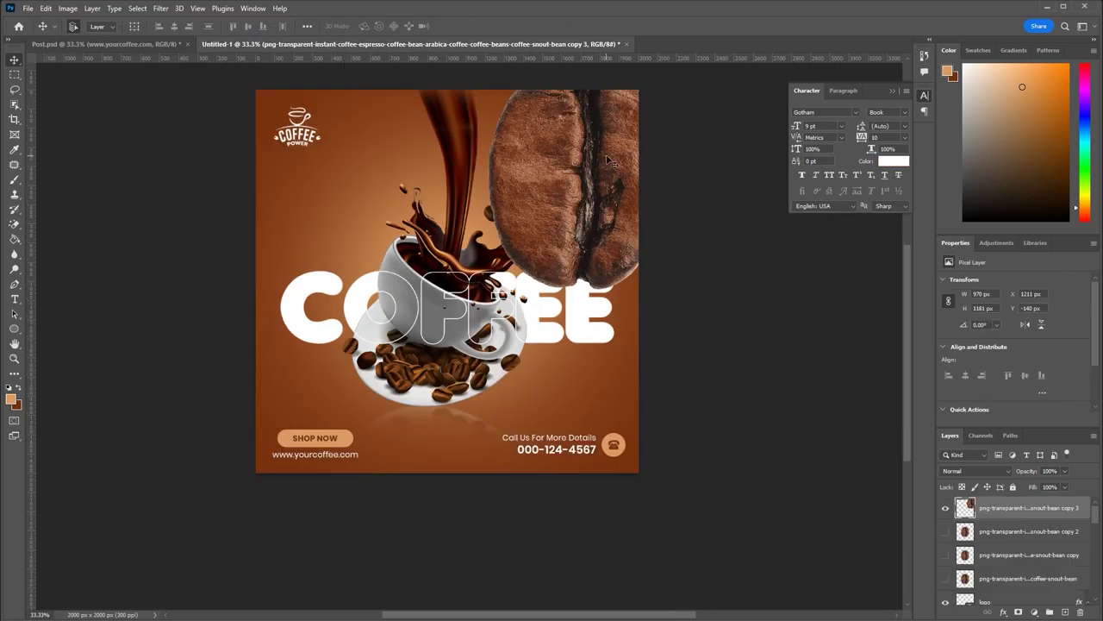
pyautogui.hotkey('ctrl', 't')
pyautogui.moveTo(692, 64)
pyautogui.mouseDown()
pyautogui.moveTo(705, 117)
pyautogui.moveTo(634, 138)
pyautogui.moveTo(595, 172)
pyautogui.moveTo(640, 107)
pyautogui.mouseUp()
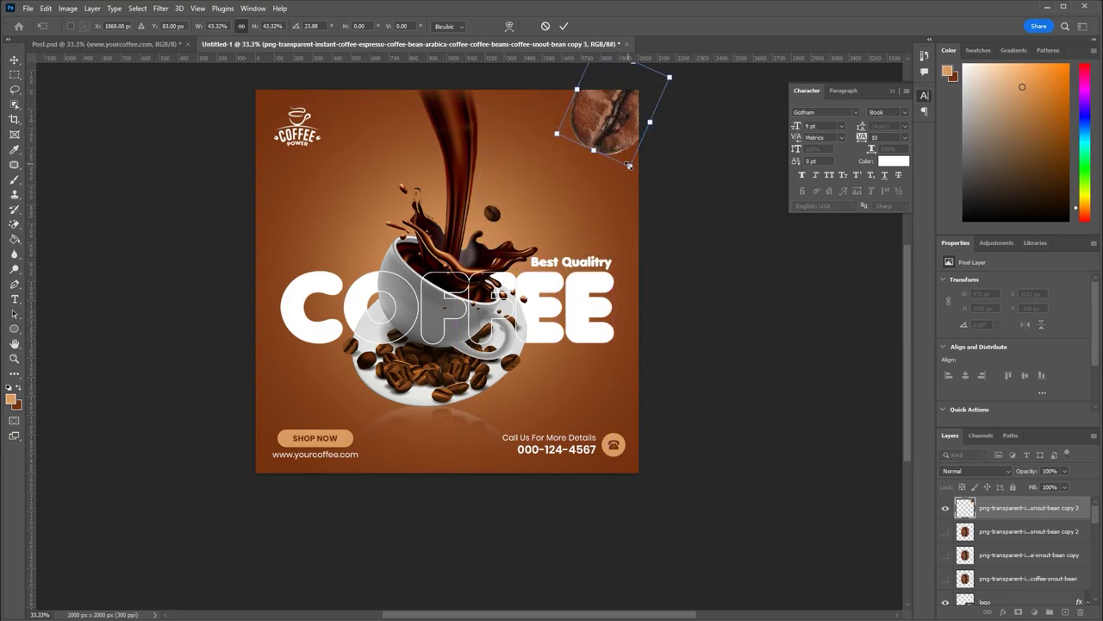
pyautogui.moveTo(630, 166); pyautogui.dragTo(647, 185)
pyautogui.press('Return')
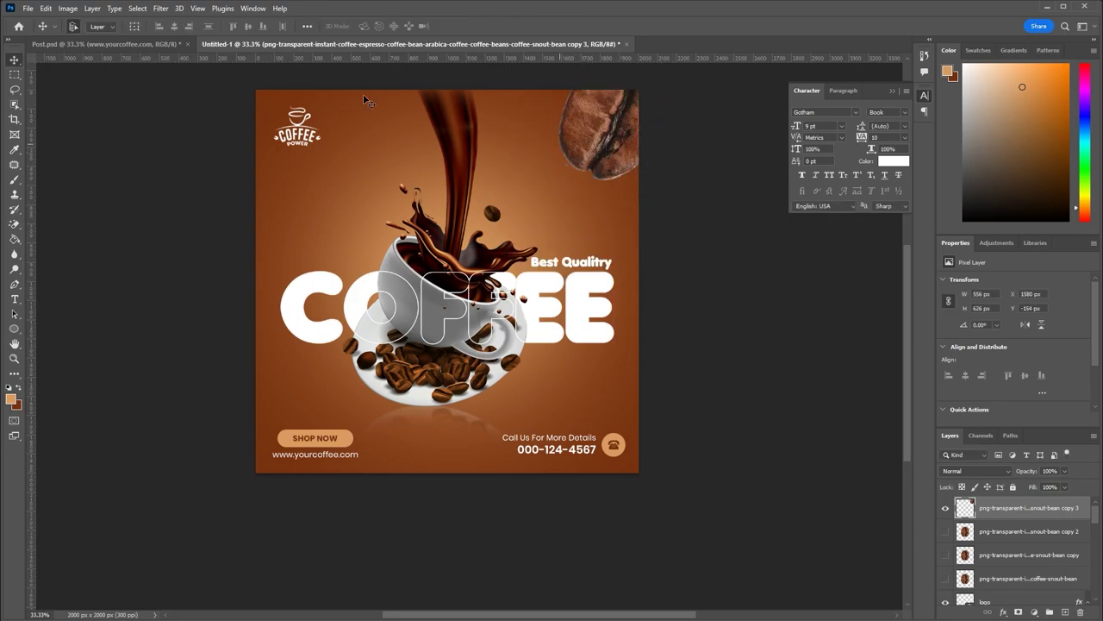
# Apply a Gaussian Blur of about 7.2 px radius to the top-right coffee bean
pyautogui.click(161, 9)
pyautogui.moveTo(207, 155)
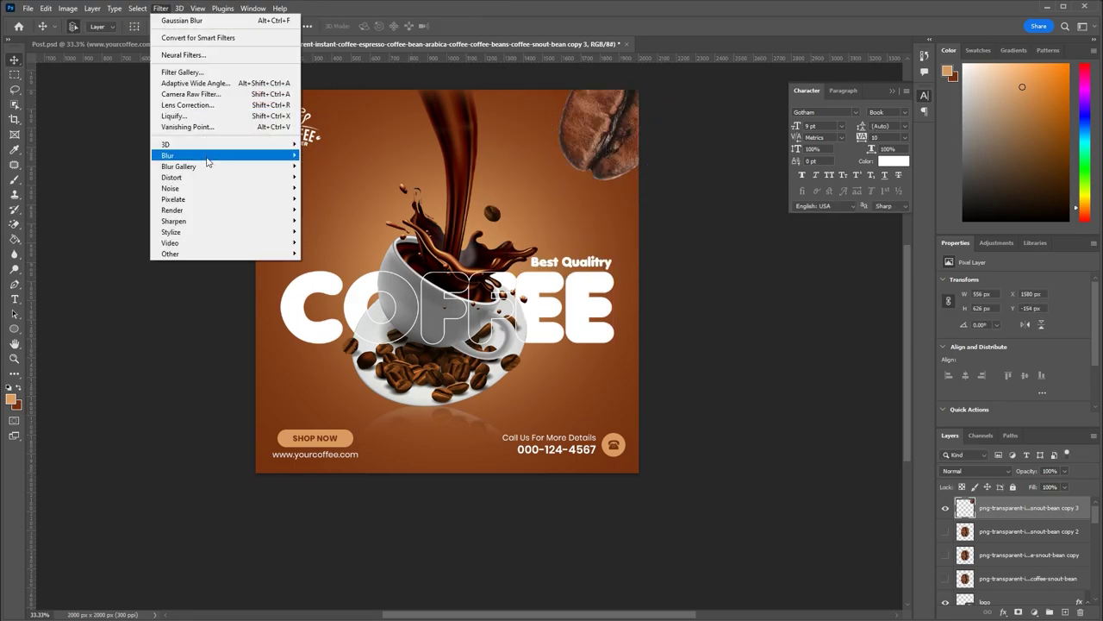
pyautogui.click(327, 198)
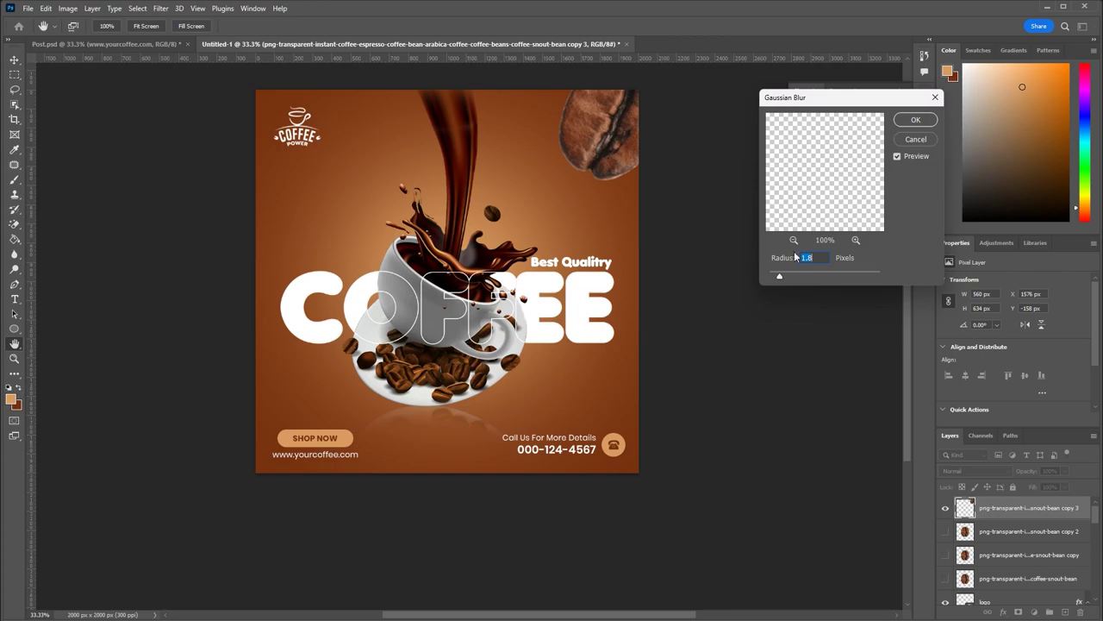
pyautogui.moveTo(780, 277); pyautogui.dragTo(809, 280)
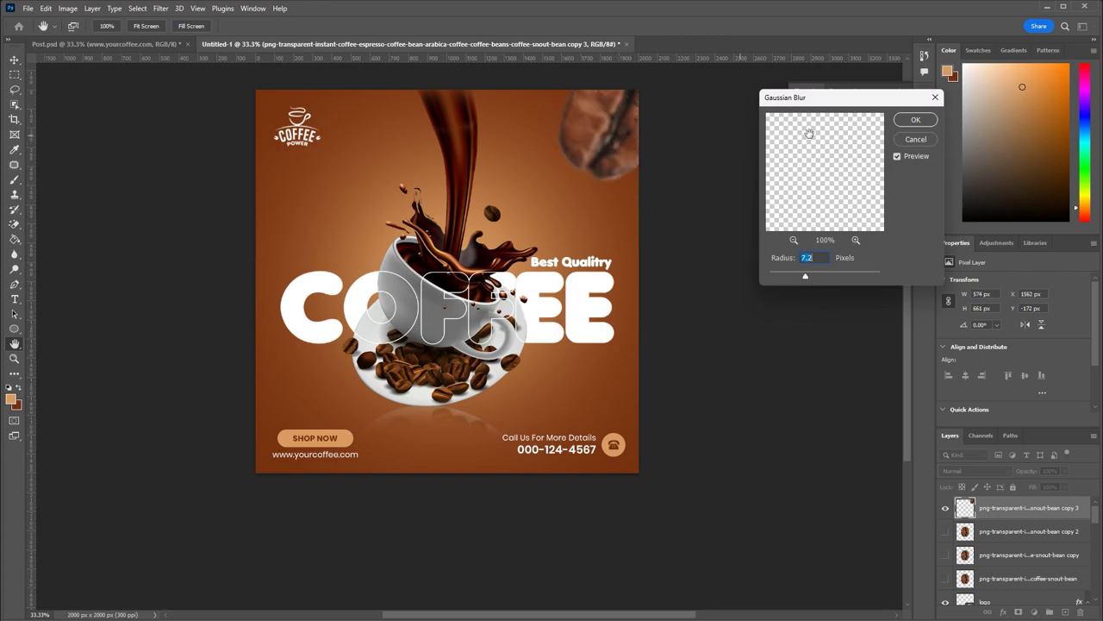
pyautogui.click(910, 121)
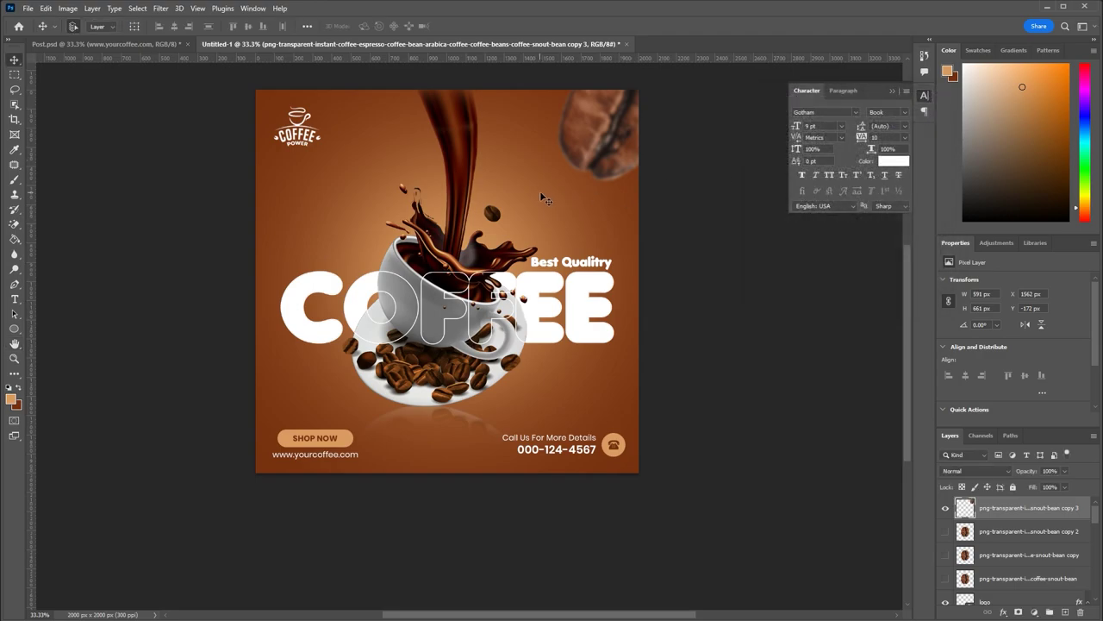
# Make the second bean copy visible and select its layer
pyautogui.click(104, 44)
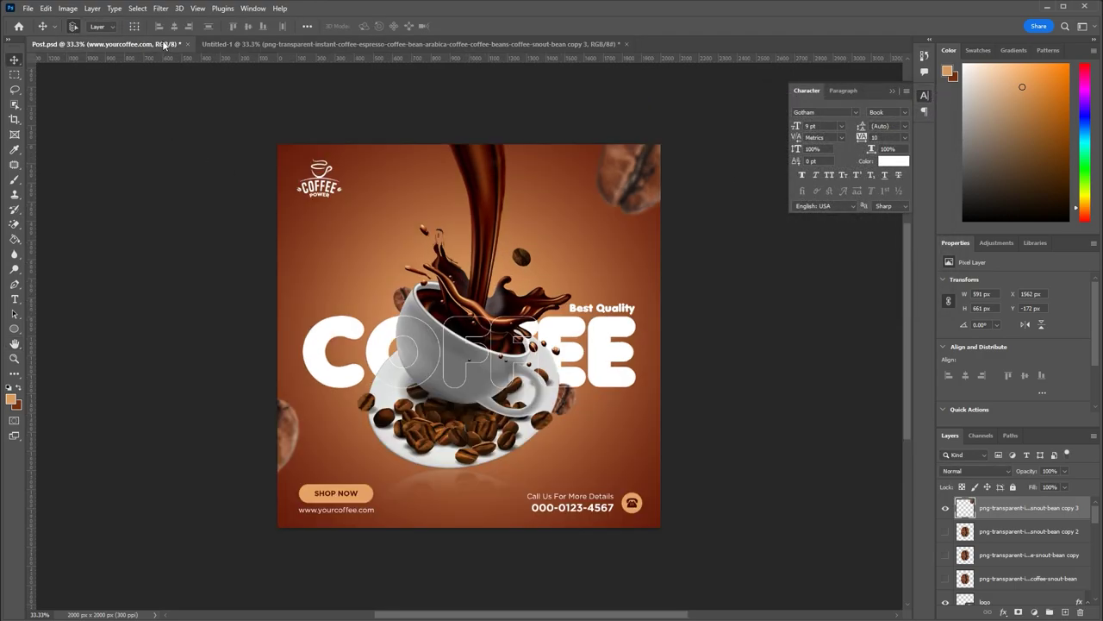
pyautogui.click(324, 44)
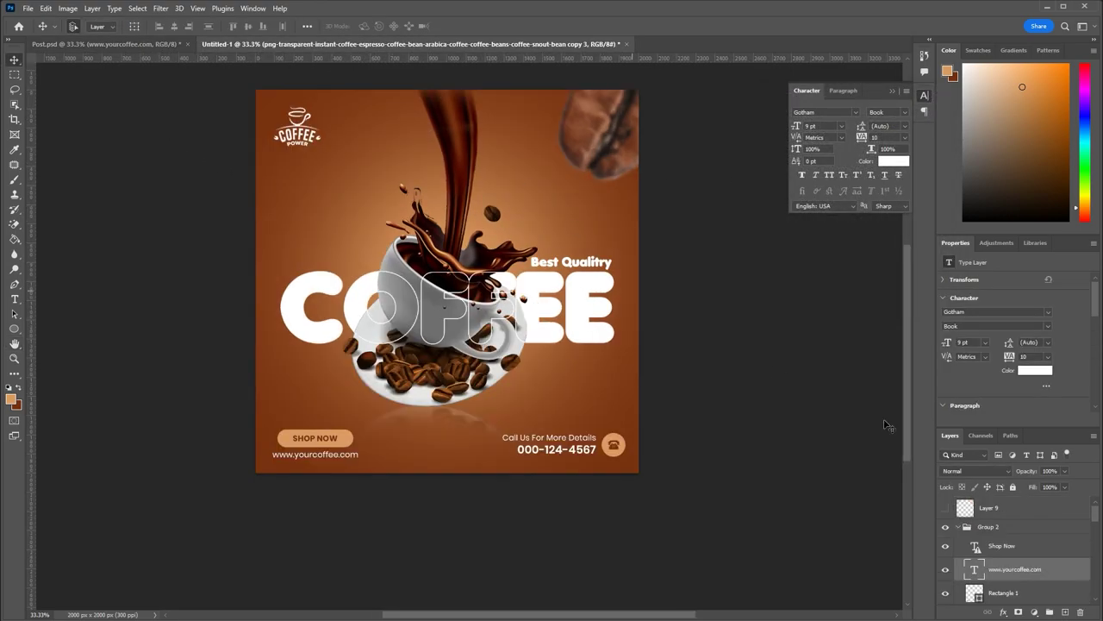
pyautogui.click(945, 532)
pyautogui.hotkey('ctrl', 't')
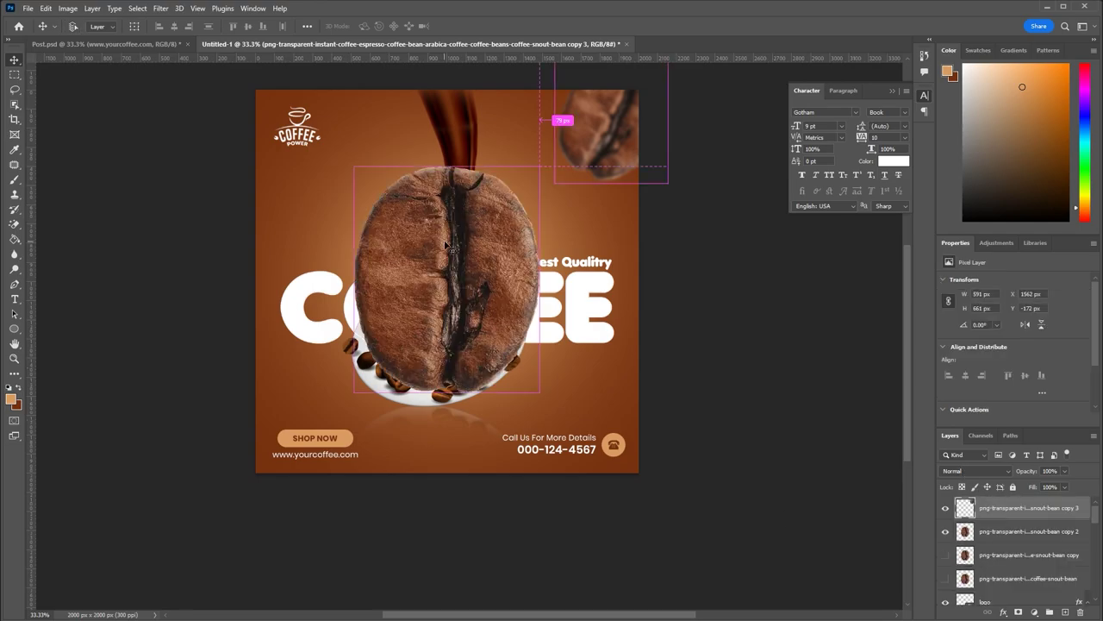
pyautogui.press('Return')
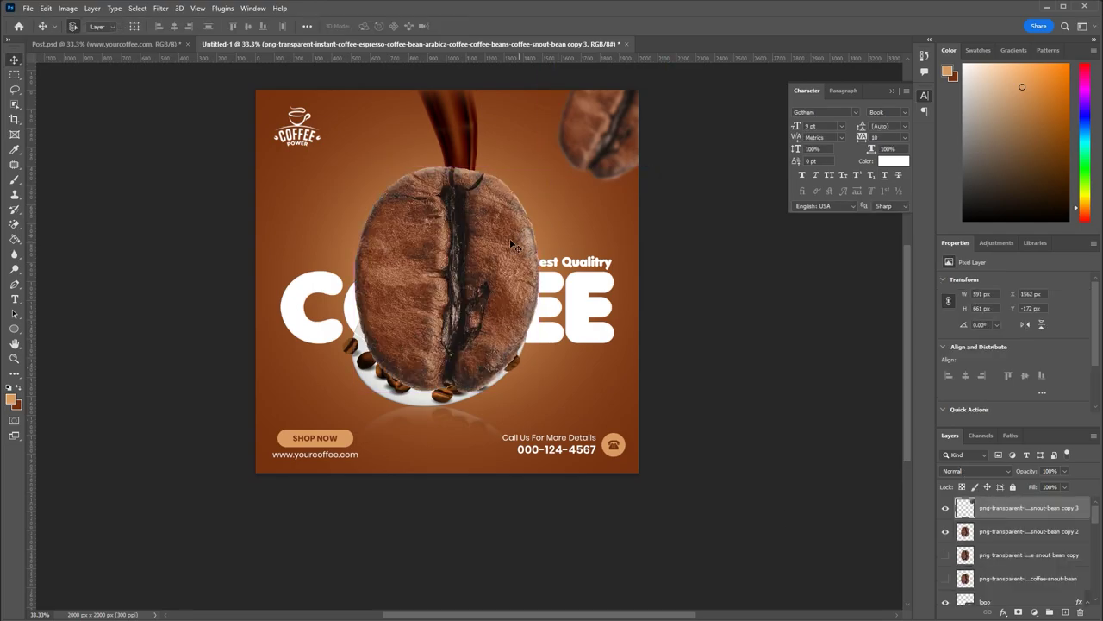
pyautogui.click(509, 237)
pyautogui.hotkey('ctrl', 't')
pyautogui.moveTo(541, 168); pyautogui.dragTo(486, 234)
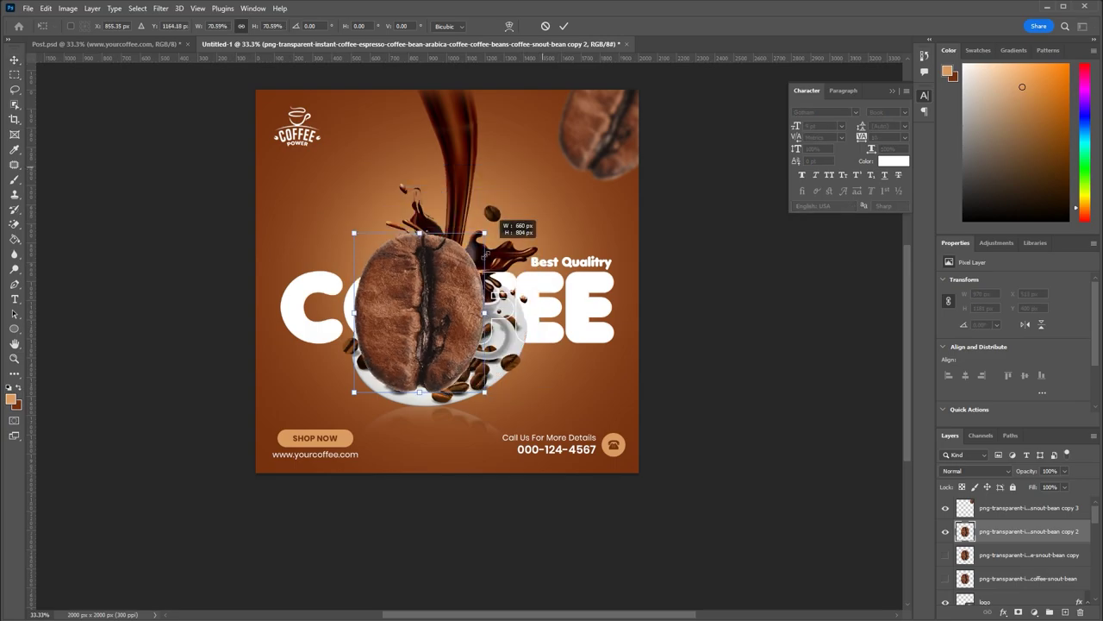
pyautogui.press('Escape')
# Shrink the second bean to 398 × 468 px, tilt it and place it at the left edge
pyautogui.click(167, 45)
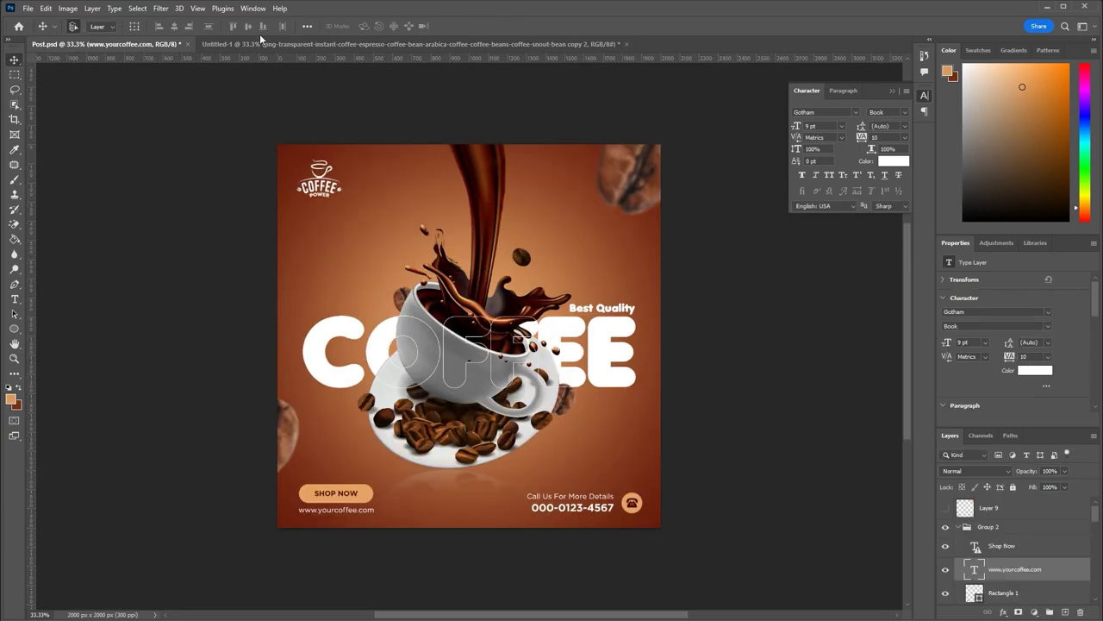
pyautogui.click(232, 44)
pyautogui.hotkey('ctrl', 't')
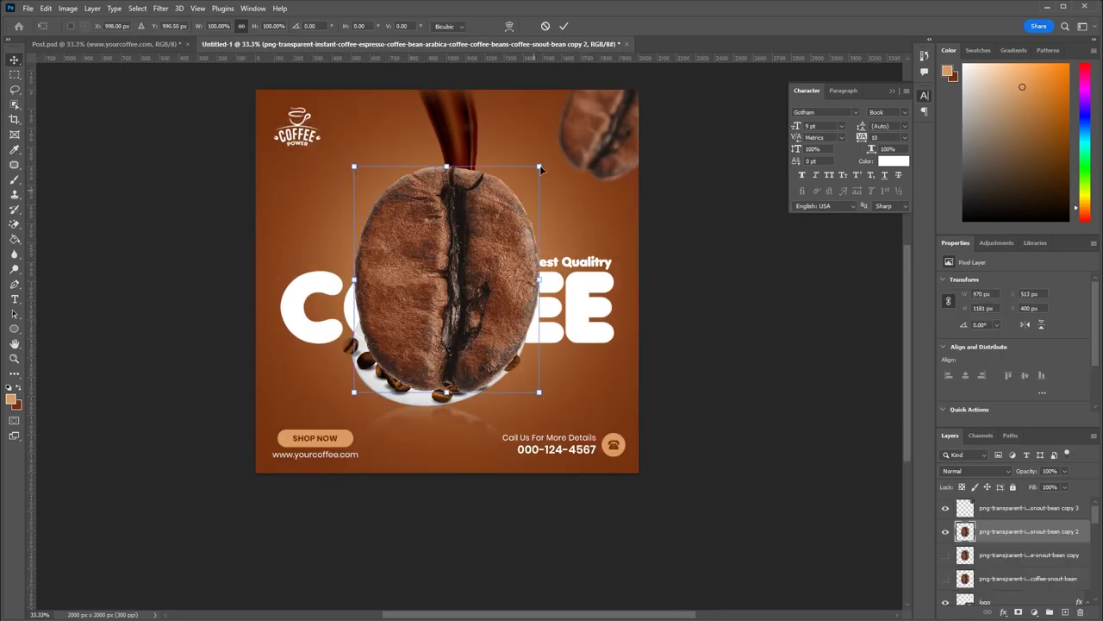
pyautogui.moveTo(541, 169)
pyautogui.mouseDown()
pyautogui.moveTo(448, 295)
pyautogui.moveTo(262, 375)
pyautogui.mouseUp()
pyautogui.moveTo(296, 339)
pyautogui.mouseDown()
pyautogui.moveTo(306, 345)
pyautogui.moveTo(258, 341)
pyautogui.moveTo(280, 368)
pyautogui.mouseUp()
pyautogui.press('Return')
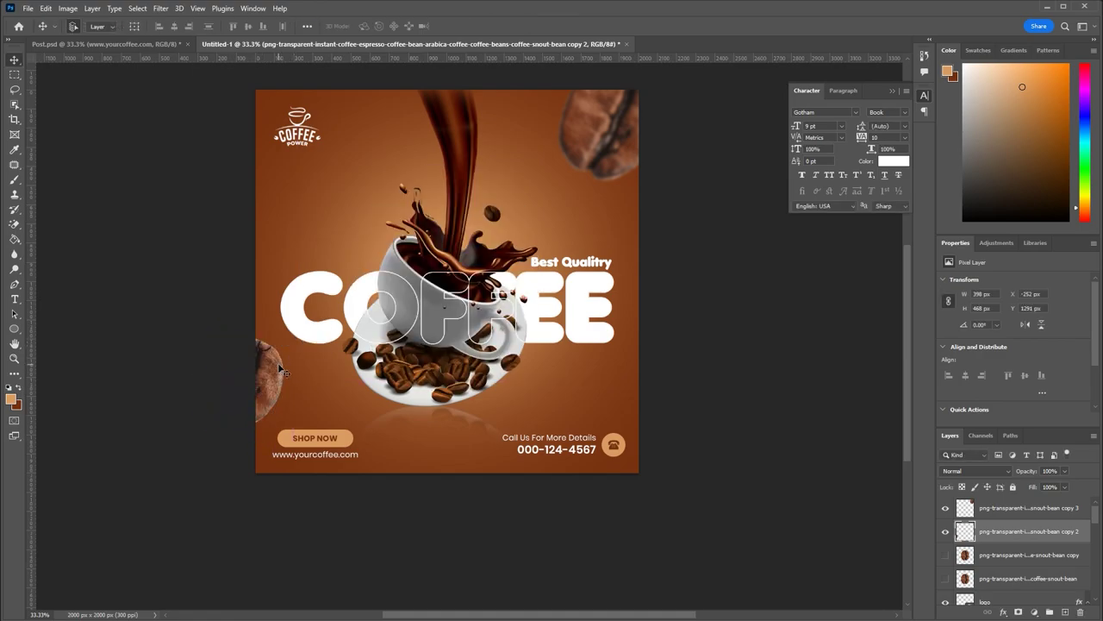
# Apply a Gaussian Blur to the coffee bean on the left edge
pyautogui.click(161, 8)
pyautogui.moveTo(168, 156)
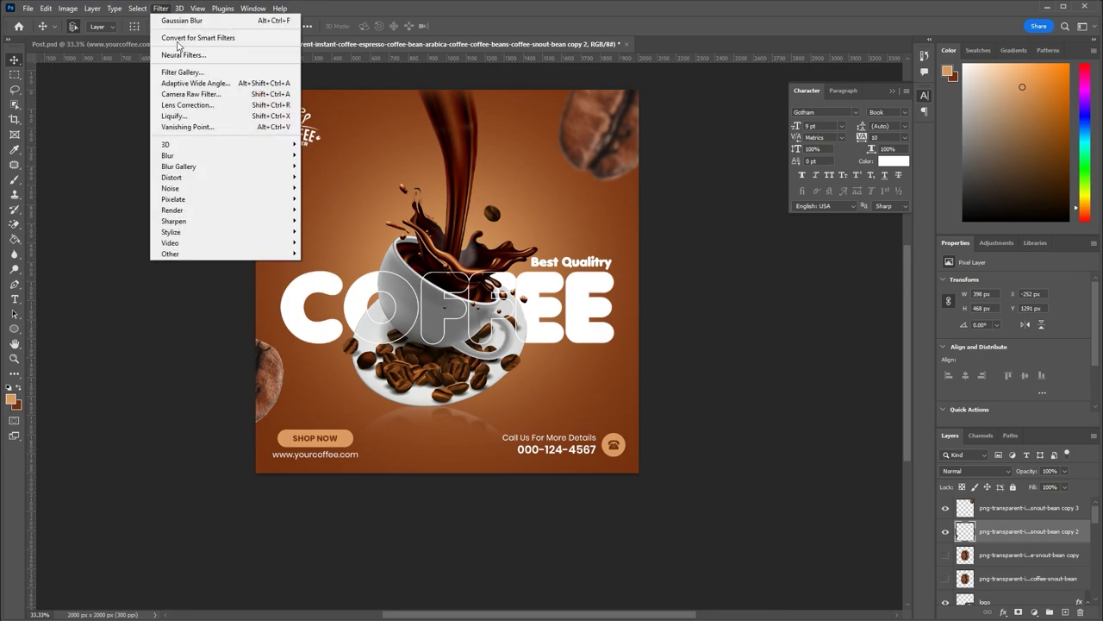
pyautogui.click(325, 203)
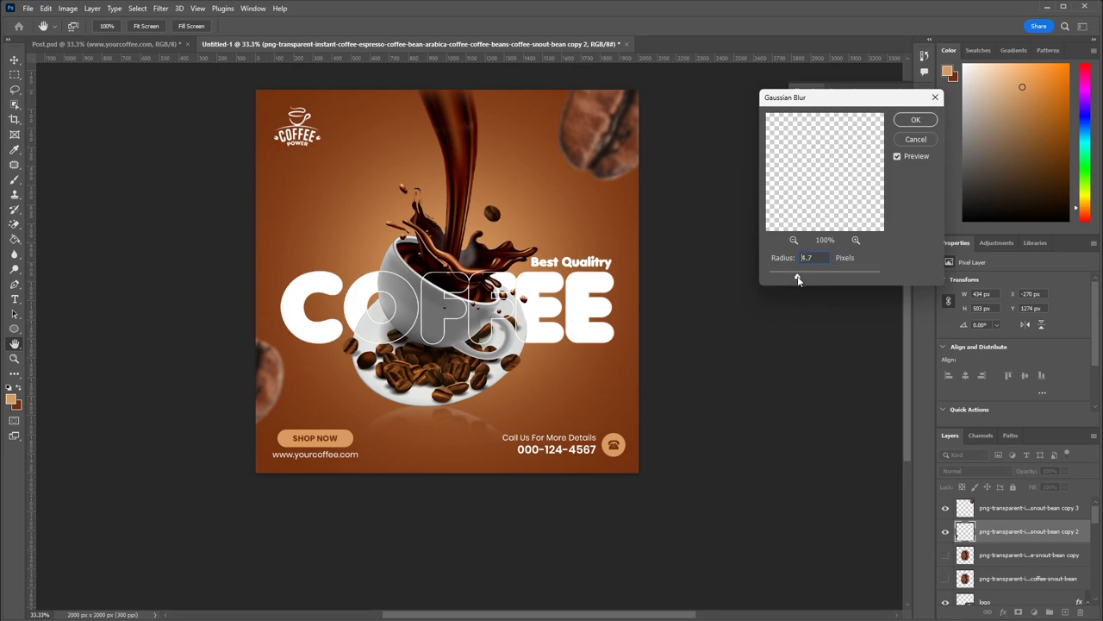
pyautogui.click(919, 125)
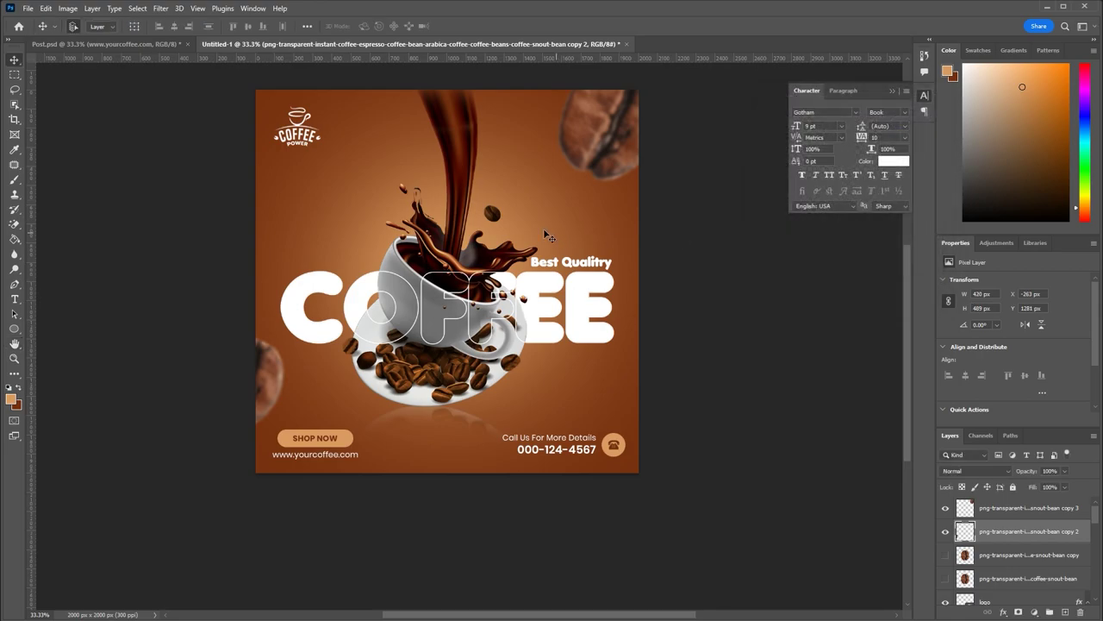
# Show the third bean copy and shrink it into a small bean beside the cup
pyautogui.click(945, 554)
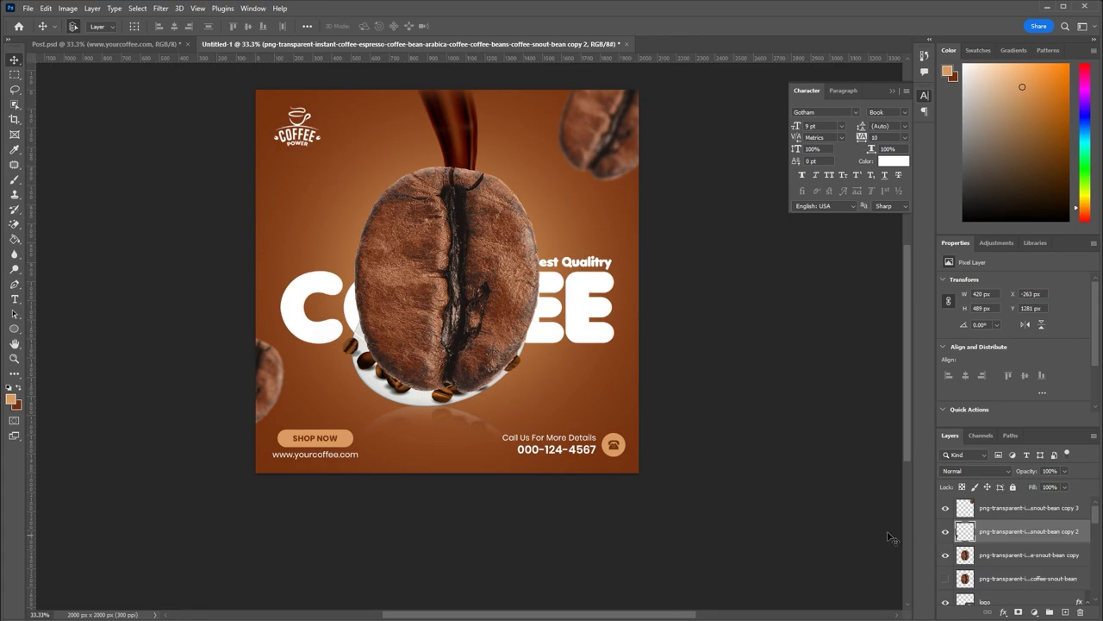
pyautogui.click(443, 268)
pyautogui.hotkey('ctrl', 't')
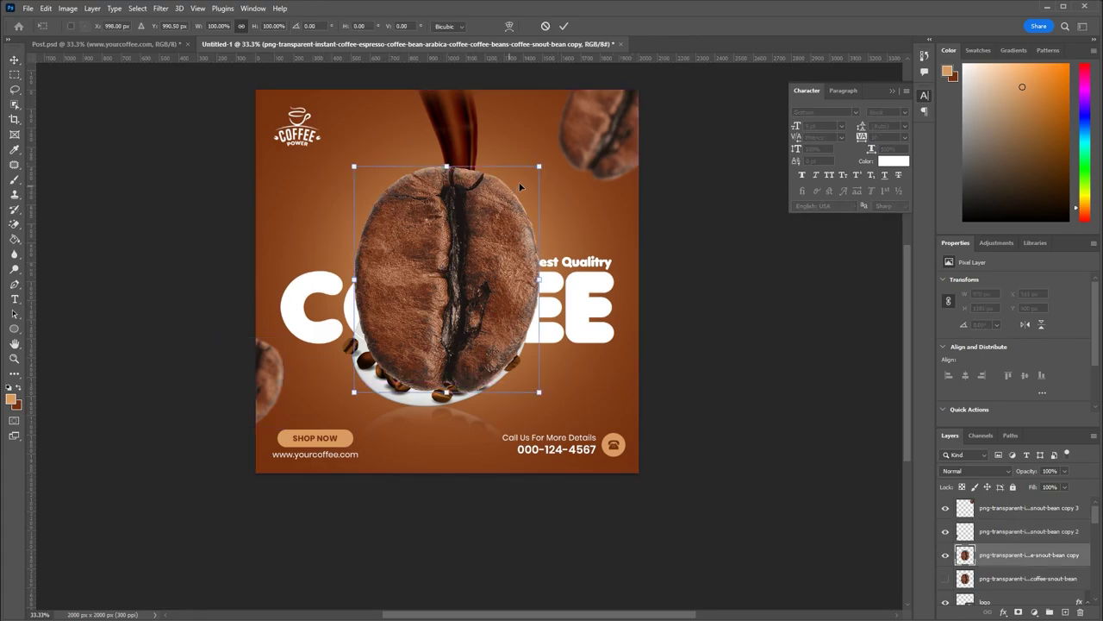
pyautogui.moveTo(537, 165); pyautogui.dragTo(547, 377)
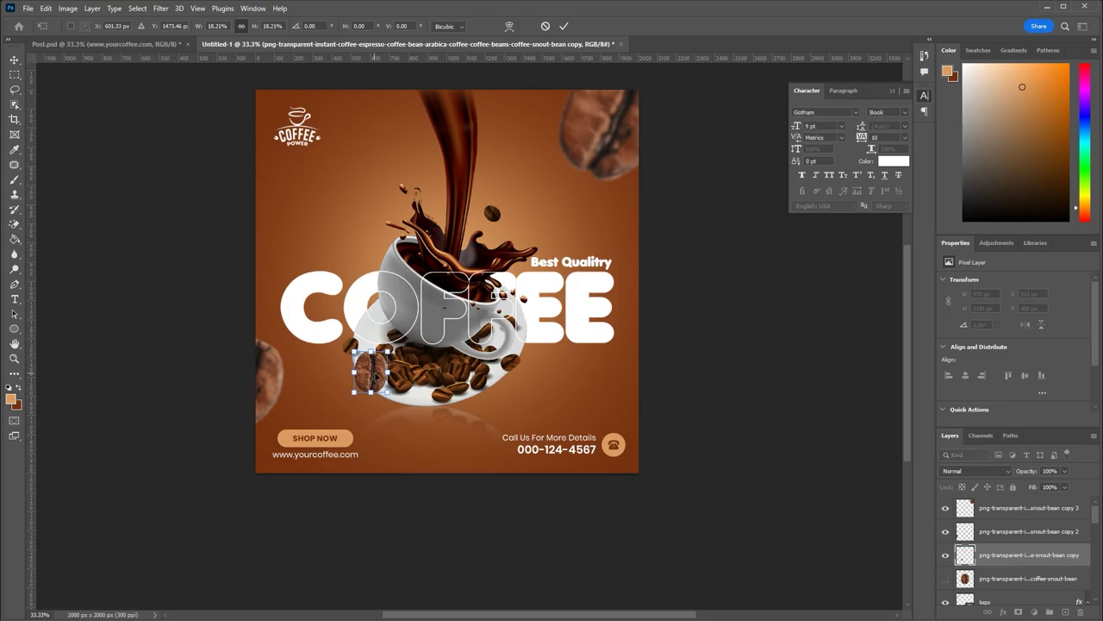
pyautogui.moveTo(554, 251)
pyautogui.mouseDown()
pyautogui.moveTo(393, 447)
pyautogui.moveTo(536, 346)
pyautogui.mouseUp()
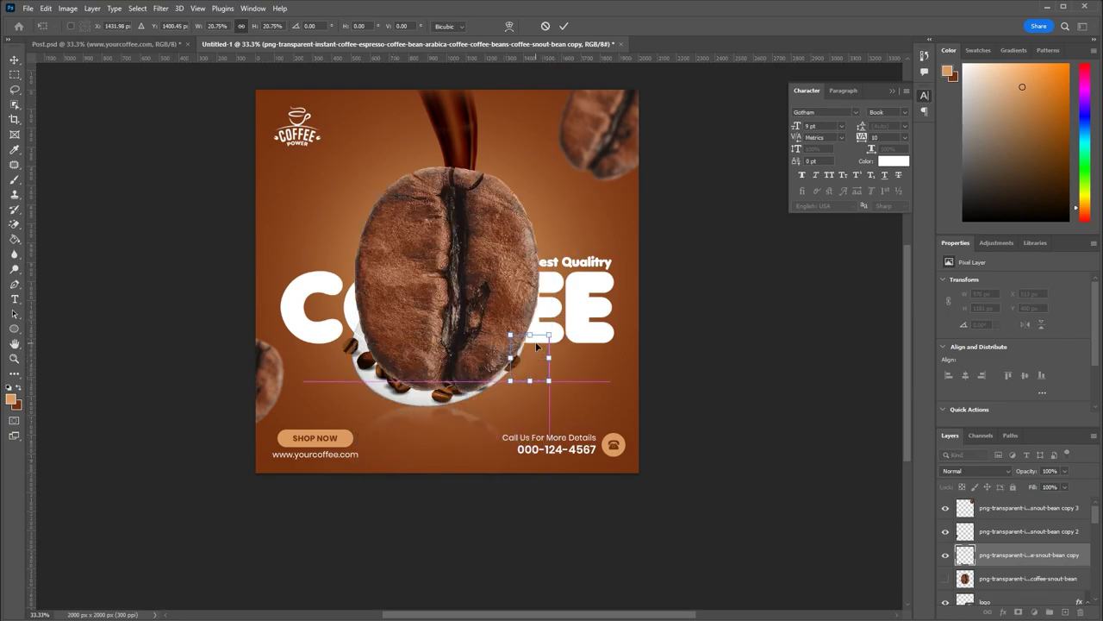
pyautogui.press('Return')
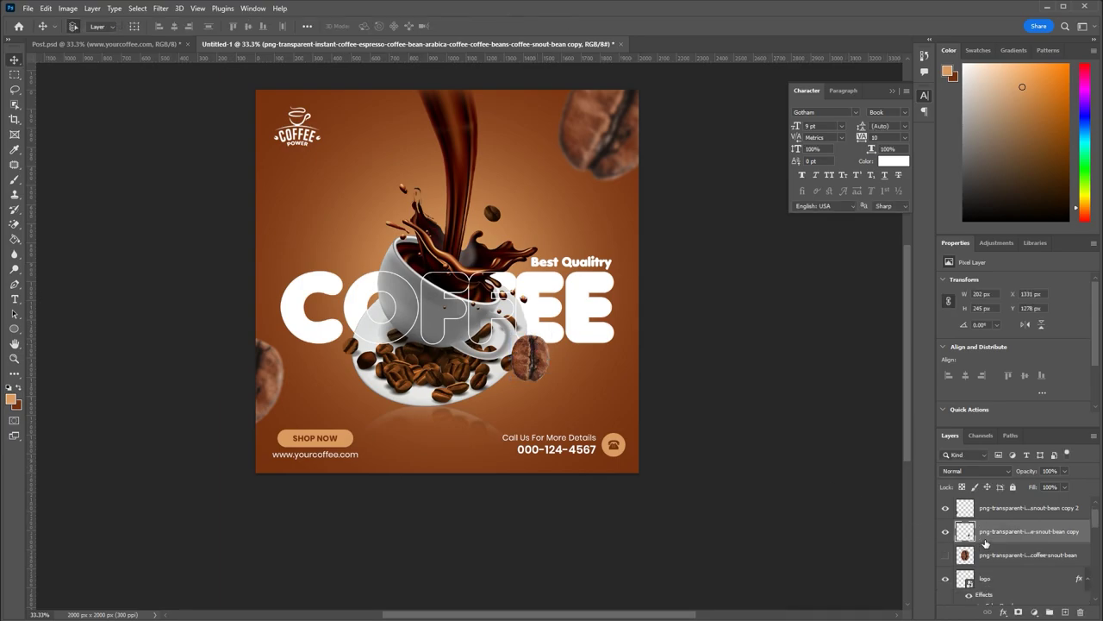
# Move the small bean layer below the Cup layer, then shrink and tilt it slightly
pyautogui.scroll(-3, 949, 545)
pyautogui.moveTo(1026, 501); pyautogui.dragTo(1008, 545)
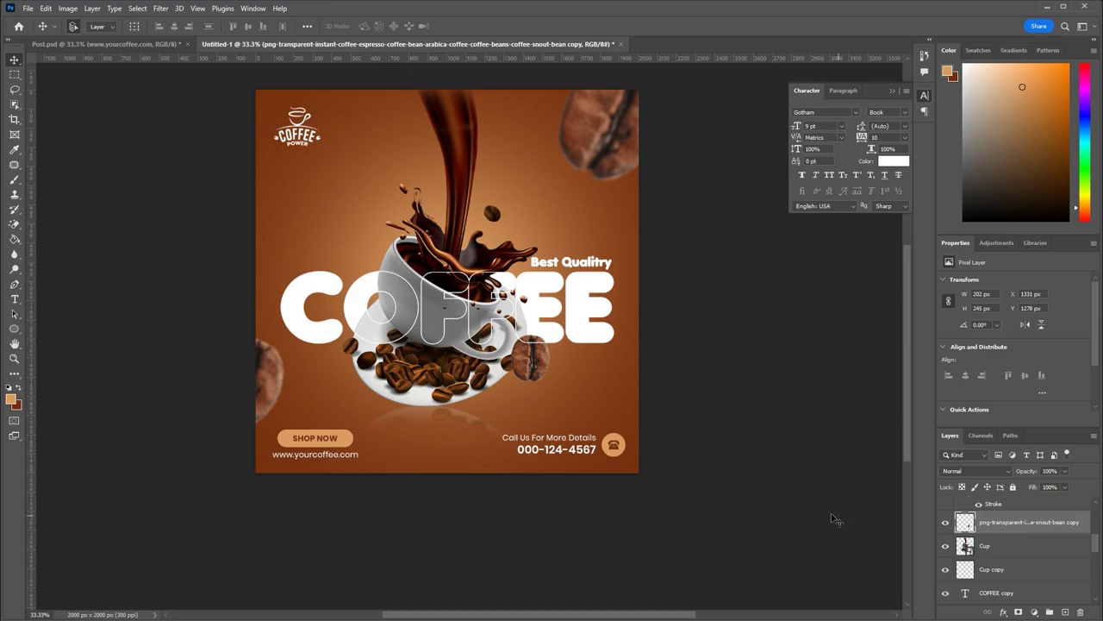
pyautogui.press('ctrl')
pyautogui.moveTo(1022, 523); pyautogui.dragTo(1023, 556)
pyautogui.hotkey('ctrl', 't')
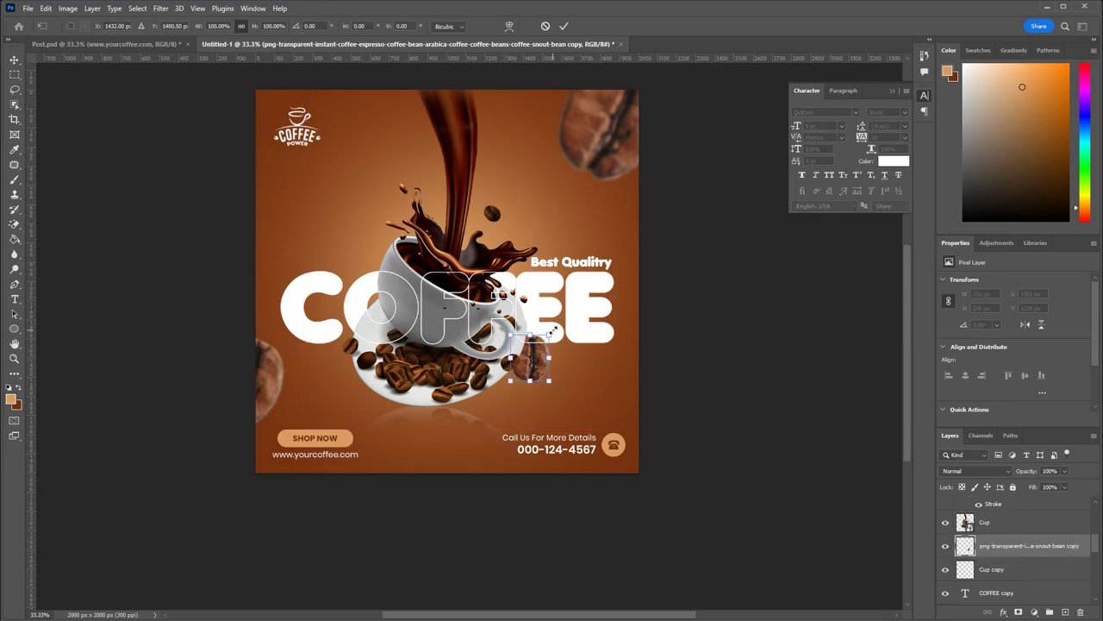
pyautogui.moveTo(549, 334)
pyautogui.mouseDown()
pyautogui.moveTo(533, 362)
pyautogui.moveTo(531, 351)
pyautogui.mouseUp()
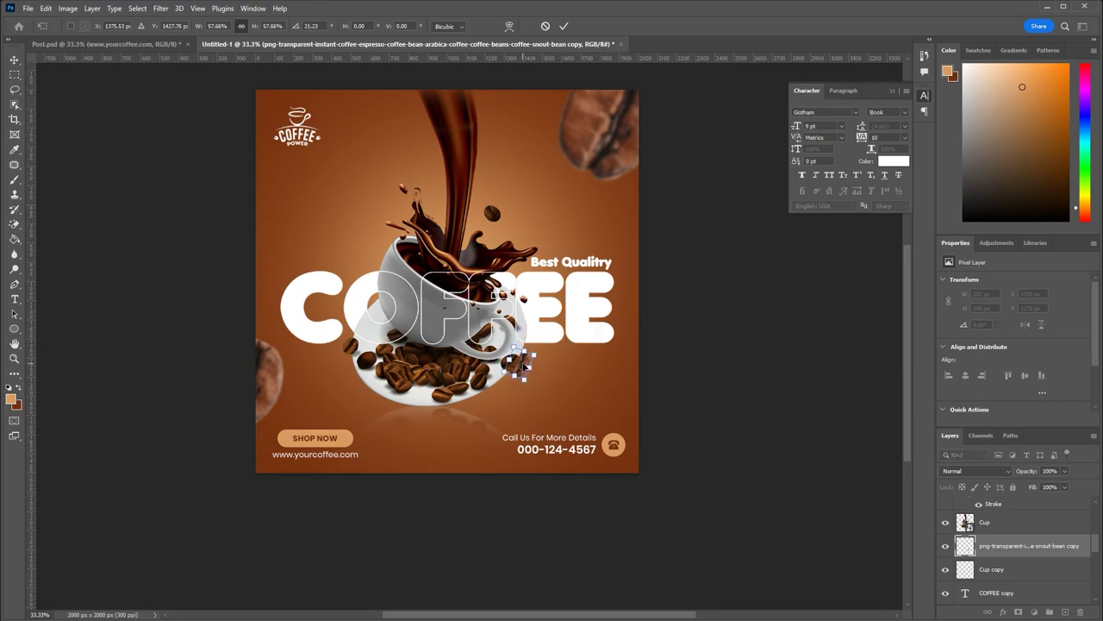
pyautogui.press('Return')
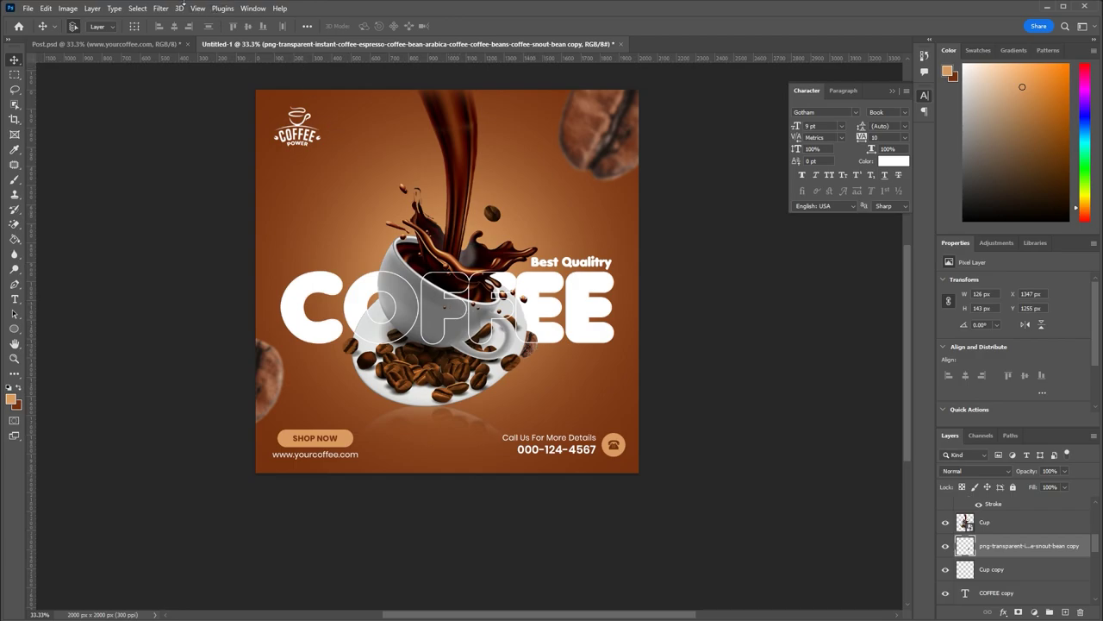
# Soften the small bean with a Gaussian Blur of about 4.7 px radius
pyautogui.click(163, 11)
pyautogui.moveTo(224, 155)
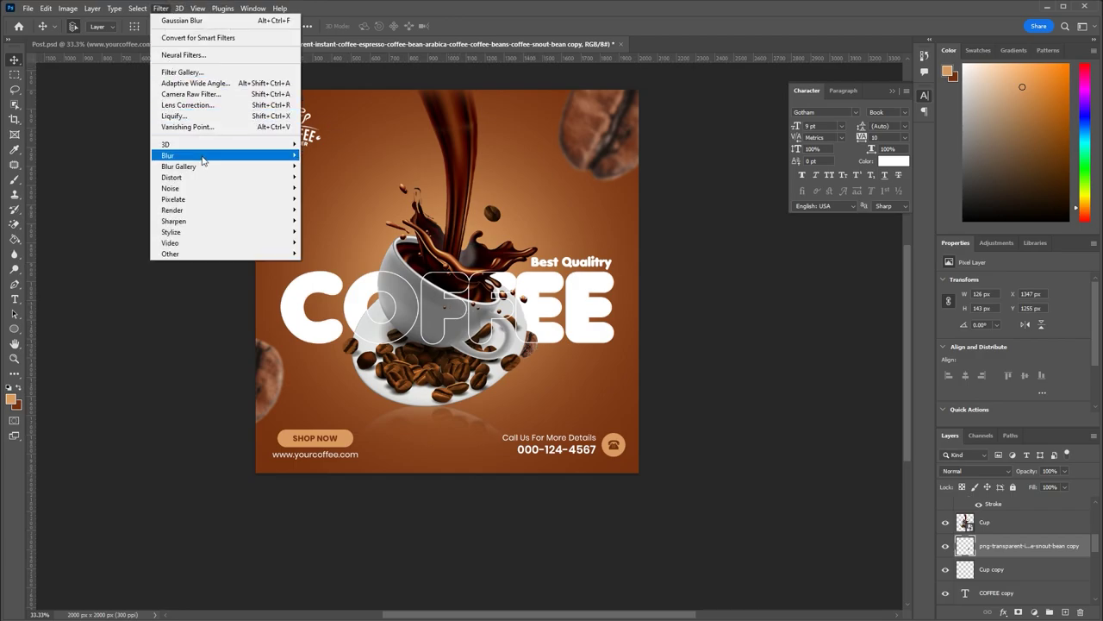
pyautogui.click(330, 198)
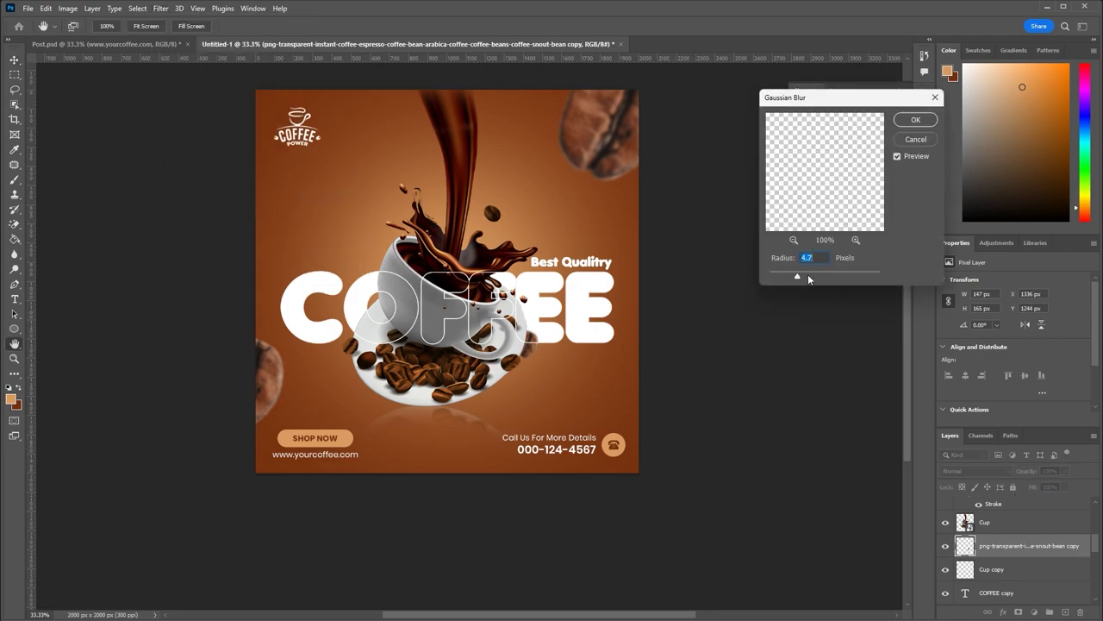
pyautogui.moveTo(810, 277); pyautogui.dragTo(796, 277)
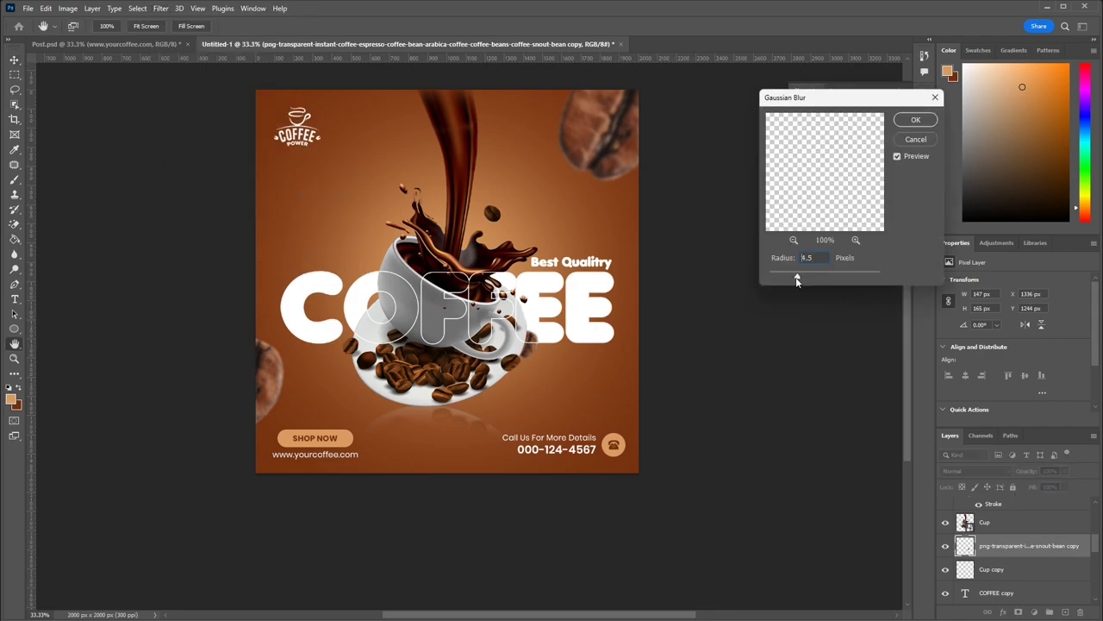
pyautogui.click(915, 120)
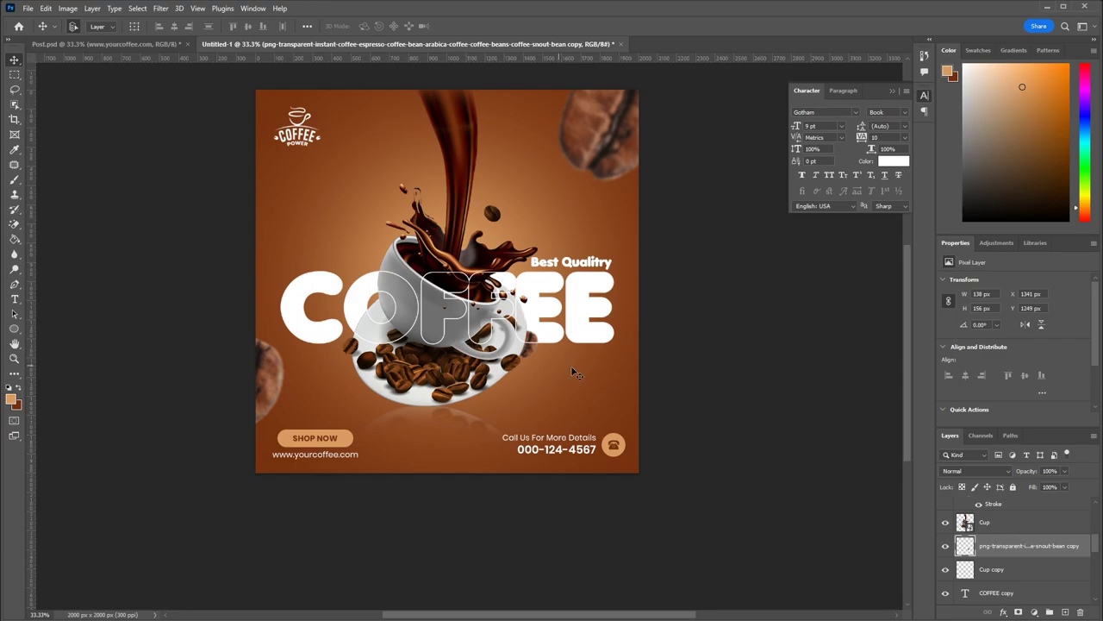
pyautogui.scroll(3, 969, 549)
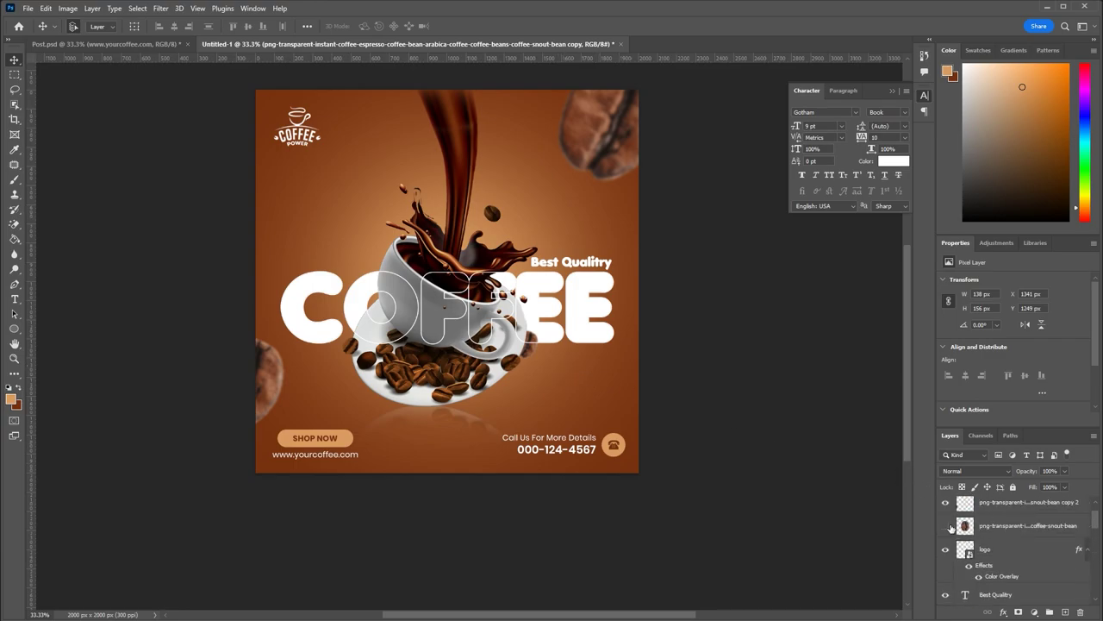
# Show the large coffee bean, shrink it to a small bean, and place its layer beneath Cup
pyautogui.click(945, 525)
pyautogui.hotkey('ctrl', 't')
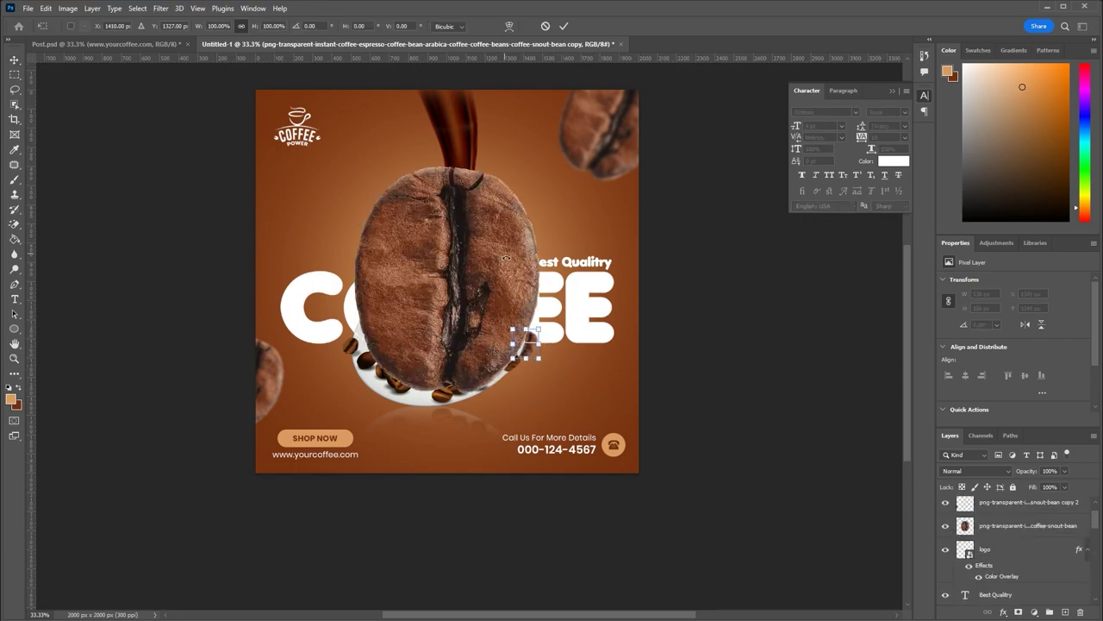
pyautogui.press('Escape')
pyautogui.click(506, 258)
pyautogui.hotkey('ctrl', 't')
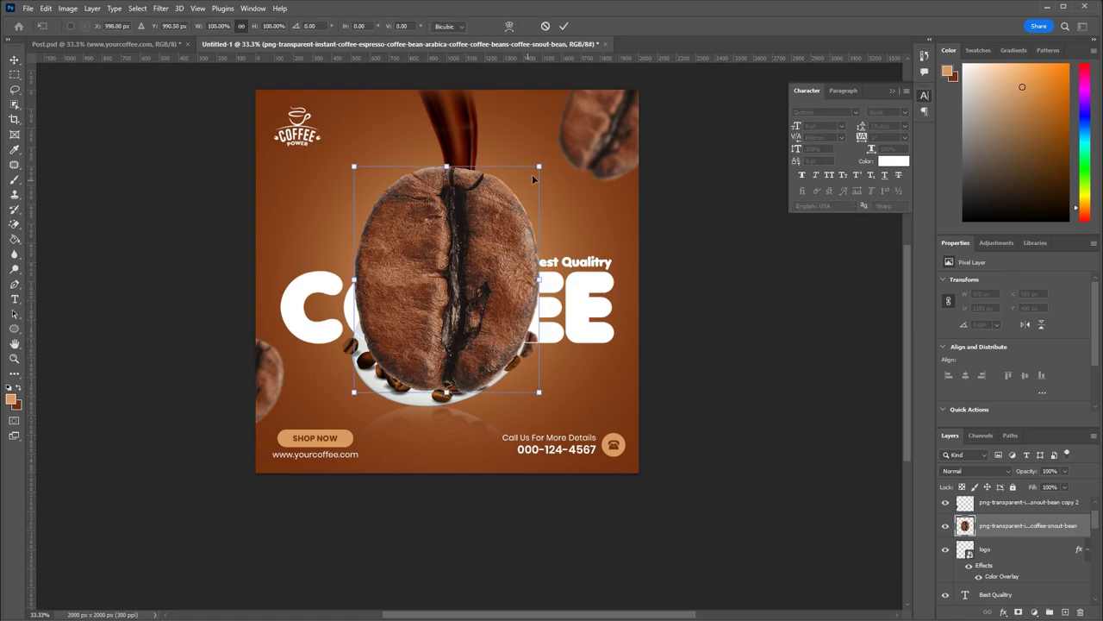
pyautogui.moveTo(540, 166); pyautogui.dragTo(403, 333)
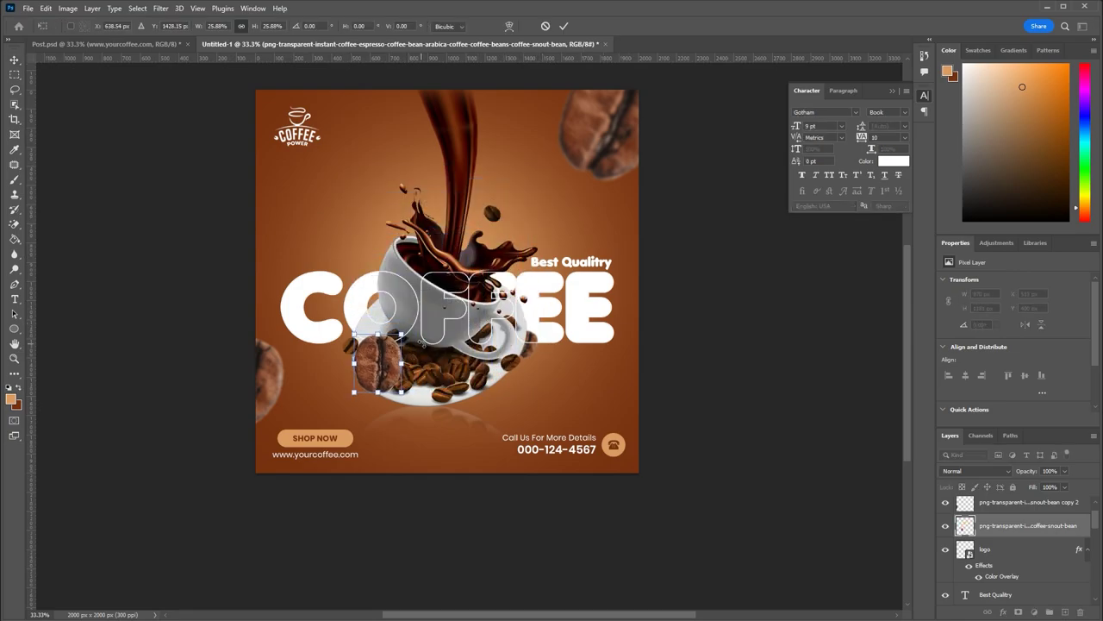
pyautogui.press('Return')
pyautogui.moveTo(995, 530)
pyautogui.mouseDown()
pyautogui.moveTo(991, 587)
pyautogui.moveTo(994, 541)
pyautogui.mouseUp()
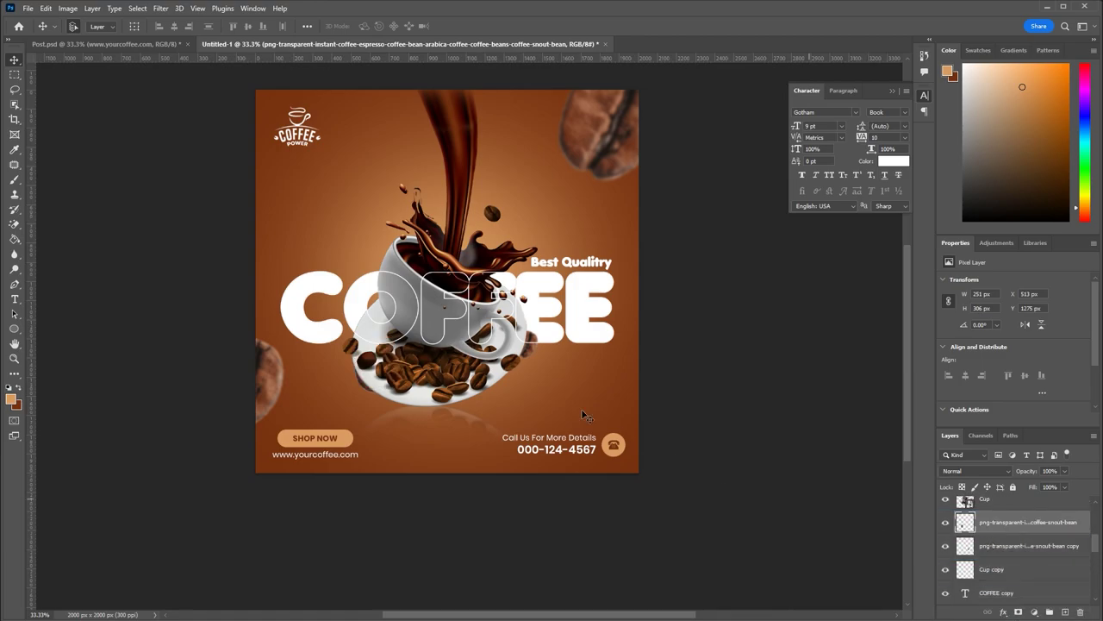
# Move the bean up toward the CO letters and tilt it about 21 degrees counter-clockwise
pyautogui.hotkey('ctrl', 't')
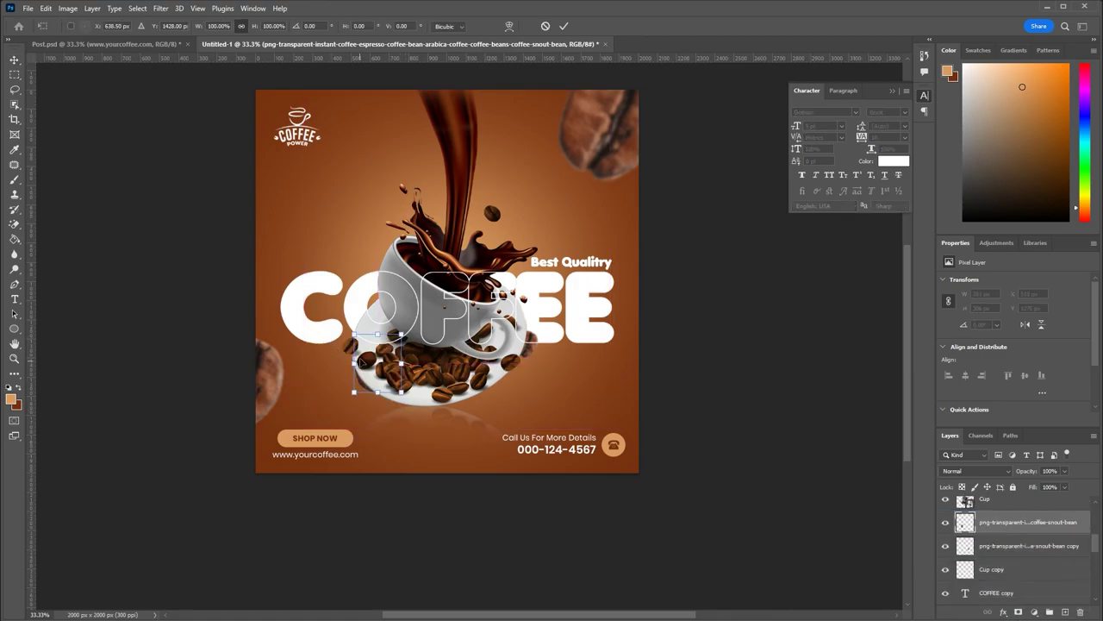
pyautogui.moveTo(363, 362); pyautogui.dragTo(336, 336)
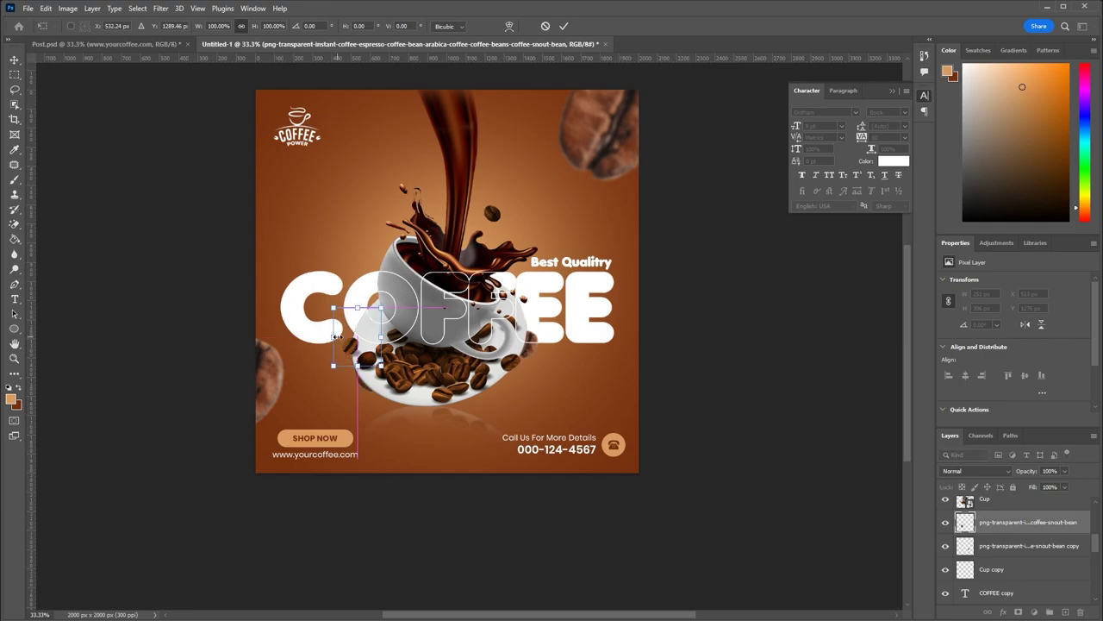
pyautogui.moveTo(390, 305)
pyautogui.mouseDown()
pyautogui.moveTo(367, 296)
pyautogui.moveTo(353, 350)
pyautogui.moveTo(339, 354)
pyautogui.moveTo(351, 344)
pyautogui.mouseUp()
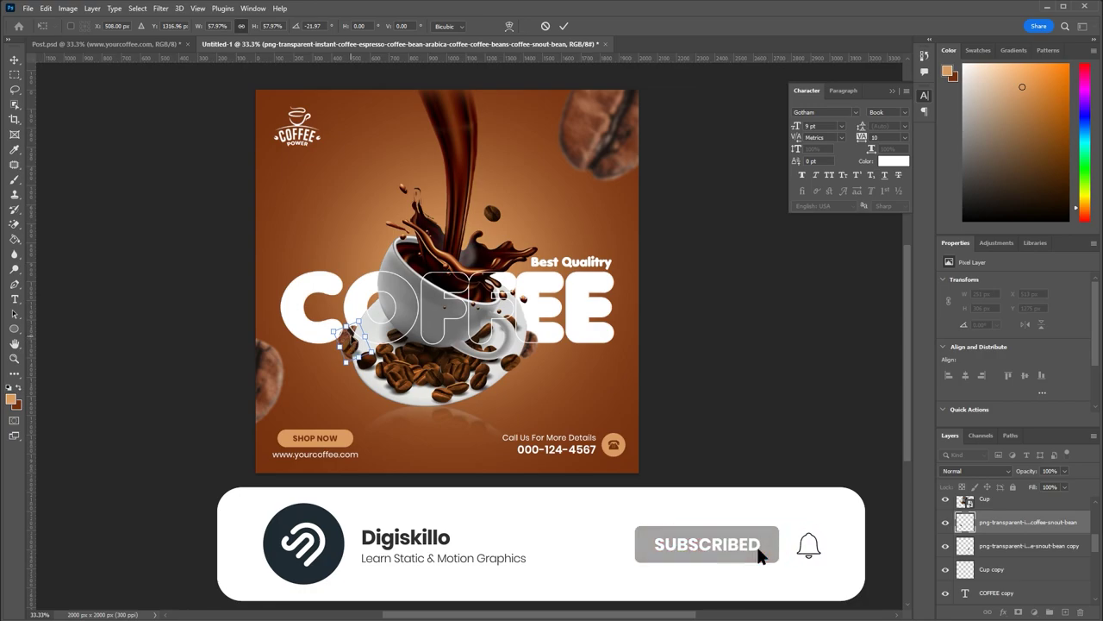
pyautogui.moveTo(350, 344)
pyautogui.mouseDown()
pyautogui.moveTo(365, 313)
pyautogui.moveTo(369, 324)
pyautogui.mouseUp()
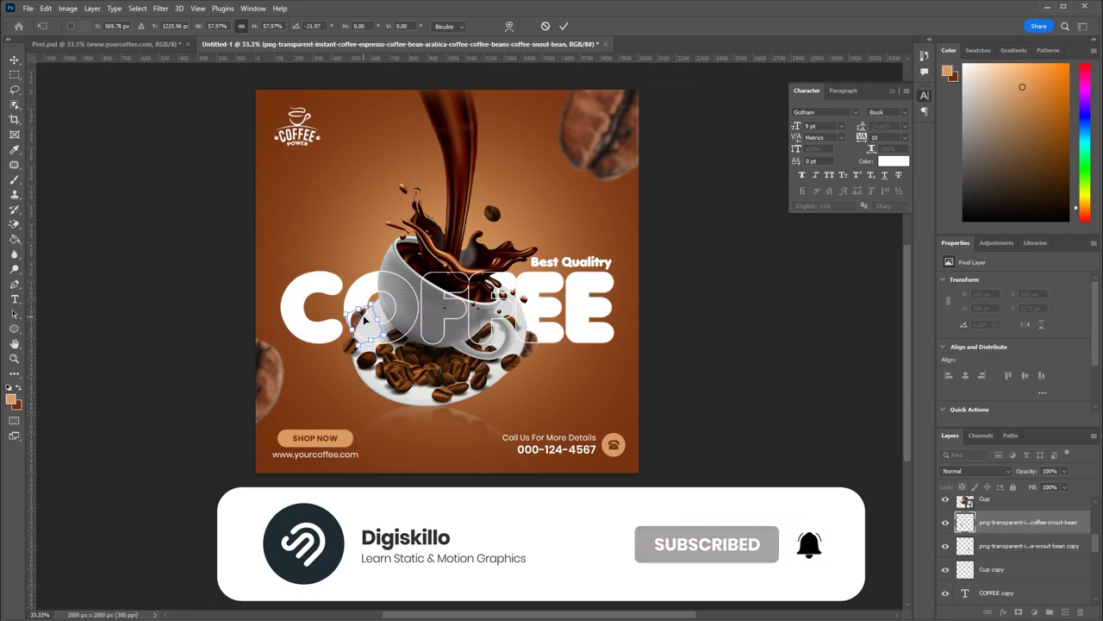
pyautogui.press('Return')
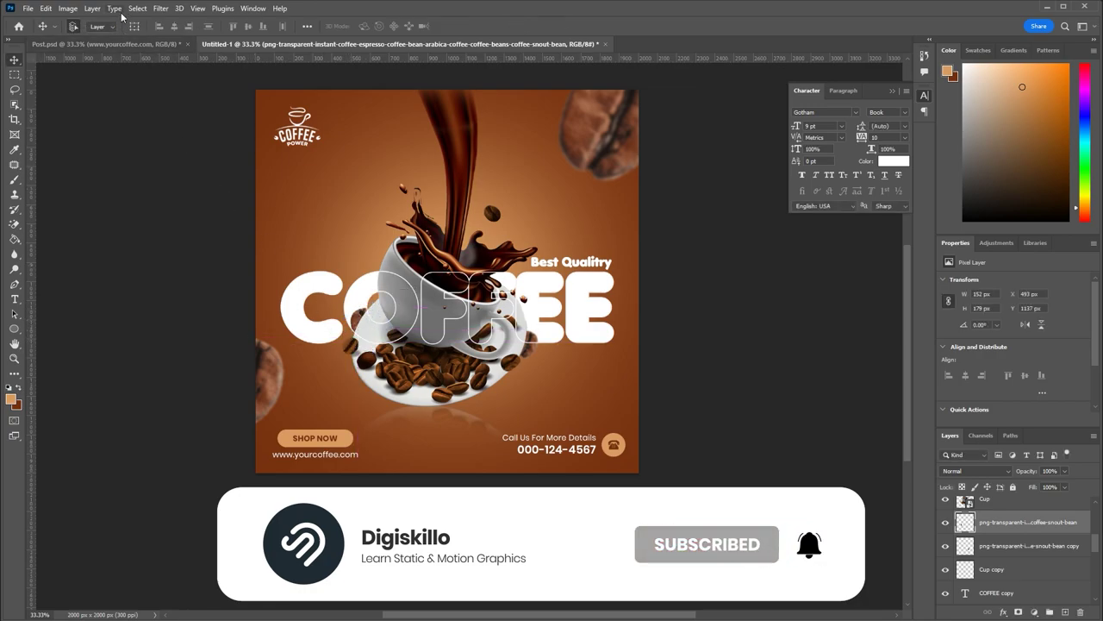
# Blur the new bean with a 2.8 px Gaussian Blur
pyautogui.click(161, 7)
pyautogui.moveTo(178, 167)
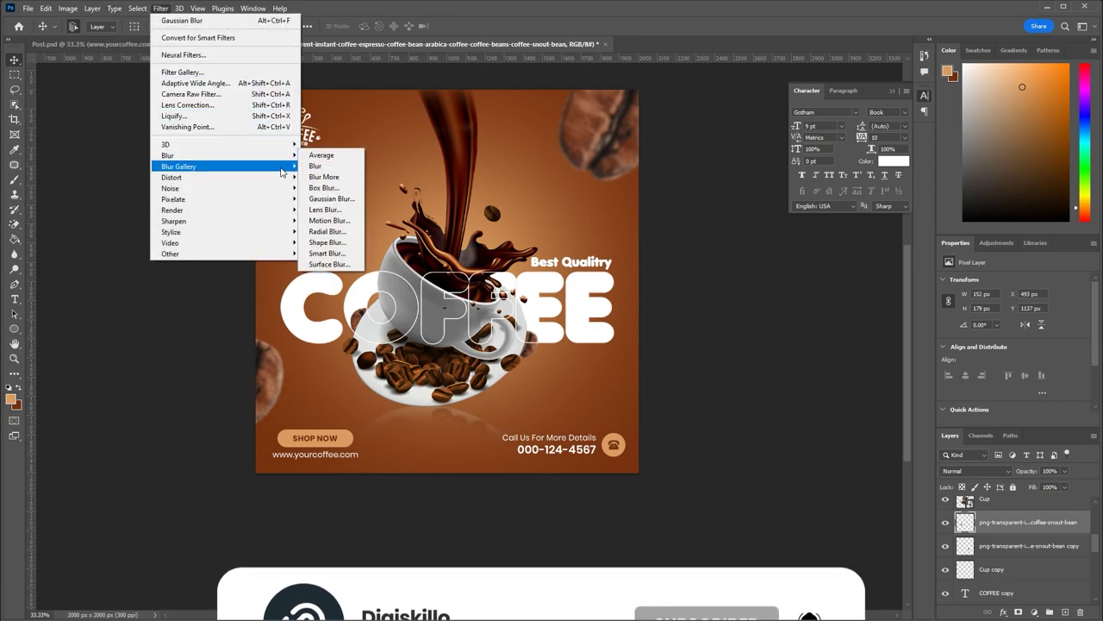
pyautogui.click(334, 189)
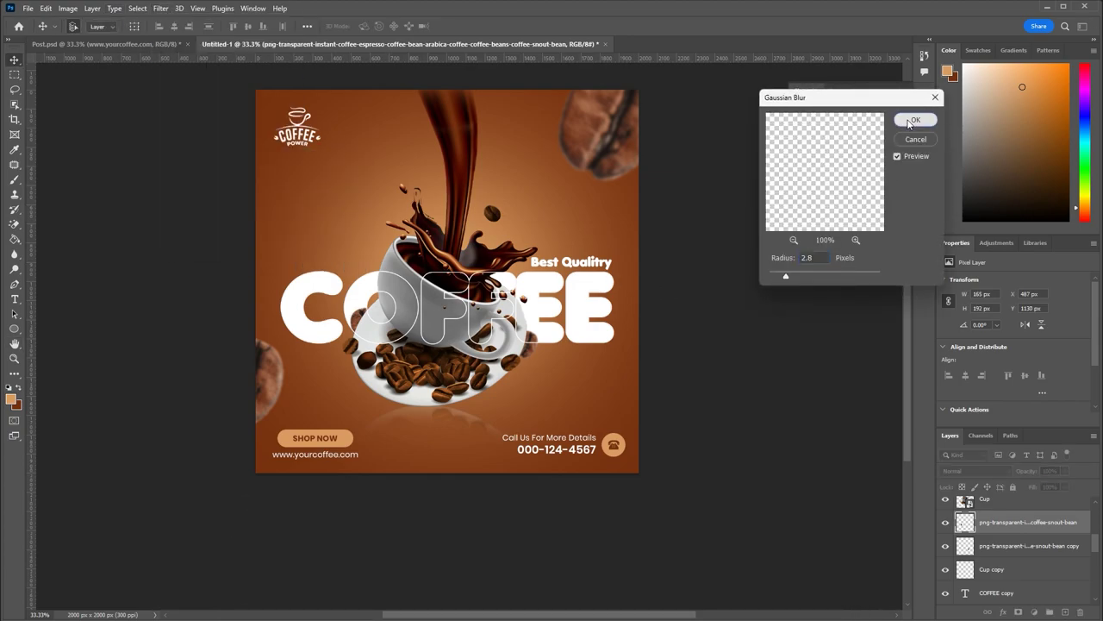
pyautogui.click(915, 118)
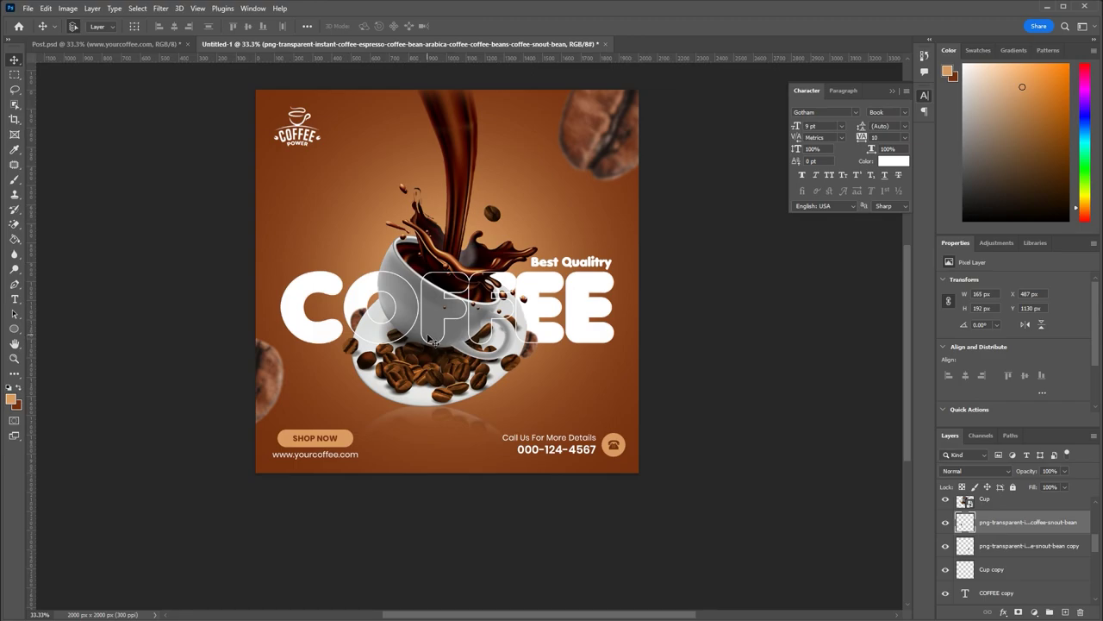
pyautogui.scroll(2, 1019, 552)
pyautogui.scroll(3, 1019, 551)
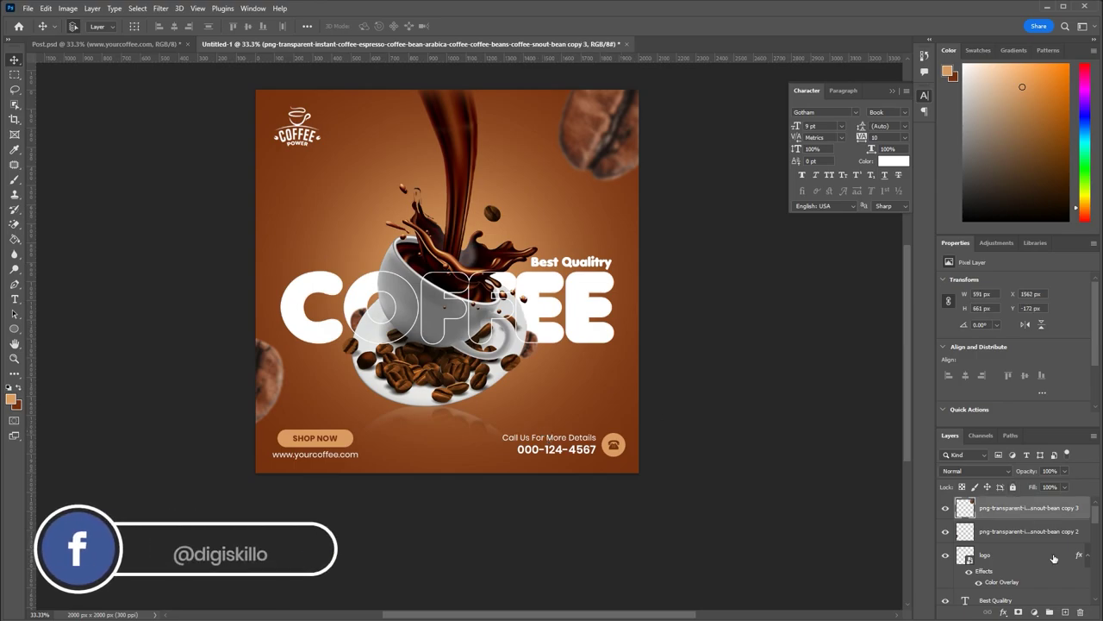
# Add a new top layer and fill it with black using the Paint Bucket
pyautogui.click(1066, 612)
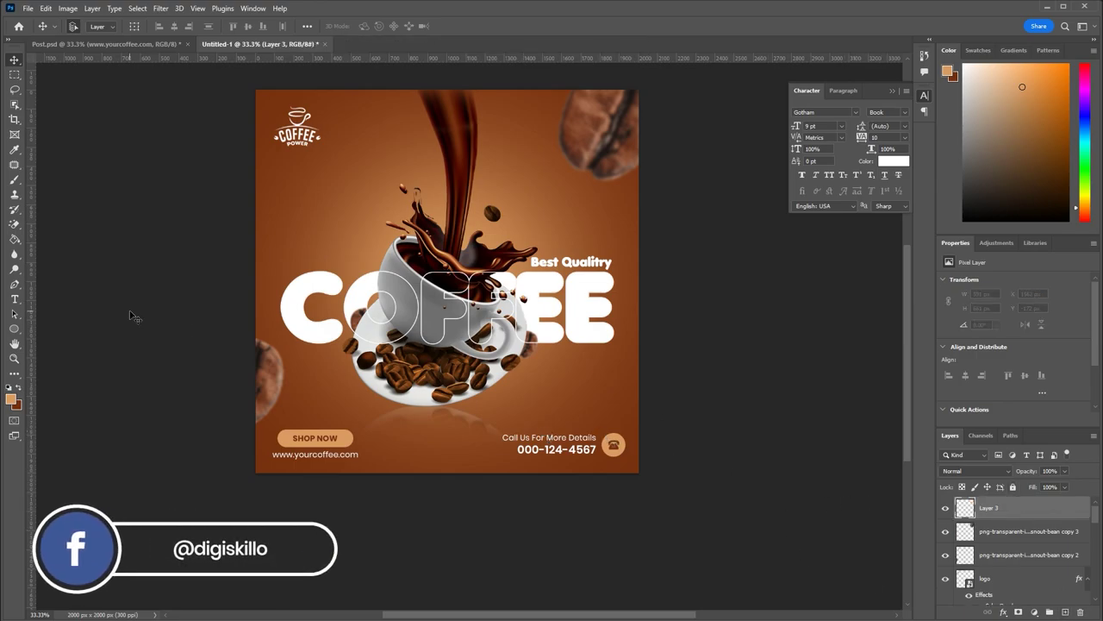
pyautogui.click(11, 397)
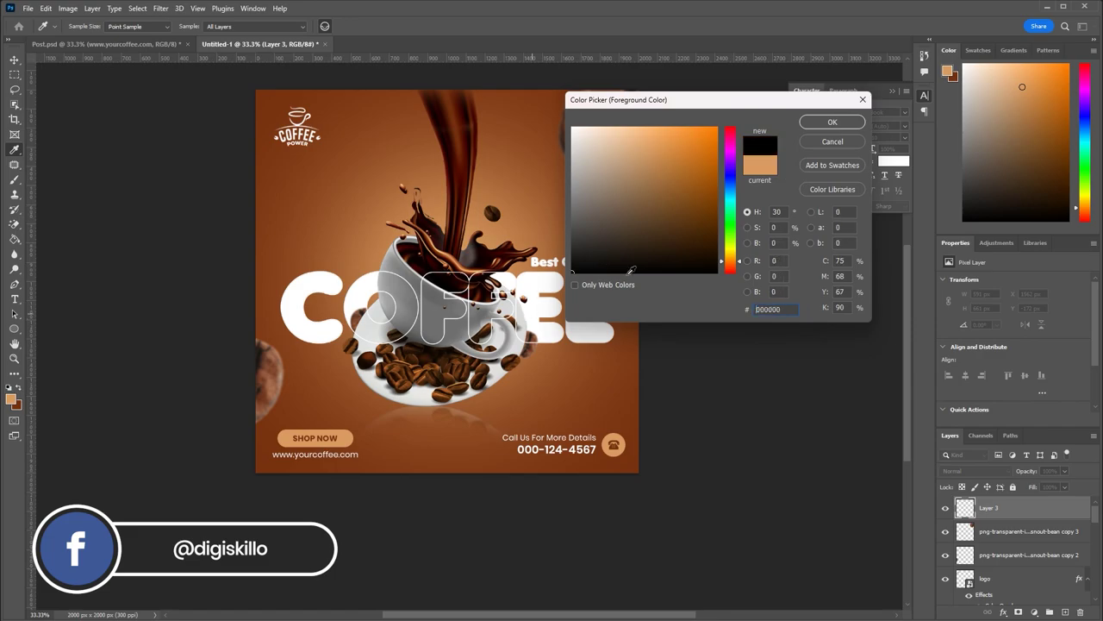
pyautogui.click(832, 122)
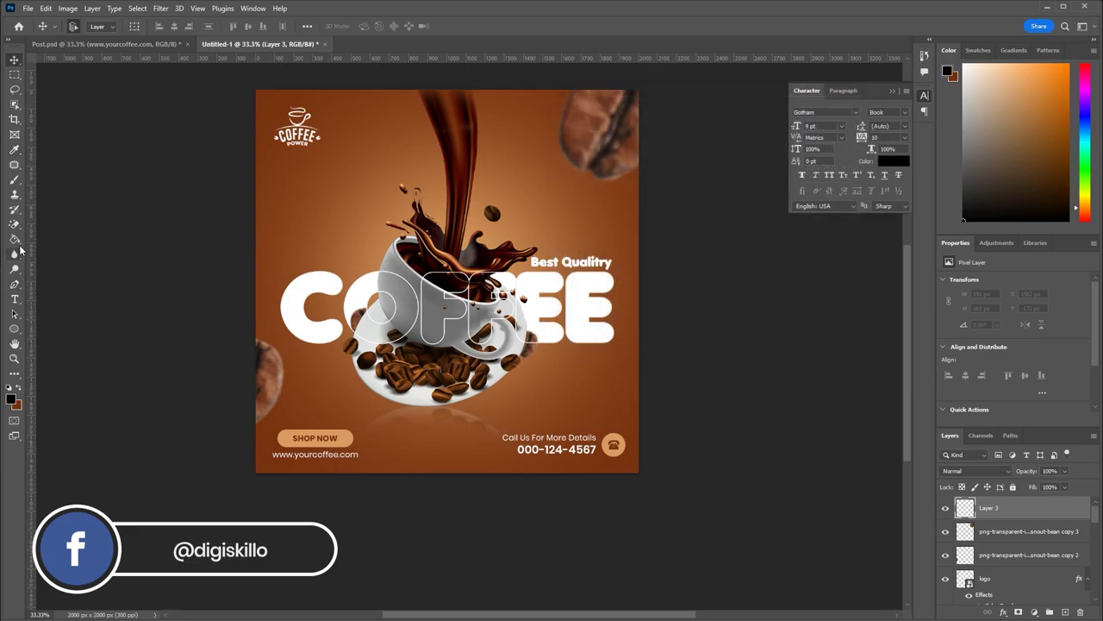
pyautogui.click(14, 239)
pyautogui.click(402, 288)
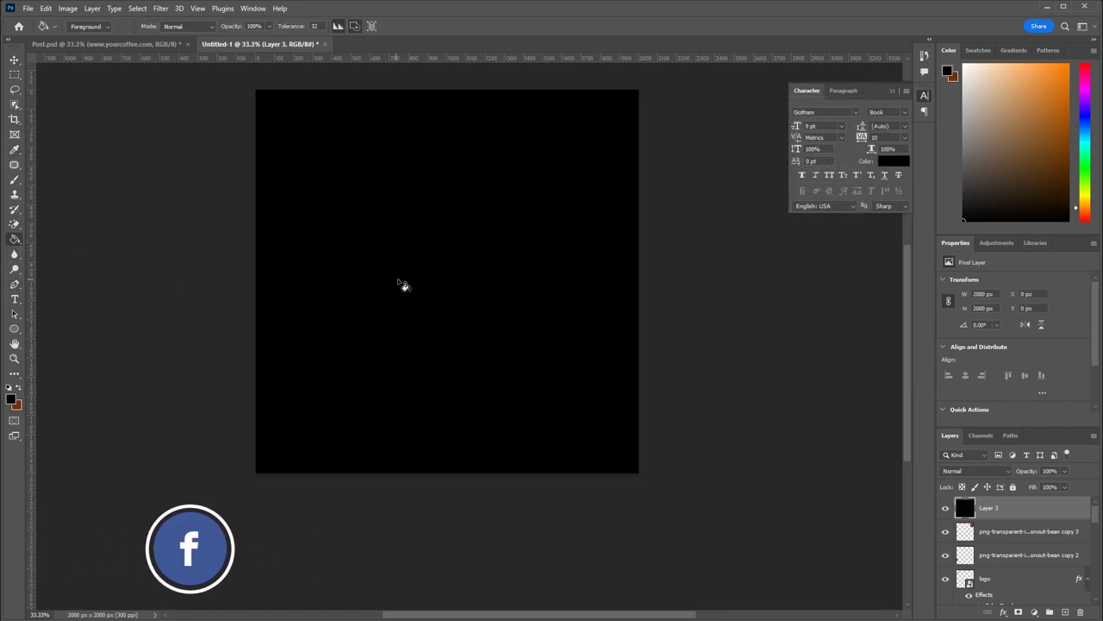
# Erase the black centre with a large soft eraser, leaving dark vignette edges
pyautogui.rightClick(14, 224)
pyautogui.click(61, 222)
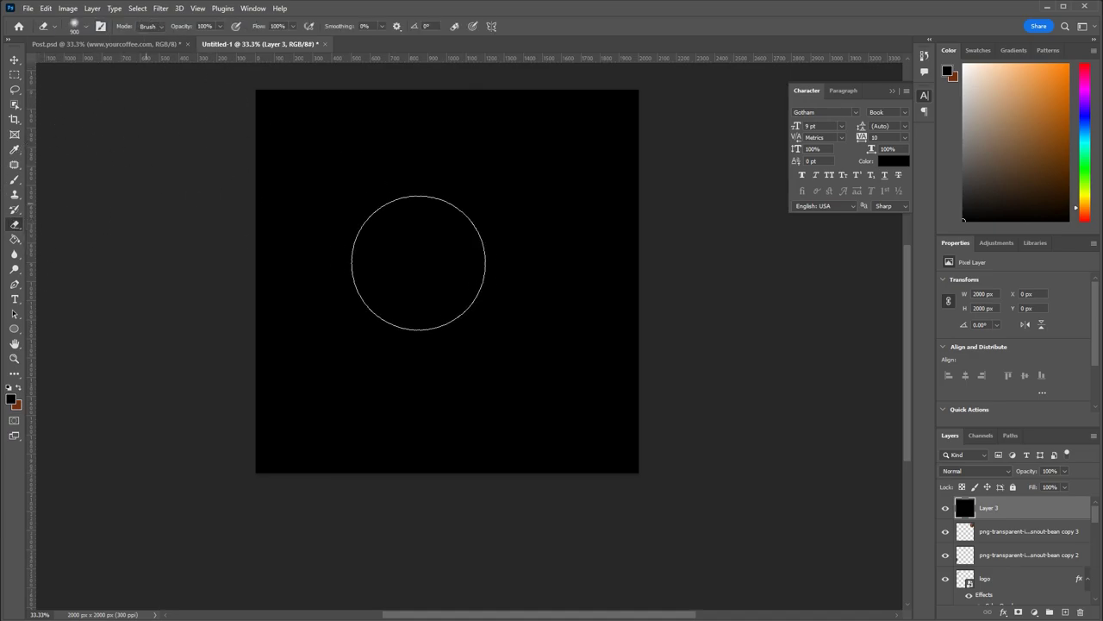
pyautogui.press(']')
pyautogui.press(']')
pyautogui.press(']')
pyautogui.press(']')
pyautogui.press(']')
pyautogui.press(']')
pyautogui.press(']')
pyautogui.press(']')
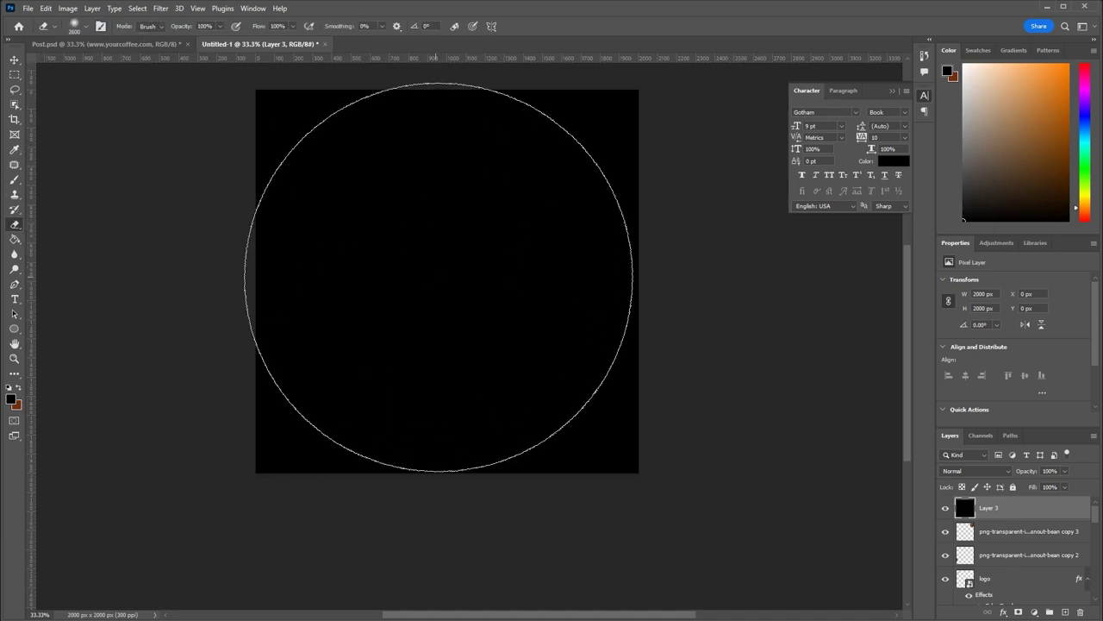
pyautogui.press(']')
pyautogui.press(']')
pyautogui.press(']')
pyautogui.click(449, 273)
pyautogui.click(449, 274)
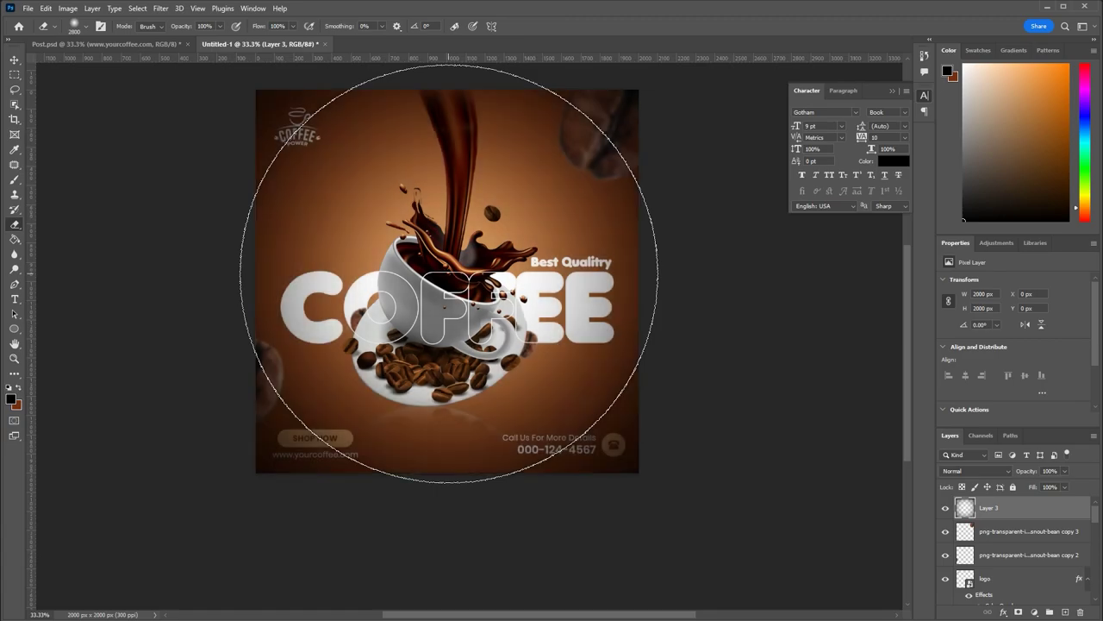
pyautogui.click(449, 273)
pyautogui.click(449, 273)
pyautogui.click(449, 273)
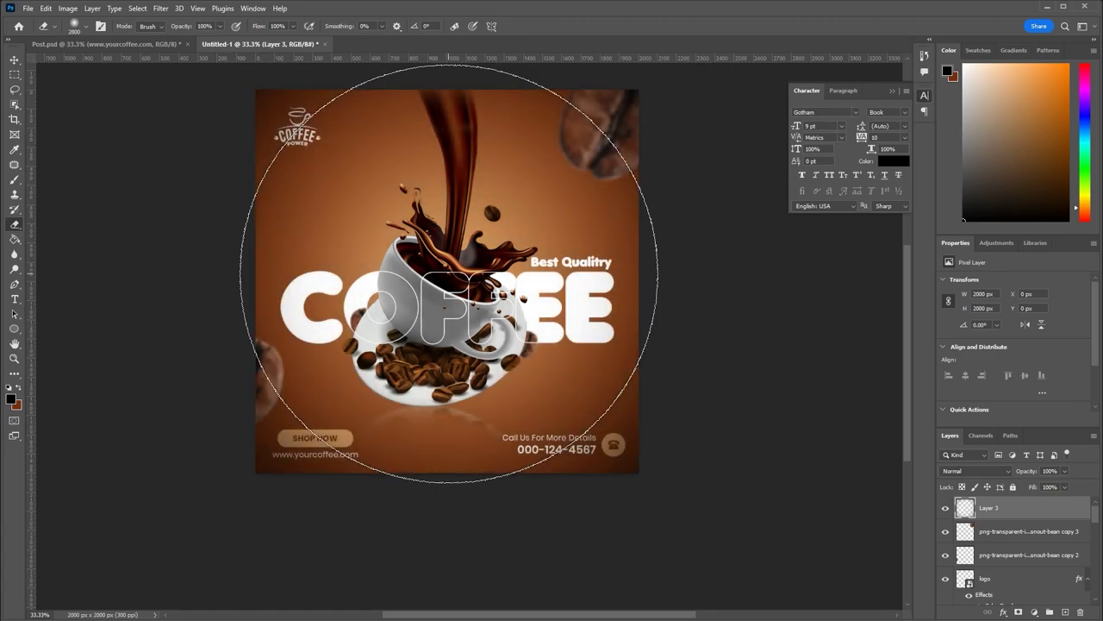
pyautogui.press('v')
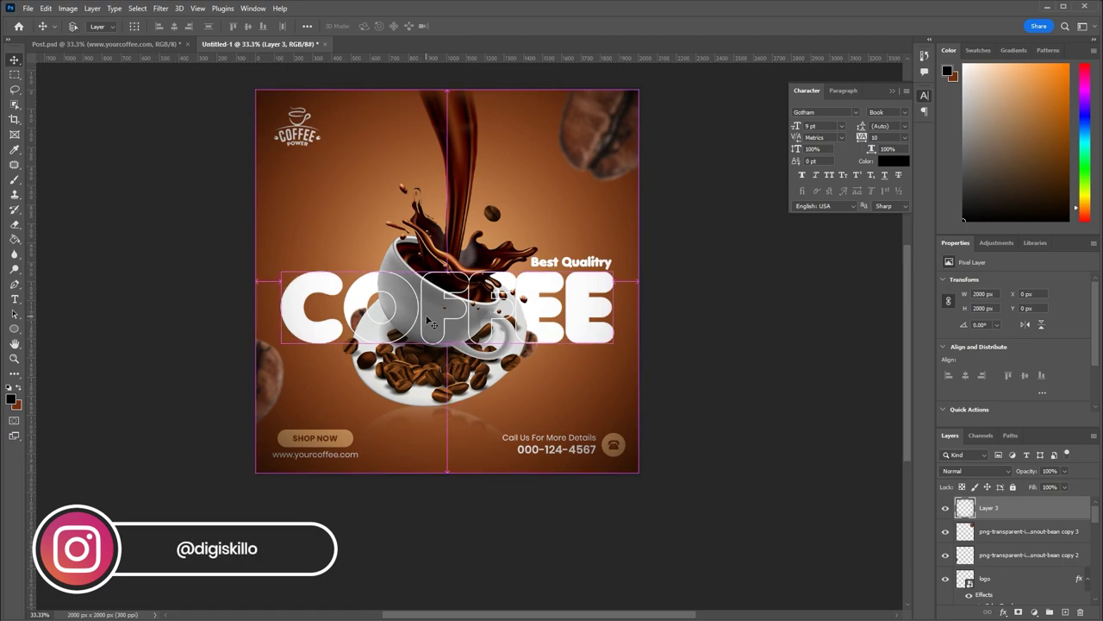
pyautogui.hotkey('ctrl', '-')
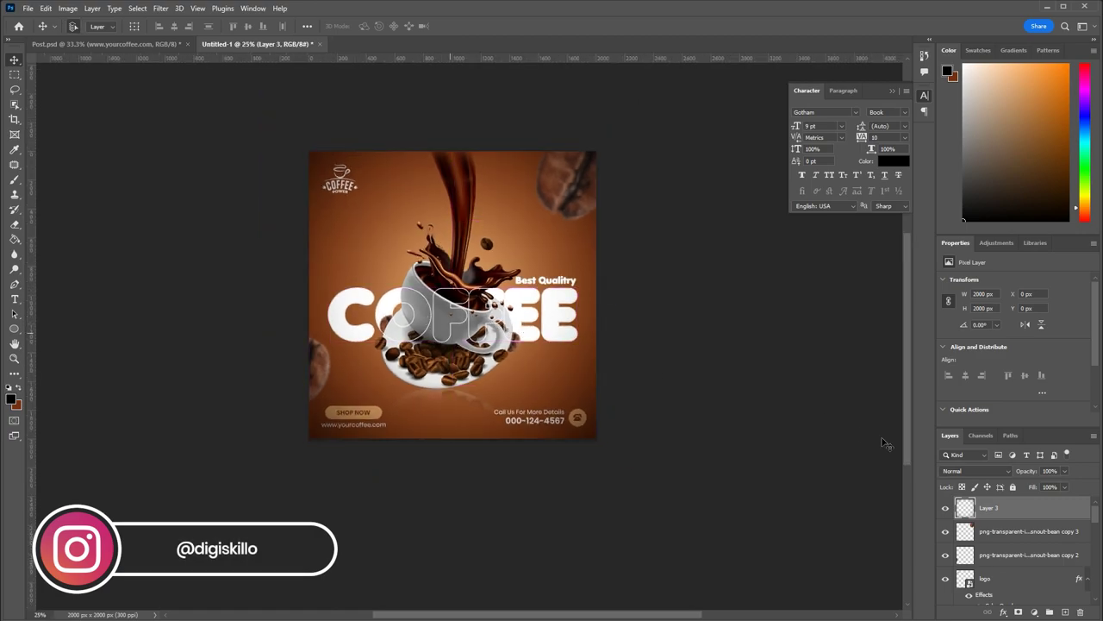
pyautogui.click(945, 508)
pyautogui.click(944, 509)
pyautogui.click(944, 509)
pyautogui.click(944, 510)
pyautogui.click(944, 509)
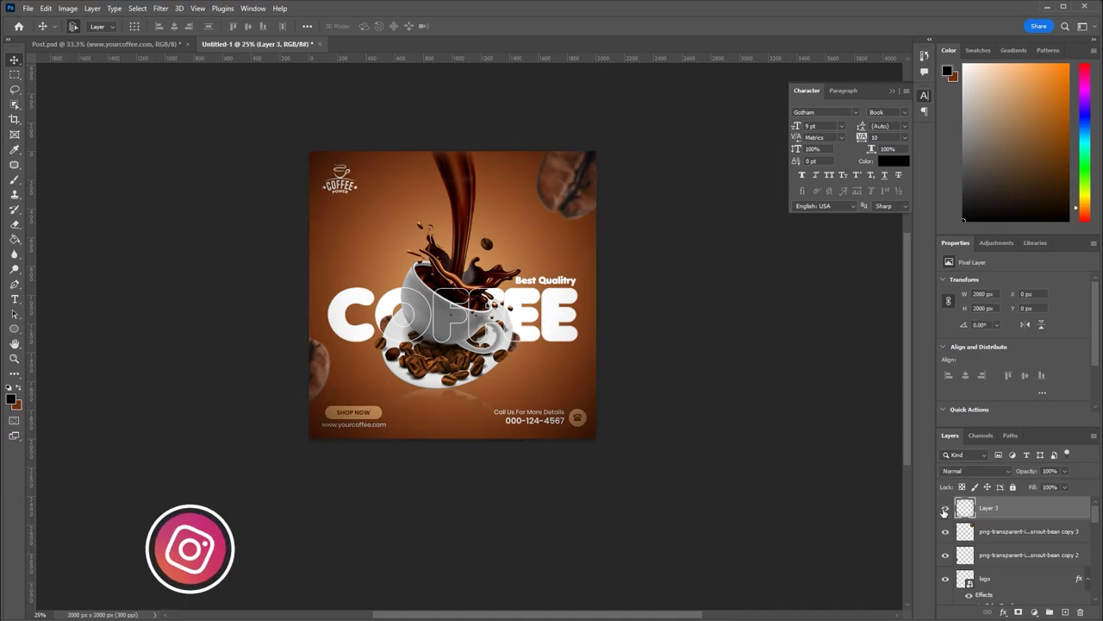